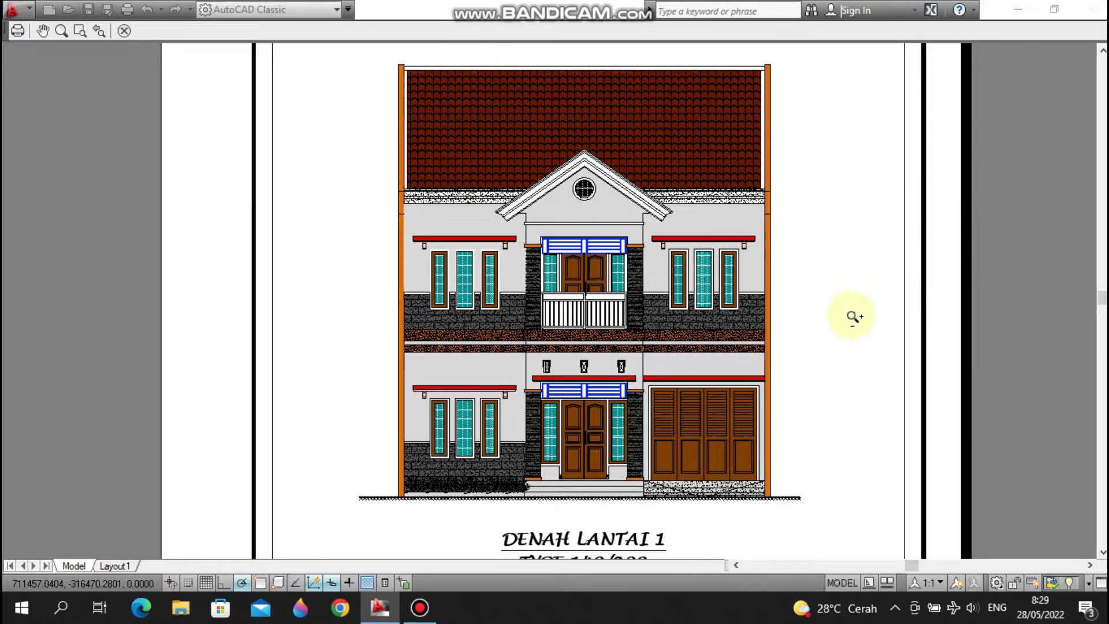
- Inspect the coloured front elevation and its title in the plot preview, then exit the preview
{"action": "scroll", "coordinate": [840, 321], "scroll_direction": "down", "scroll_amount": 2}
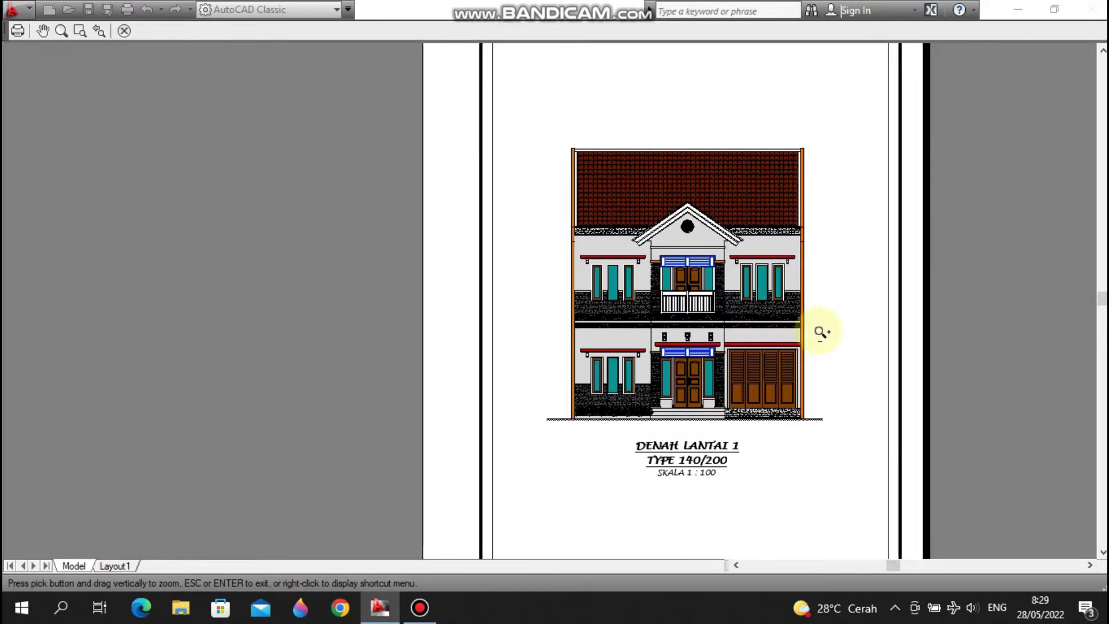
{"action": "scroll", "coordinate": [821, 332], "scroll_direction": "up", "scroll_amount": 2}
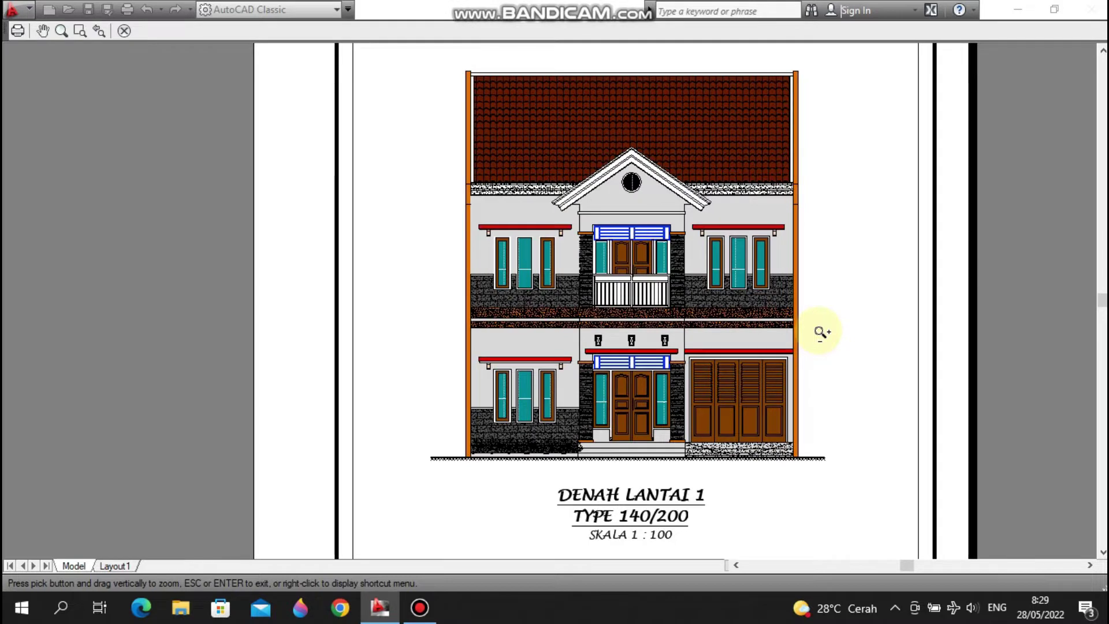
{"action": "key", "text": "Escape"}
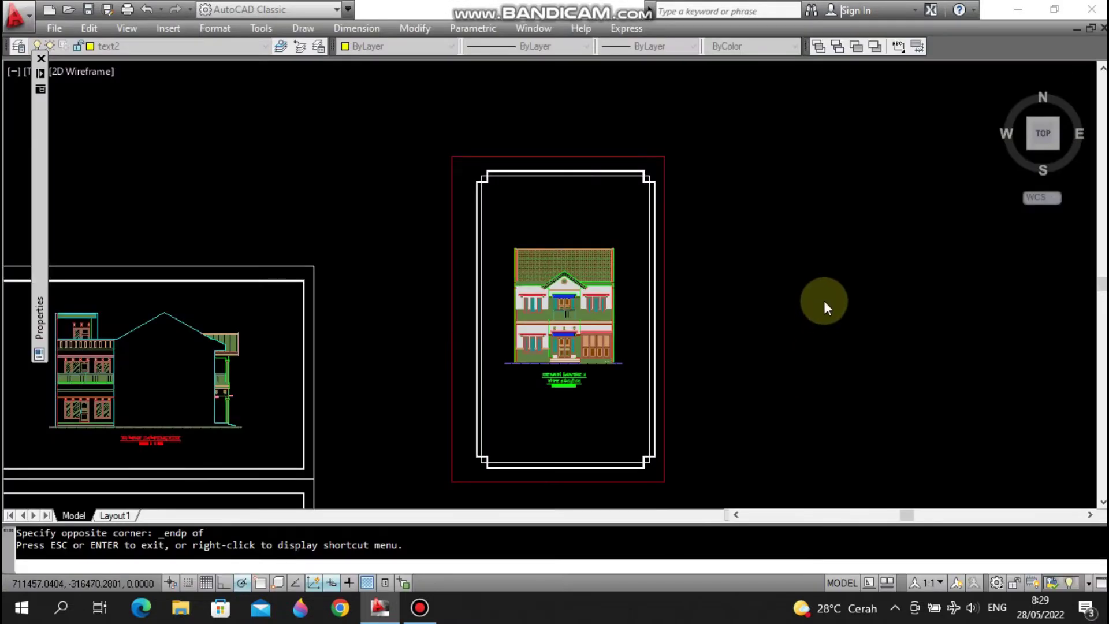
{"action": "key", "text": "Escape"}
- Survey the full set of house drawing sheets and zoom in on the first- and second-floor plans
{"action": "scroll", "coordinate": [720, 290], "scroll_direction": "down", "scroll_amount": 7}
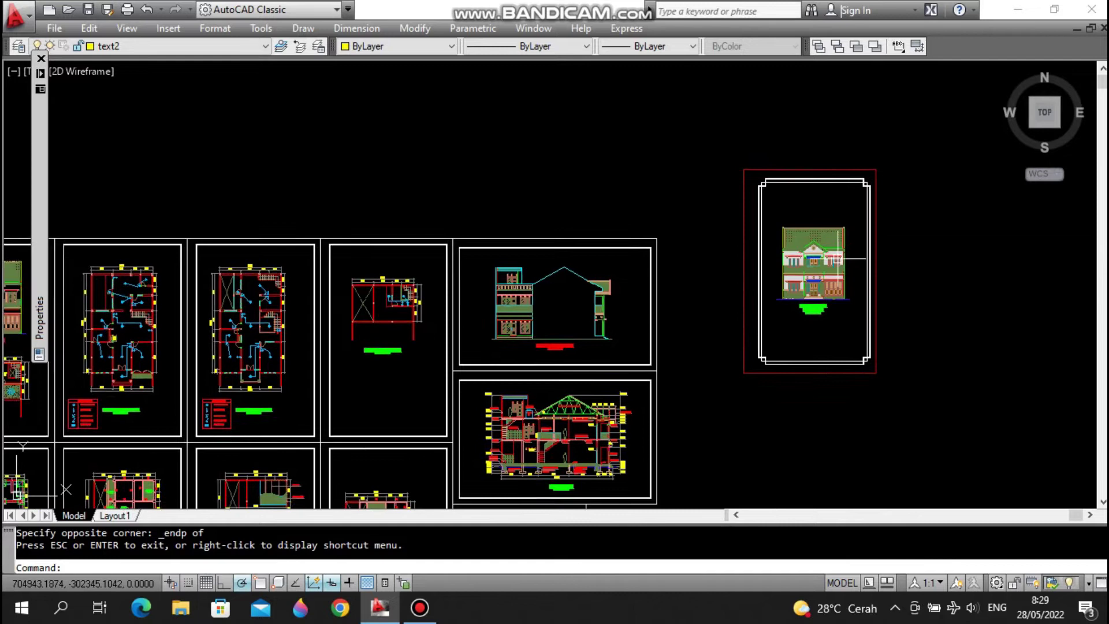
{"action": "scroll", "coordinate": [629, 294], "scroll_direction": "up", "scroll_amount": 2}
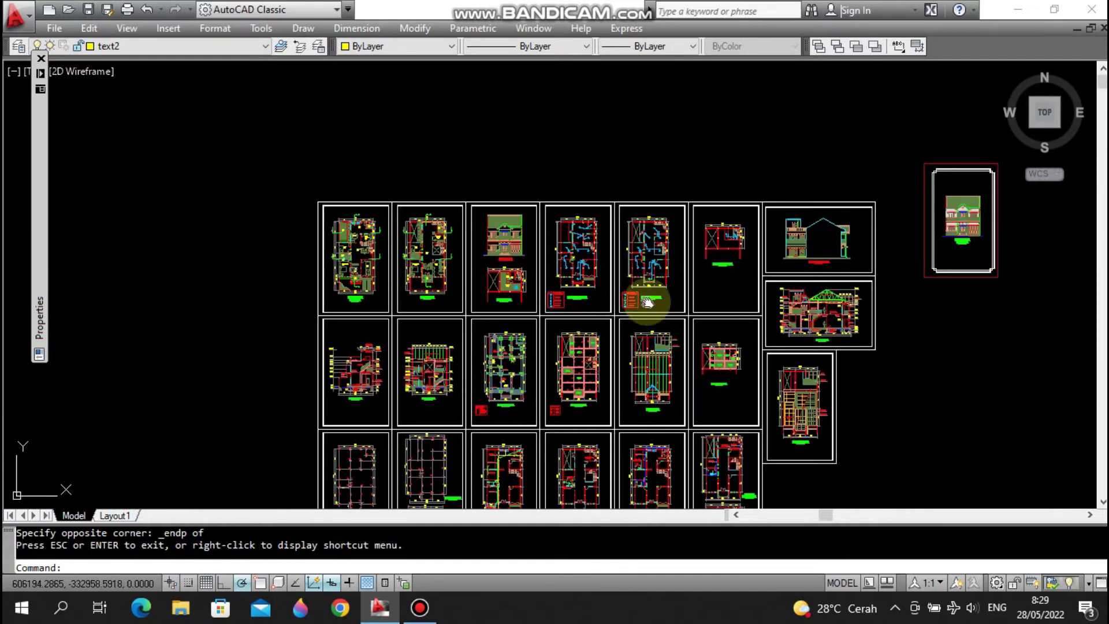
{"action": "middle_click_drag", "start_coordinate": [635, 312], "coordinate": [671, 254]}
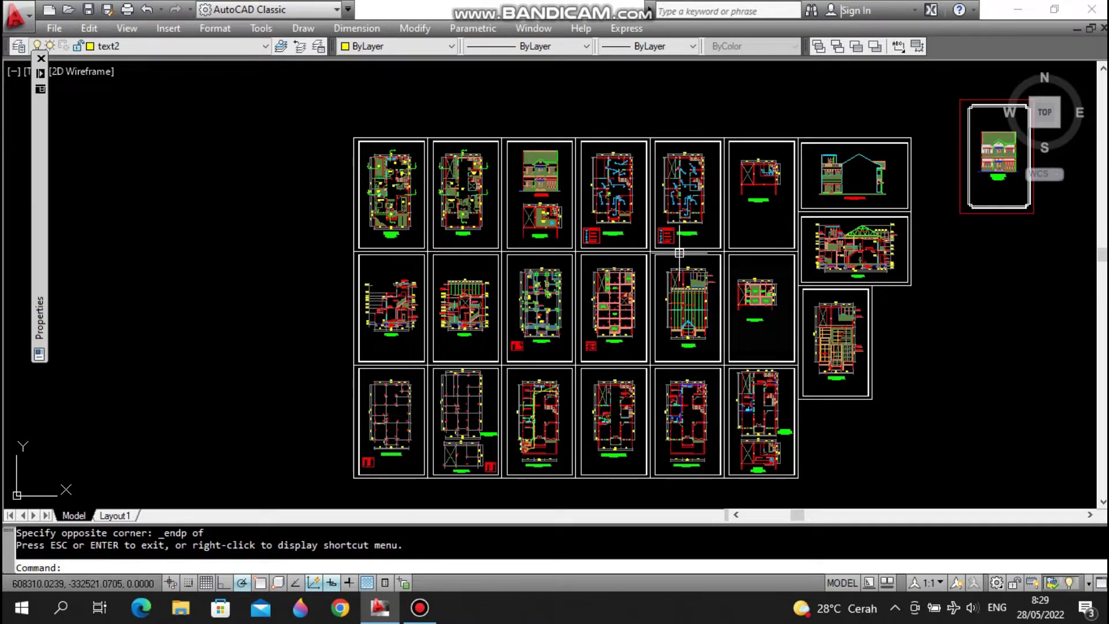
{"action": "mouse_move", "coordinate": [549, 206]}
{"action": "middle_mouse_down"}
{"action": "mouse_move", "coordinate": [645, 221]}
{"action": "mouse_move", "coordinate": [659, 237]}
{"action": "middle_mouse_up"}
{"action": "scroll", "coordinate": [537, 176], "scroll_direction": "up", "scroll_amount": 5}
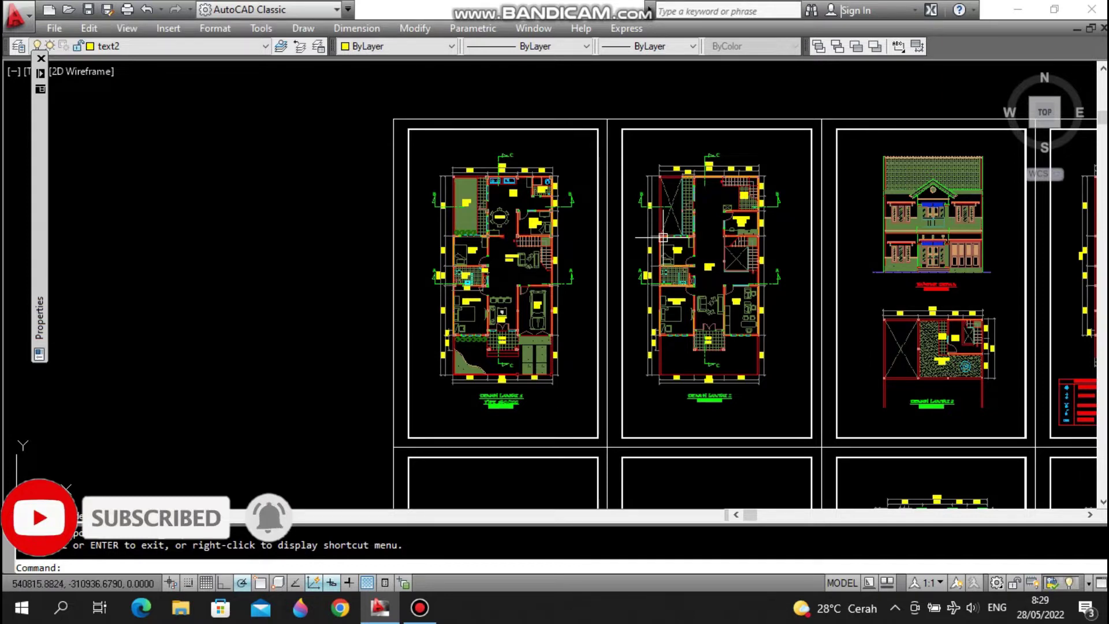
{"action": "mouse_move", "coordinate": [664, 237]}
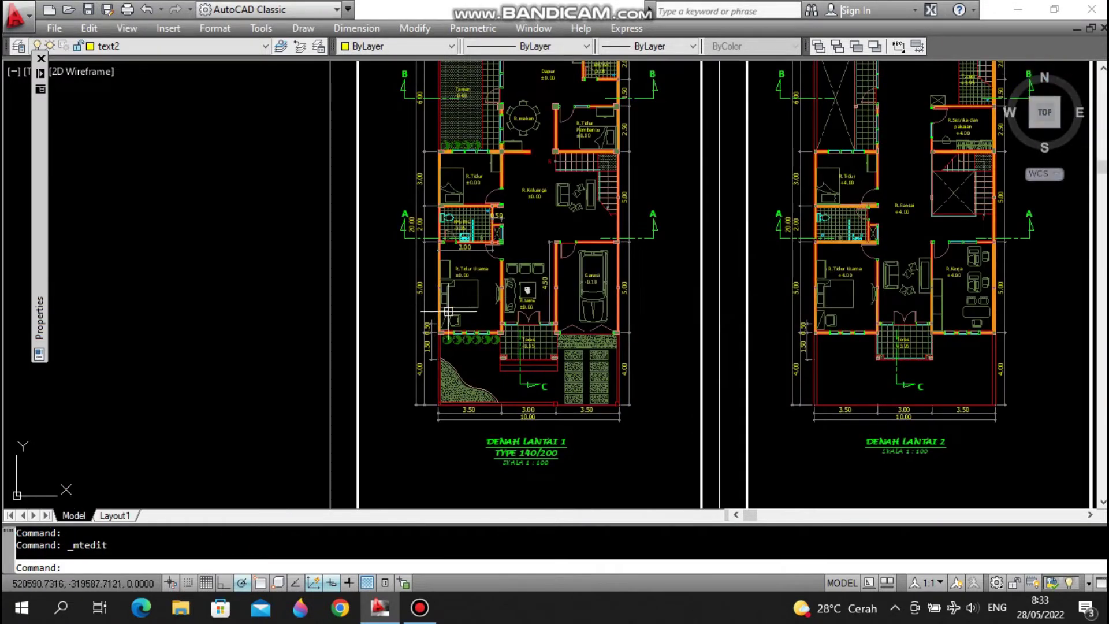
- Examine the front of the DENAH LANTAI 1 plan, covering the front yard, Teras and garage entrance
{"action": "middle_click_drag", "start_coordinate": [612, 370], "coordinate": [706, 286]}
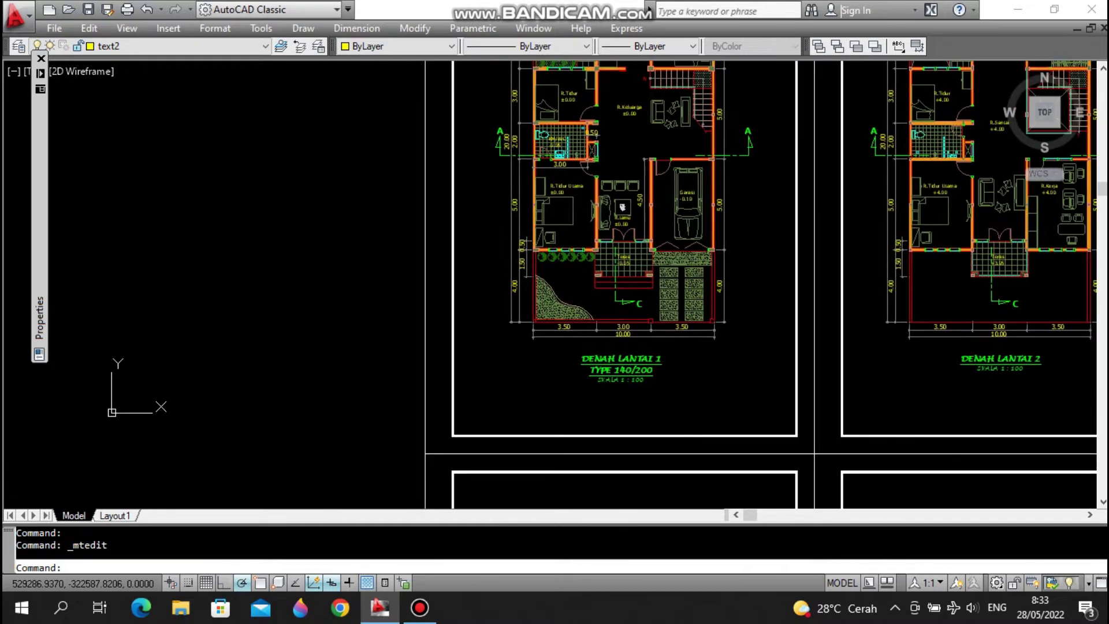
{"action": "middle_click_drag", "start_coordinate": [682, 237], "coordinate": [710, 289]}
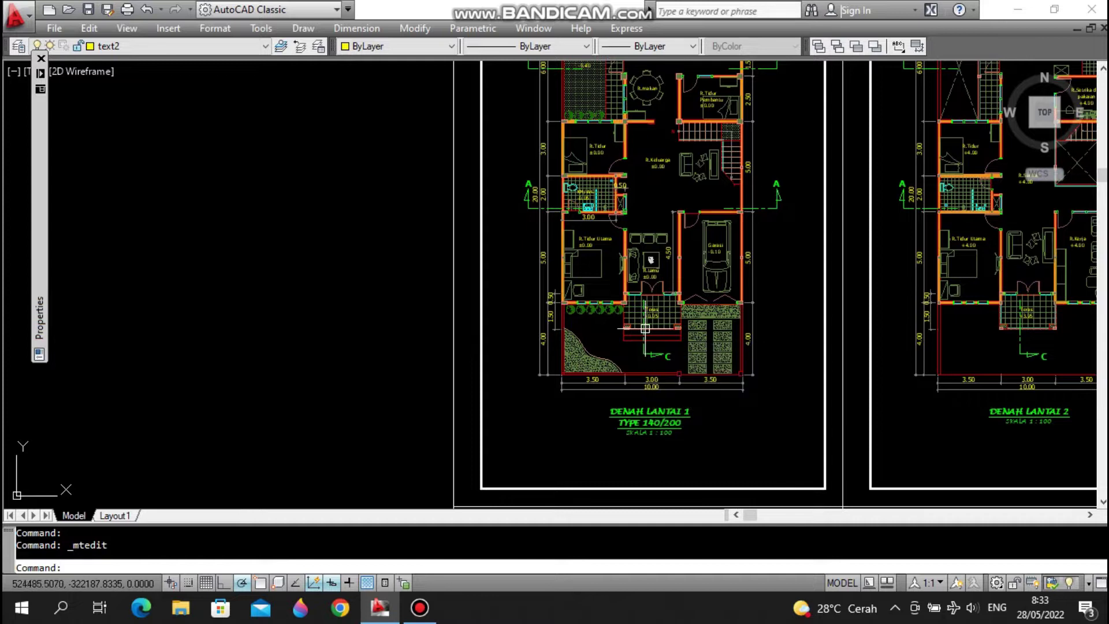
{"action": "scroll", "coordinate": [627, 332], "scroll_direction": "up", "scroll_amount": 2}
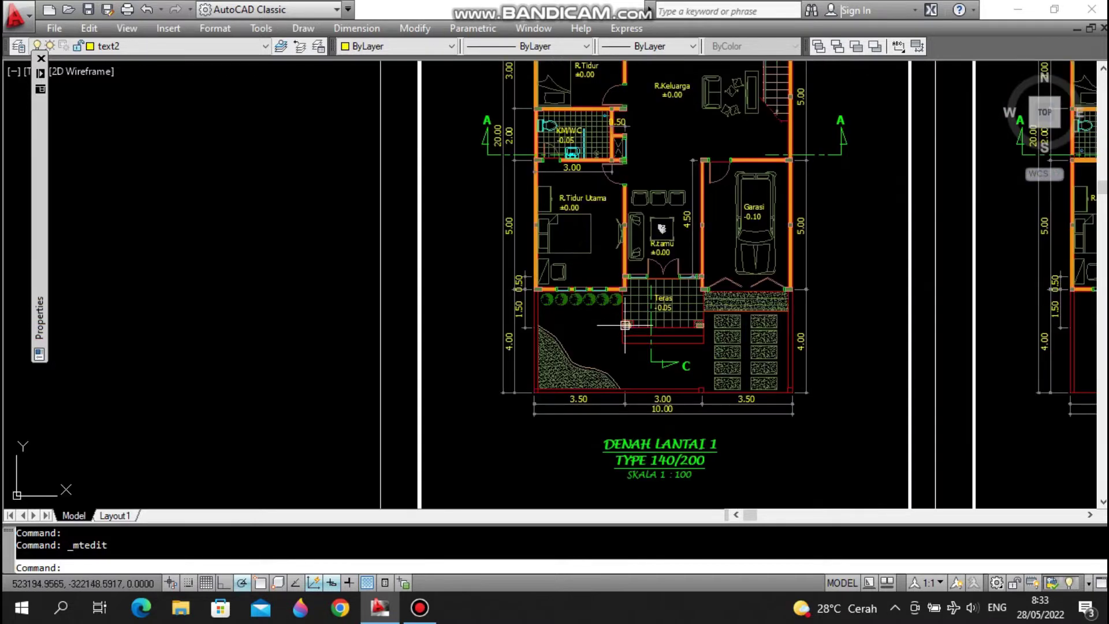
{"action": "middle_click_drag", "start_coordinate": [626, 322], "coordinate": [685, 286]}
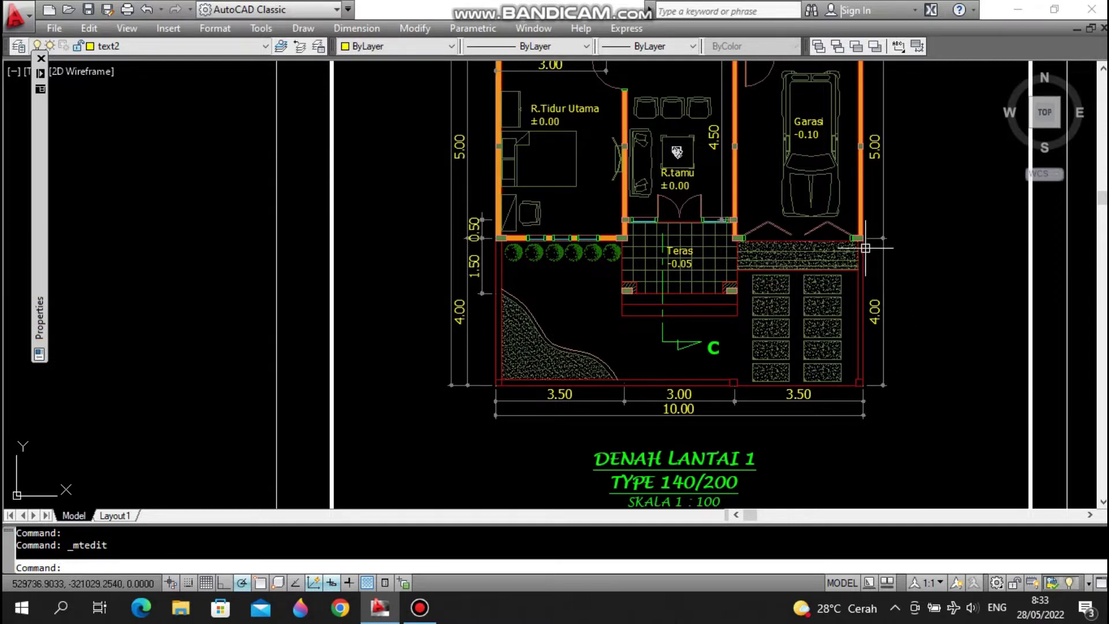
{"action": "middle_click_drag", "start_coordinate": [616, 314], "coordinate": [617, 366]}
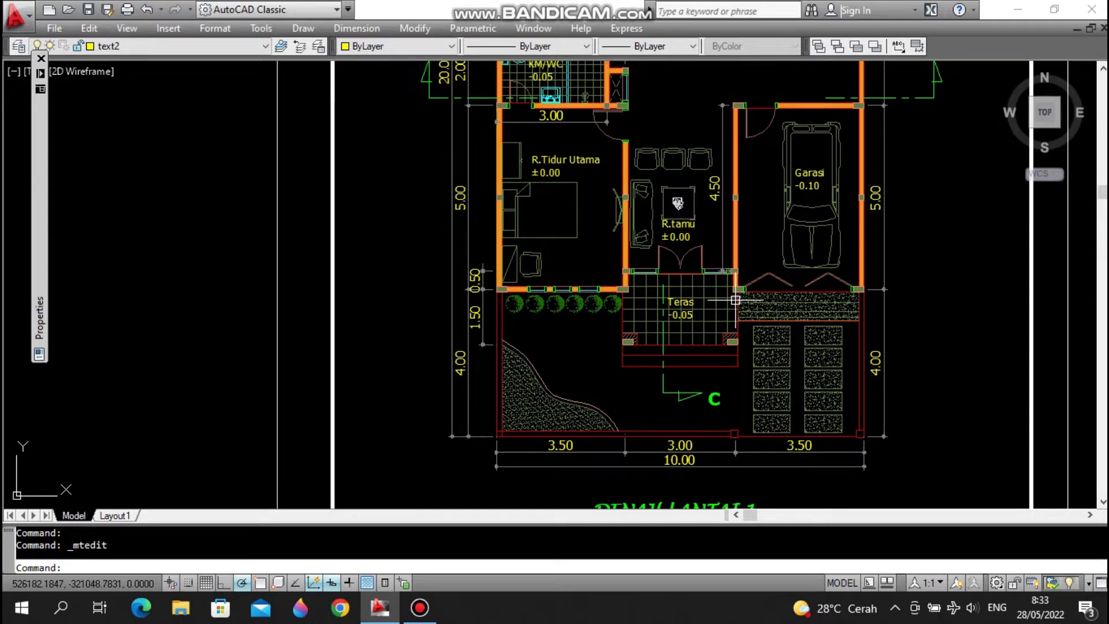
{"action": "middle_click_drag", "start_coordinate": [700, 279], "coordinate": [700, 349]}
{"action": "middle_click_drag", "start_coordinate": [703, 242], "coordinate": [699, 274]}
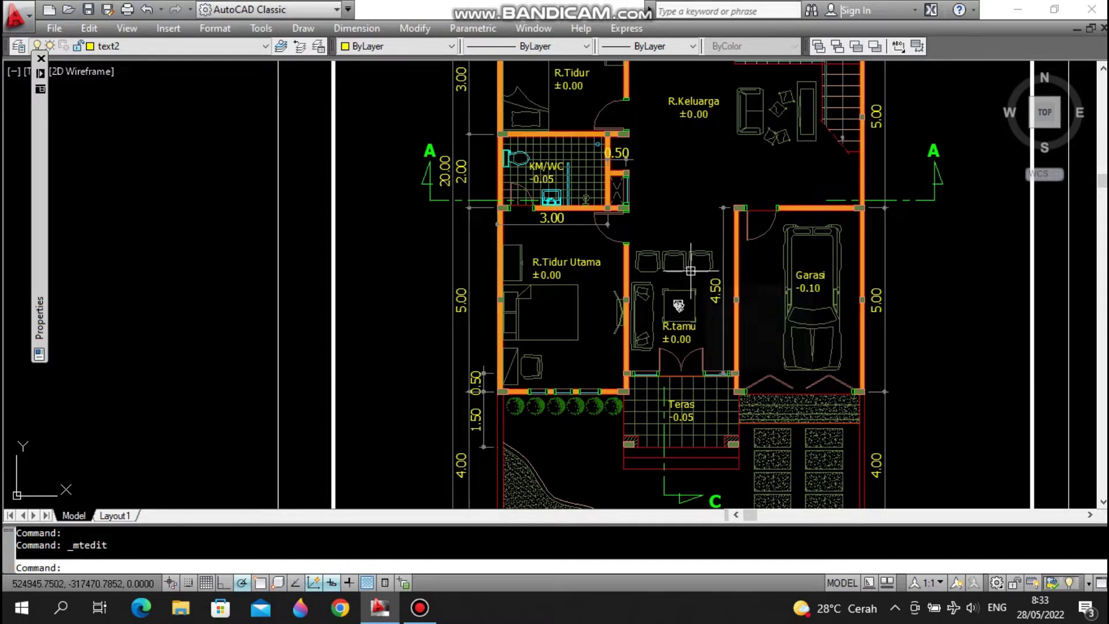
- Examine the R.Tidur Utama, the adjoining KM/WC, the R.tamu and the Garasi on the first-floor plan
{"action": "middle_click_drag", "start_coordinate": [729, 322], "coordinate": [708, 284]}
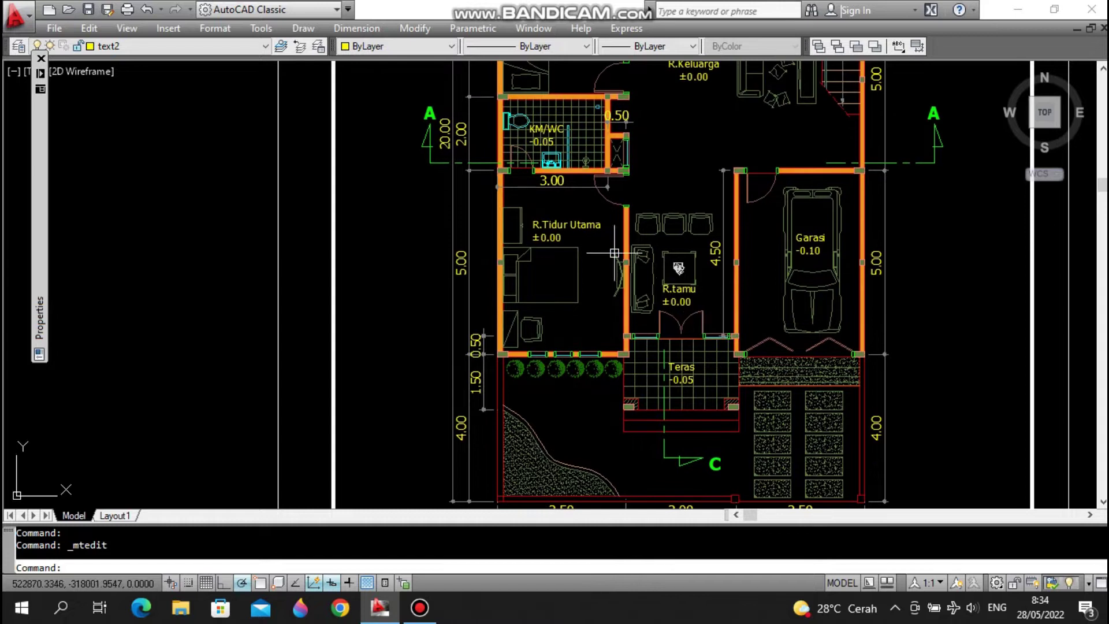
{"action": "middle_click_drag", "start_coordinate": [584, 225], "coordinate": [603, 190]}
{"action": "middle_click_drag", "start_coordinate": [595, 143], "coordinate": [601, 248]}
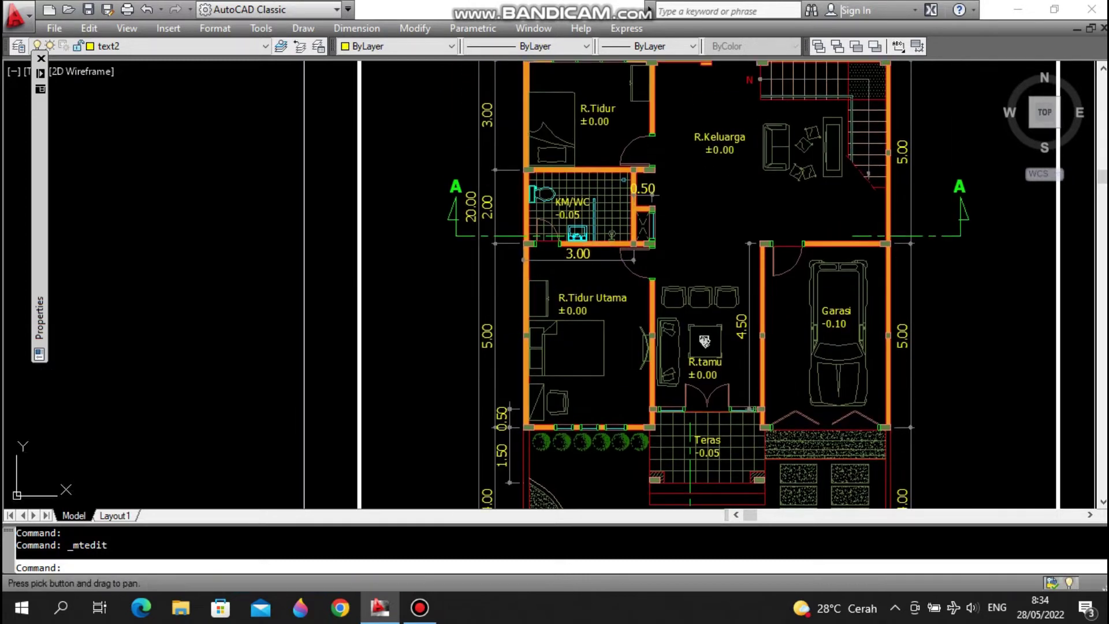
{"action": "scroll", "coordinate": [601, 197], "scroll_direction": "up", "scroll_amount": 2}
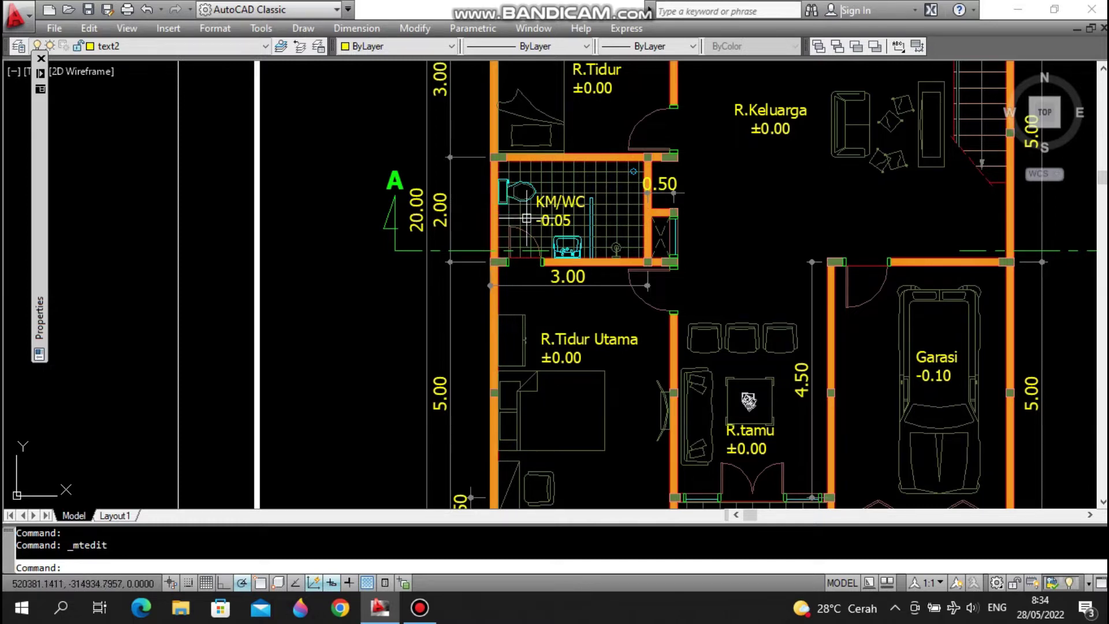
{"action": "middle_click_drag", "start_coordinate": [735, 284], "coordinate": [609, 202]}
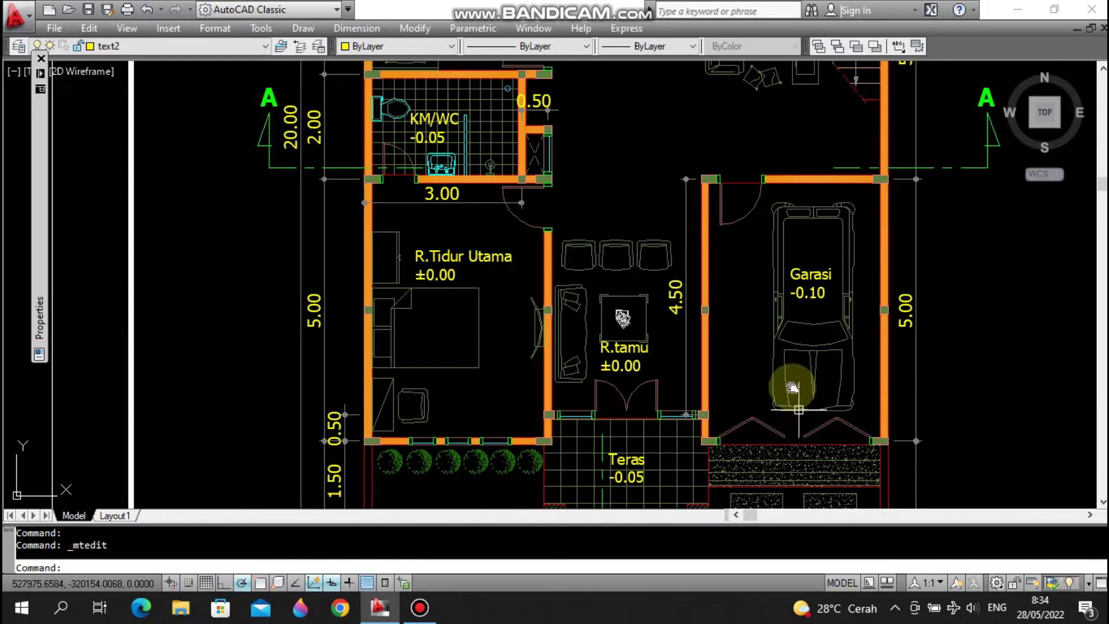
{"action": "middle_click_drag", "start_coordinate": [787, 386], "coordinate": [770, 304]}
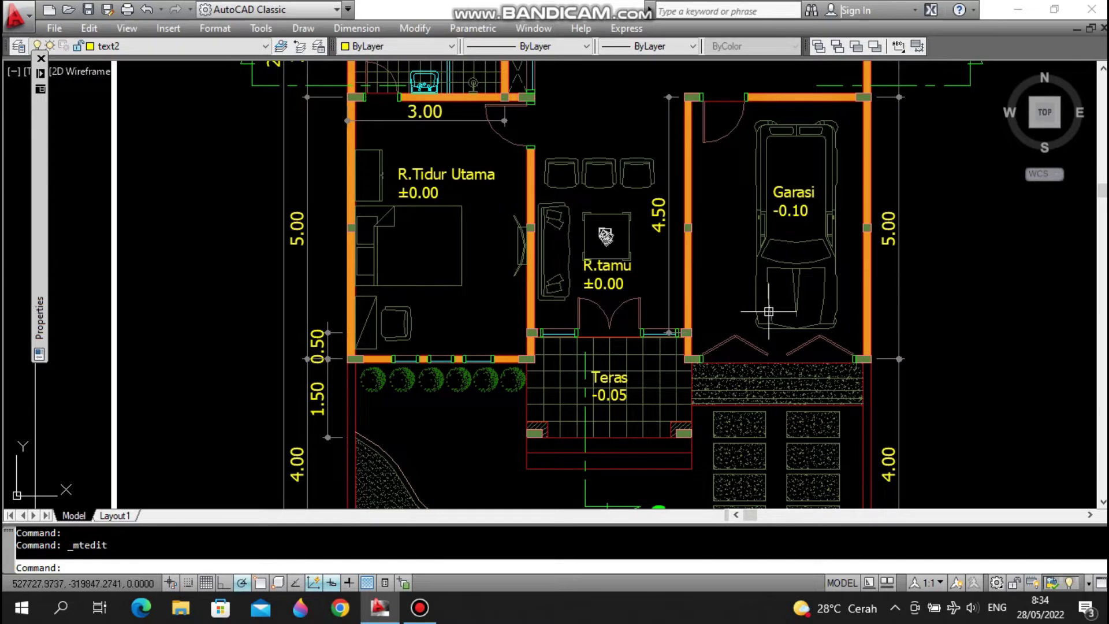
- Examine the R.Keluarga, staircase and R.Tidur in the middle of the first-floor plan
{"action": "middle_click_drag", "start_coordinate": [739, 157], "coordinate": [770, 326]}
{"action": "middle_click_drag", "start_coordinate": [780, 193], "coordinate": [779, 265]}
{"action": "middle_click_drag", "start_coordinate": [745, 150], "coordinate": [735, 289]}
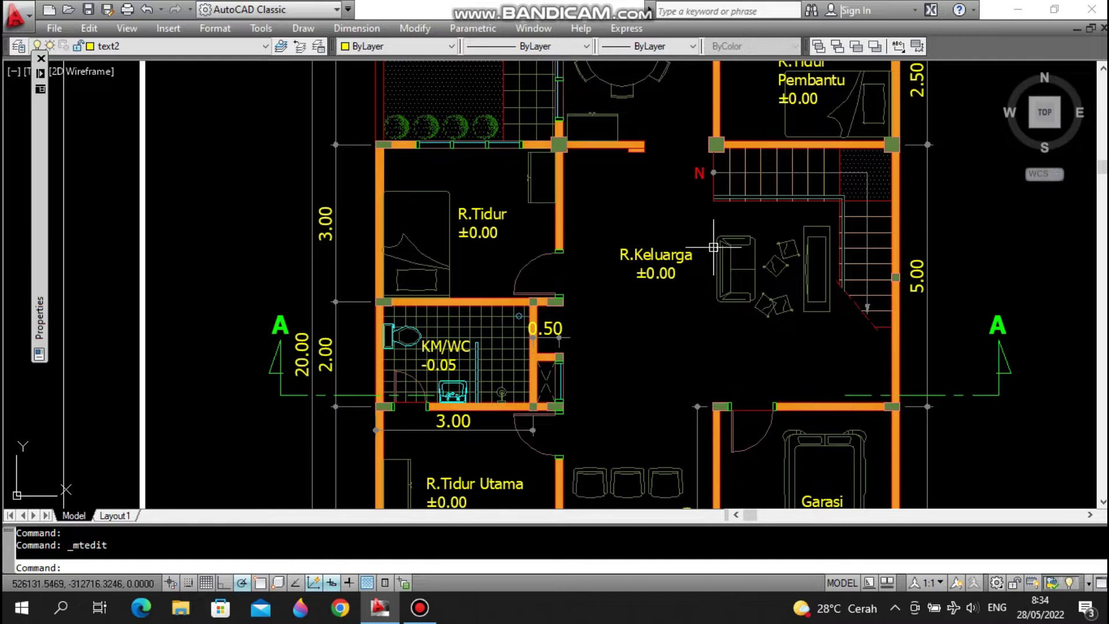
{"action": "middle_click_drag", "start_coordinate": [822, 391], "coordinate": [792, 208]}
{"action": "mouse_move", "coordinate": [740, 416]}
{"action": "middle_mouse_down"}
{"action": "mouse_move", "coordinate": [750, 173]}
{"action": "mouse_move", "coordinate": [750, 334]}
{"action": "mouse_move", "coordinate": [711, 242]}
{"action": "mouse_move", "coordinate": [721, 415]}
{"action": "middle_mouse_up"}
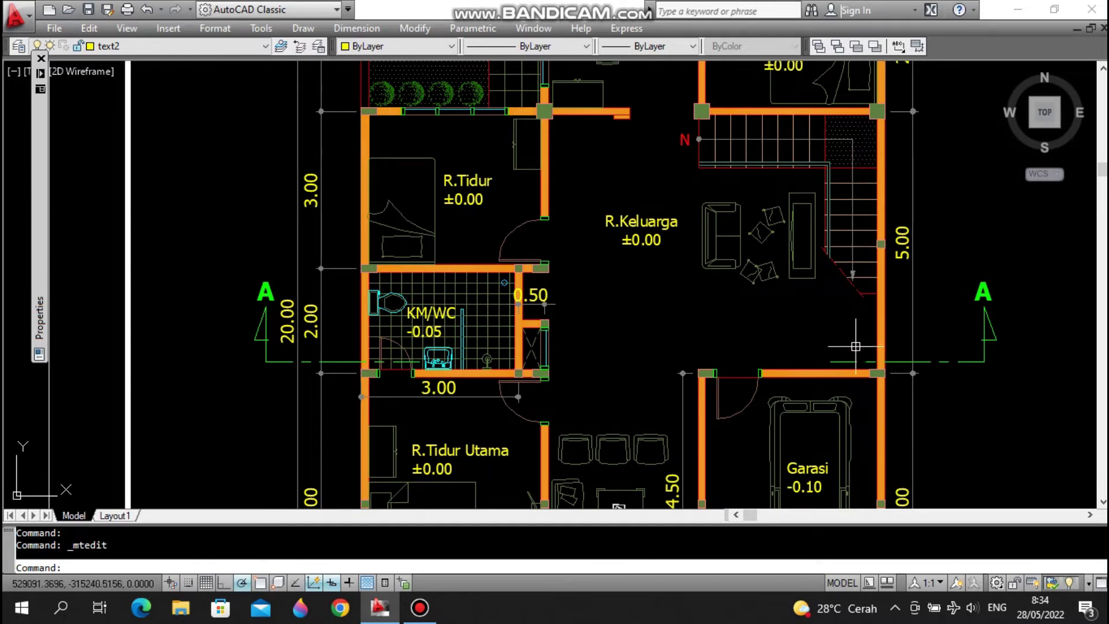
{"action": "middle_click_drag", "start_coordinate": [549, 218], "coordinate": [624, 239]}
- Examine the rear of the first-floor plan, covering the R.makan, Dapur, Taman and R.Tidur Pembantu
{"action": "middle_click_drag", "start_coordinate": [638, 197], "coordinate": [626, 322]}
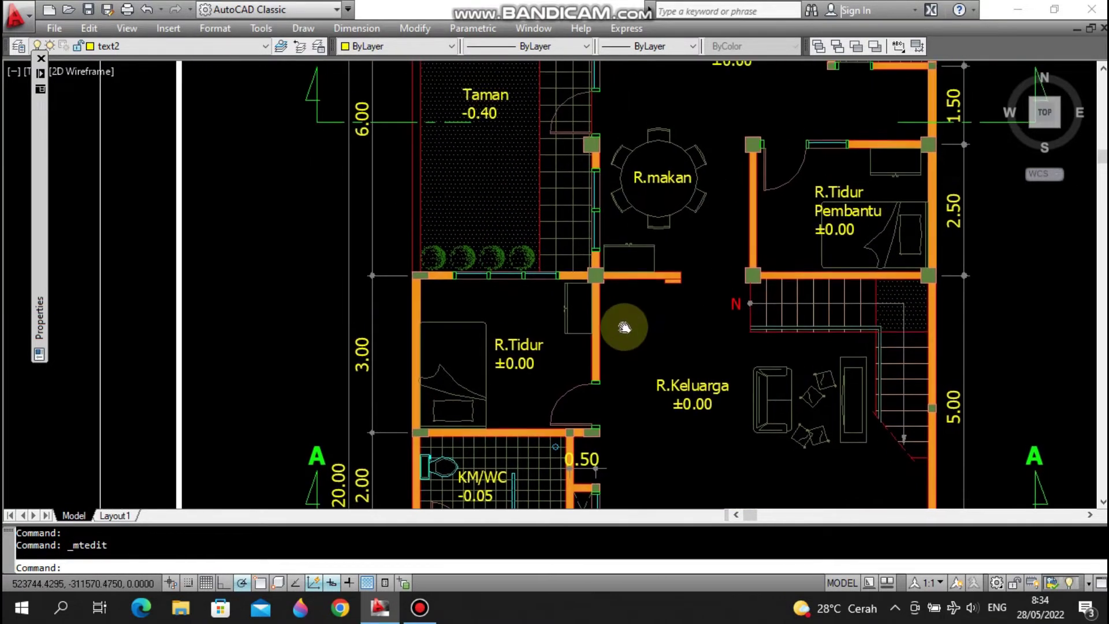
{"action": "middle_click_drag", "start_coordinate": [810, 198], "coordinate": [708, 341]}
{"action": "middle_click_drag", "start_coordinate": [699, 267], "coordinate": [739, 232]}
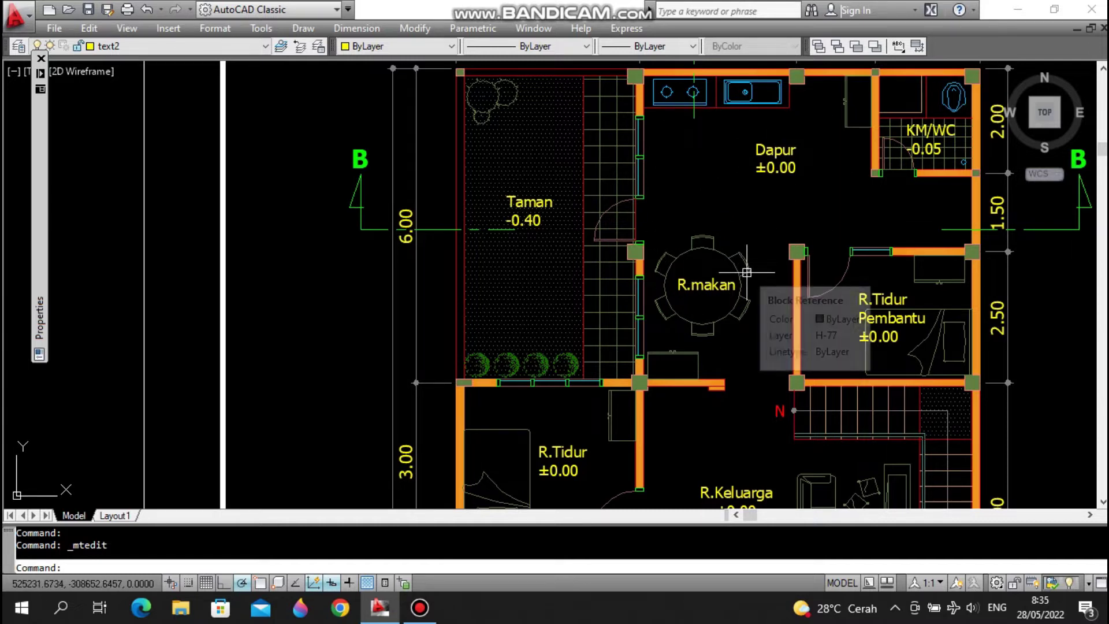
{"action": "middle_click_drag", "start_coordinate": [721, 300], "coordinate": [712, 255]}
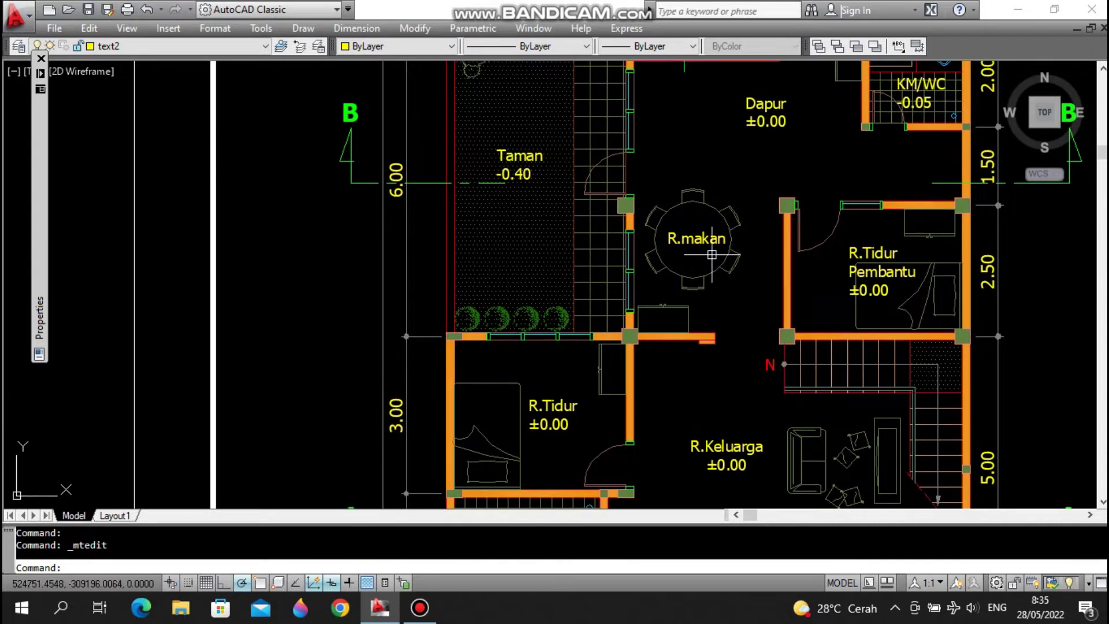
{"action": "middle_click_drag", "start_coordinate": [594, 232], "coordinate": [613, 281]}
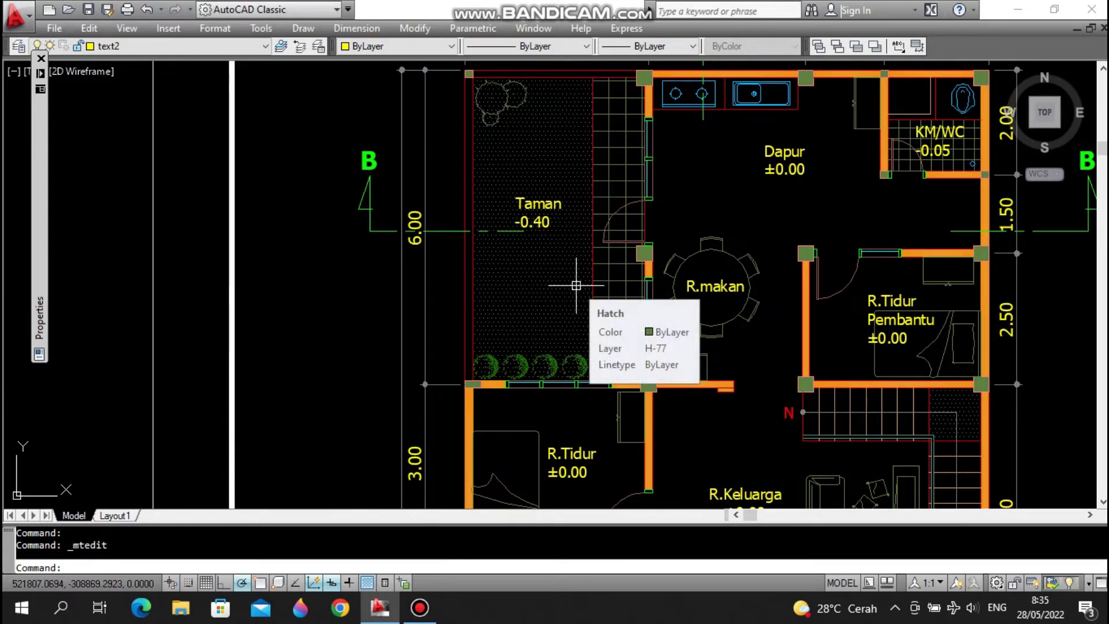
- Return to the R.Keluarga on the first-floor plan and examine the 0.50 recess beside the middle KM/WC
{"action": "middle_click_drag", "start_coordinate": [734, 369], "coordinate": [708, 231]}
{"action": "middle_click_drag", "start_coordinate": [745, 375], "coordinate": [732, 277]}
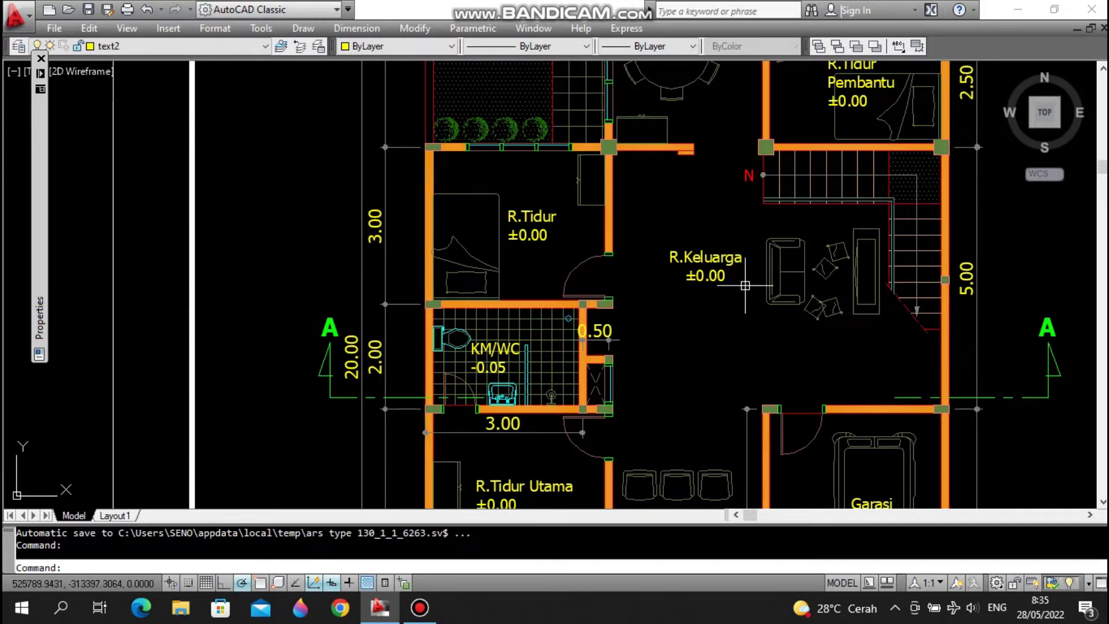
{"action": "middle_click_drag", "start_coordinate": [767, 259], "coordinate": [767, 222]}
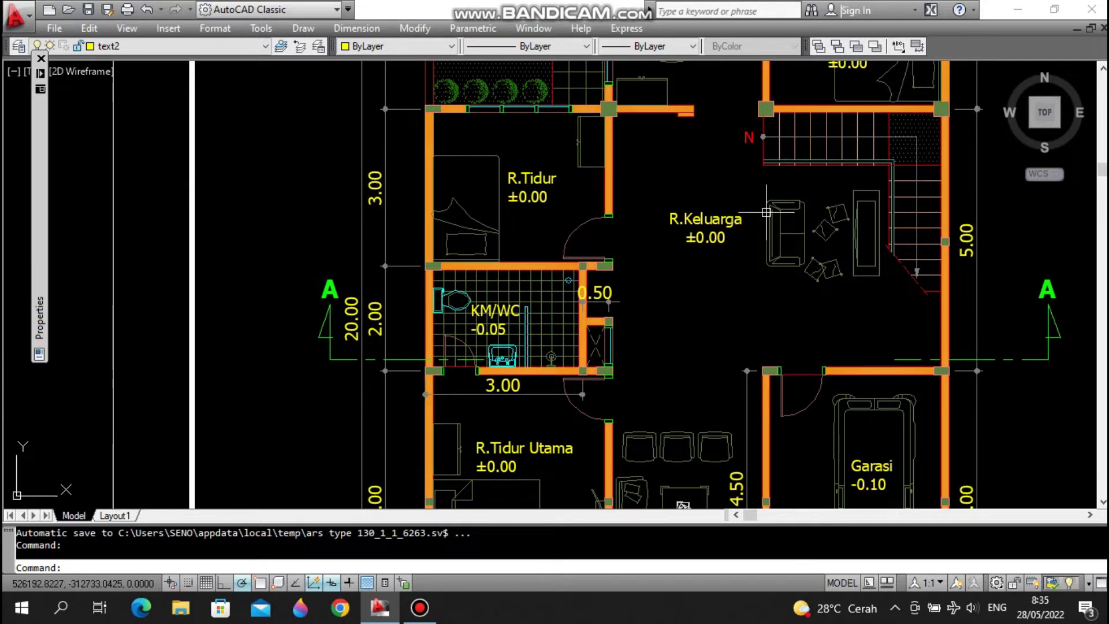
{"action": "mouse_move", "coordinate": [765, 212]}
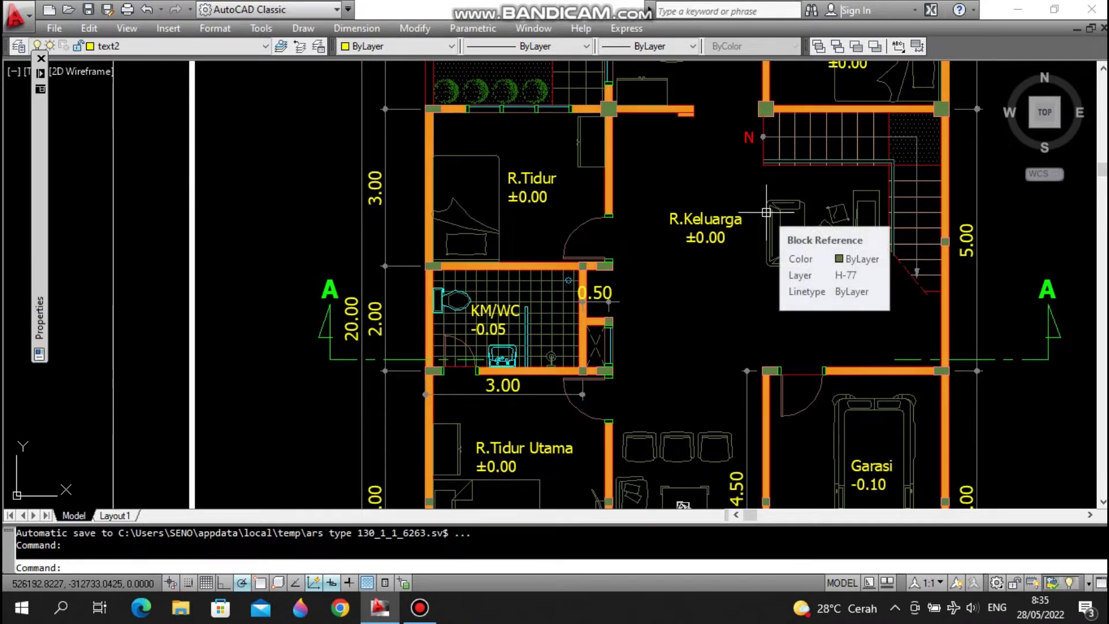
{"action": "middle_click_drag", "start_coordinate": [779, 279], "coordinate": [805, 190]}
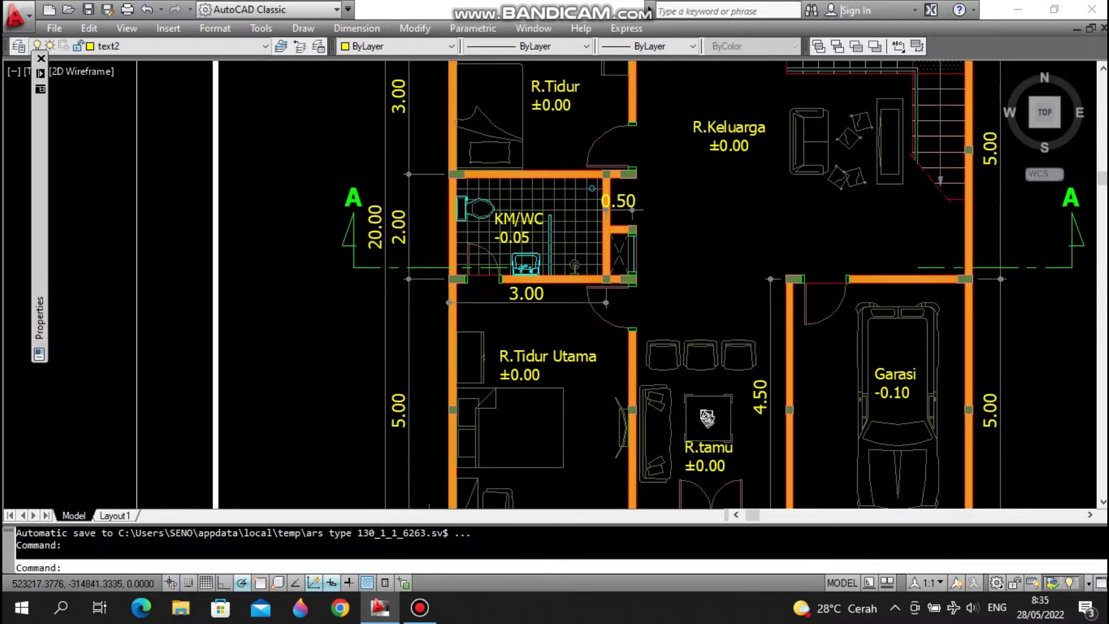
{"action": "scroll", "coordinate": [631, 229], "scroll_direction": "up", "scroll_amount": 2}
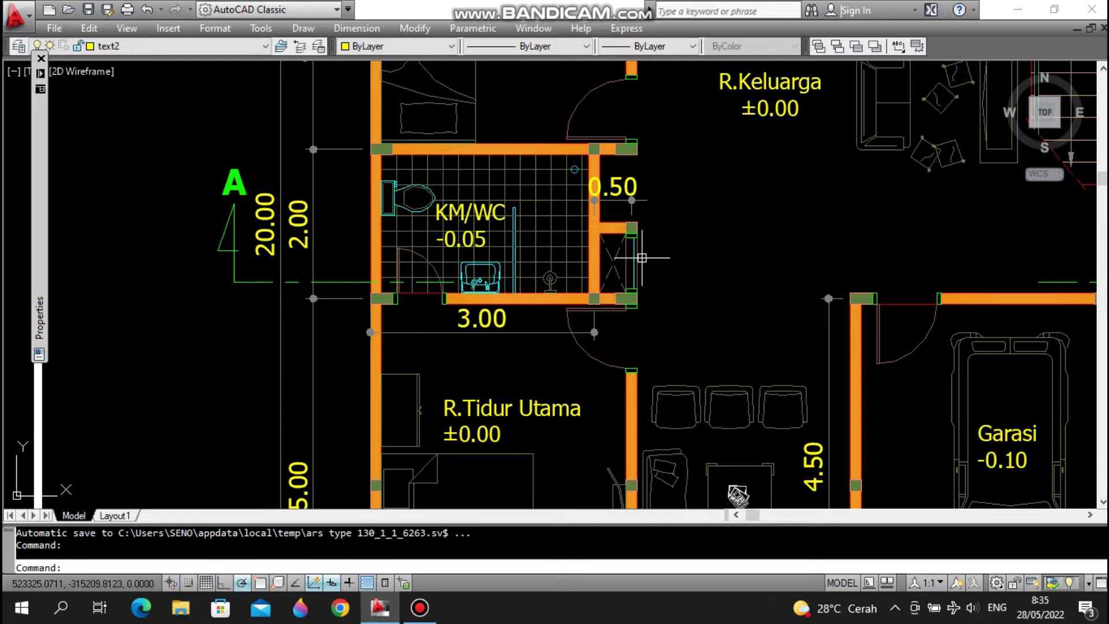
{"action": "scroll", "coordinate": [642, 258], "scroll_direction": "down", "scroll_amount": 5}
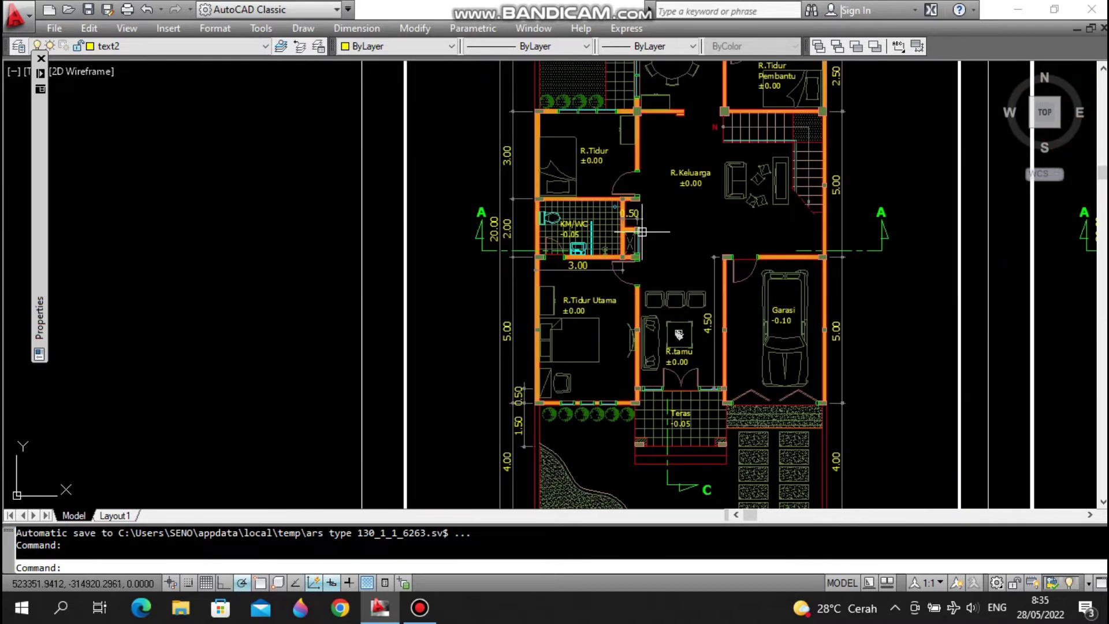
- Go to the second-floor plan and examine the R.Kerja, the R.Santai and the recess beside the bathroom
{"action": "mouse_move", "coordinate": [658, 250]}
{"action": "middle_mouse_down"}
{"action": "mouse_move", "coordinate": [714, 274]}
{"action": "mouse_move", "coordinate": [599, 255]}
{"action": "middle_mouse_up"}
{"action": "middle_click_drag", "start_coordinate": [721, 263], "coordinate": [612, 266]}
{"action": "scroll", "coordinate": [742, 327], "scroll_direction": "up", "scroll_amount": 2}
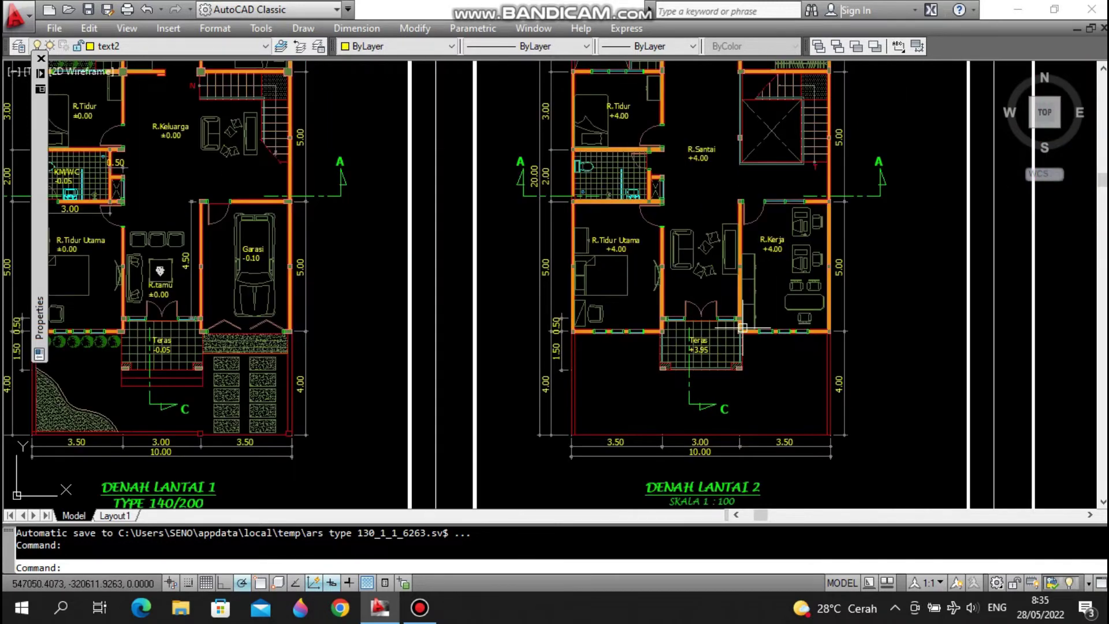
{"action": "scroll", "coordinate": [717, 317], "scroll_direction": "up", "scroll_amount": 1}
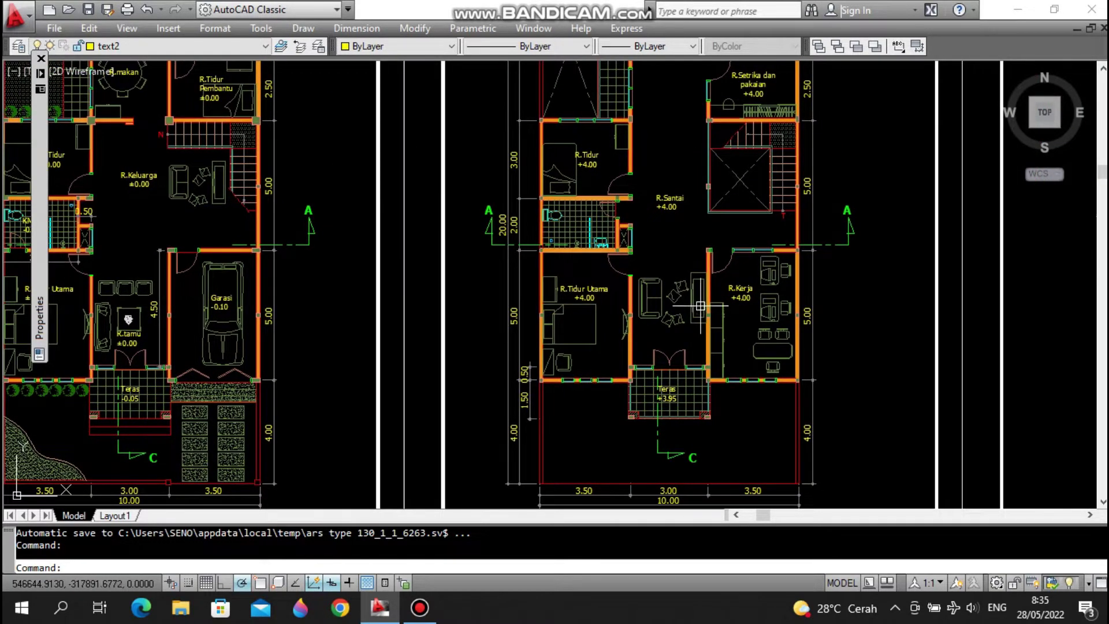
{"action": "scroll", "coordinate": [700, 303], "scroll_direction": "up", "scroll_amount": 1}
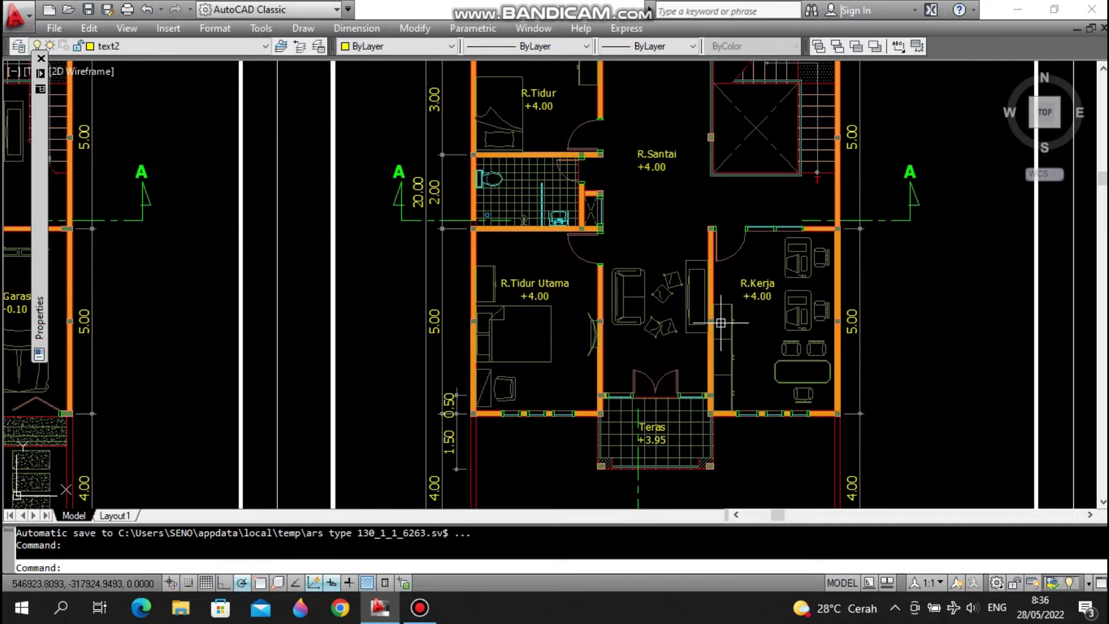
{"action": "middle_click_drag", "start_coordinate": [684, 276], "coordinate": [673, 300]}
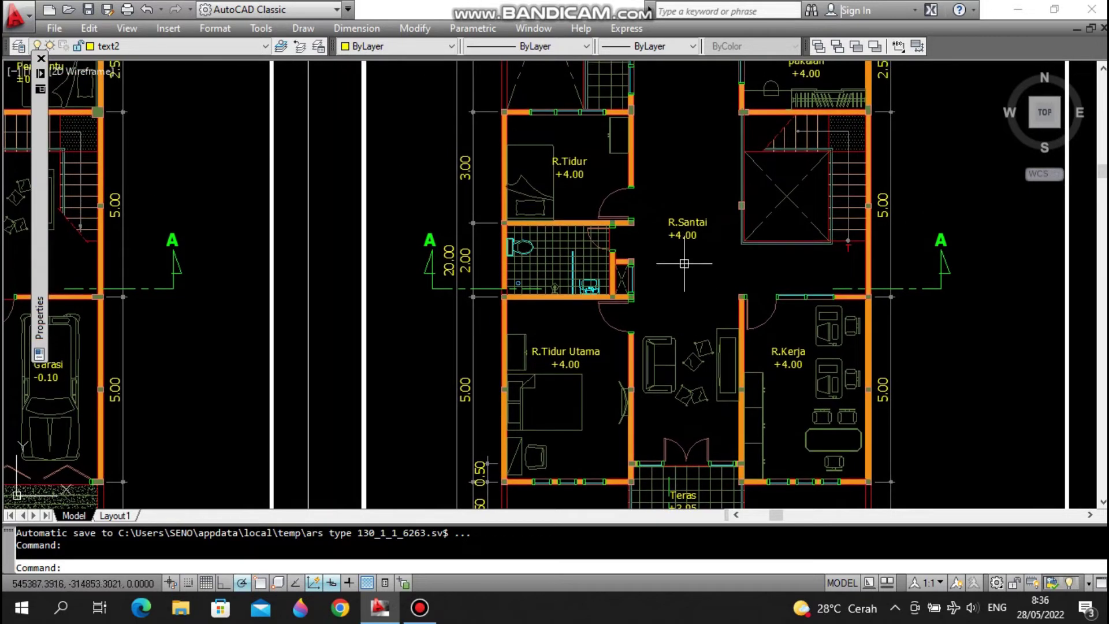
{"action": "scroll", "coordinate": [643, 267], "scroll_direction": "up", "scroll_amount": 2}
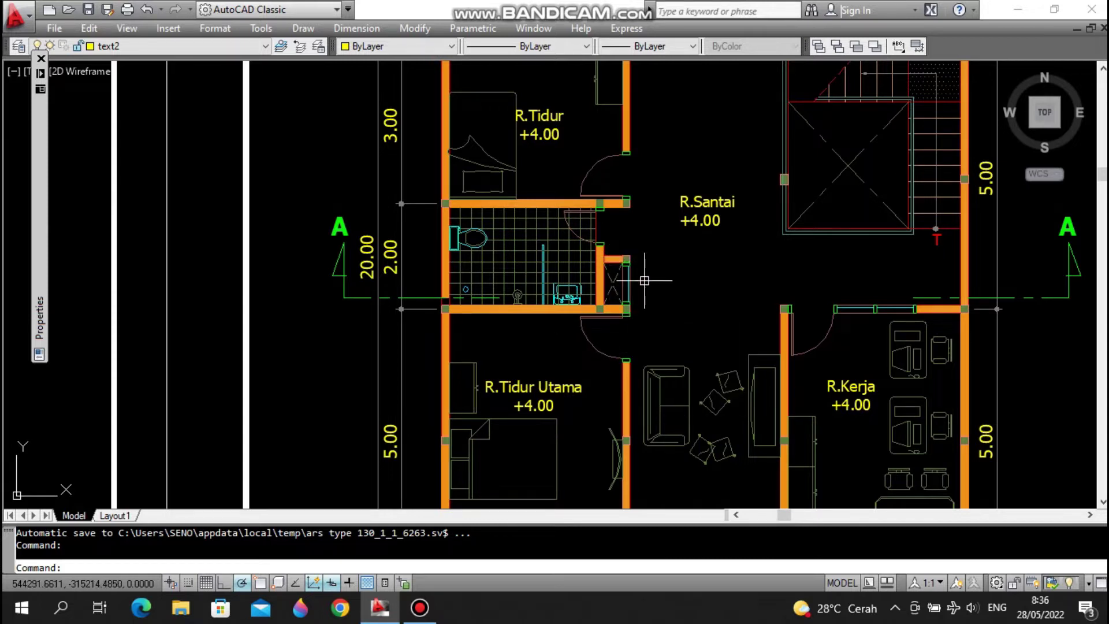
- Examine the Teras, R.Tidur Utama and adjoining bathroom on the second-floor plan
{"action": "middle_click_drag", "start_coordinate": [656, 337], "coordinate": [656, 171]}
{"action": "middle_click_drag", "start_coordinate": [695, 330], "coordinate": [697, 276]}
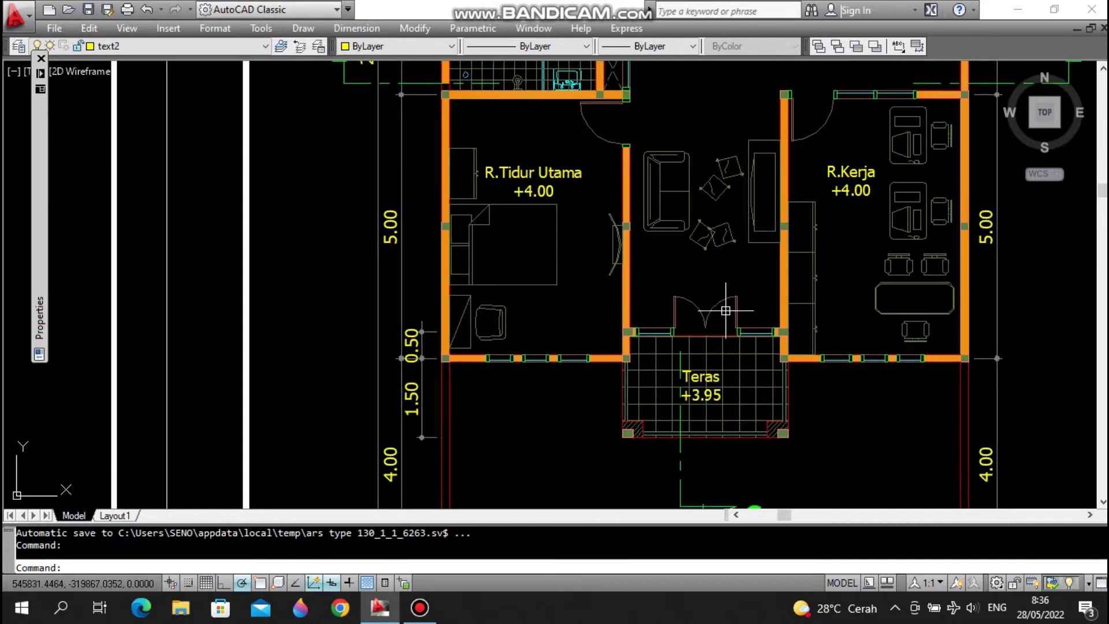
{"action": "middle_click_drag", "start_coordinate": [722, 306], "coordinate": [722, 374]}
{"action": "middle_click_drag", "start_coordinate": [738, 248], "coordinate": [734, 320]}
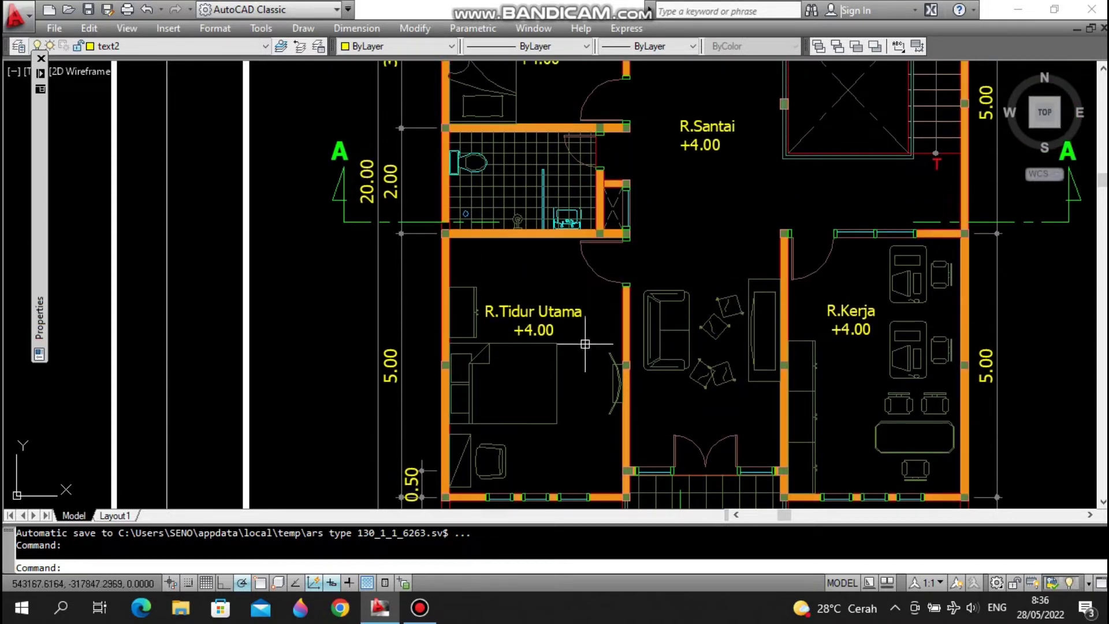
{"action": "middle_click_drag", "start_coordinate": [588, 309], "coordinate": [593, 351]}
{"action": "middle_click_drag", "start_coordinate": [641, 231], "coordinate": [640, 316]}
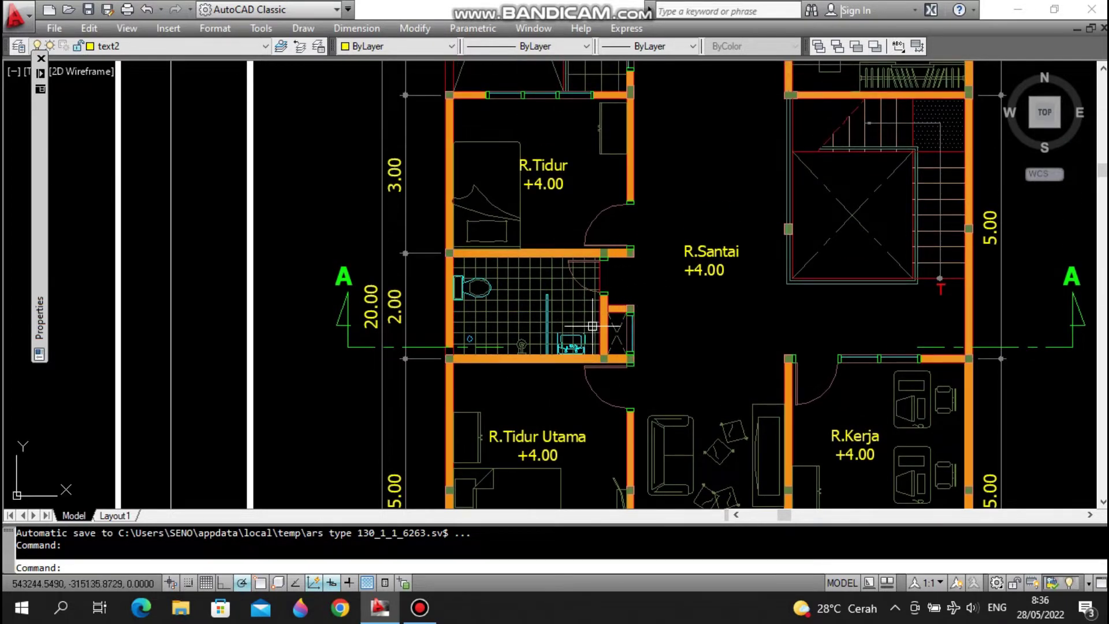
- Examine the R.Setrika dan pakaian, the T.cuci and the stair opening on the second-floor plan
{"action": "scroll", "coordinate": [596, 326], "scroll_direction": "down", "scroll_amount": 2}
{"action": "middle_click_drag", "start_coordinate": [647, 259], "coordinate": [645, 312]}
{"action": "middle_click_drag", "start_coordinate": [701, 190], "coordinate": [701, 239]}
{"action": "scroll", "coordinate": [742, 220], "scroll_direction": "up", "scroll_amount": 2}
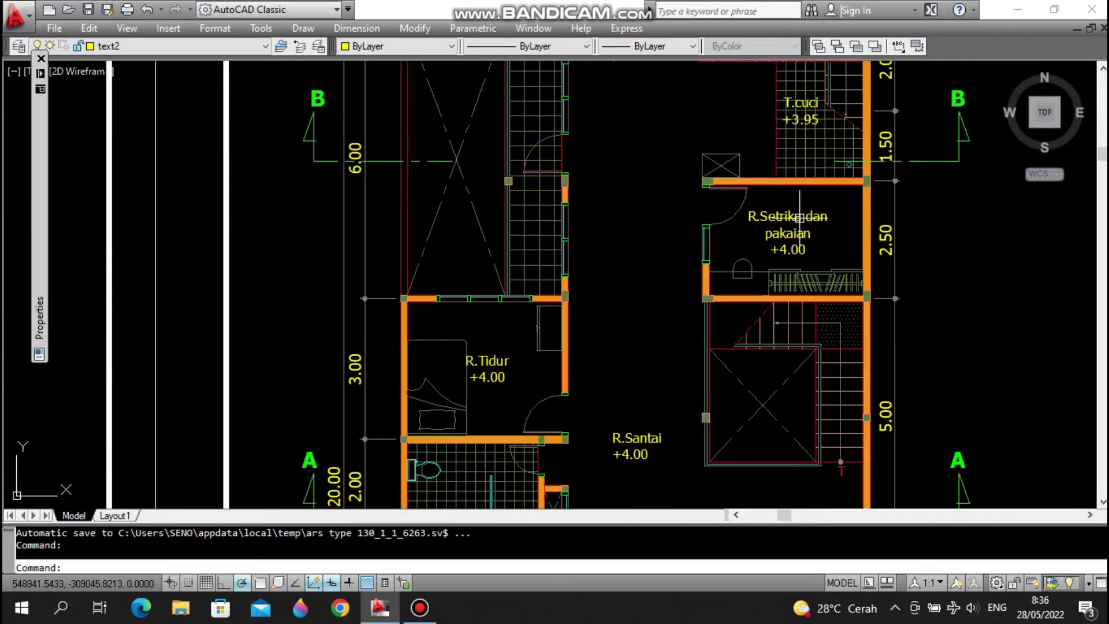
{"action": "middle_click_drag", "start_coordinate": [787, 93], "coordinate": [810, 176]}
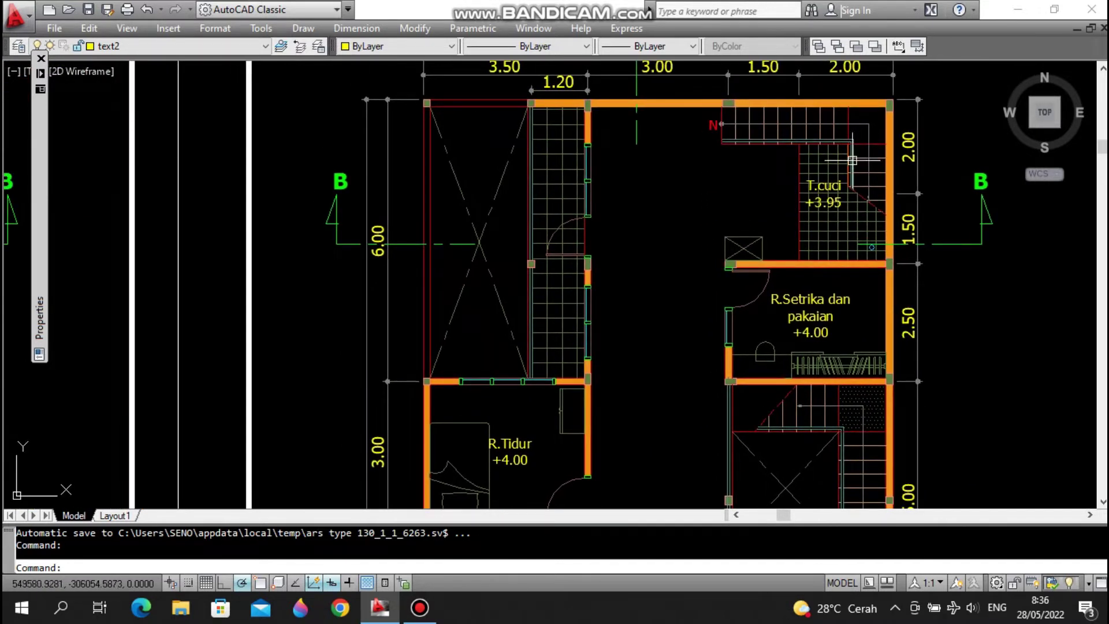
{"action": "middle_click_drag", "start_coordinate": [771, 328], "coordinate": [750, 174]}
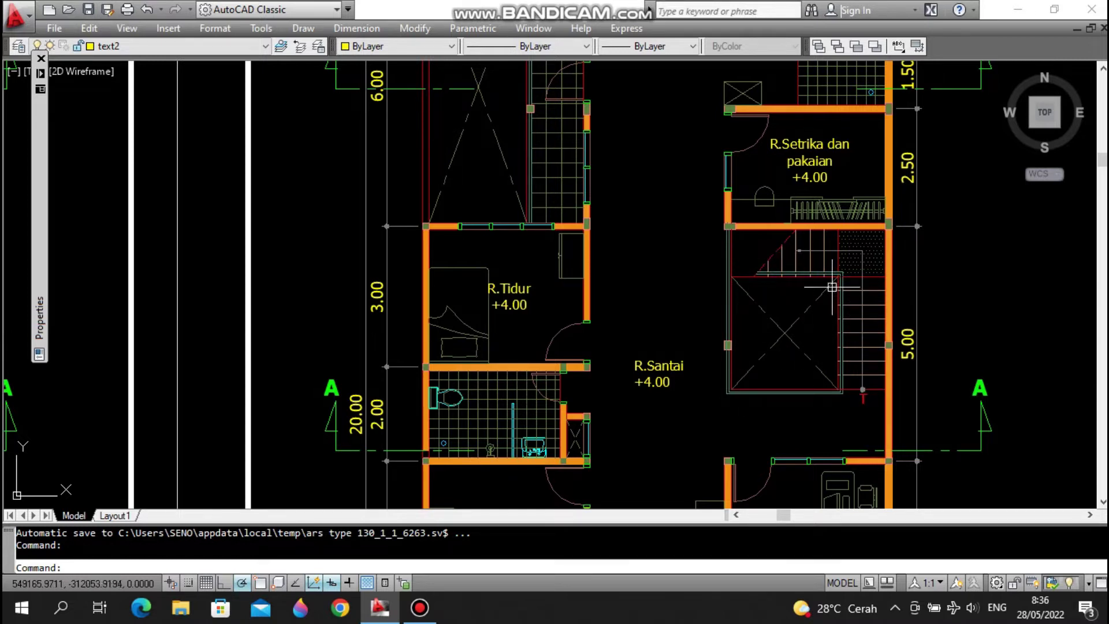
- Copy the R.Santai label into the crossed opening beside the second-floor staircase and change the copy's text to VOID
{"action": "left_click", "coordinate": [676, 359]}
{"action": "type", "text": "co"}
{"action": "key", "text": "Return"}
{"action": "left_click", "coordinate": [669, 381]}
{"action": "left_click", "coordinate": [789, 343]}
{"action": "key", "text": "Return"}
{"action": "double_click", "coordinate": [768, 326]}
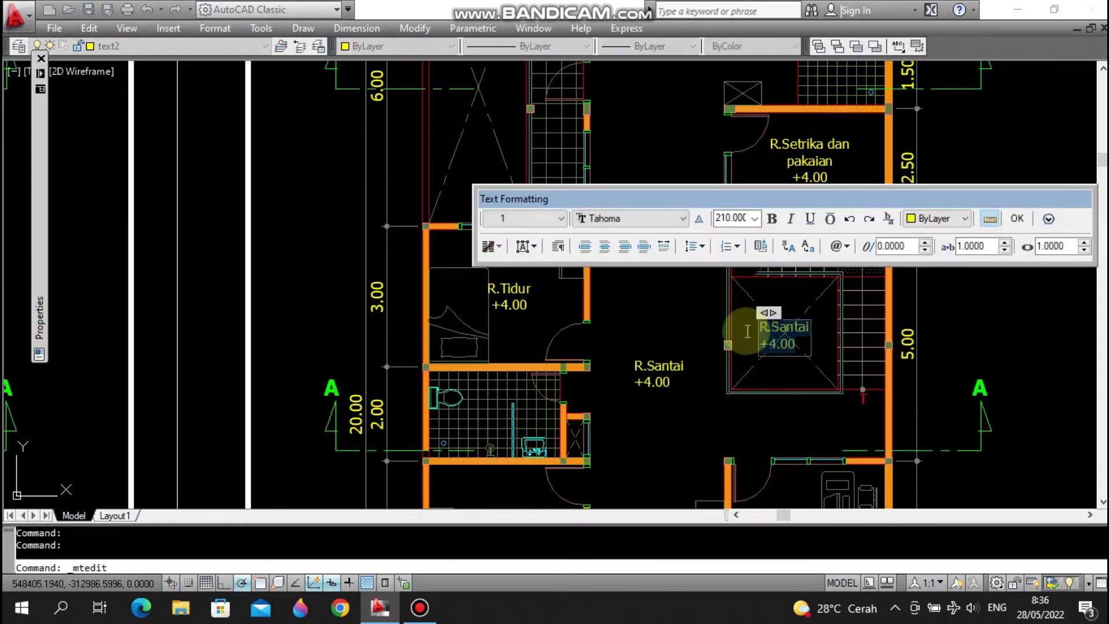
{"action": "type", "text": "VOID"}
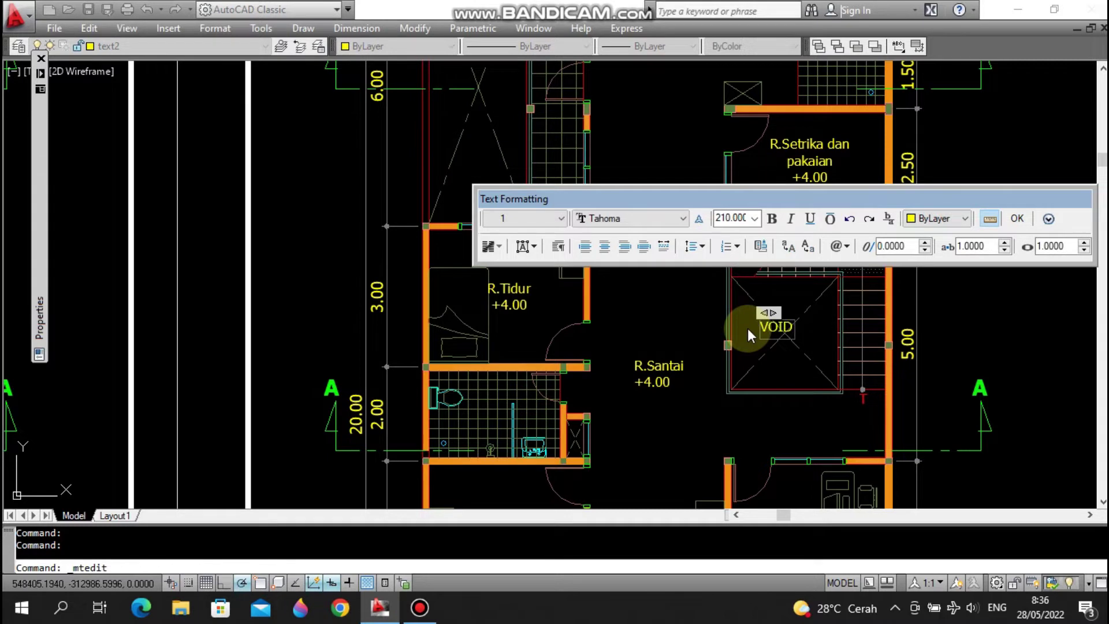
{"action": "left_click", "coordinate": [747, 328]}
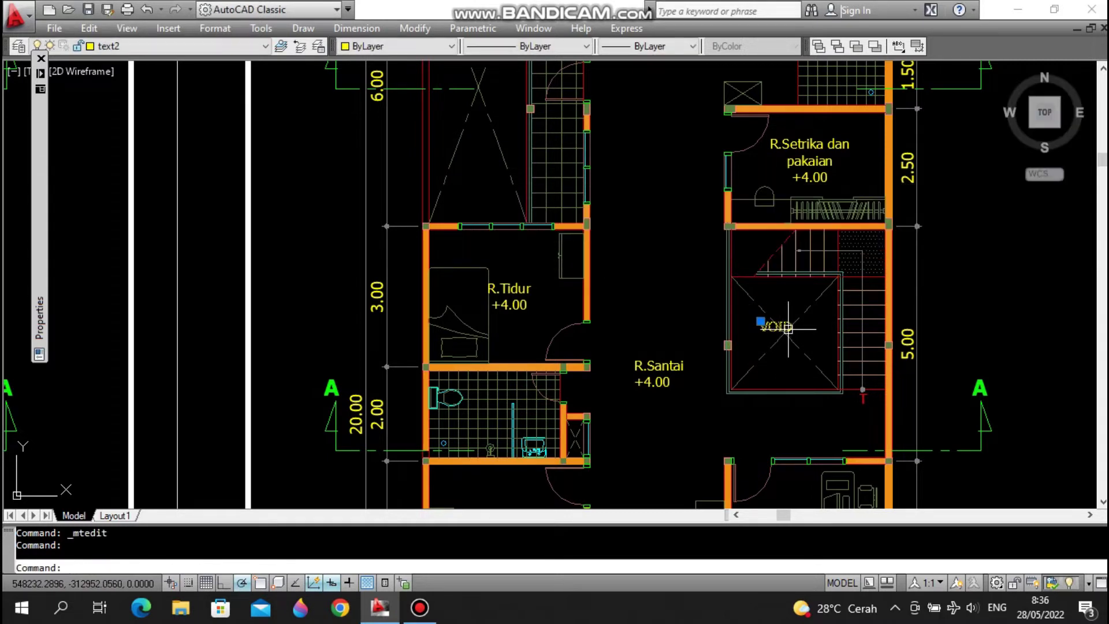
- Move the VOID label to the middle of the stair opening and save the drawing
{"action": "type", "text": "m"}
{"action": "key", "text": "Return"}
{"action": "left_click", "coordinate": [786, 341]}
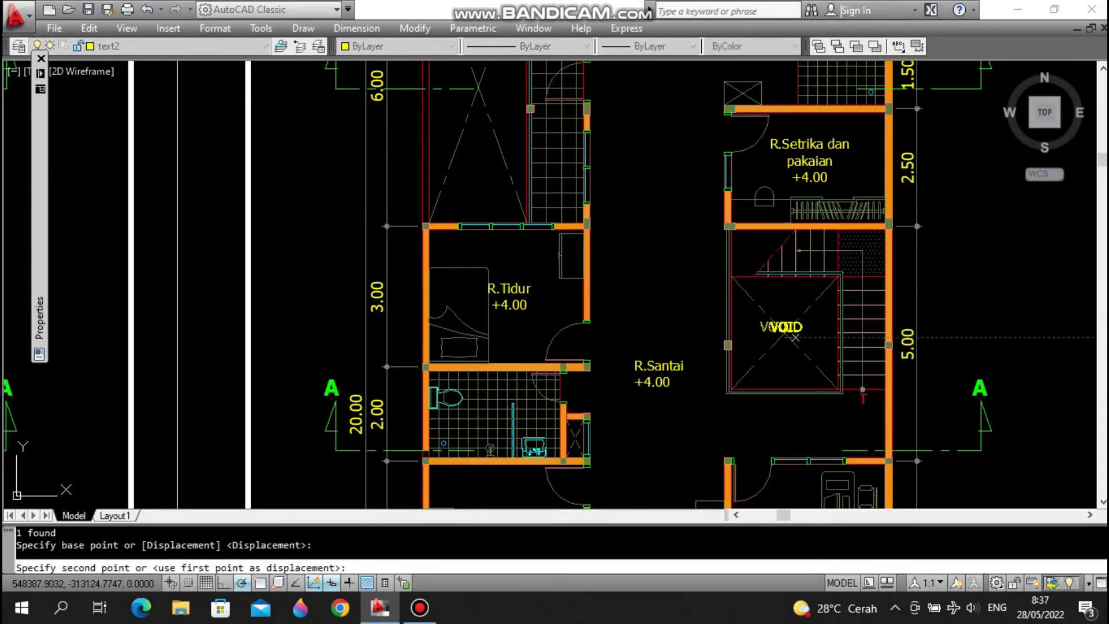
{"action": "left_click", "coordinate": [797, 341]}
{"action": "key", "text": "ctrl+s"}
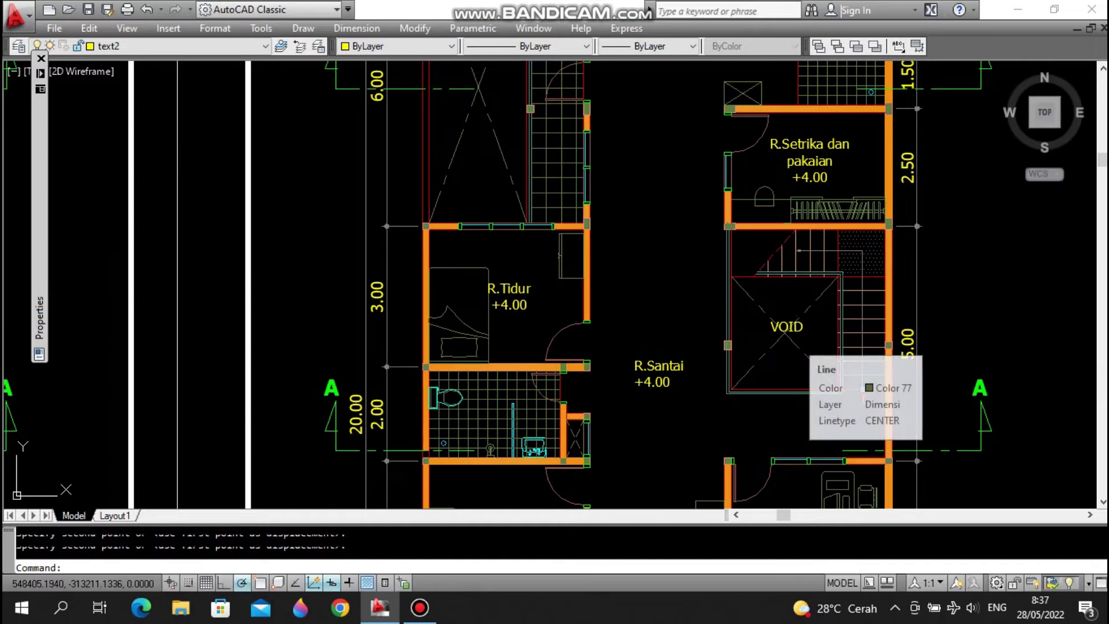
- Examine the rear of the second-floor plan around the T.cuci and the staircase above it
{"action": "middle_click_drag", "start_coordinate": [800, 277], "coordinate": [813, 333]}
{"action": "mouse_move", "coordinate": [800, 292]}
{"action": "middle_mouse_down"}
{"action": "mouse_move", "coordinate": [813, 348]}
{"action": "mouse_move", "coordinate": [804, 327]}
{"action": "middle_mouse_up"}
{"action": "middle_click_drag", "start_coordinate": [802, 272], "coordinate": [804, 327]}
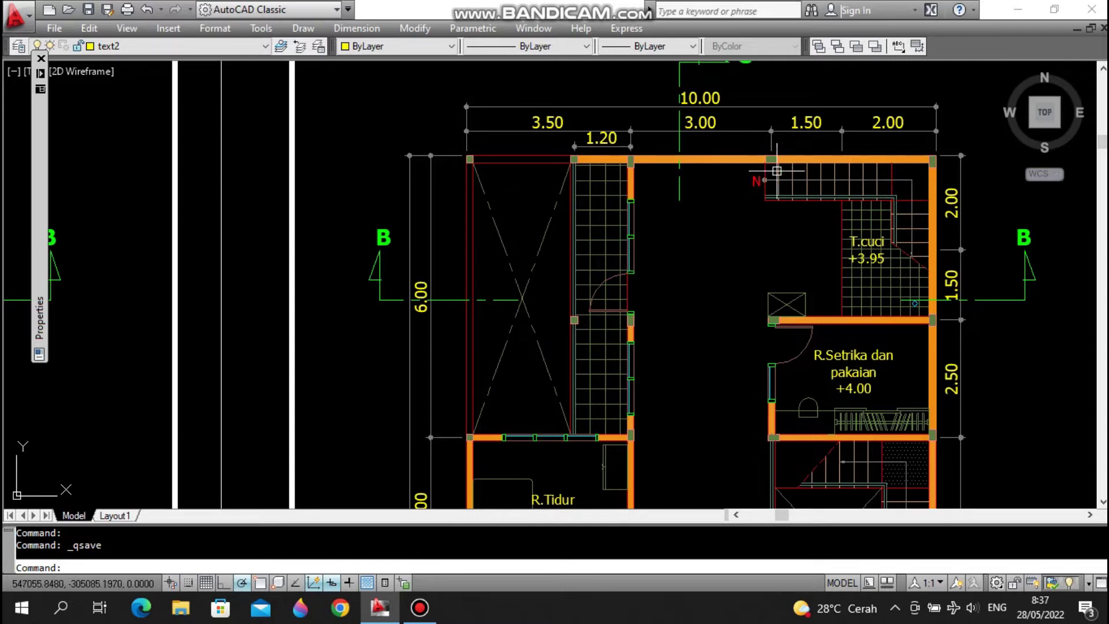
{"action": "scroll", "coordinate": [922, 239], "scroll_direction": "down", "scroll_amount": 5}
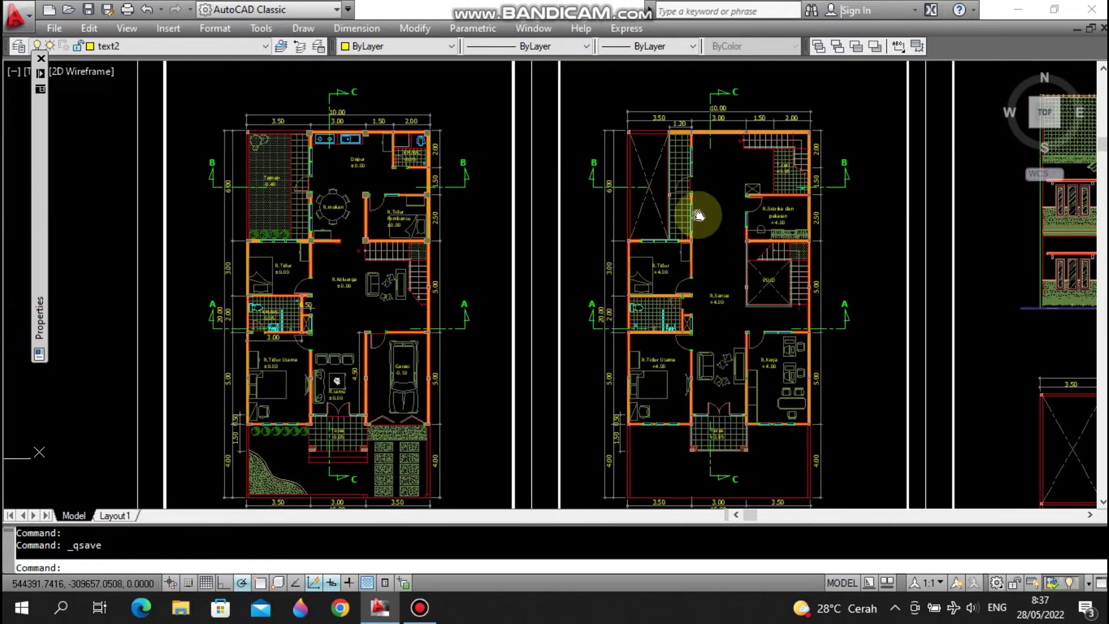
- Go to the DENAH LANTAI 3 plan and examine the R. Lt.3 rooms and the lantai jemur
{"action": "middle_click_drag", "start_coordinate": [728, 326], "coordinate": [706, 356]}
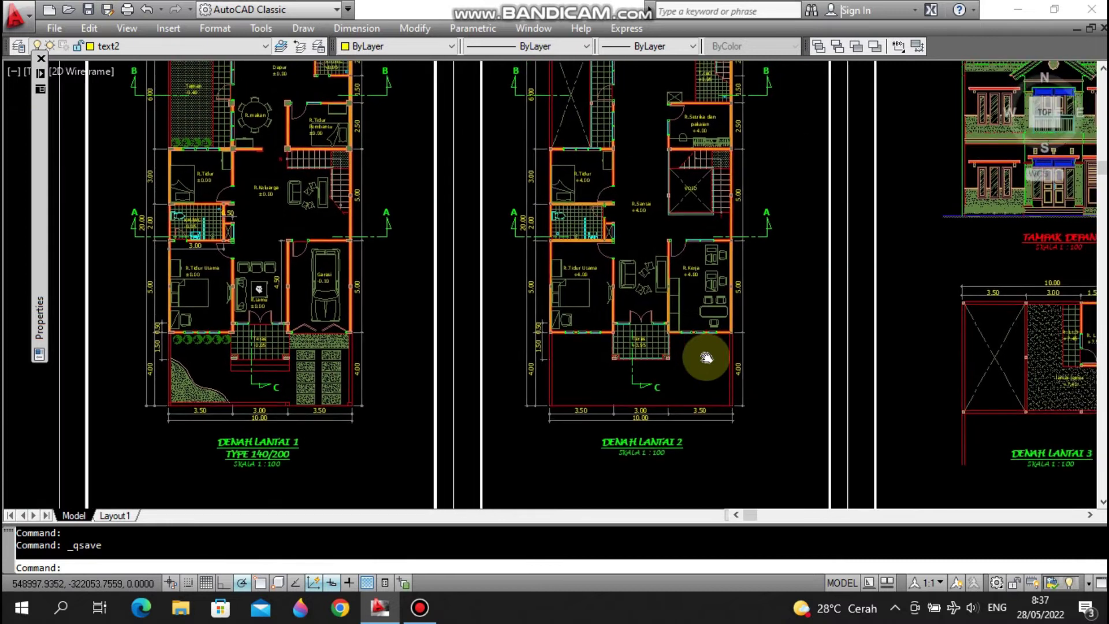
{"action": "middle_click_drag", "start_coordinate": [826, 339], "coordinate": [713, 318]}
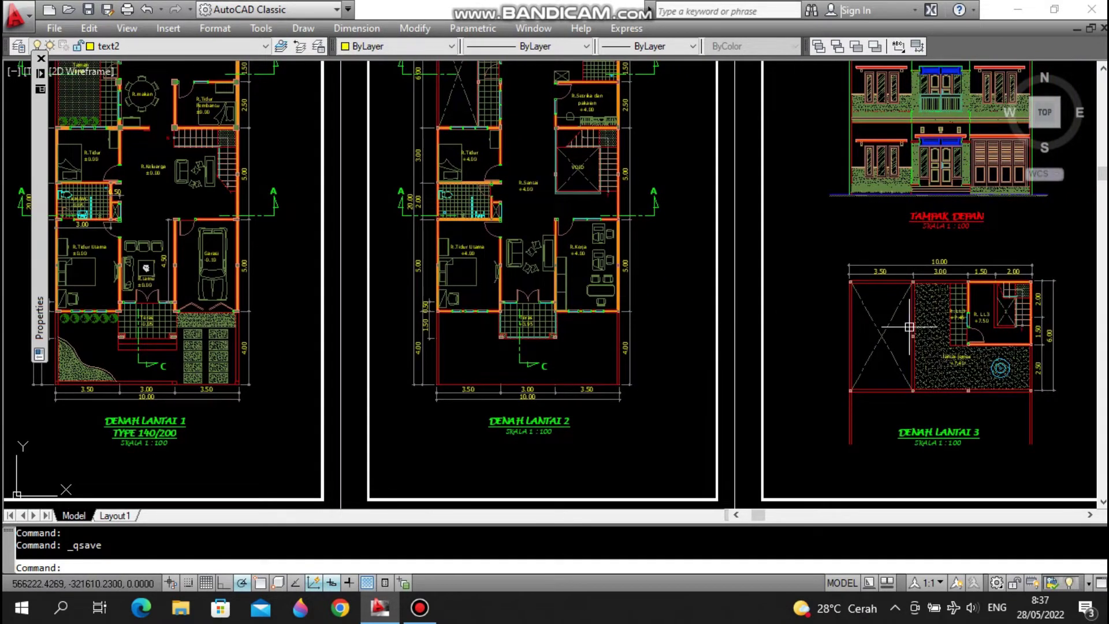
{"action": "middle_click_drag", "start_coordinate": [909, 327], "coordinate": [809, 332]}
{"action": "scroll", "coordinate": [794, 336], "scroll_direction": "up", "scroll_amount": 4}
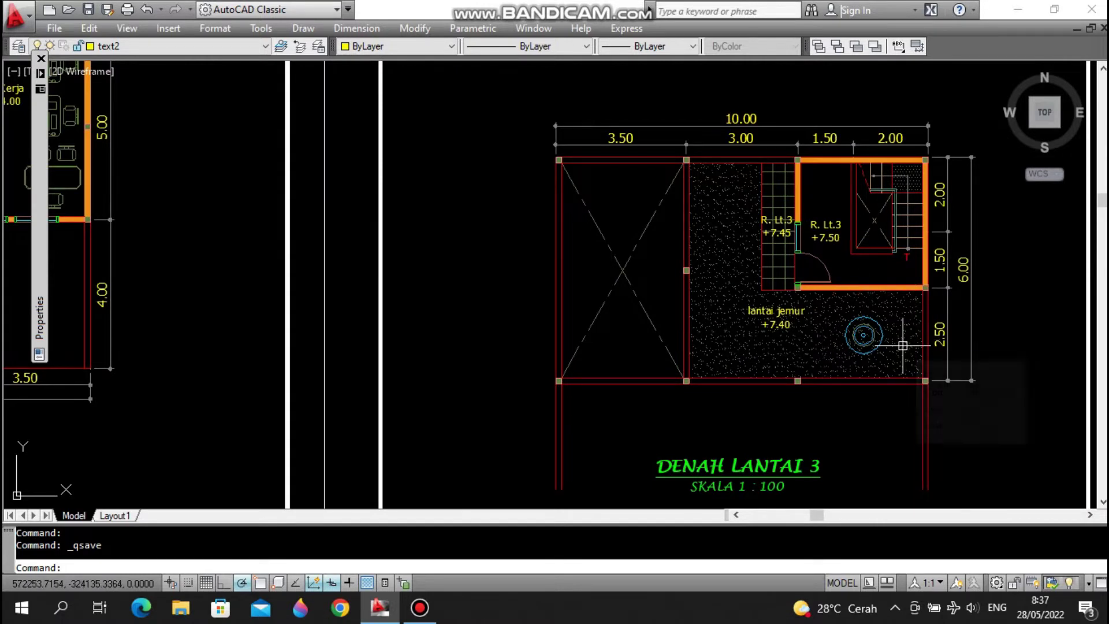
{"action": "scroll", "coordinate": [849, 306], "scroll_direction": "up", "scroll_amount": 2}
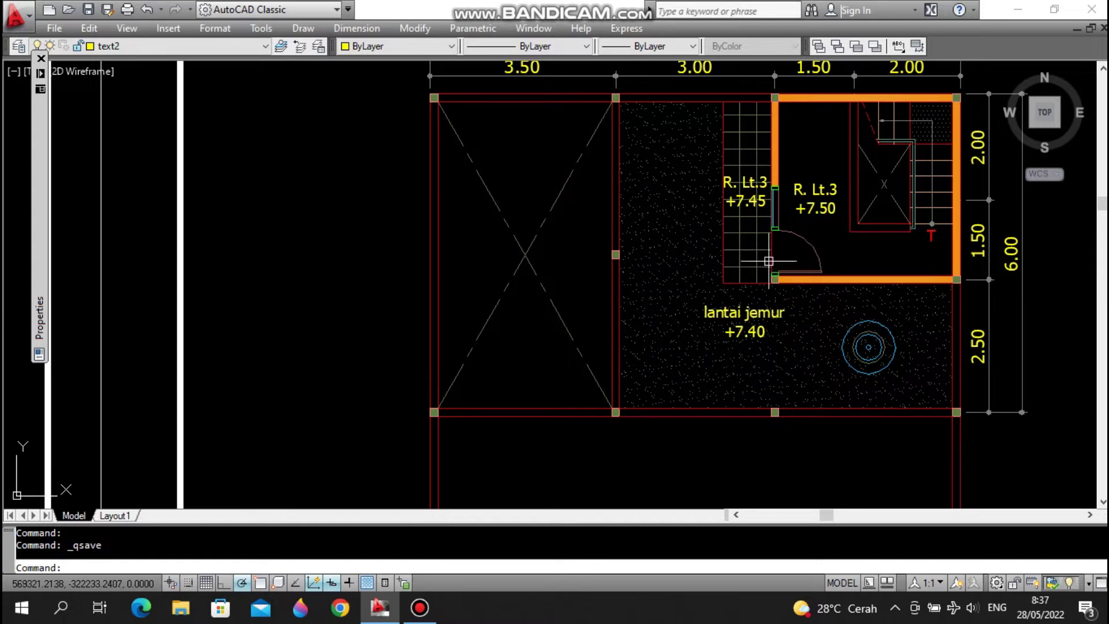
- Examine the TAMPAK DEPAN front elevation above the third-floor plan
{"action": "scroll", "coordinate": [775, 255], "scroll_direction": "down", "scroll_amount": 6}
{"action": "mouse_move", "coordinate": [779, 243]}
{"action": "middle_mouse_down"}
{"action": "mouse_move", "coordinate": [787, 224]}
{"action": "mouse_move", "coordinate": [819, 299]}
{"action": "middle_mouse_up"}
{"action": "scroll", "coordinate": [782, 146], "scroll_direction": "up", "scroll_amount": 3}
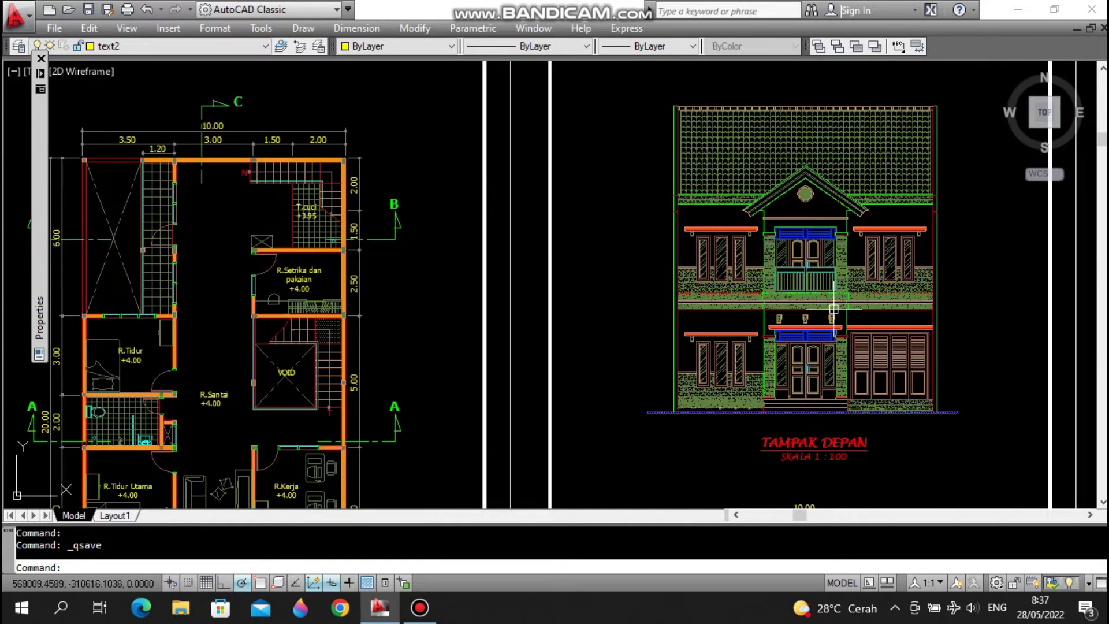
{"action": "middle_click_drag", "start_coordinate": [833, 309], "coordinate": [835, 262]}
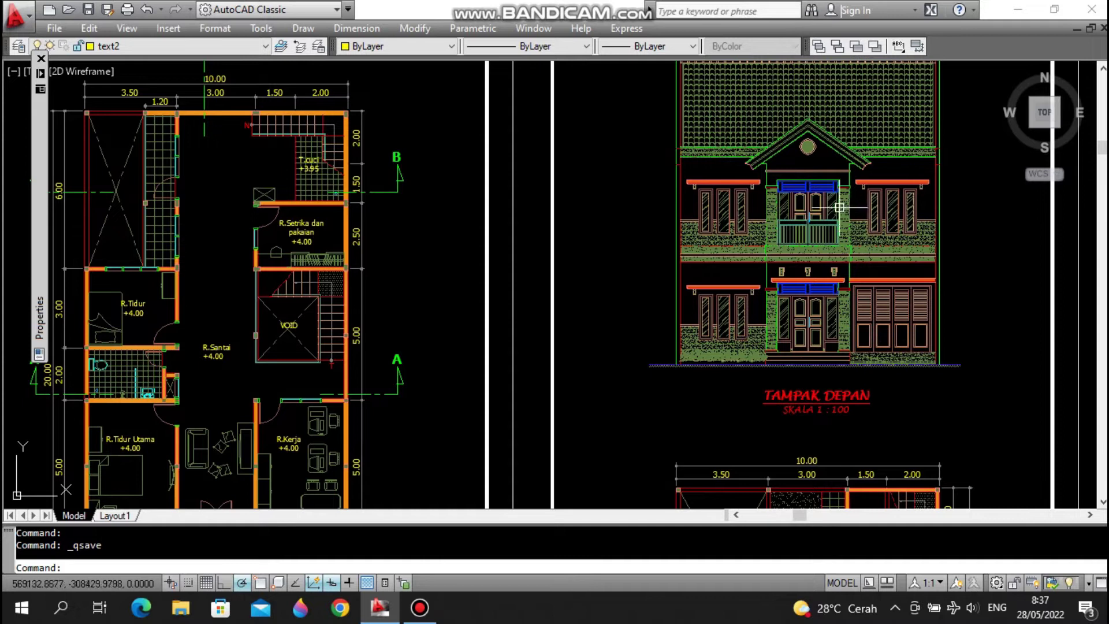
{"action": "scroll", "coordinate": [828, 218], "scroll_direction": "down", "scroll_amount": 2}
{"action": "middle_click_drag", "start_coordinate": [819, 378], "coordinate": [835, 269]}
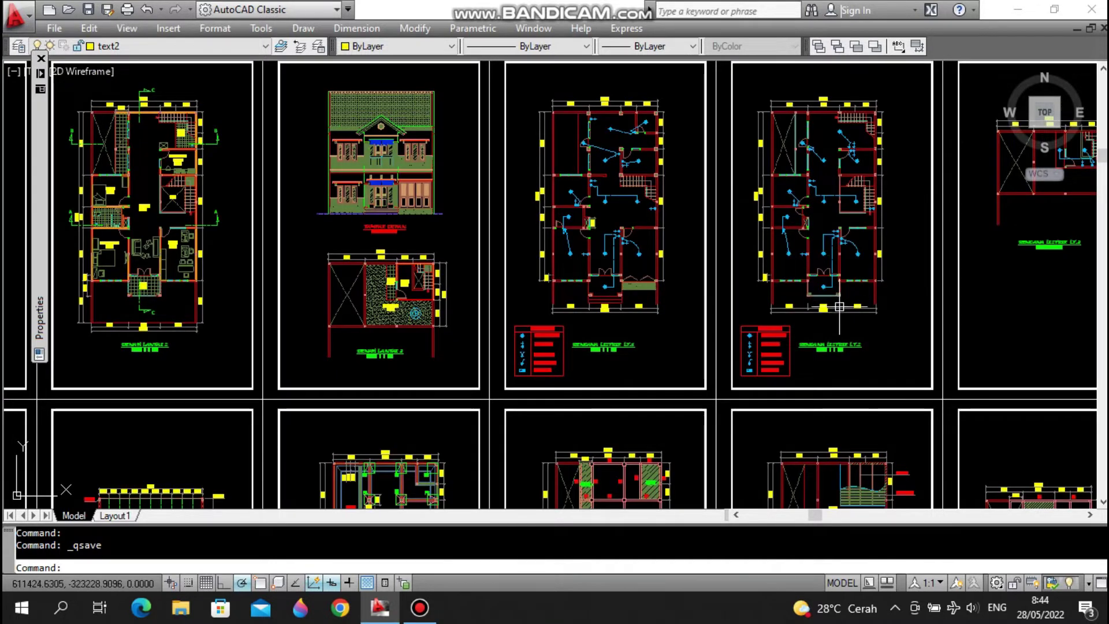
- Go to the RENCANA LISTRIK LT.1 plan and examine the lamps, switches and sockets of the front rooms
{"action": "middle_click_drag", "start_coordinate": [586, 248], "coordinate": [639, 257]}
{"action": "scroll", "coordinate": [686, 263], "scroll_direction": "up", "scroll_amount": 3}
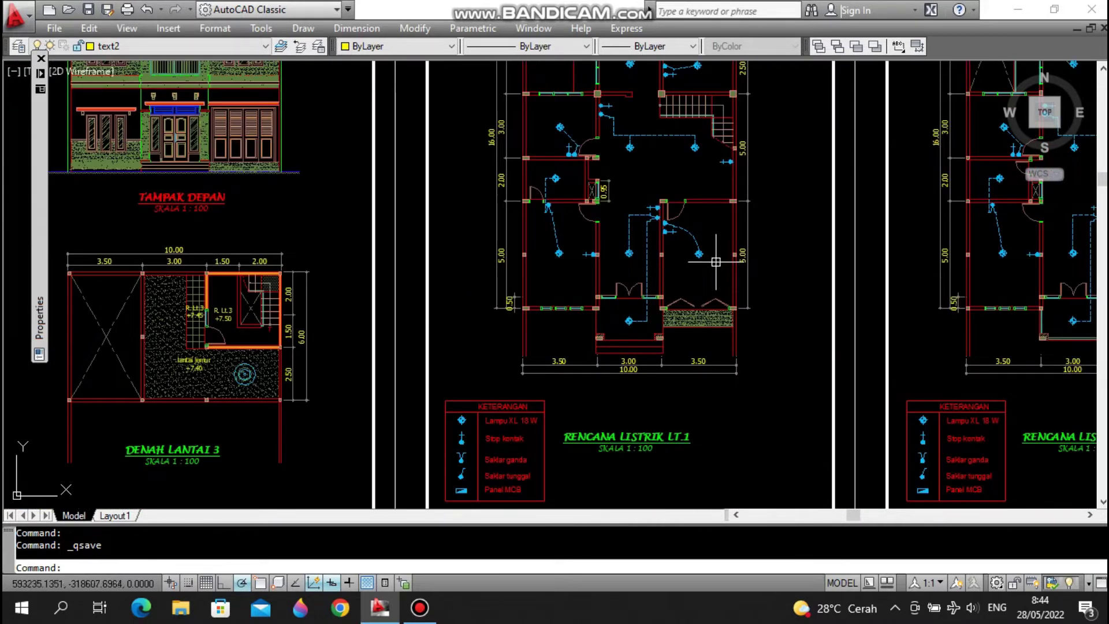
{"action": "middle_click_drag", "start_coordinate": [678, 207], "coordinate": [709, 231]}
{"action": "scroll", "coordinate": [626, 283], "scroll_direction": "up", "scroll_amount": 3}
{"action": "middle_click_drag", "start_coordinate": [693, 300], "coordinate": [694, 248]}
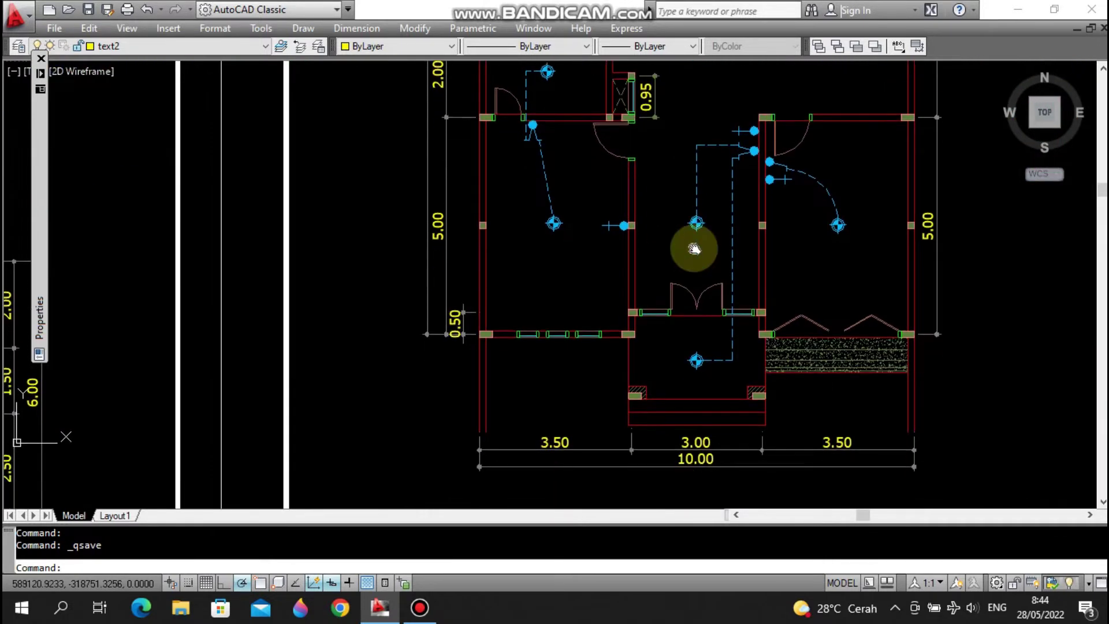
{"action": "middle_click_drag", "start_coordinate": [733, 185], "coordinate": [731, 258]}
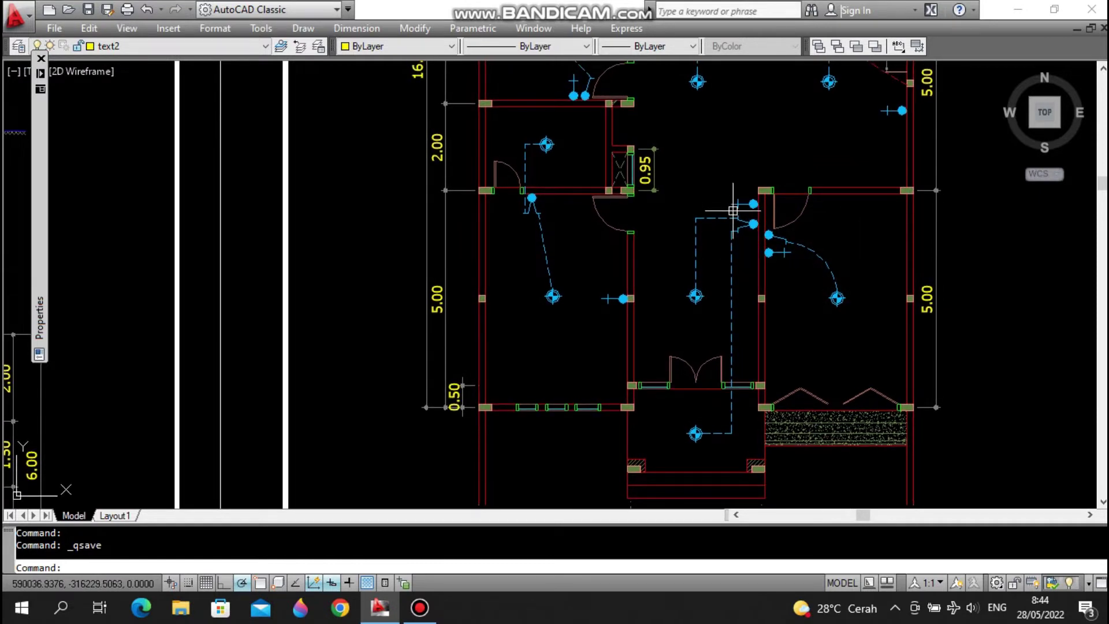
- Read the KETERANGAN legend of electrical symbols beside the RENCANA LISTRIK LT.1 title
{"action": "scroll", "coordinate": [668, 334], "scroll_direction": "down", "scroll_amount": 3}
{"action": "middle_click_drag", "start_coordinate": [668, 335], "coordinate": [617, 186]}
{"action": "scroll", "coordinate": [577, 366], "scroll_direction": "up", "scroll_amount": 3}
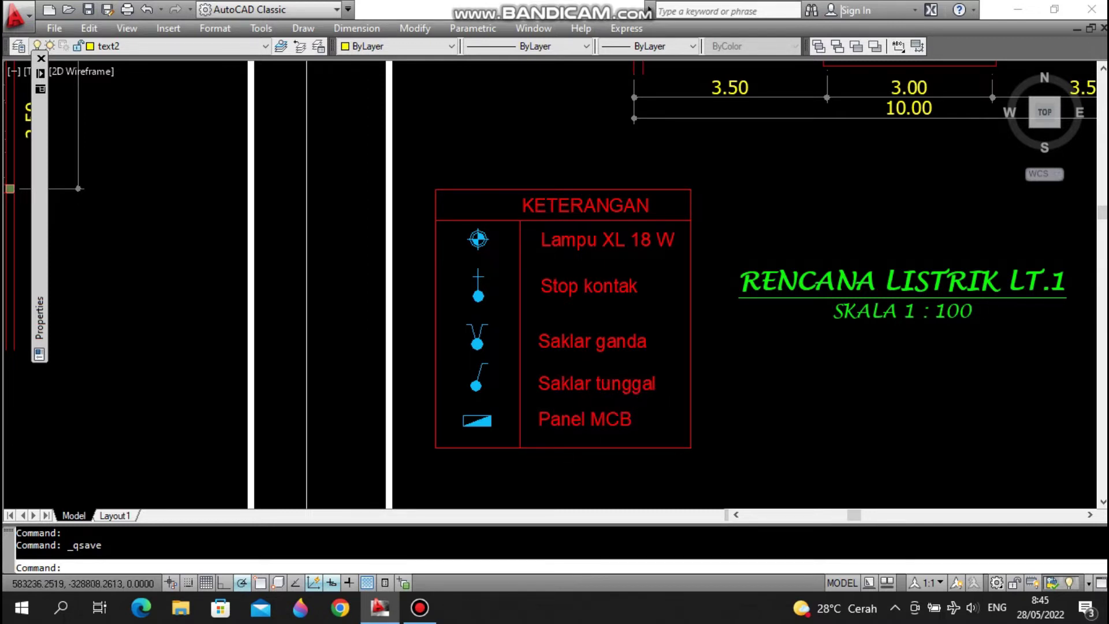
- Return to the front rooms of the first-floor electrical plan and trace the lamp wiring to its switches against the legend
{"action": "scroll", "coordinate": [583, 381], "scroll_direction": "down", "scroll_amount": 2}
{"action": "mouse_move", "coordinate": [711, 285]}
{"action": "middle_mouse_down"}
{"action": "mouse_move", "coordinate": [750, 208]}
{"action": "mouse_move", "coordinate": [710, 285]}
{"action": "middle_mouse_up"}
{"action": "scroll", "coordinate": [698, 267], "scroll_direction": "up", "scroll_amount": 2}
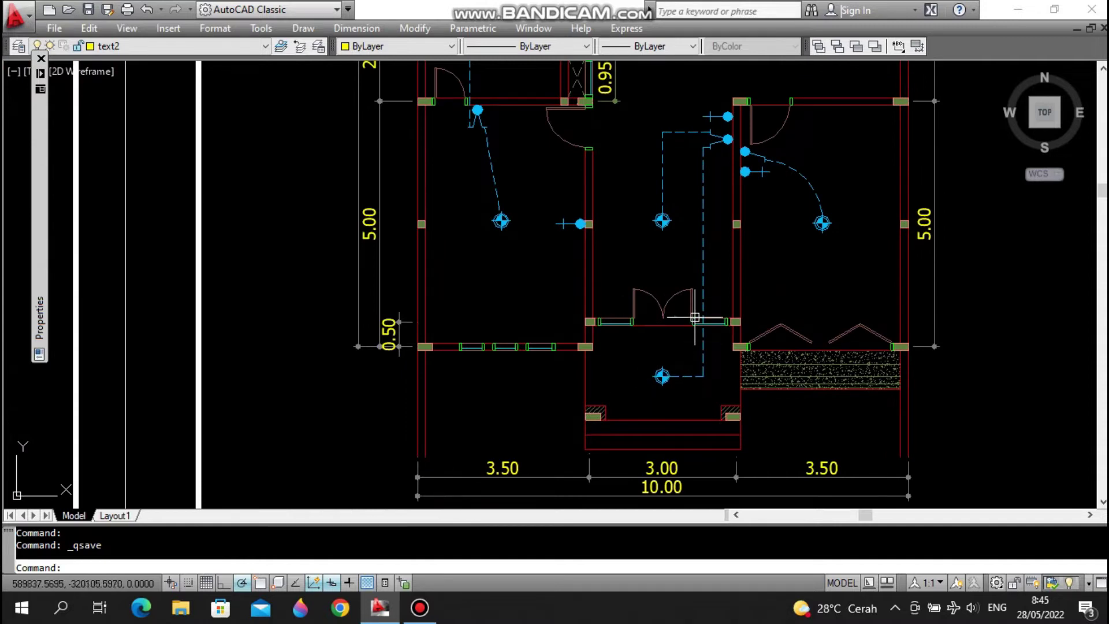
{"action": "middle_click_drag", "start_coordinate": [669, 228], "coordinate": [679, 259]}
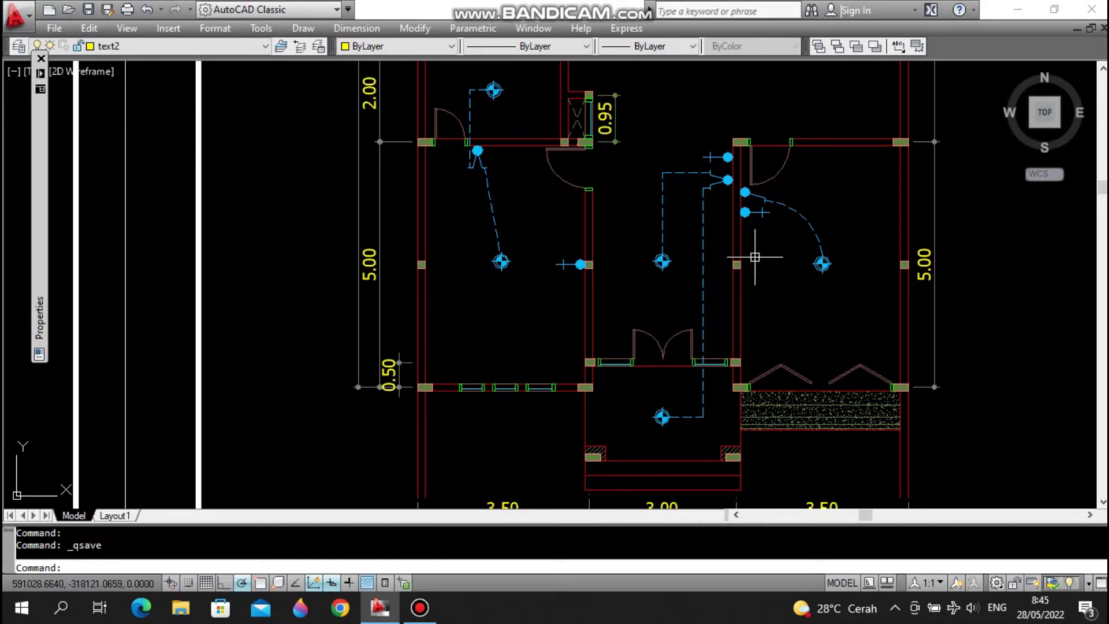
- Examine the lamp, switch and socket layout in the middle and rear rooms of the first-floor electrical plan
{"action": "middle_click_drag", "start_coordinate": [658, 202], "coordinate": [683, 255]}
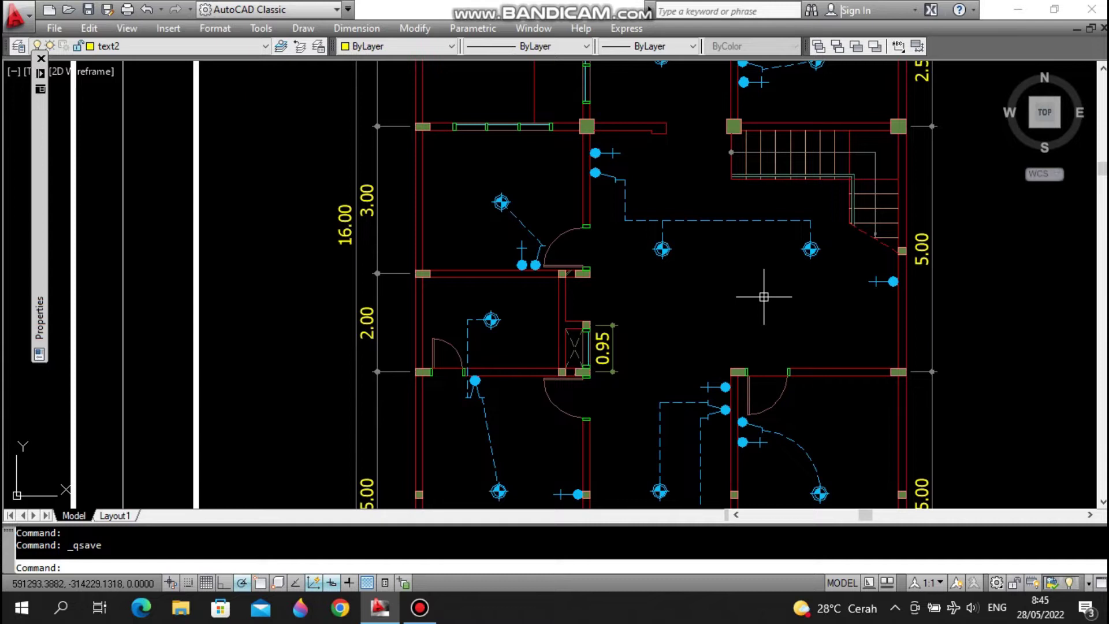
{"action": "middle_click_drag", "start_coordinate": [604, 258], "coordinate": [604, 357]}
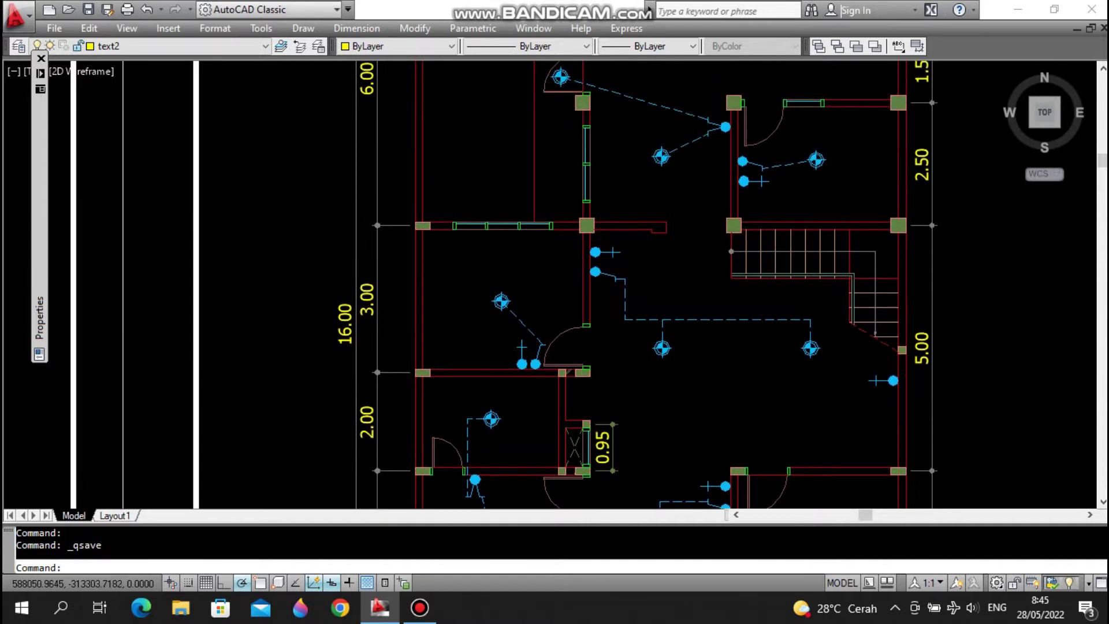
{"action": "middle_click_drag", "start_coordinate": [668, 260], "coordinate": [668, 329]}
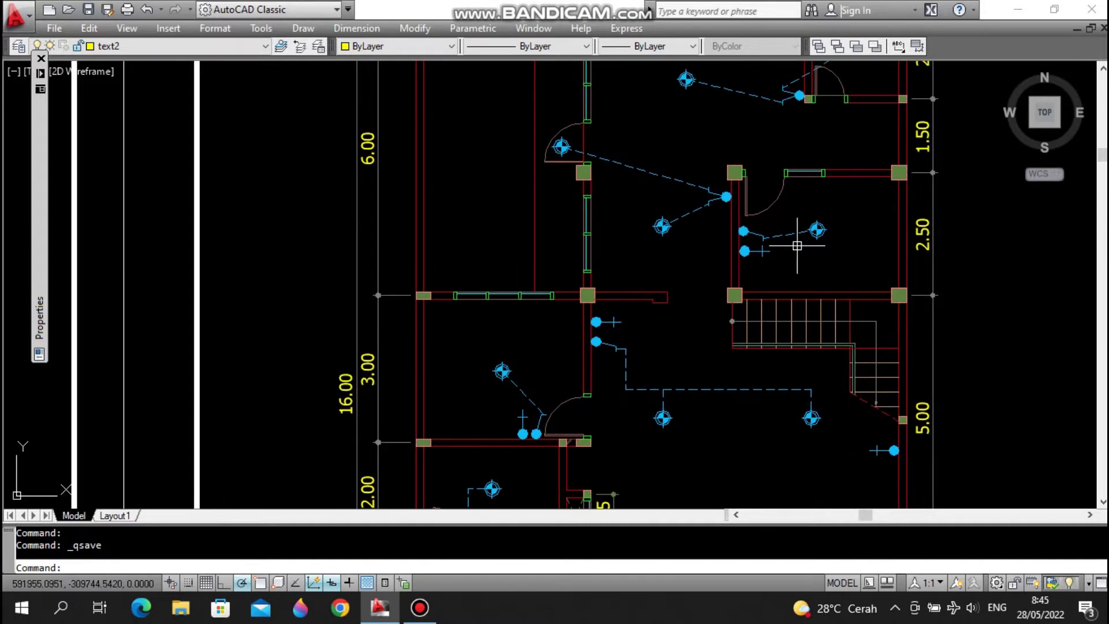
{"action": "middle_click_drag", "start_coordinate": [716, 205], "coordinate": [705, 270]}
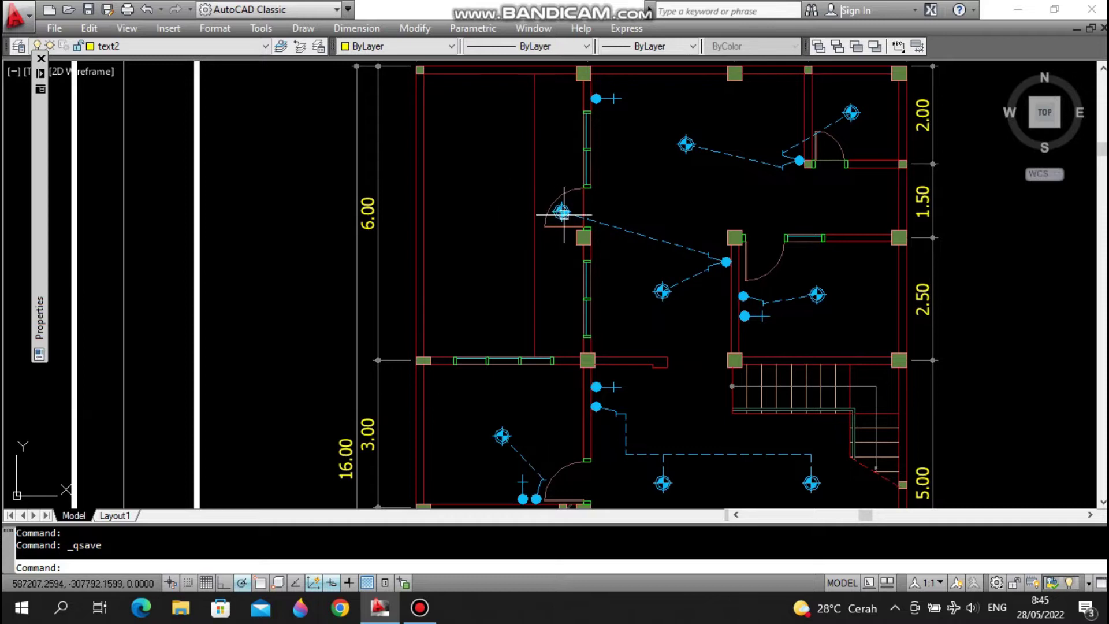
- Trace the terrace and living-room lamp wiring to its double switch on RENCANA LISTRIK LT.1, up through the middle and rear rooms
{"action": "scroll", "coordinate": [711, 178], "scroll_direction": "down", "scroll_amount": 4}
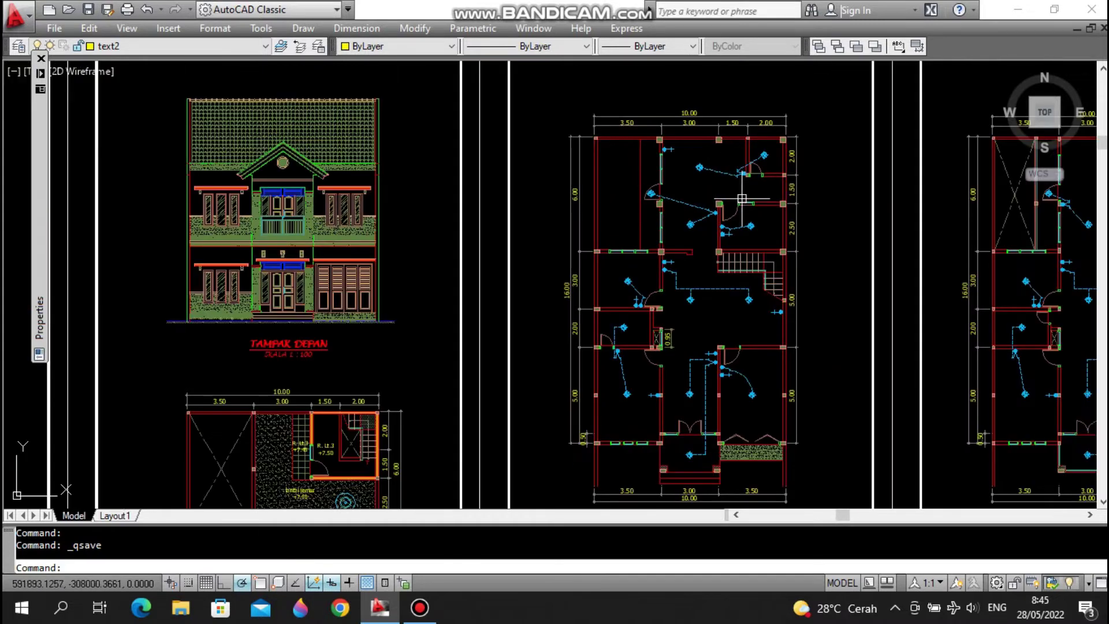
{"action": "middle_click_drag", "start_coordinate": [742, 198], "coordinate": [710, 198]}
{"action": "scroll", "coordinate": [695, 243], "scroll_direction": "up", "scroll_amount": 3}
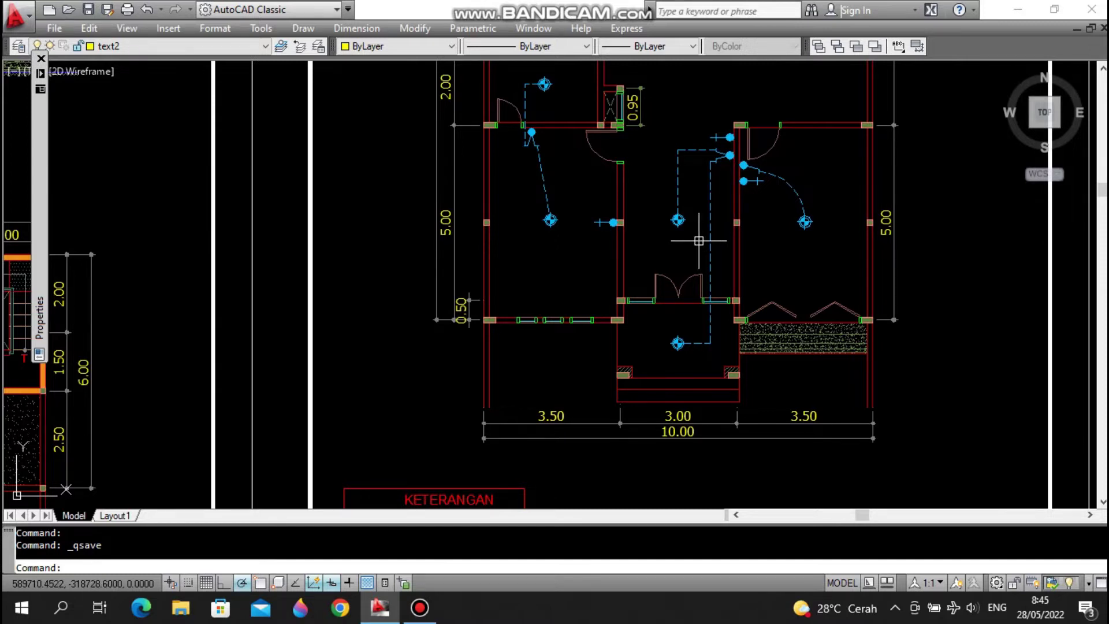
{"action": "middle_click_drag", "start_coordinate": [682, 292], "coordinate": [693, 185]}
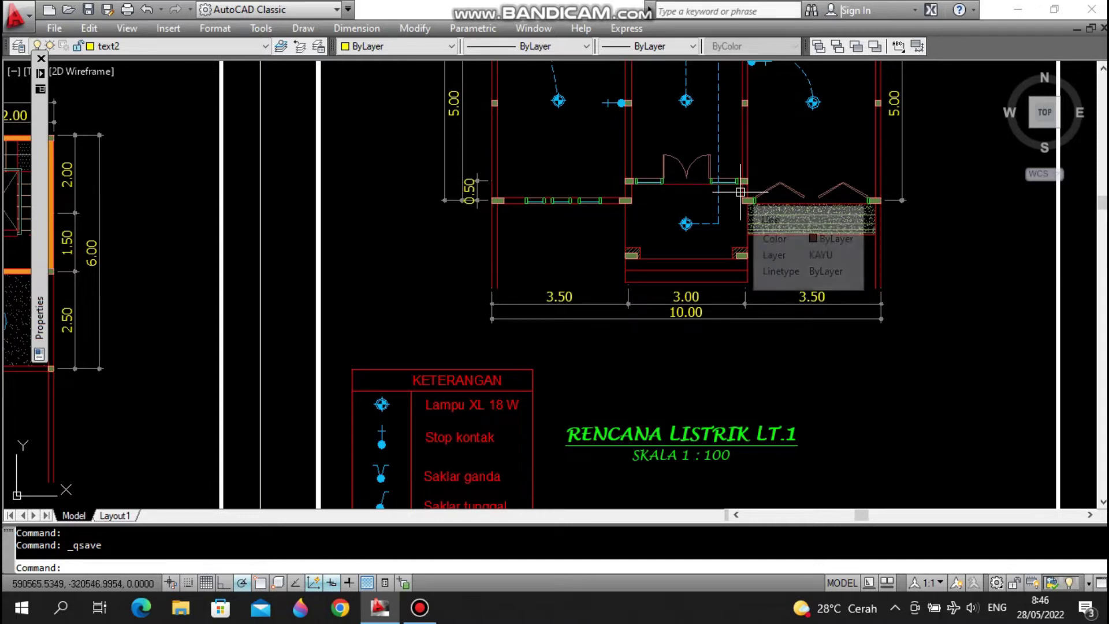
{"action": "middle_click_drag", "start_coordinate": [660, 139], "coordinate": [668, 172]}
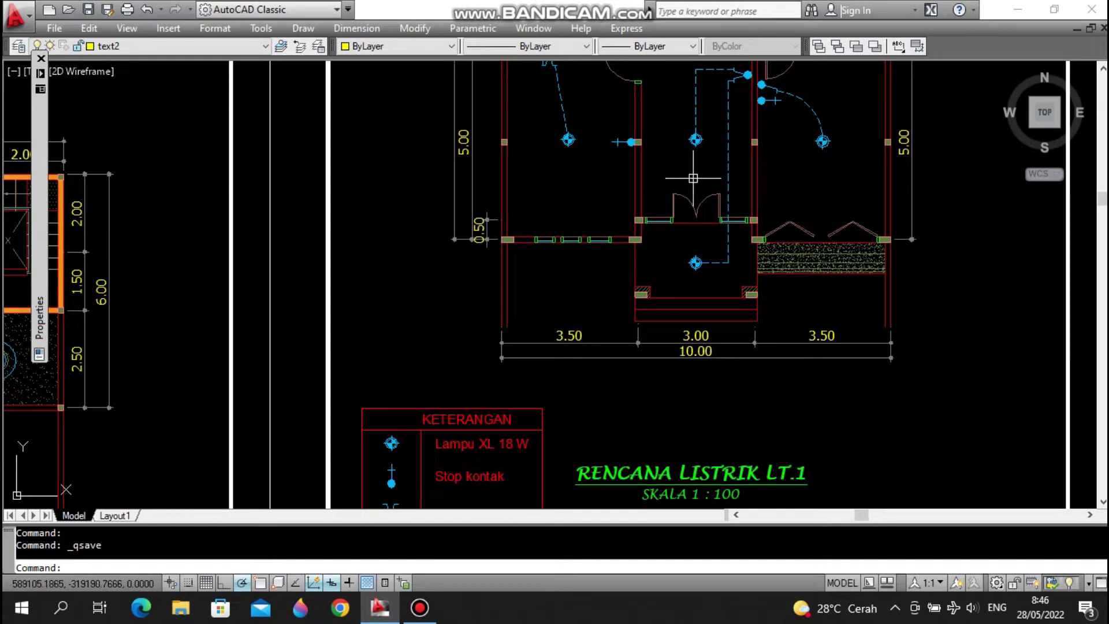
{"action": "middle_click_drag", "start_coordinate": [743, 148], "coordinate": [743, 209]}
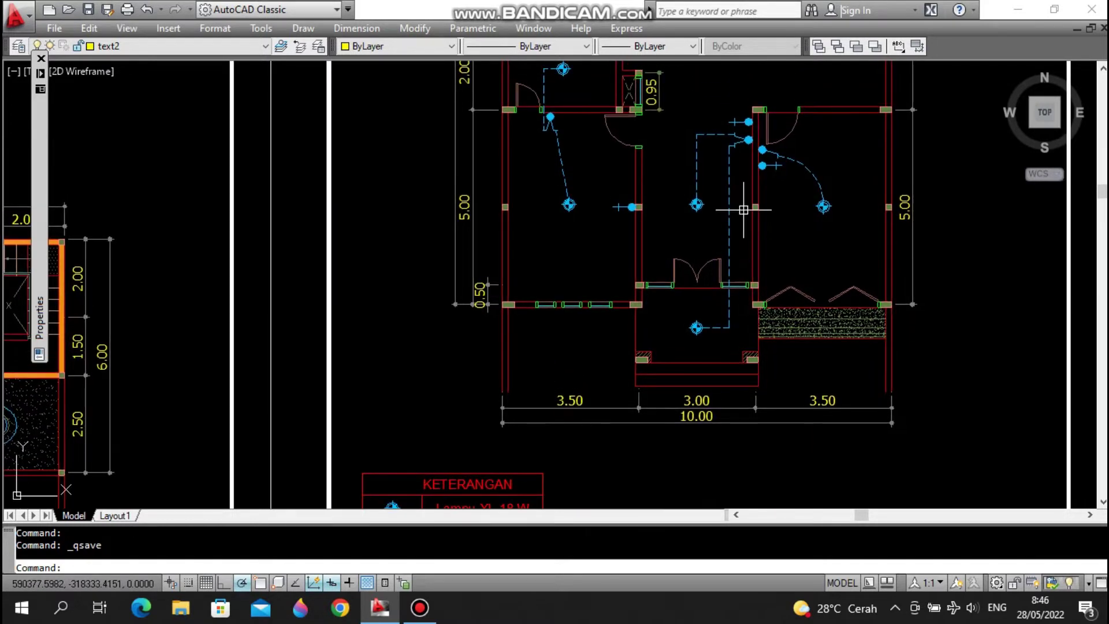
{"action": "middle_click_drag", "start_coordinate": [722, 149], "coordinate": [710, 247]}
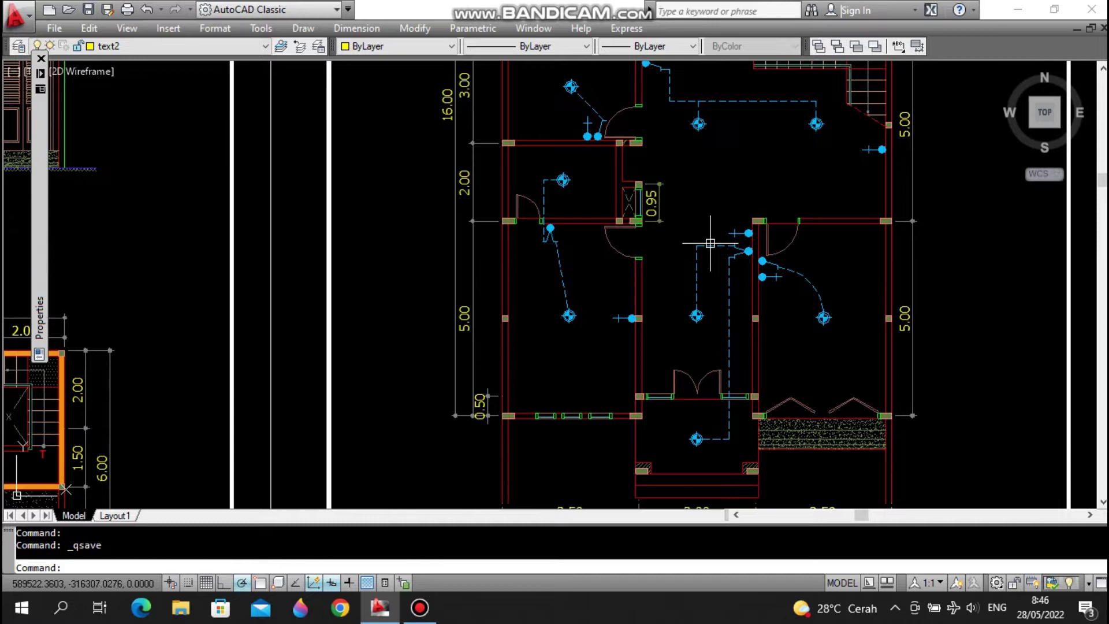
{"action": "scroll", "coordinate": [716, 192], "scroll_direction": "down", "scroll_amount": 2}
{"action": "middle_click_drag", "start_coordinate": [724, 152], "coordinate": [701, 267]}
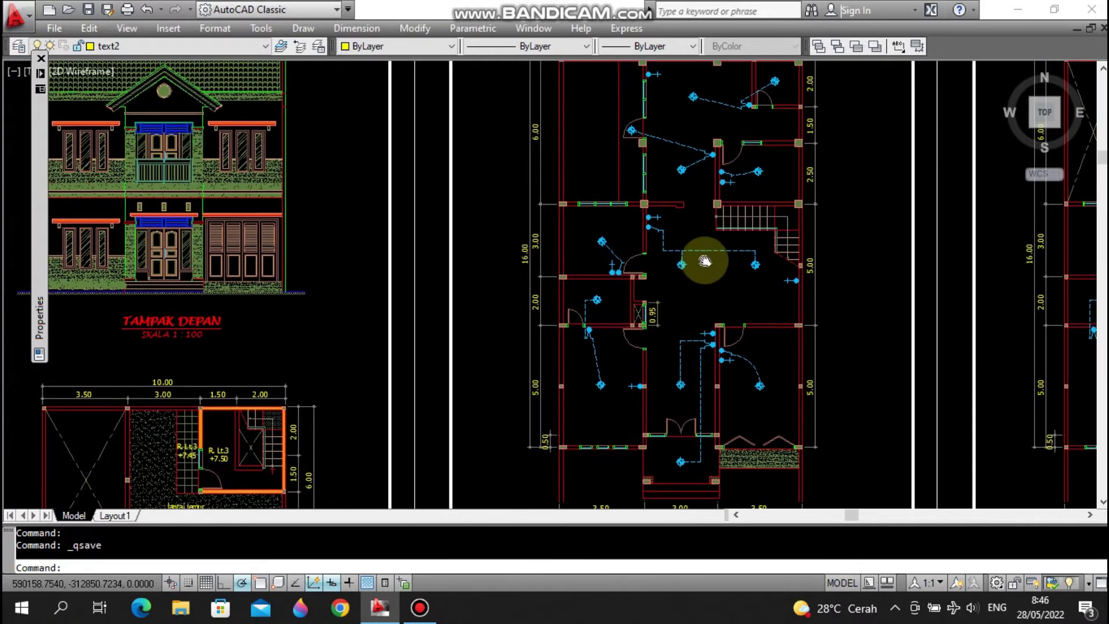
{"action": "middle_click_drag", "start_coordinate": [709, 207], "coordinate": [699, 227]}
- Examine the lamp, switch and socket layout on the RENCANA LISTRIK LT.2 plan, from the rear rooms to the front balcony
{"action": "scroll", "coordinate": [713, 208], "scroll_direction": "down", "scroll_amount": 2}
{"action": "middle_click_drag", "start_coordinate": [855, 283], "coordinate": [636, 211]}
{"action": "scroll", "coordinate": [838, 420], "scroll_direction": "up", "scroll_amount": 2}
{"action": "middle_click_drag", "start_coordinate": [787, 265], "coordinate": [763, 304]}
{"action": "scroll", "coordinate": [739, 141], "scroll_direction": "up", "scroll_amount": 1}
{"action": "middle_click_drag", "start_coordinate": [745, 145], "coordinate": [746, 279]}
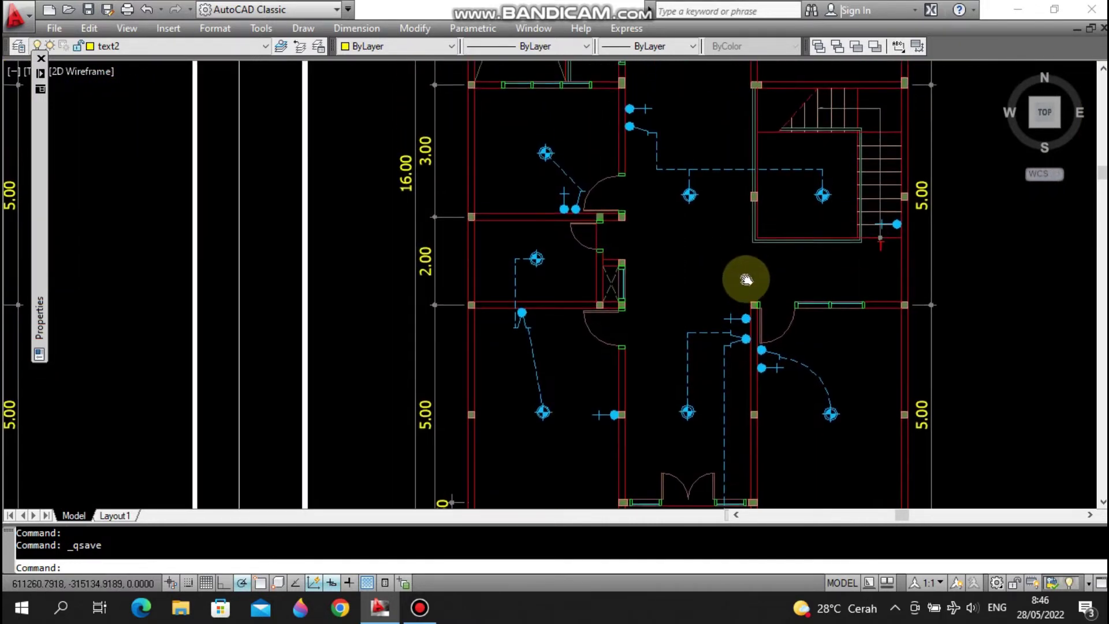
{"action": "mouse_move", "coordinate": [743, 185]}
{"action": "middle_mouse_down"}
{"action": "mouse_move", "coordinate": [743, 292]}
{"action": "mouse_move", "coordinate": [747, 219]}
{"action": "mouse_move", "coordinate": [747, 269]}
{"action": "middle_mouse_up"}
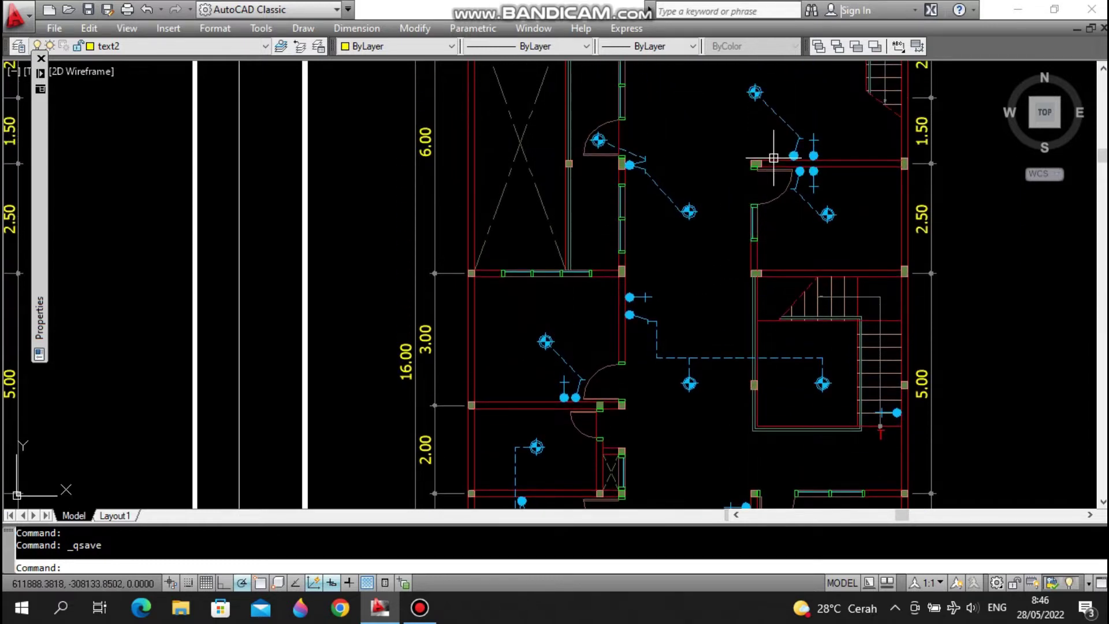
{"action": "scroll", "coordinate": [745, 174], "scroll_direction": "down", "scroll_amount": 5}
{"action": "middle_click_drag", "start_coordinate": [730, 314], "coordinate": [730, 235]}
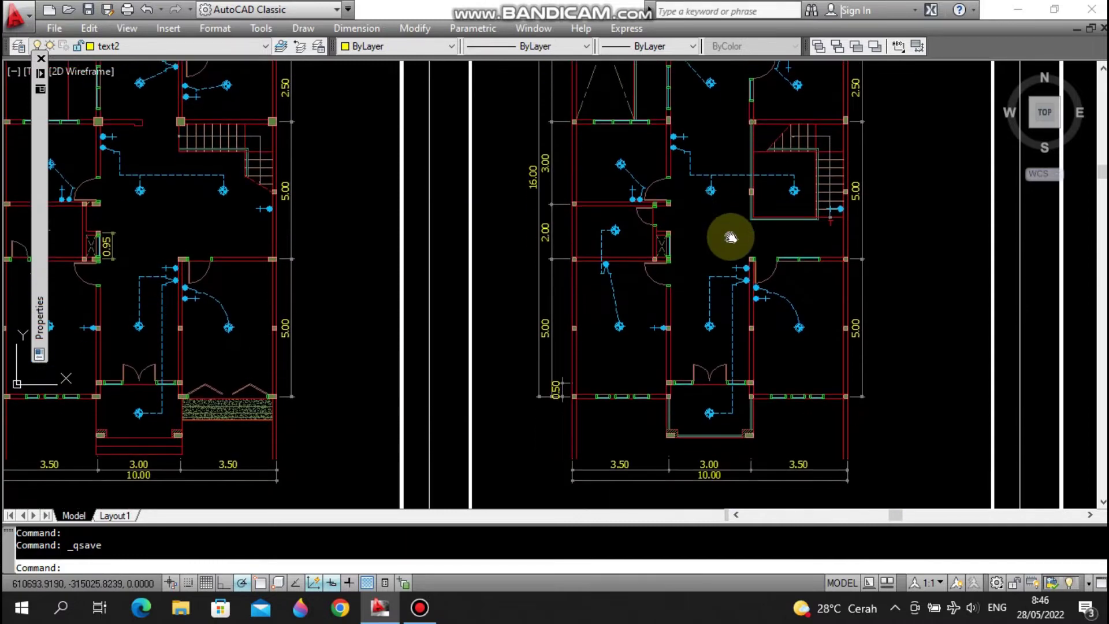
{"action": "scroll", "coordinate": [747, 381], "scroll_direction": "up", "scroll_amount": 6}
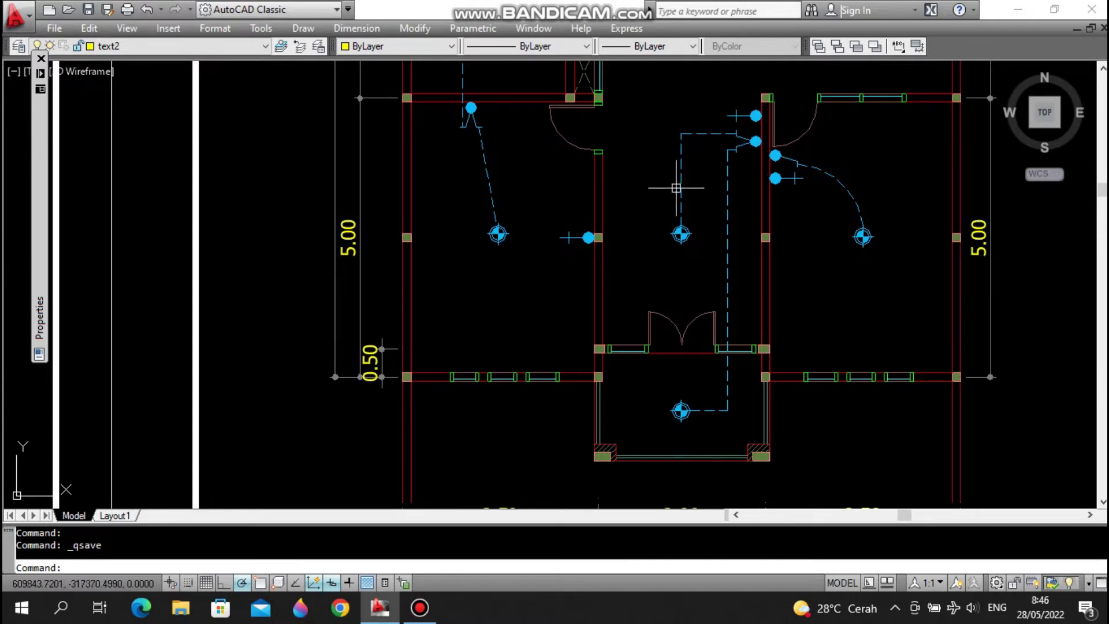
{"action": "scroll", "coordinate": [721, 231], "scroll_direction": "down", "scroll_amount": 4}
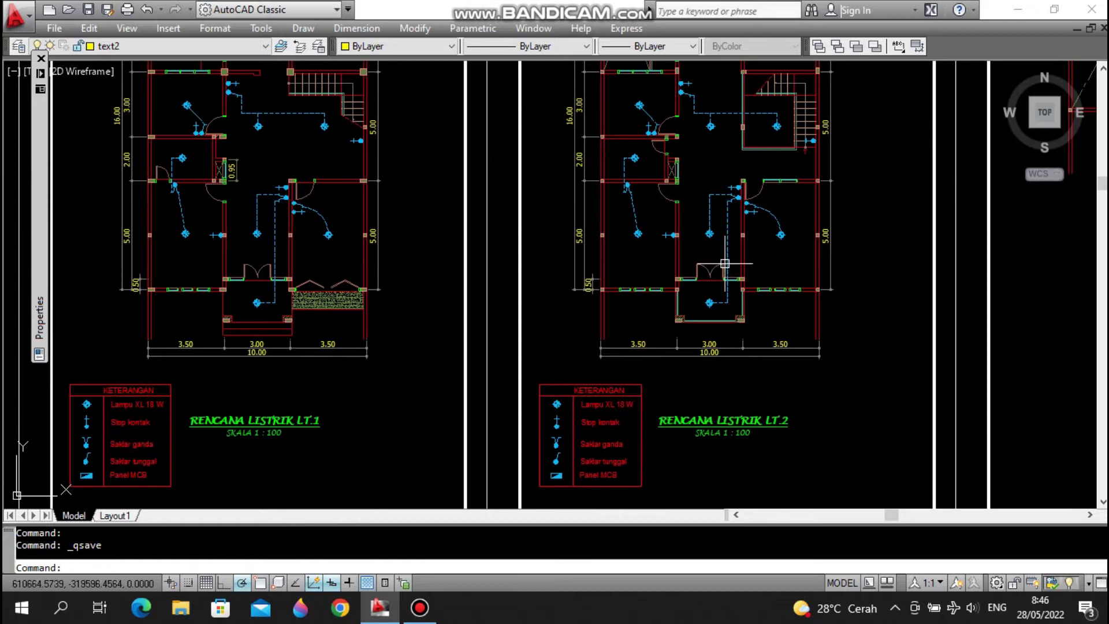
- Examine the lamps, switch and socket around the stair room on the RENCANA LISTRIK LT.3 plan
{"action": "scroll", "coordinate": [725, 263], "scroll_direction": "down", "scroll_amount": 2}
{"action": "scroll", "coordinate": [742, 254], "scroll_direction": "up", "scroll_amount": 4}
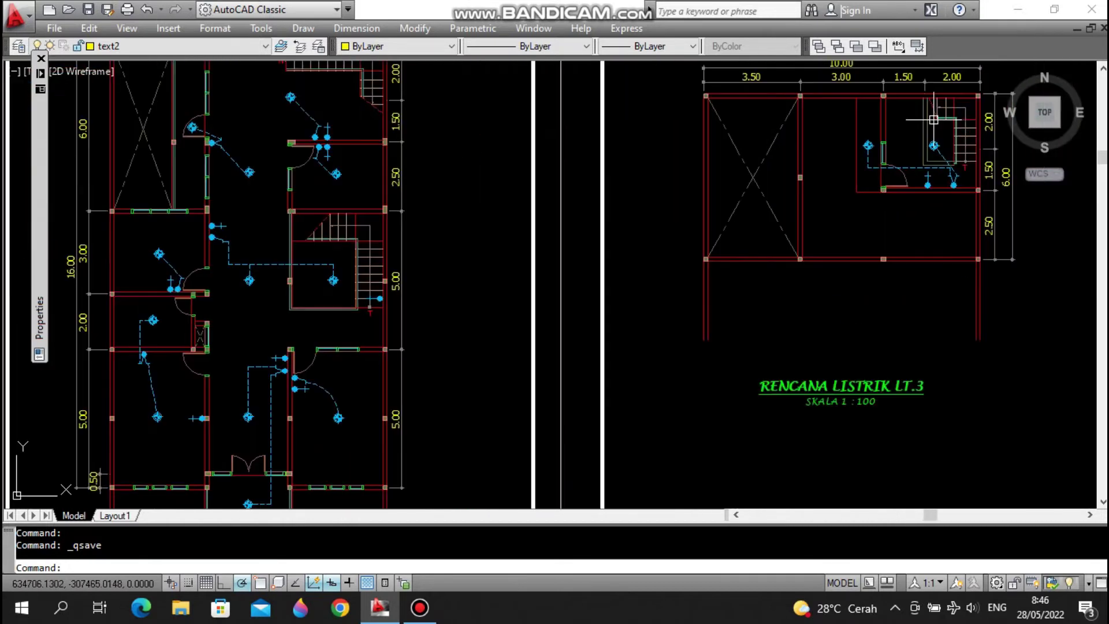
{"action": "scroll", "coordinate": [817, 241], "scroll_direction": "up", "scroll_amount": 3}
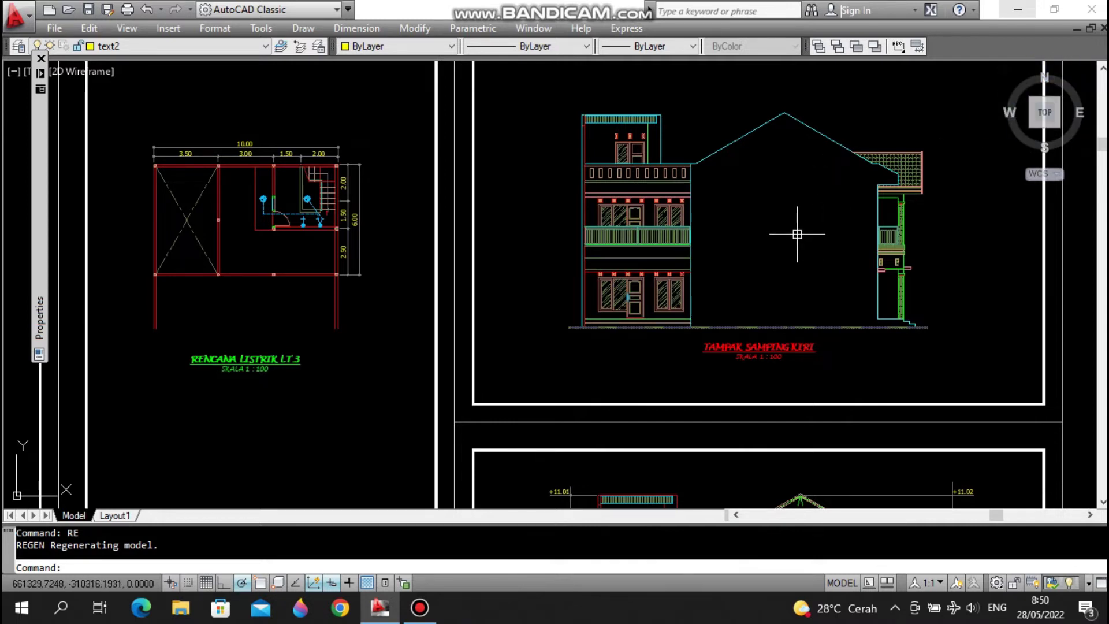
- Survey the full set of drawing sheets and locate the TAMPAK SAMPING KIRI elevation beside the third-floor electrical plan
{"action": "scroll", "coordinate": [799, 223], "scroll_direction": "up", "scroll_amount": 3}
{"action": "scroll", "coordinate": [806, 191], "scroll_direction": "down", "scroll_amount": 2}
{"action": "scroll", "coordinate": [761, 239], "scroll_direction": "down", "scroll_amount": 6}
{"action": "scroll", "coordinate": [710, 254], "scroll_direction": "up", "scroll_amount": 6}
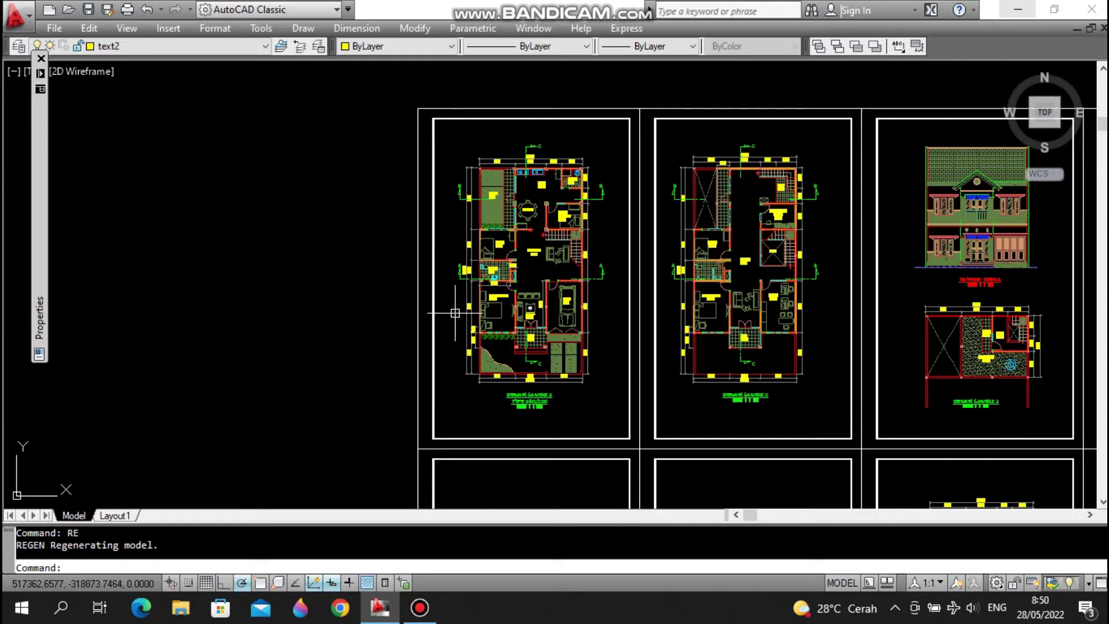
{"action": "scroll", "coordinate": [461, 311], "scroll_direction": "down", "scroll_amount": 5}
{"action": "scroll", "coordinate": [834, 254], "scroll_direction": "up", "scroll_amount": 6}
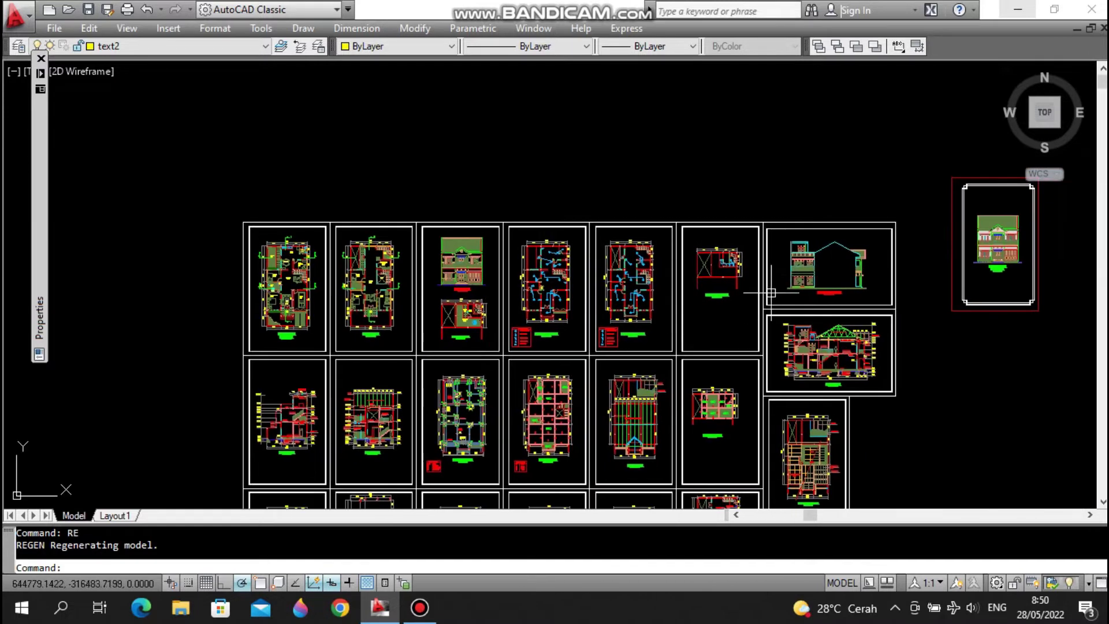
{"action": "scroll", "coordinate": [745, 272], "scroll_direction": "up", "scroll_amount": 1}
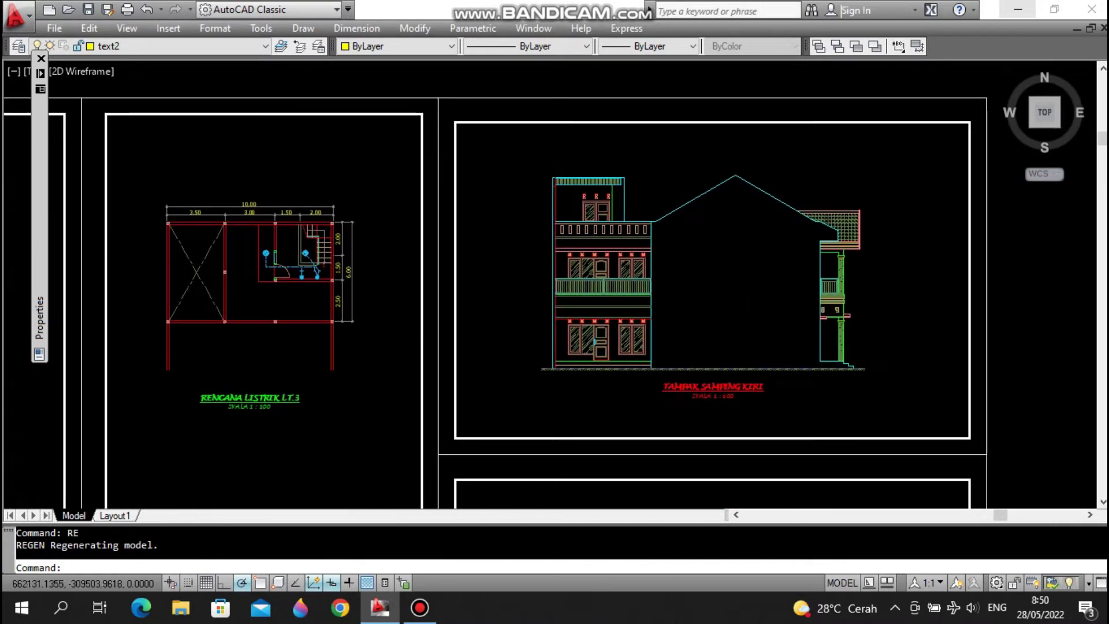
- Examine the TAMPAK SAMPING KIRI elevation, covering the rear doors, windows and railings, the roof outline and the front facade profile
{"action": "scroll", "coordinate": [765, 262], "scroll_direction": "up", "scroll_amount": 2}
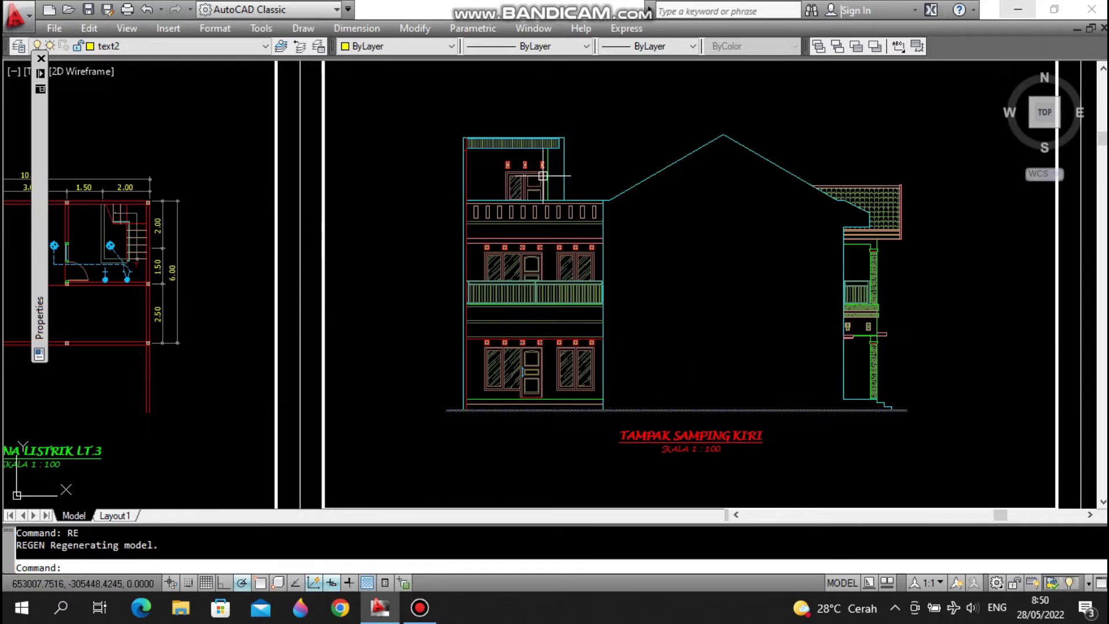
{"action": "scroll", "coordinate": [670, 290], "scroll_direction": "up", "scroll_amount": 3}
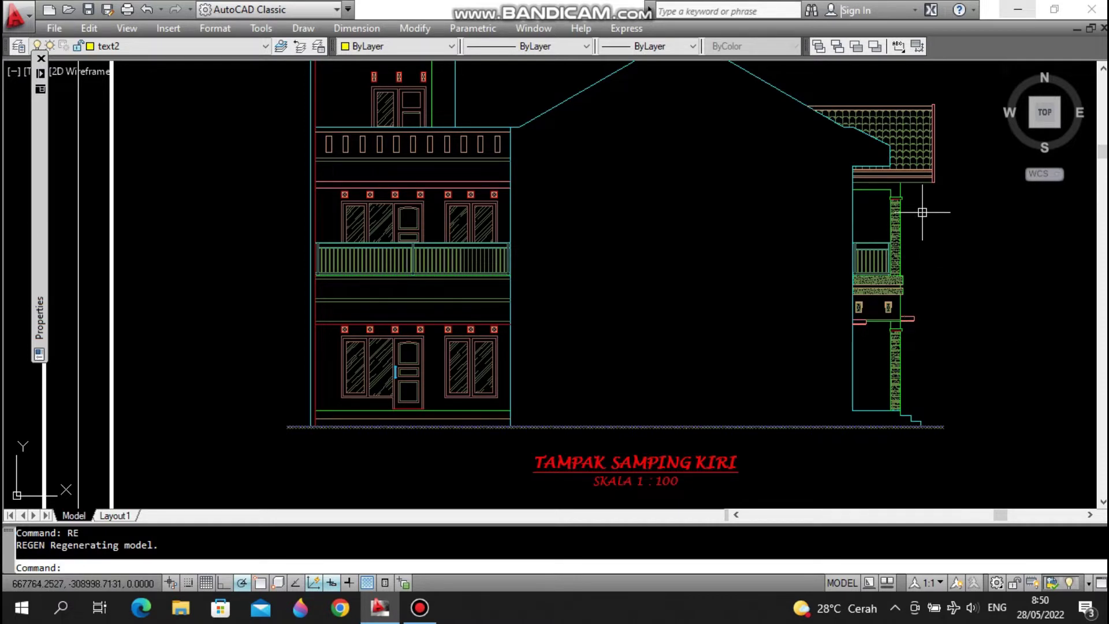
{"action": "middle_click_drag", "start_coordinate": [915, 193], "coordinate": [915, 220]}
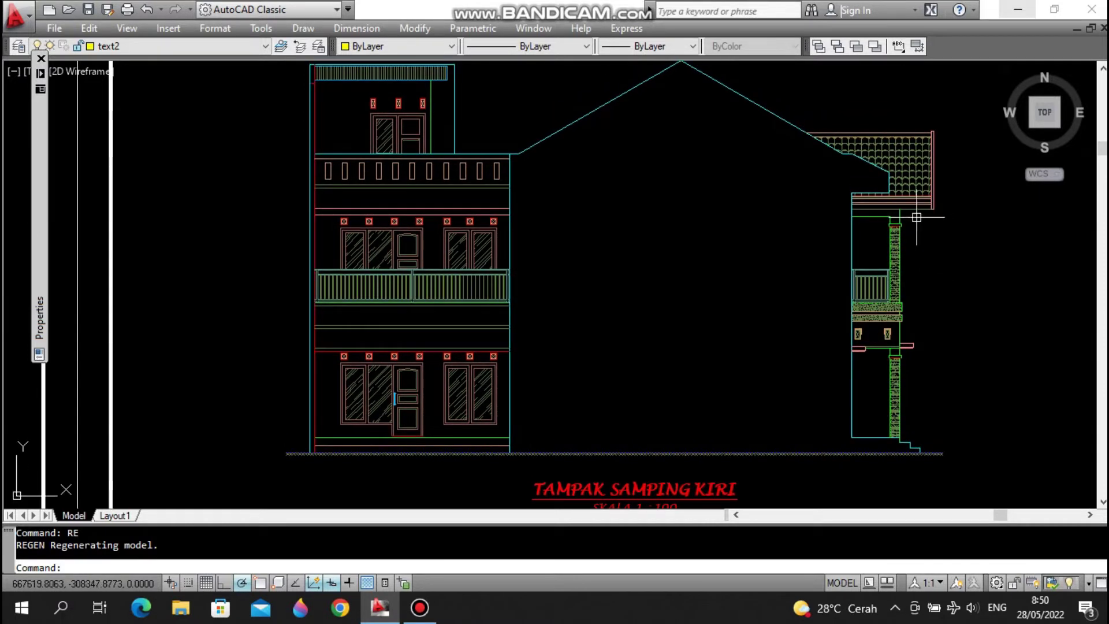
{"action": "middle_click_drag", "start_coordinate": [574, 307], "coordinate": [682, 291]}
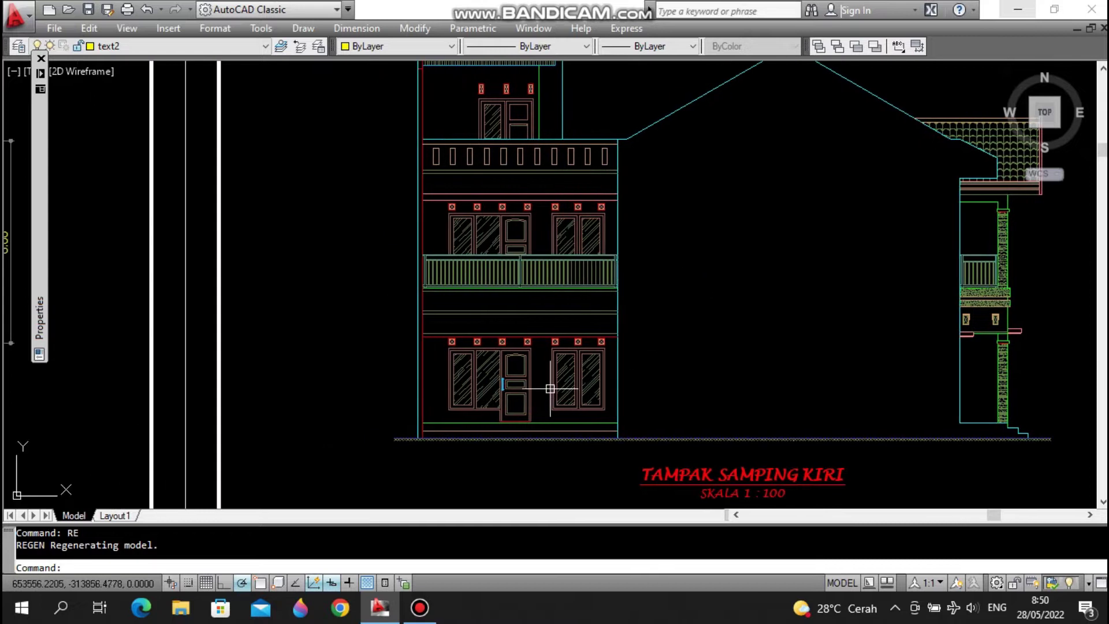
{"action": "middle_click_drag", "start_coordinate": [551, 373], "coordinate": [586, 366]}
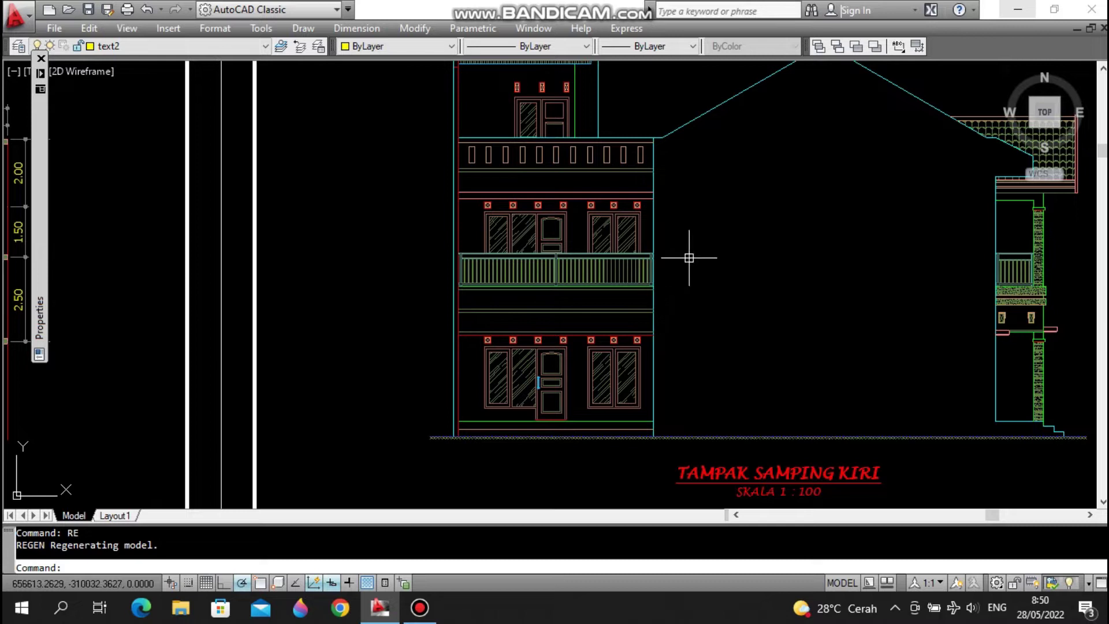
{"action": "middle_click_drag", "start_coordinate": [787, 235], "coordinate": [736, 289]}
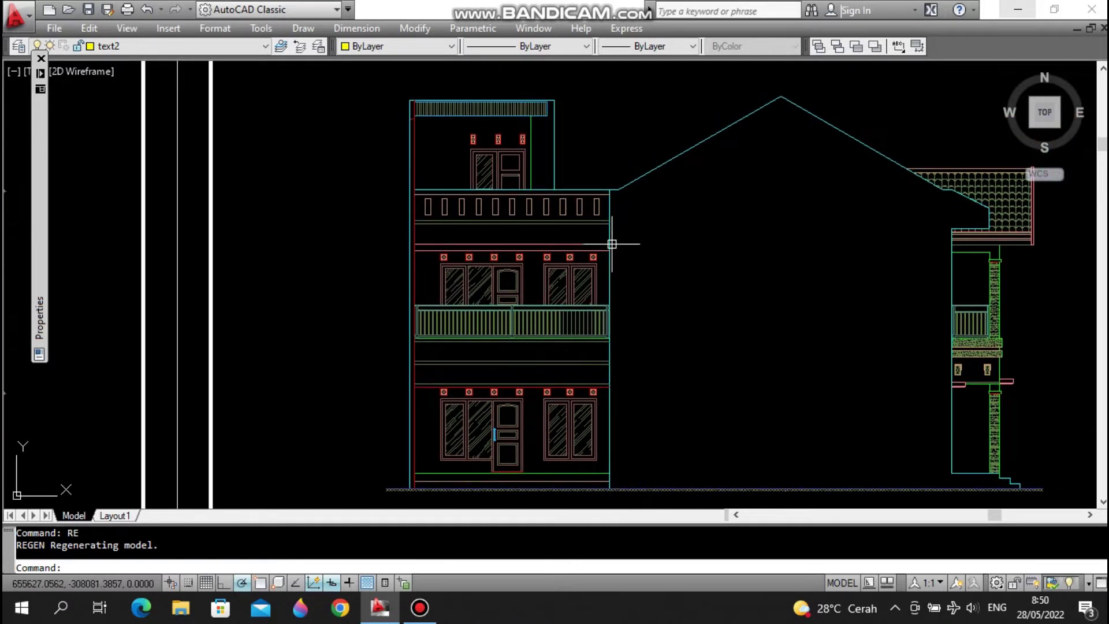
- Go to the TAMPAK DEPAN elevation and examine its entrance, garage doors, windows, stone cladding and upper balcony
{"action": "scroll", "coordinate": [599, 173], "scroll_direction": "down", "scroll_amount": 5}
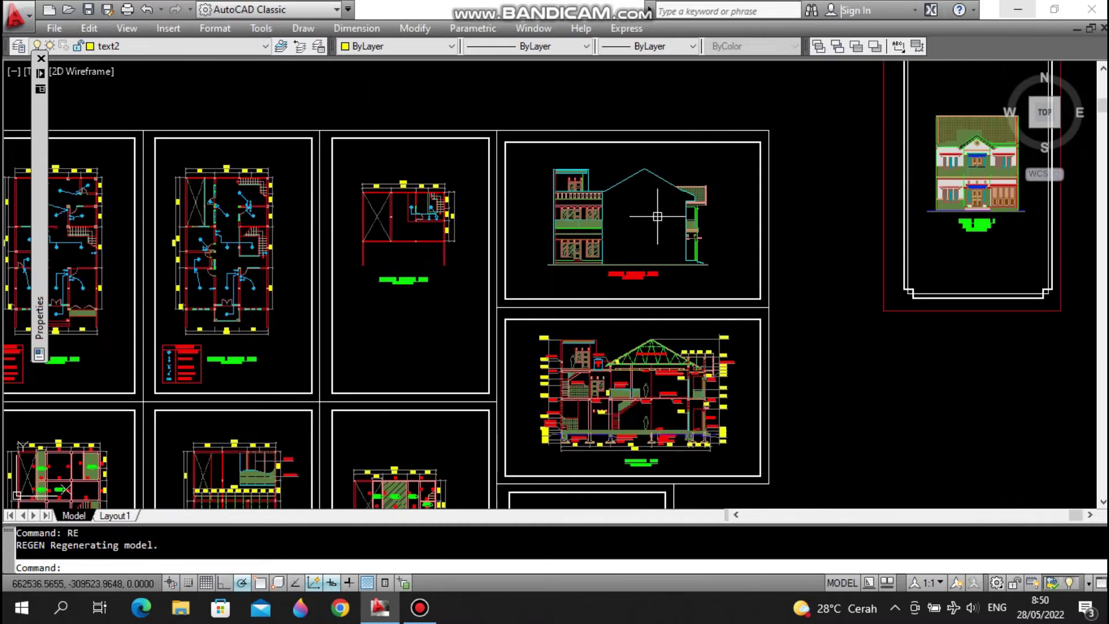
{"action": "middle_click_drag", "start_coordinate": [600, 211], "coordinate": [831, 228]}
{"action": "mouse_move", "coordinate": [568, 277]}
{"action": "middle_mouse_down"}
{"action": "mouse_move", "coordinate": [787, 277]}
{"action": "mouse_move", "coordinate": [687, 278]}
{"action": "middle_mouse_up"}
{"action": "scroll", "coordinate": [374, 243], "scroll_direction": "up", "scroll_amount": 6}
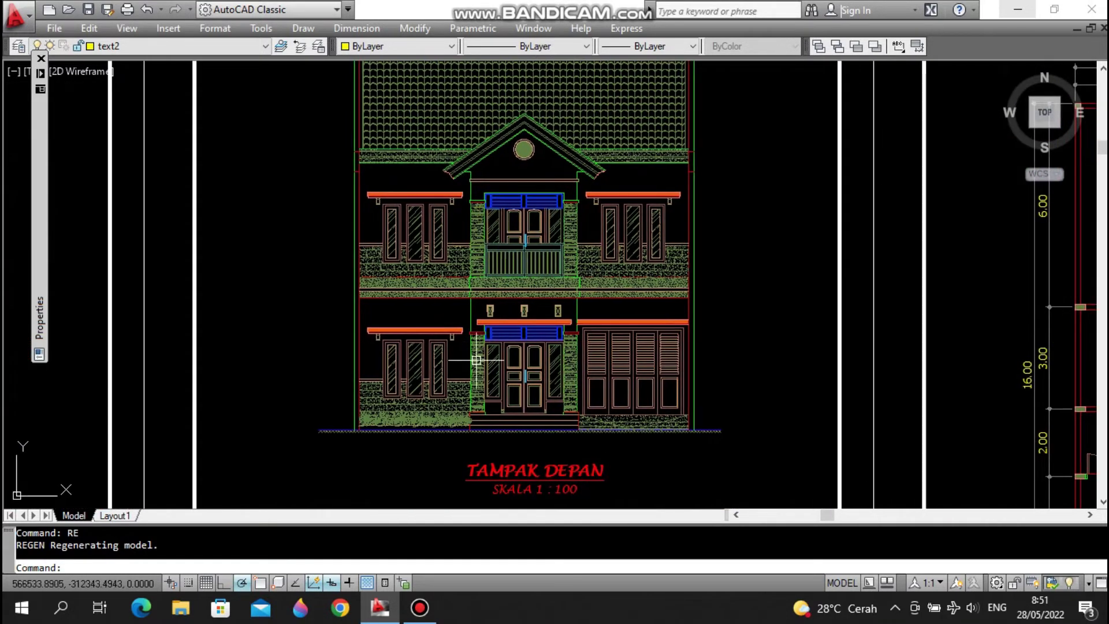
{"action": "scroll", "coordinate": [475, 360], "scroll_direction": "up", "scroll_amount": 2}
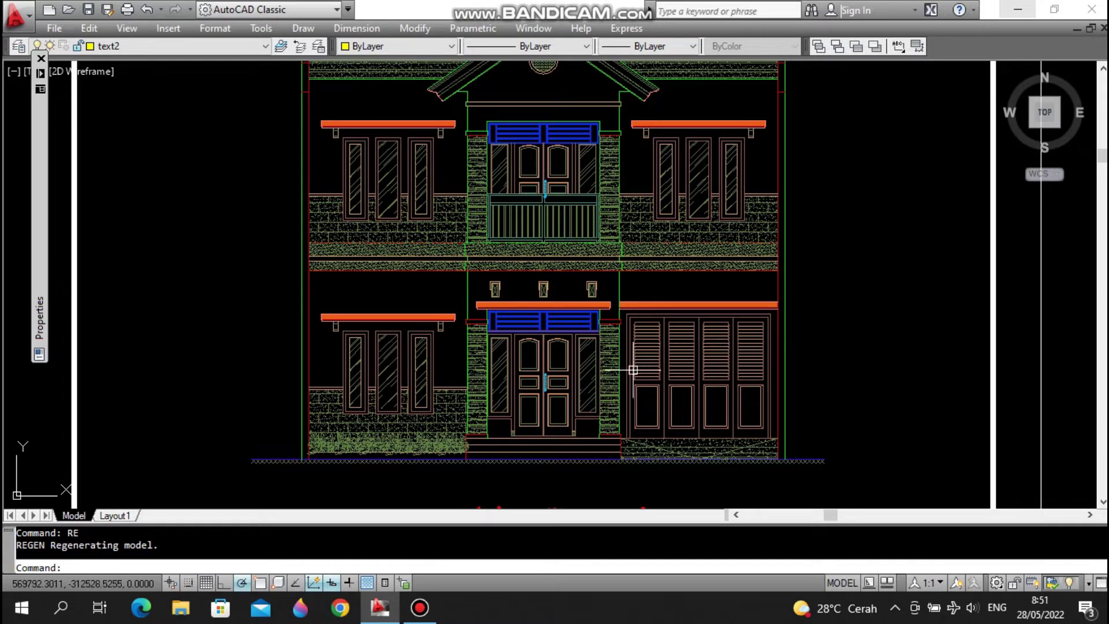
{"action": "middle_click_drag", "start_coordinate": [601, 371], "coordinate": [713, 358]}
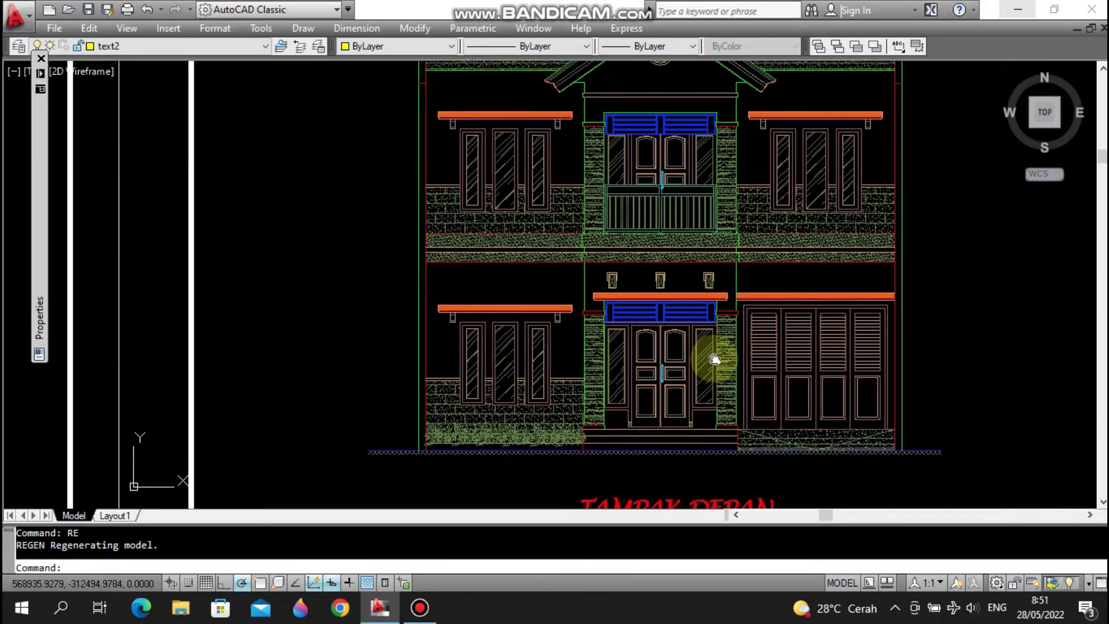
{"action": "scroll", "coordinate": [713, 358], "scroll_direction": "up", "scroll_amount": 2}
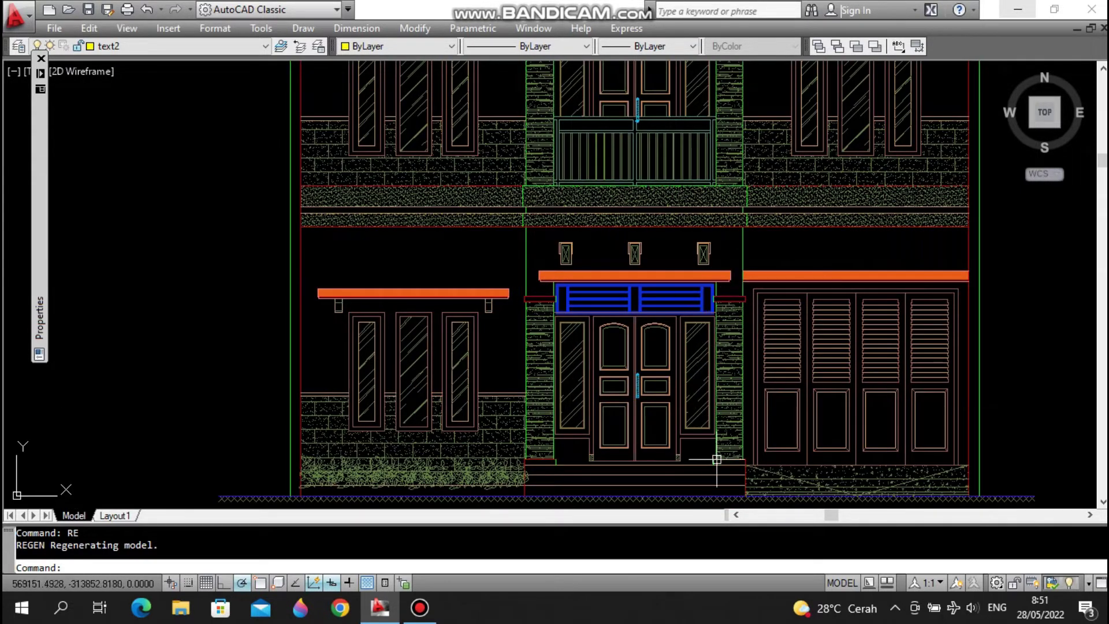
{"action": "middle_click_drag", "start_coordinate": [774, 193], "coordinate": [774, 292]}
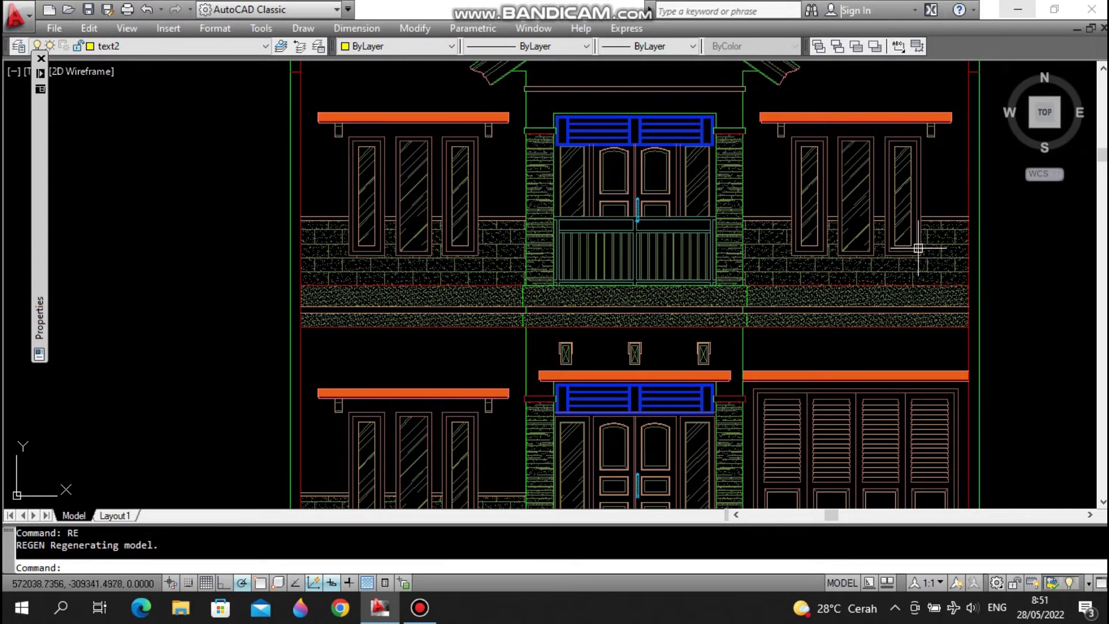
- Go to the section sheets and view the POTONGAN B-B and POTONGAN A-A drawings side by side
{"action": "scroll", "coordinate": [771, 224], "scroll_direction": "down", "scroll_amount": 8}
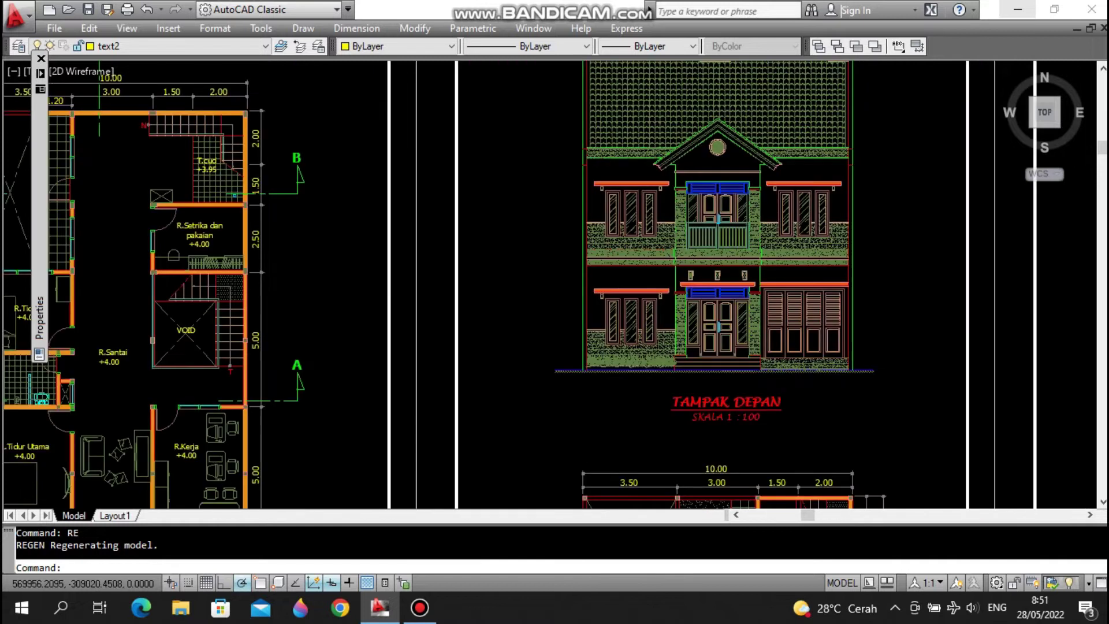
{"action": "scroll", "coordinate": [842, 283], "scroll_direction": "down", "scroll_amount": 2}
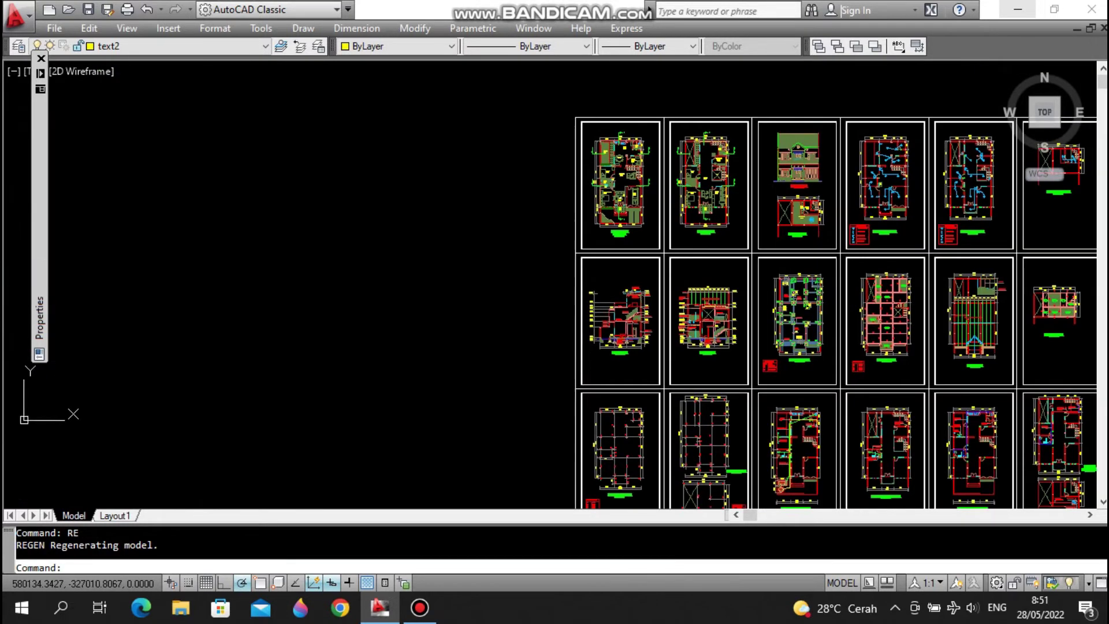
{"action": "scroll", "coordinate": [731, 303], "scroll_direction": "up", "scroll_amount": 6}
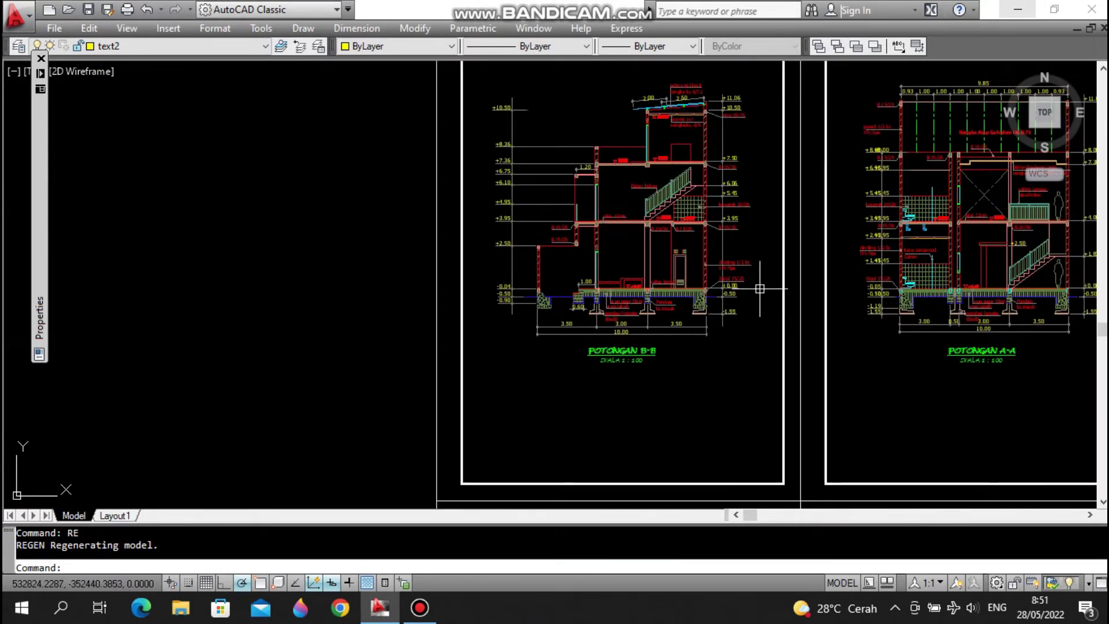
{"action": "middle_click_drag", "start_coordinate": [916, 347], "coordinate": [791, 347]}
{"action": "scroll", "coordinate": [852, 283], "scroll_direction": "up", "scroll_amount": 2}
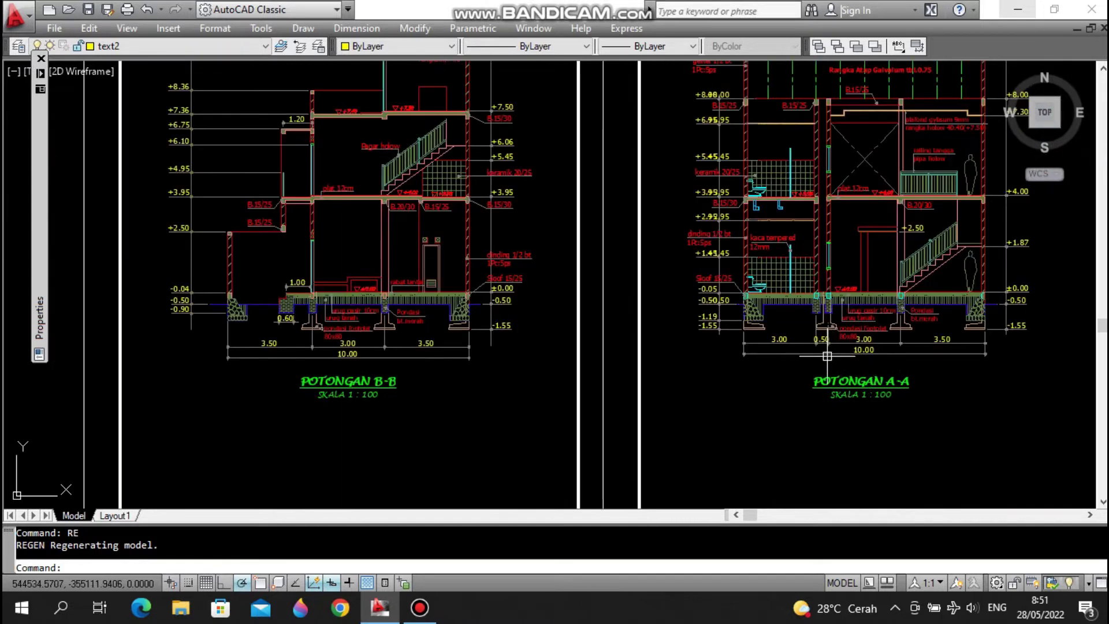
- Find the A-A section line on the ground-floor plan and follow it from the KM/WC across to the opposite side wall
{"action": "scroll", "coordinate": [822, 352], "scroll_direction": "down", "scroll_amount": 4}
{"action": "scroll", "coordinate": [732, 346], "scroll_direction": "up", "scroll_amount": 5}
{"action": "scroll", "coordinate": [692, 162], "scroll_direction": "up", "scroll_amount": 2}
{"action": "scroll", "coordinate": [724, 234], "scroll_direction": "up", "scroll_amount": 3}
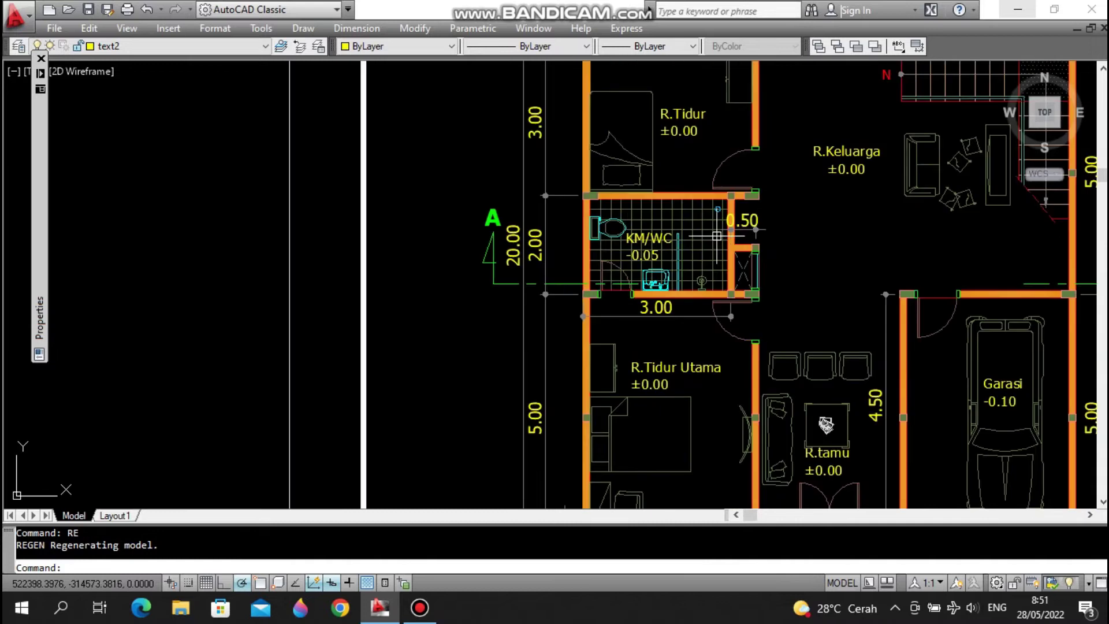
{"action": "scroll", "coordinate": [590, 228], "scroll_direction": "down", "scroll_amount": 2}
{"action": "middle_click_drag", "start_coordinate": [590, 228], "coordinate": [558, 235]}
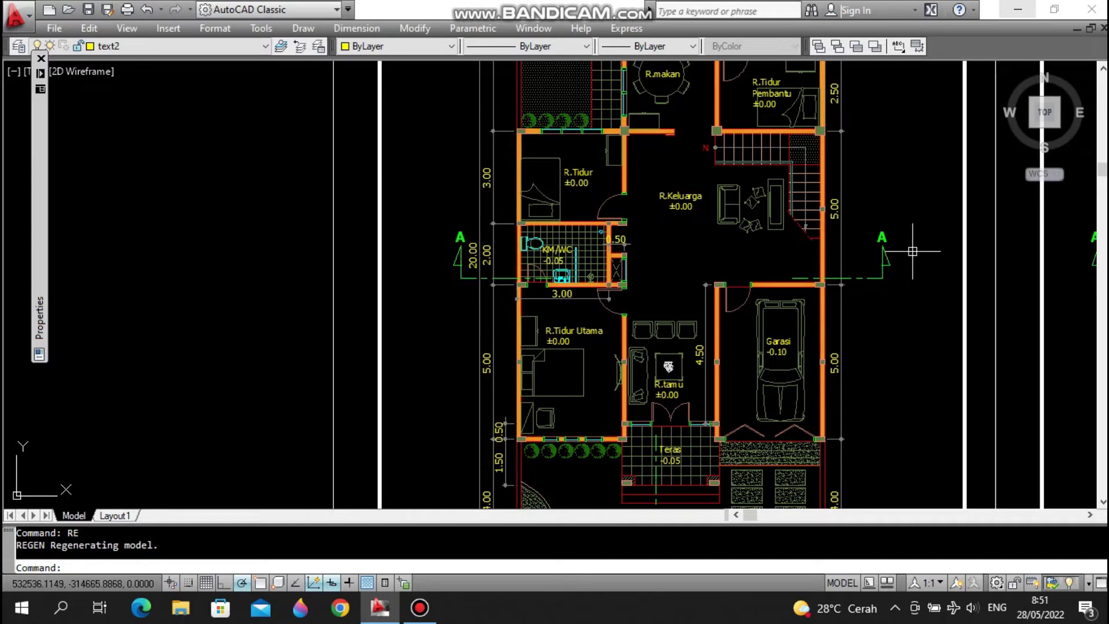
- Go to the POTONGAN A-A section and examine its ground-floor rooms, stairs and foundations
{"action": "scroll", "coordinate": [690, 226], "scroll_direction": "down", "scroll_amount": 5}
{"action": "mouse_move", "coordinate": [820, 462]}
{"action": "middle_mouse_down"}
{"action": "mouse_move", "coordinate": [785, 393]}
{"action": "mouse_move", "coordinate": [739, 231]}
{"action": "middle_mouse_up"}
{"action": "scroll", "coordinate": [827, 332], "scroll_direction": "up", "scroll_amount": 3}
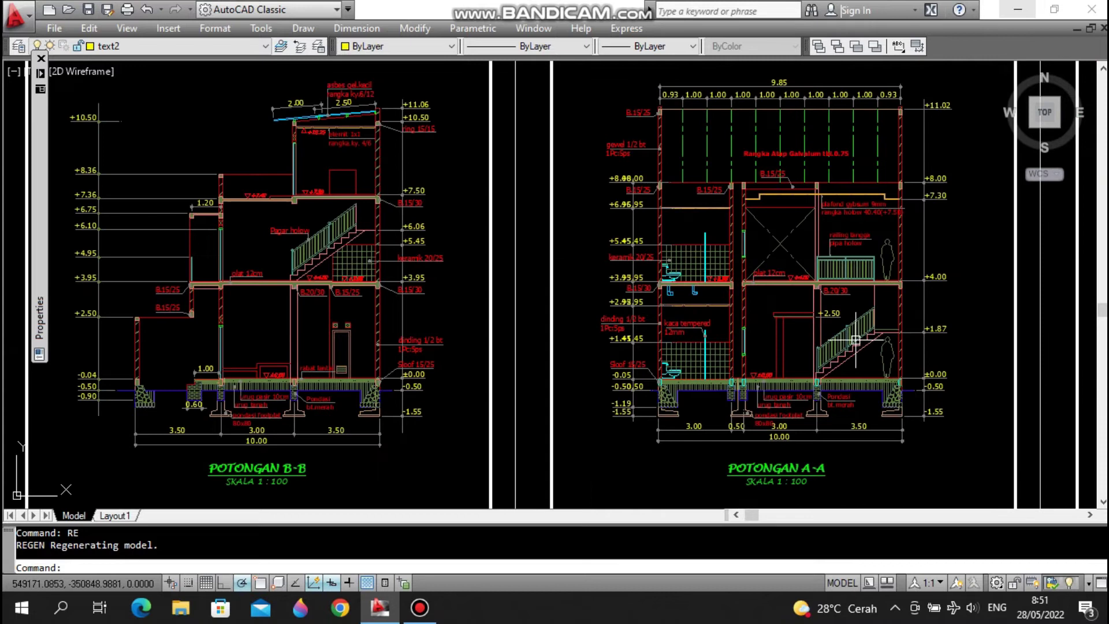
{"action": "scroll", "coordinate": [827, 331], "scroll_direction": "up", "scroll_amount": 2}
{"action": "middle_click_drag", "start_coordinate": [813, 376], "coordinate": [822, 285]}
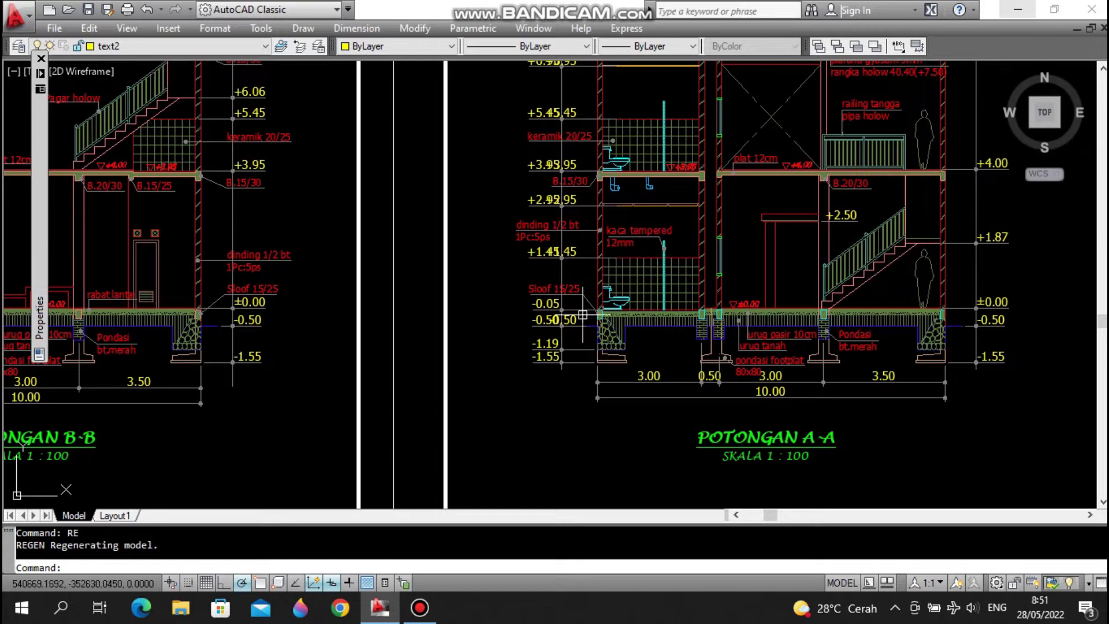
- Return to the ground-floor plan and check the KM/WC and R.Keluarga along the A-A section line
{"action": "scroll", "coordinate": [717, 230], "scroll_direction": "down", "scroll_amount": 4}
{"action": "middle_click_drag", "start_coordinate": [718, 230], "coordinate": [730, 451]}
{"action": "scroll", "coordinate": [722, 125], "scroll_direction": "up", "scroll_amount": 5}
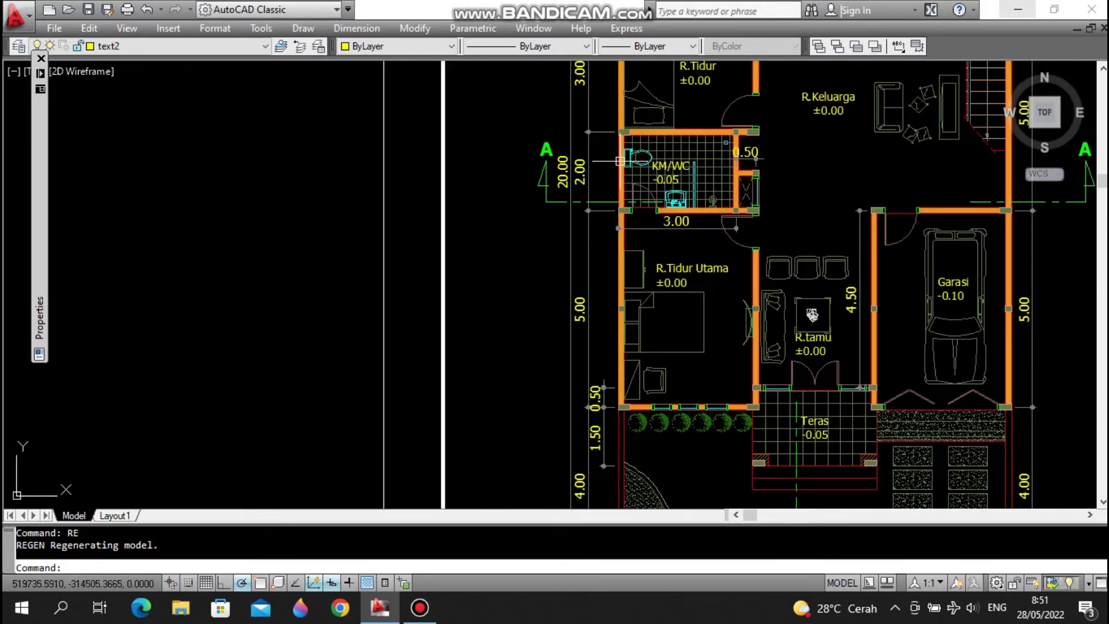
{"action": "middle_click_drag", "start_coordinate": [791, 257], "coordinate": [758, 308]}
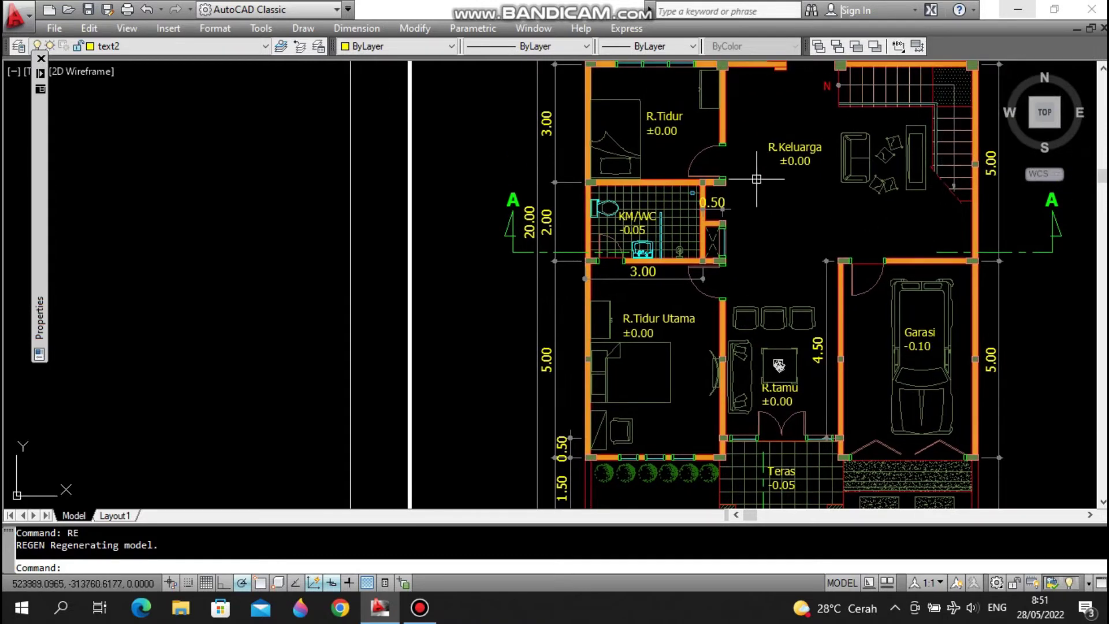
{"action": "scroll", "coordinate": [750, 202], "scroll_direction": "down", "scroll_amount": 6}
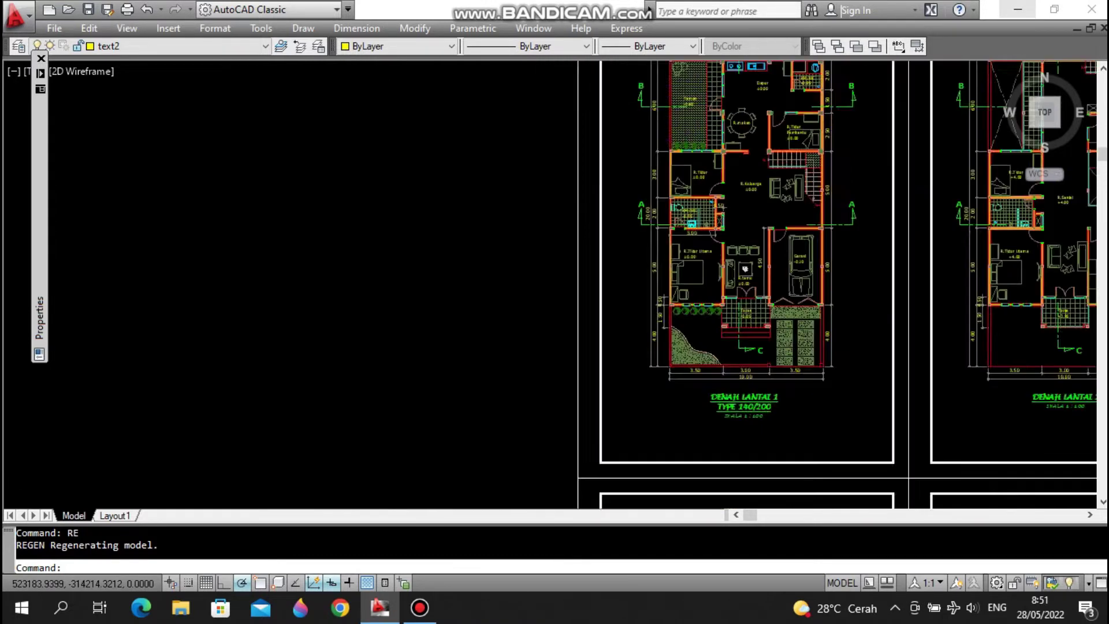
- Examine the POTONGAN A-A bathrooms, the narrow gap beside them, the floor slabs, the staircase and the footings
{"action": "scroll", "coordinate": [797, 325], "scroll_direction": "up", "scroll_amount": 7}
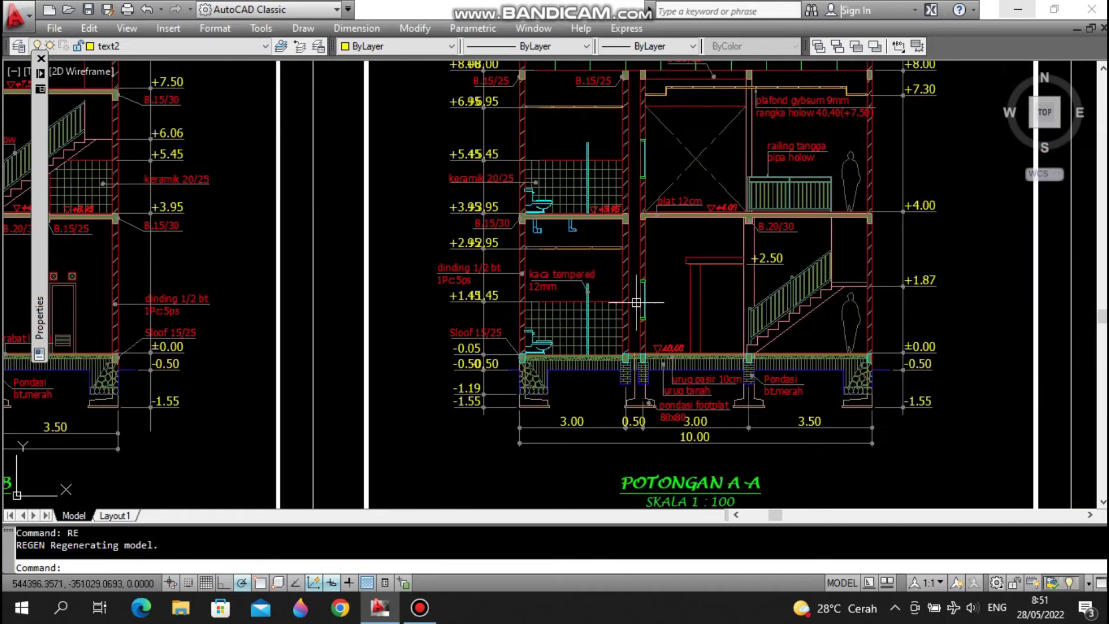
{"action": "scroll", "coordinate": [693, 288], "scroll_direction": "up", "scroll_amount": 2}
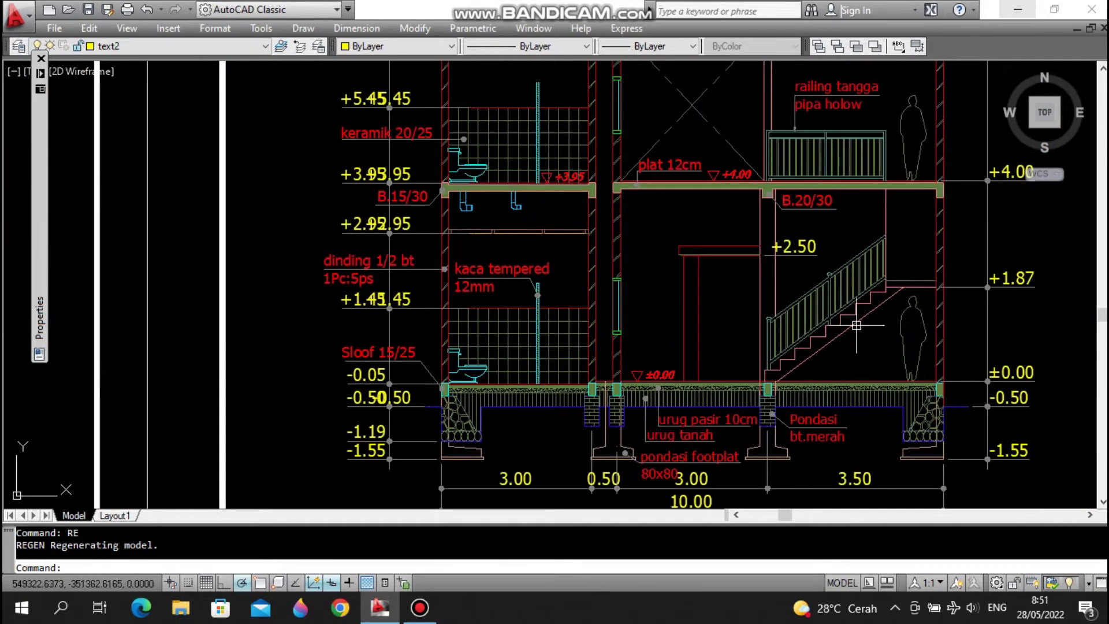
{"action": "middle_click_drag", "start_coordinate": [856, 325], "coordinate": [911, 289]}
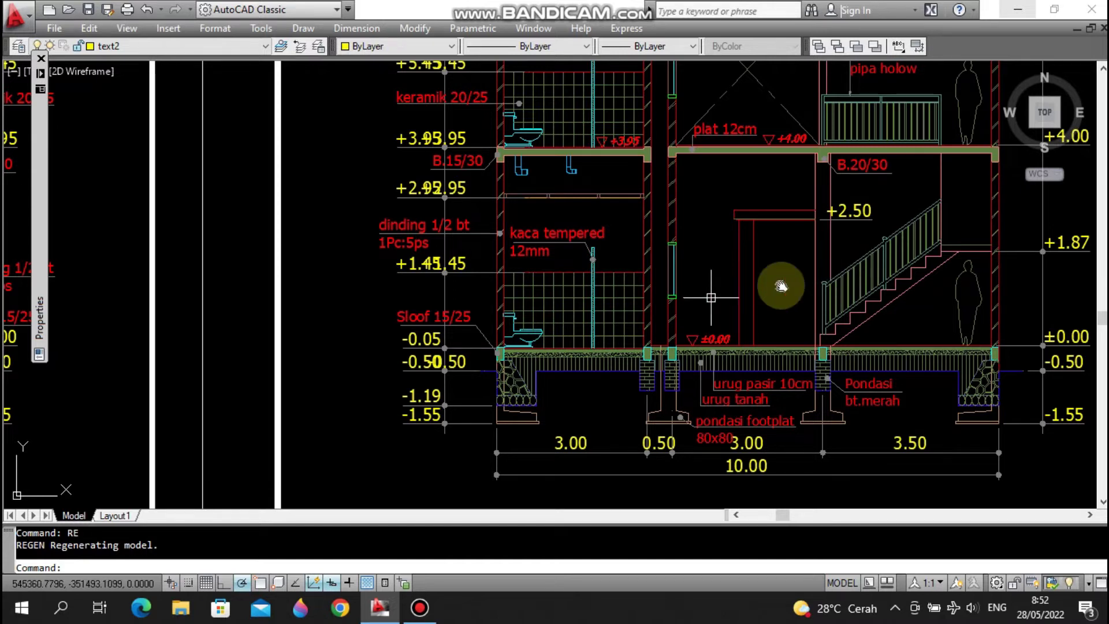
{"action": "scroll", "coordinate": [782, 287], "scroll_direction": "up", "scroll_amount": 2}
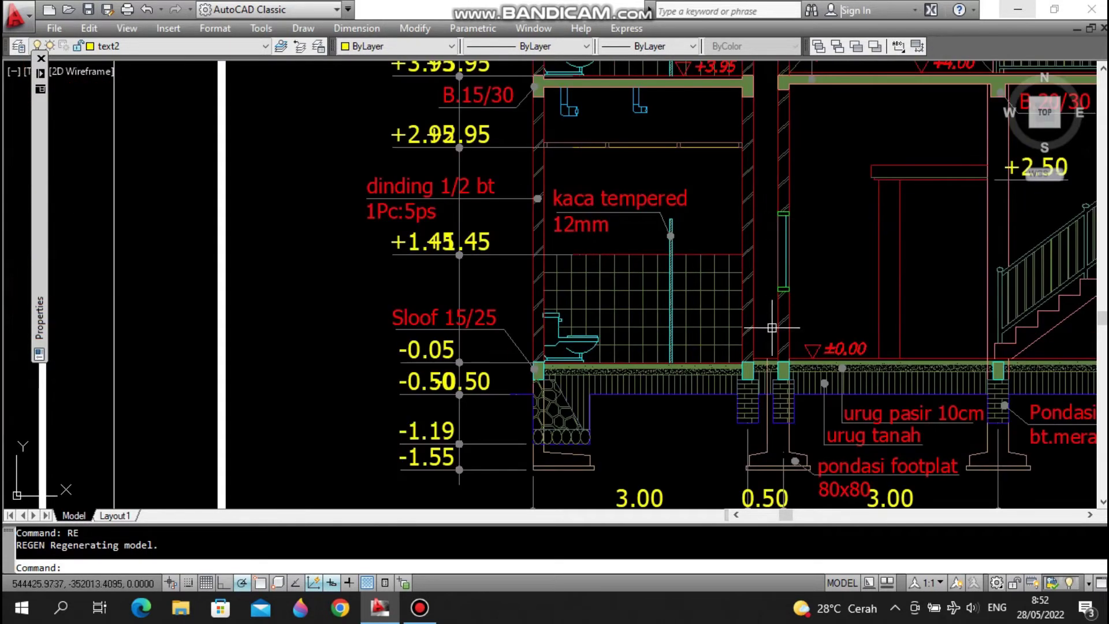
{"action": "middle_click_drag", "start_coordinate": [768, 168], "coordinate": [768, 306]}
{"action": "scroll", "coordinate": [763, 263], "scroll_direction": "down", "scroll_amount": 2}
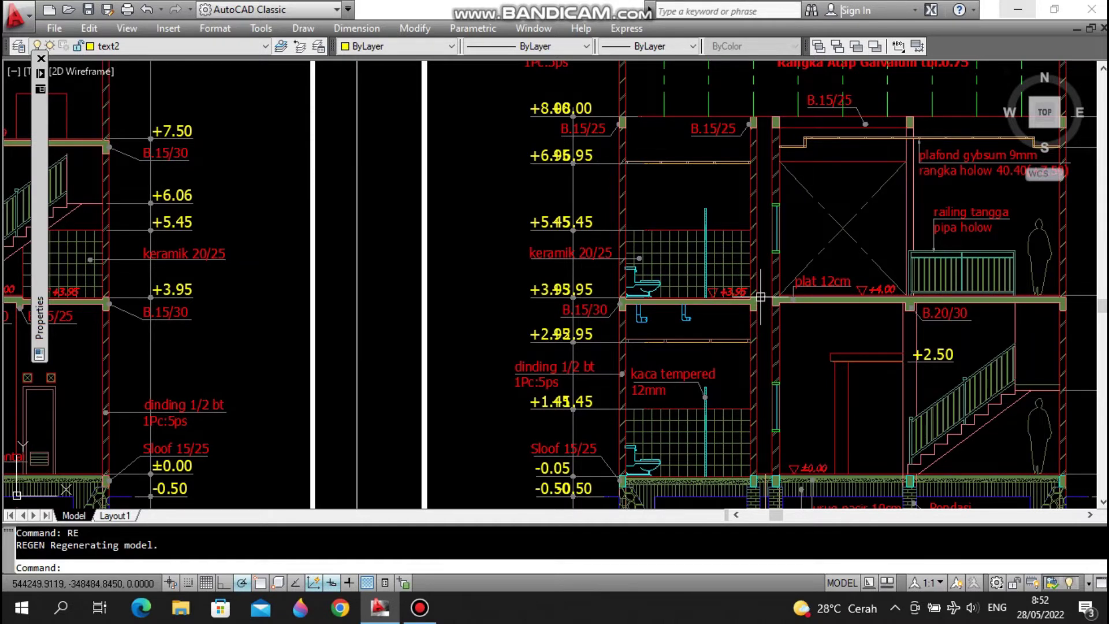
{"action": "scroll", "coordinate": [722, 323], "scroll_direction": "up", "scroll_amount": 3}
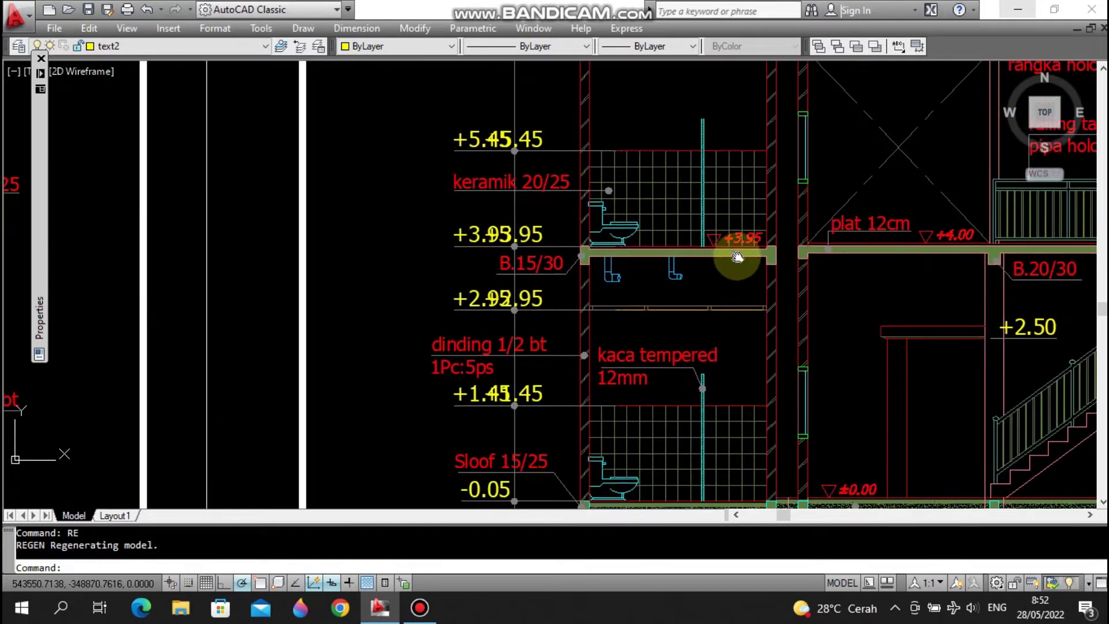
{"action": "middle_click_drag", "start_coordinate": [799, 351], "coordinate": [781, 230]}
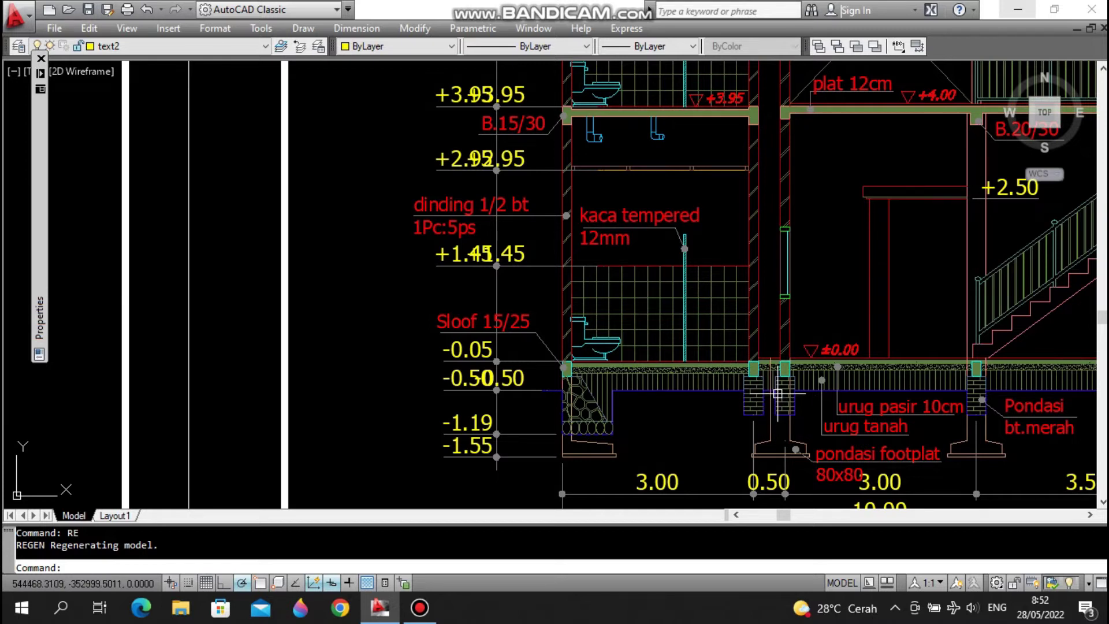
{"action": "mouse_move", "coordinate": [777, 393]}
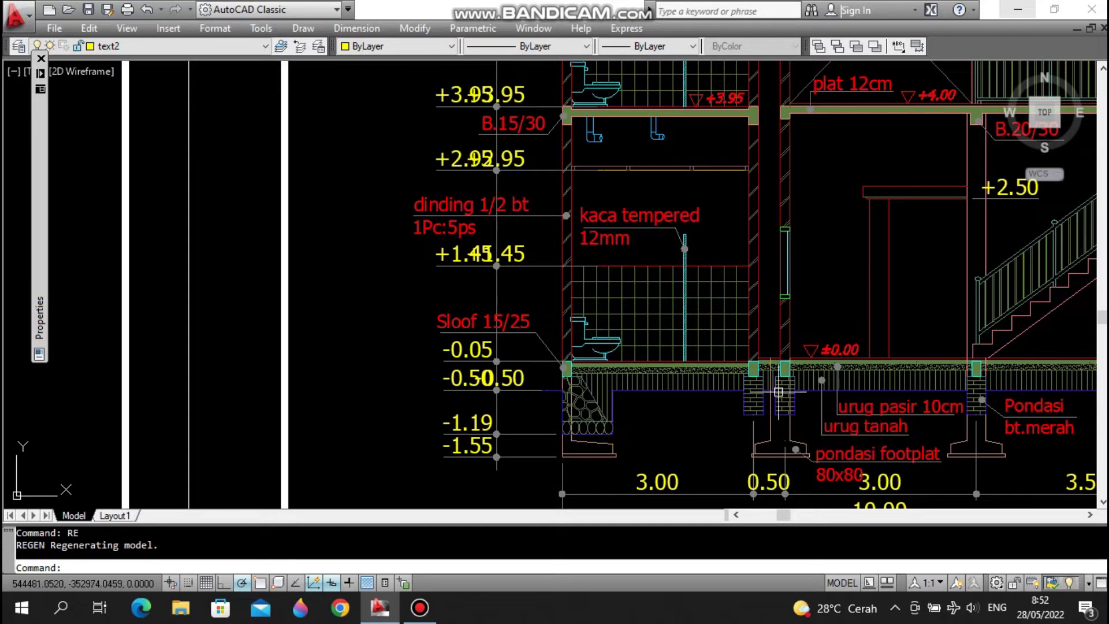
{"action": "scroll", "coordinate": [775, 248], "scroll_direction": "down", "scroll_amount": 2}
{"action": "scroll", "coordinate": [782, 158], "scroll_direction": "up", "scroll_amount": 2}
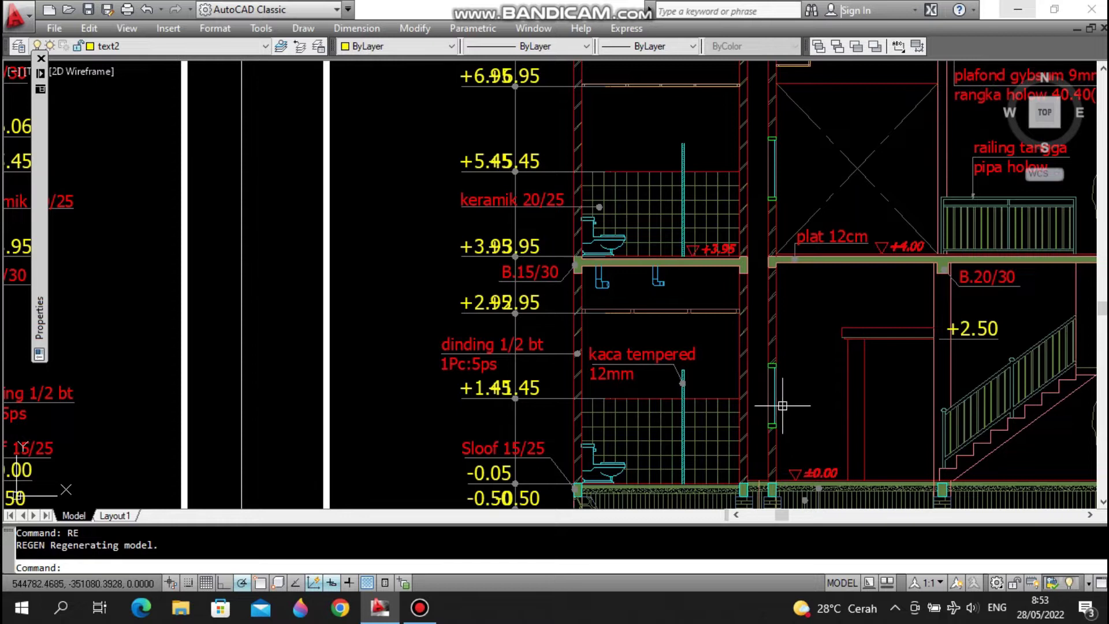
- Add the unit MM to the roof framing note in POTONGAN A-A so it reads "Rangka Atap Galvalum tbl.0.75 MM"
{"action": "scroll", "coordinate": [732, 277], "scroll_direction": "down", "scroll_amount": 2}
{"action": "mouse_move", "coordinate": [803, 414]}
{"action": "middle_mouse_down"}
{"action": "mouse_move", "coordinate": [780, 305]}
{"action": "mouse_move", "coordinate": [779, 394]}
{"action": "middle_mouse_up"}
{"action": "middle_click_drag", "start_coordinate": [776, 234], "coordinate": [776, 398]}
{"action": "middle_click_drag", "start_coordinate": [780, 274], "coordinate": [778, 308]}
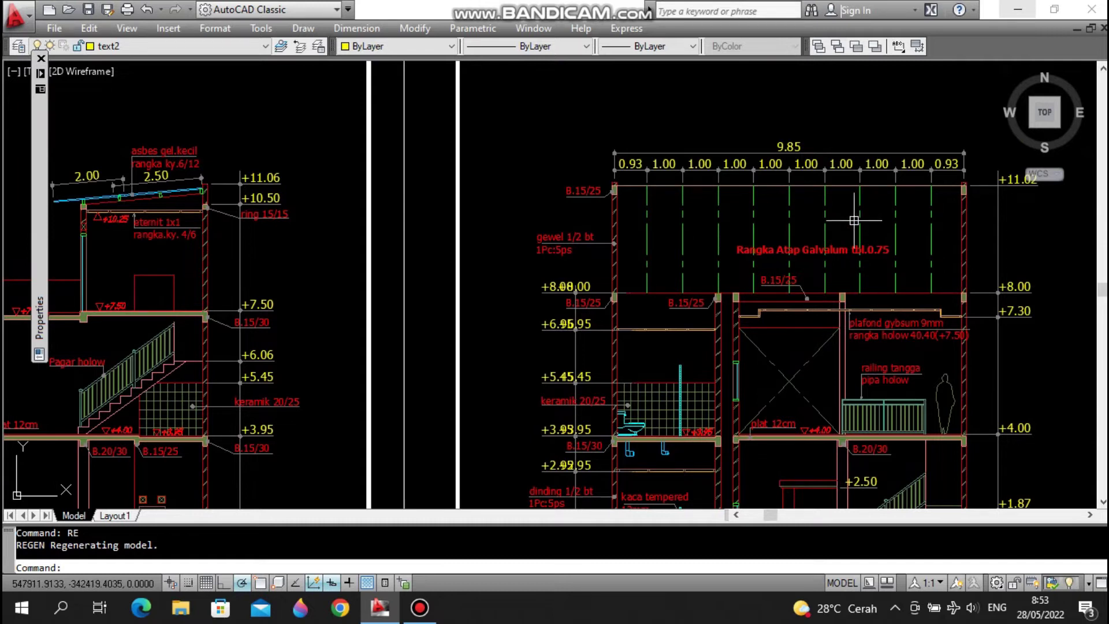
{"action": "middle_click_drag", "start_coordinate": [845, 228], "coordinate": [802, 219]}
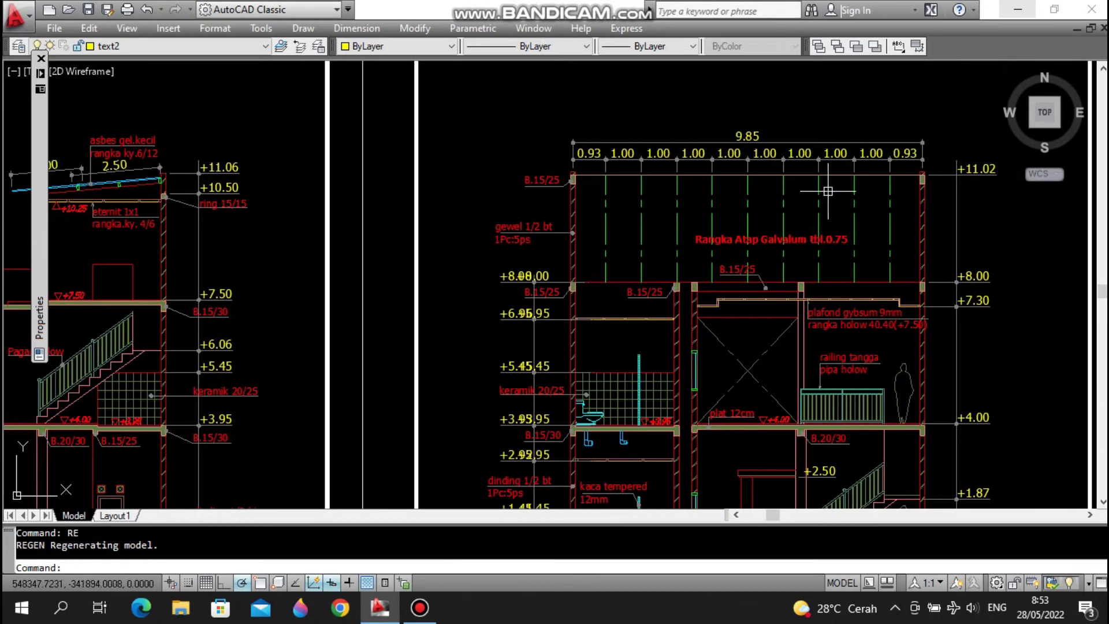
{"action": "scroll", "coordinate": [831, 231], "scroll_direction": "up", "scroll_amount": 2}
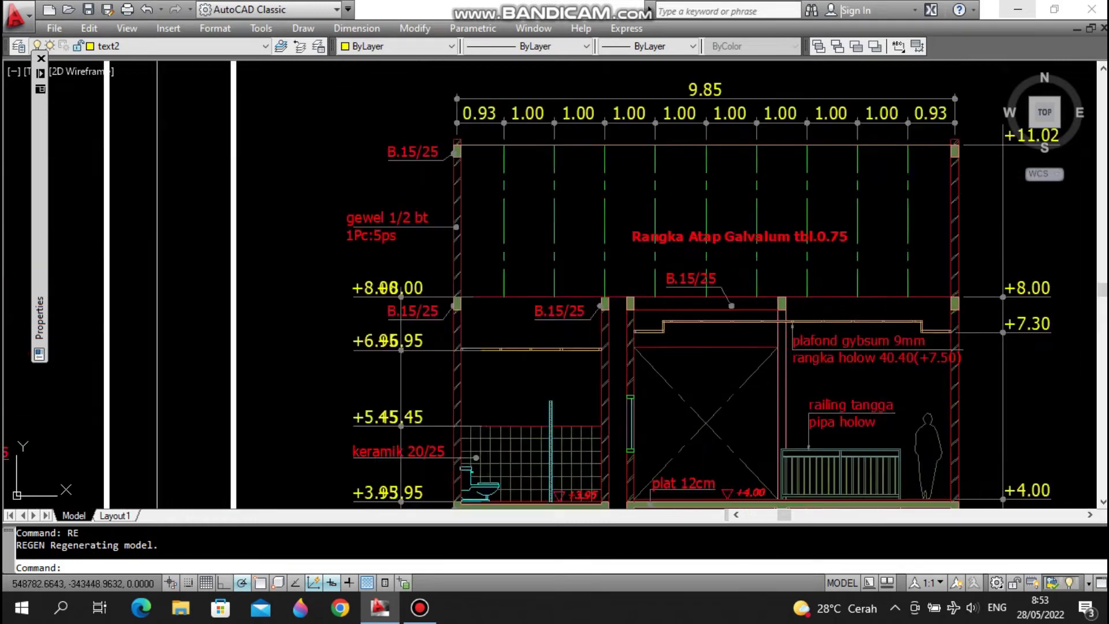
{"action": "double_click", "coordinate": [854, 240]}
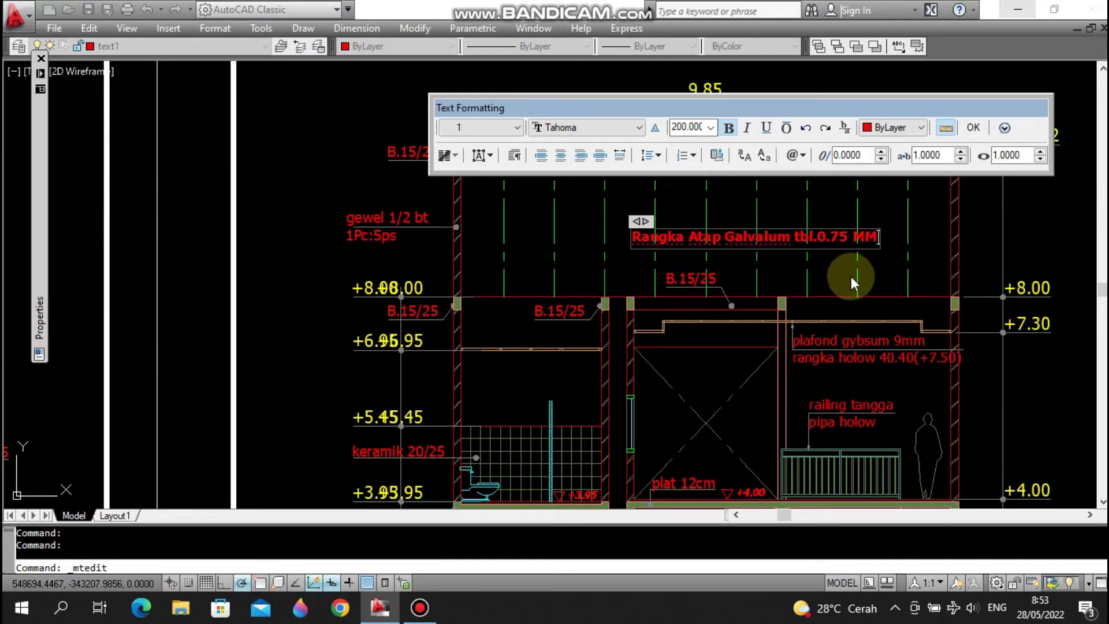
{"action": "left_click", "coordinate": [831, 292]}
- Delete the duplicate +2.95 level dimension overlapping the one beside the ground-floor bathroom in POTONGAN A-A
{"action": "scroll", "coordinate": [781, 255], "scroll_direction": "down", "scroll_amount": 2}
{"action": "middle_click_drag", "start_coordinate": [771, 254], "coordinate": [777, 233]}
{"action": "middle_click_drag", "start_coordinate": [740, 325], "coordinate": [756, 211]}
{"action": "scroll", "coordinate": [756, 306], "scroll_direction": "up", "scroll_amount": 2}
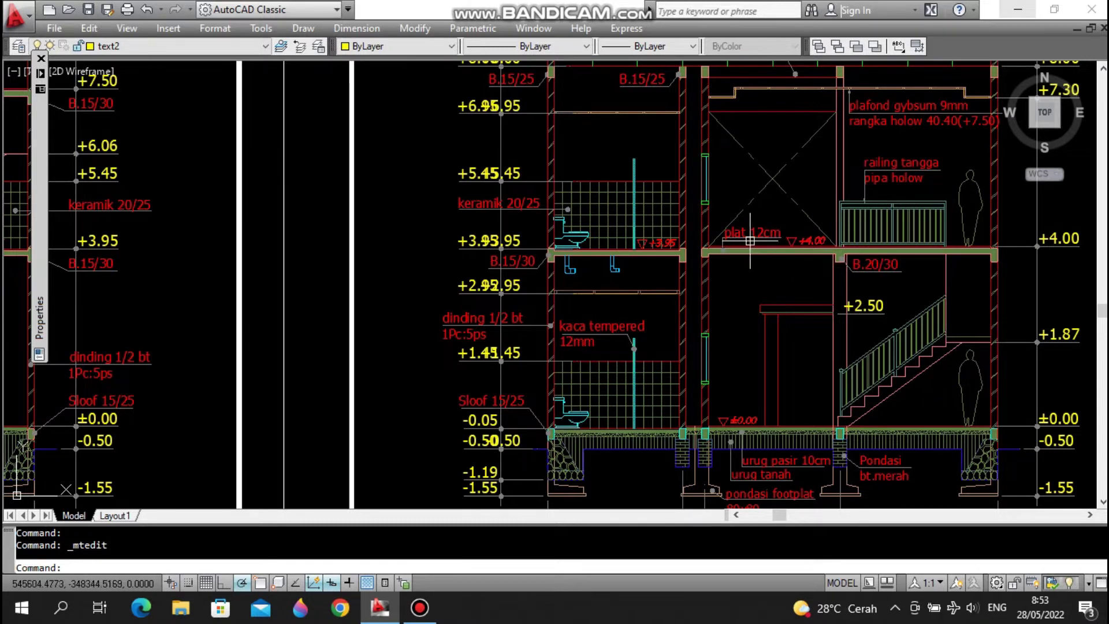
{"action": "scroll", "coordinate": [768, 243], "scroll_direction": "up", "scroll_amount": 1}
{"action": "mouse_move", "coordinate": [782, 238]}
{"action": "middle_mouse_down"}
{"action": "mouse_move", "coordinate": [772, 250]}
{"action": "mouse_move", "coordinate": [812, 262]}
{"action": "mouse_move", "coordinate": [665, 265]}
{"action": "middle_mouse_up"}
{"action": "left_click", "coordinate": [588, 250]}
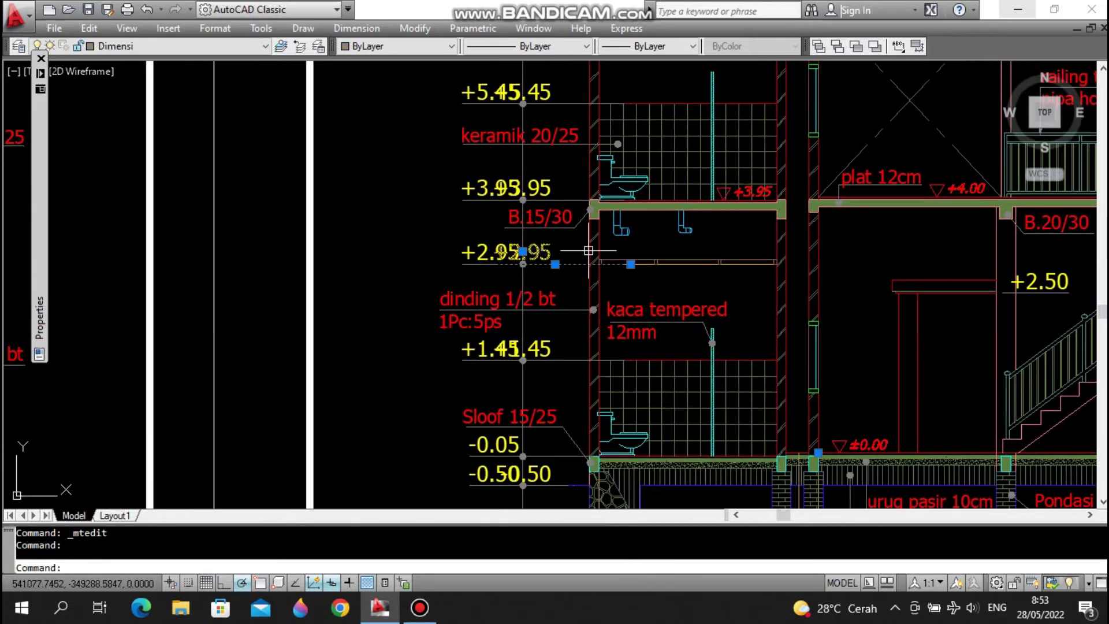
{"action": "key", "text": "Delete"}
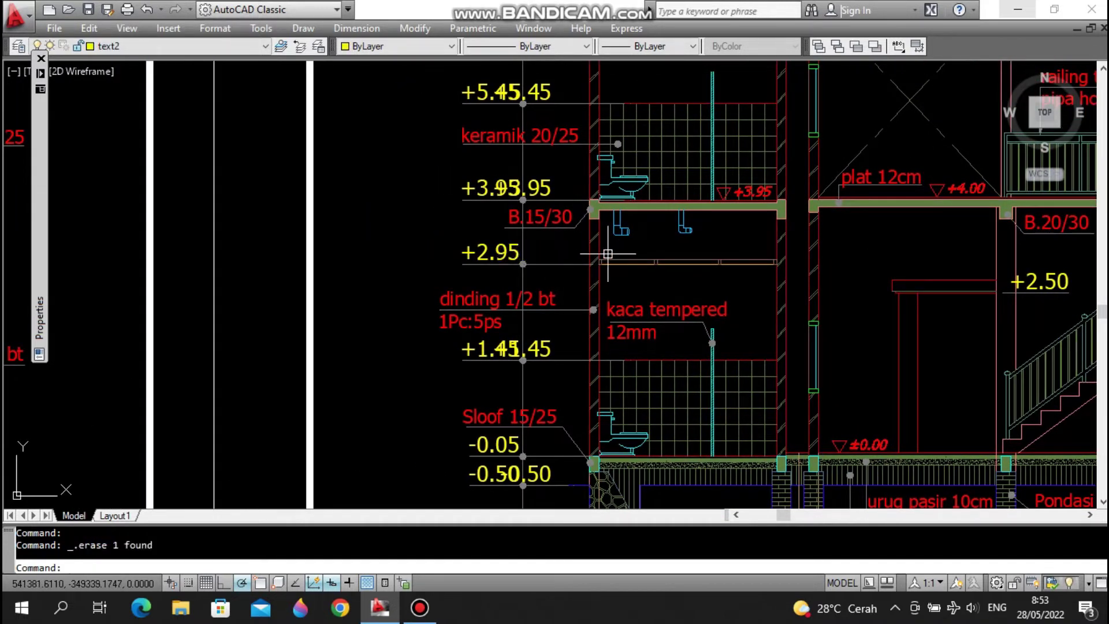
- Examine the bathroom walls and ceilings, the ring beams, and the upper-floor slab with its supporting beams in POTONGAN A-A
{"action": "middle_click_drag", "start_coordinate": [698, 361], "coordinate": [684, 262]}
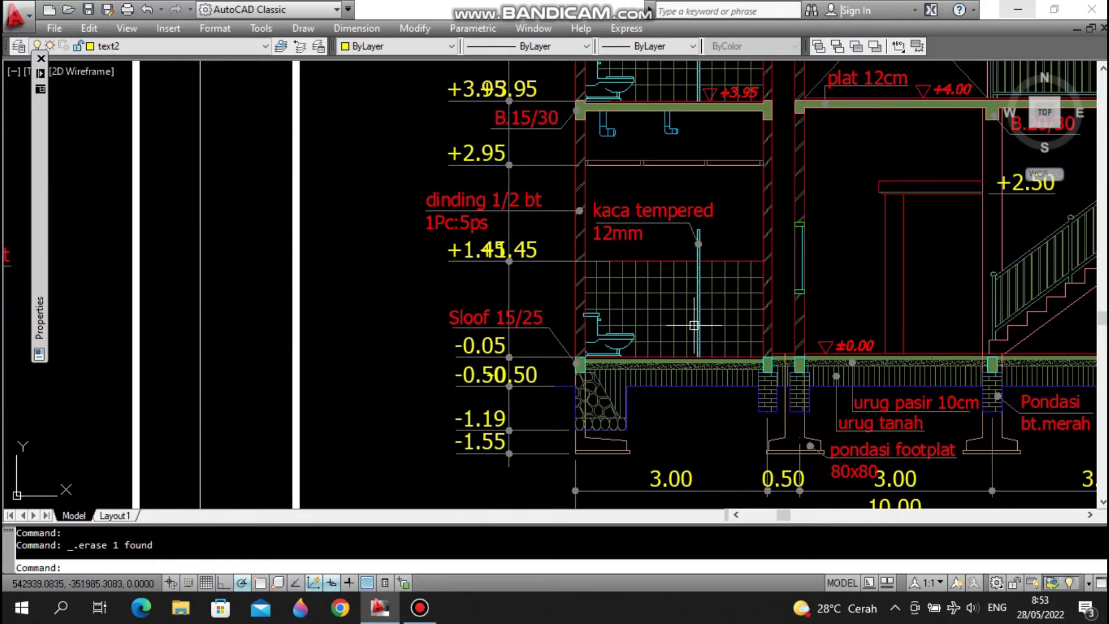
{"action": "middle_click_drag", "start_coordinate": [716, 220], "coordinate": [705, 278]}
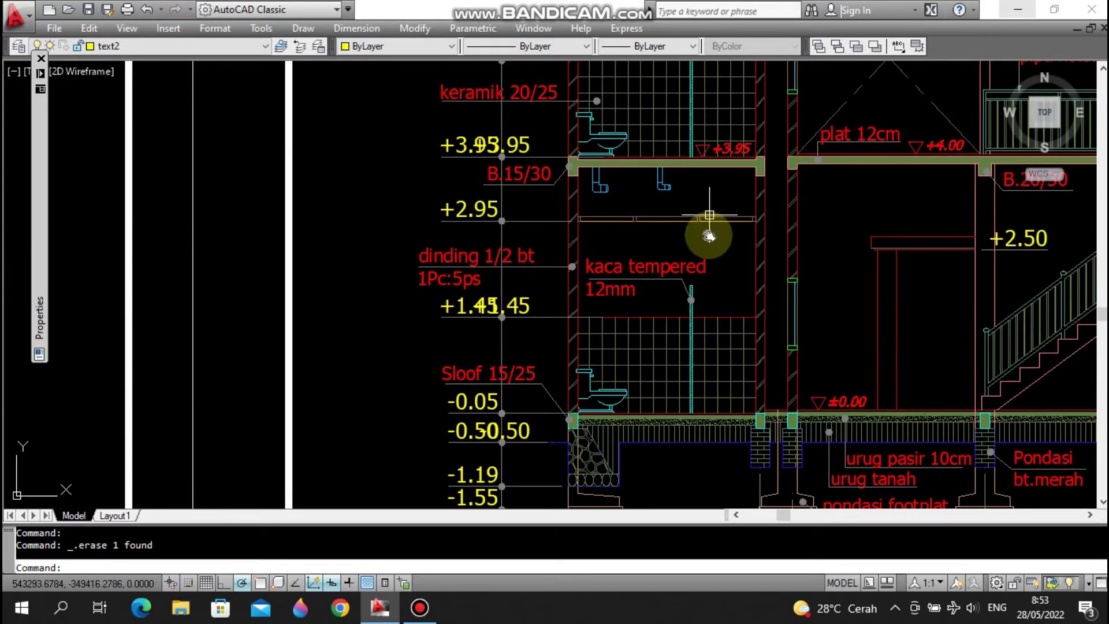
{"action": "middle_click_drag", "start_coordinate": [710, 235], "coordinate": [708, 262]}
{"action": "scroll", "coordinate": [712, 246], "scroll_direction": "down", "scroll_amount": 4}
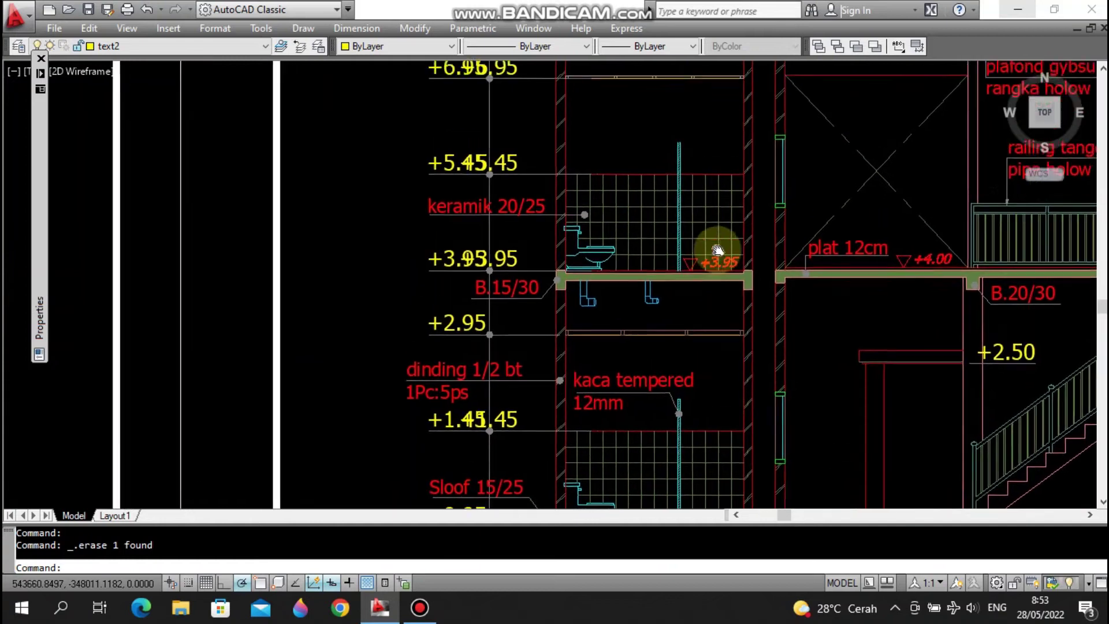
{"action": "middle_click_drag", "start_coordinate": [737, 194], "coordinate": [738, 205]}
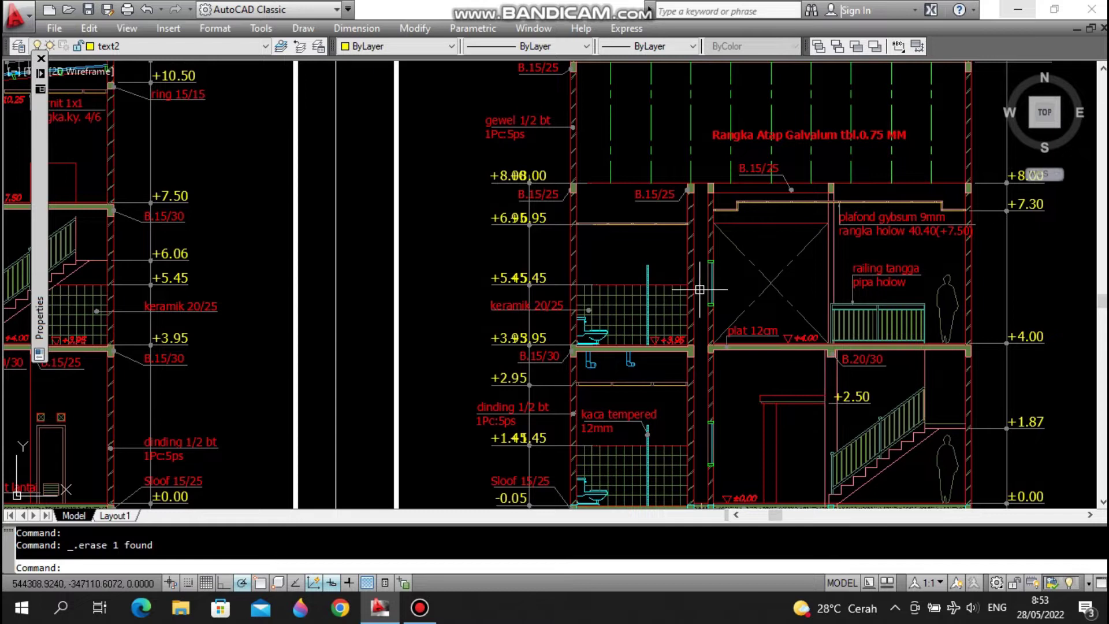
{"action": "left_click", "coordinate": [656, 193]}
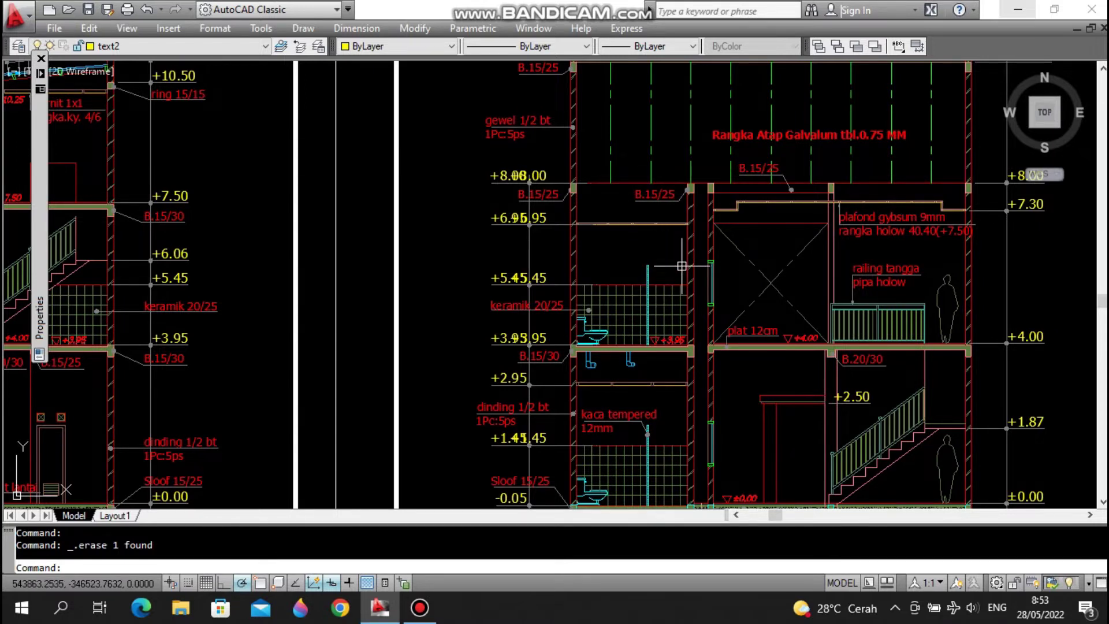
{"action": "middle_click_drag", "start_coordinate": [705, 178], "coordinate": [686, 259]}
{"action": "middle_click_drag", "start_coordinate": [660, 307], "coordinate": [624, 332]}
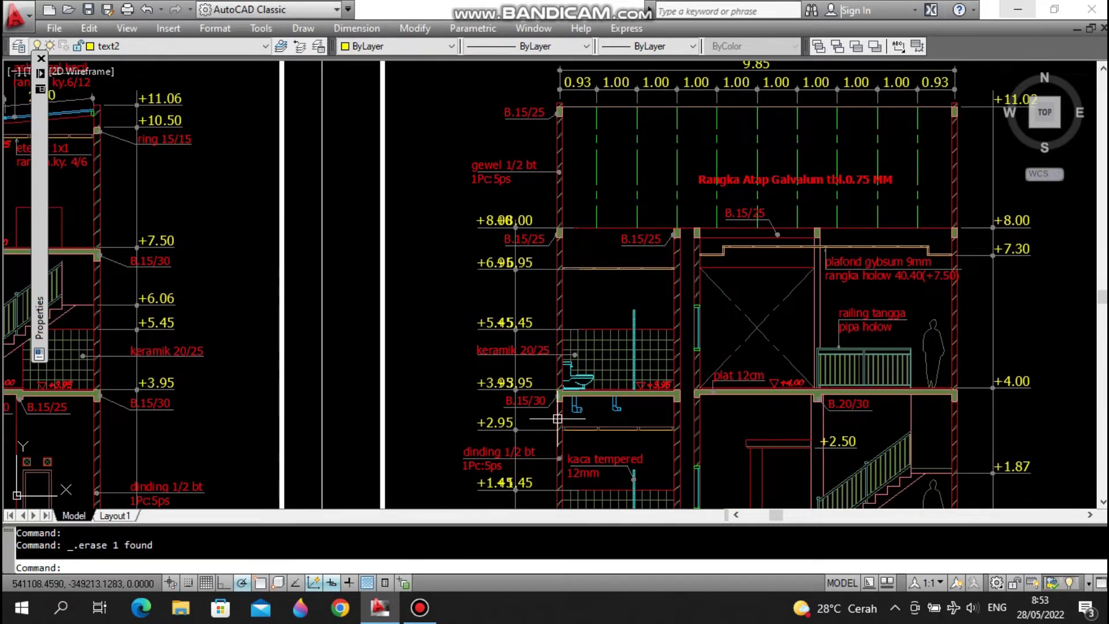
{"action": "scroll", "coordinate": [557, 416], "scroll_direction": "up", "scroll_amount": 4}
{"action": "mouse_move", "coordinate": [663, 363]}
{"action": "middle_mouse_down"}
{"action": "mouse_move", "coordinate": [685, 347]}
{"action": "mouse_move", "coordinate": [682, 322]}
{"action": "mouse_move", "coordinate": [700, 328]}
{"action": "middle_mouse_up"}
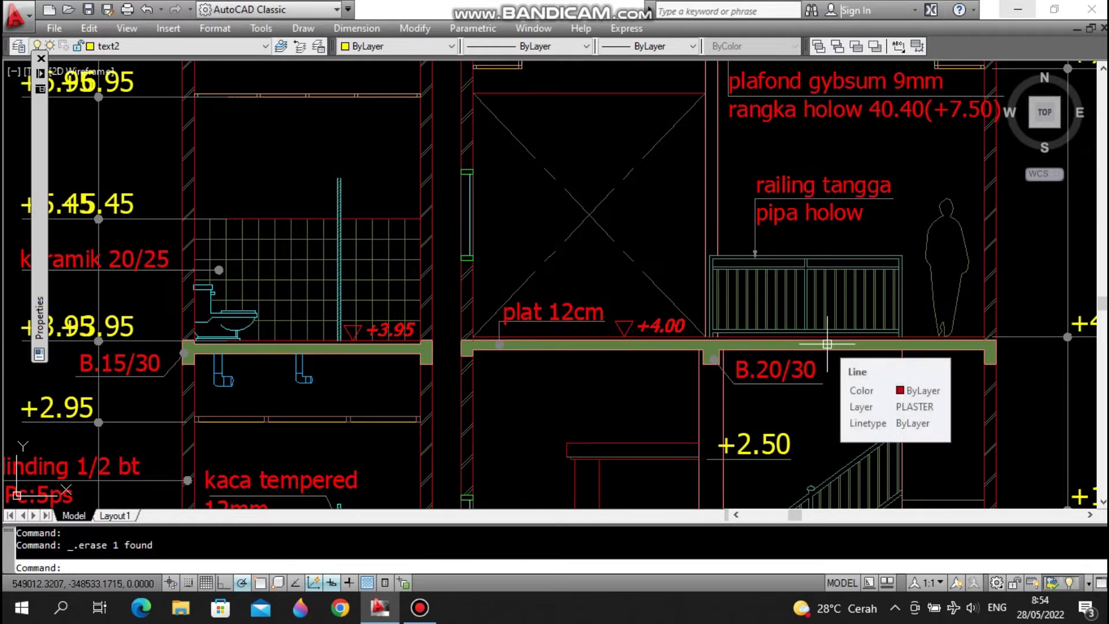
- Examine the roof framing, gypsum ceiling and staircase of POTONGAN A-A, and view it beside POTONGAN B-B
{"action": "scroll", "coordinate": [827, 341], "scroll_direction": "down", "scroll_amount": 5}
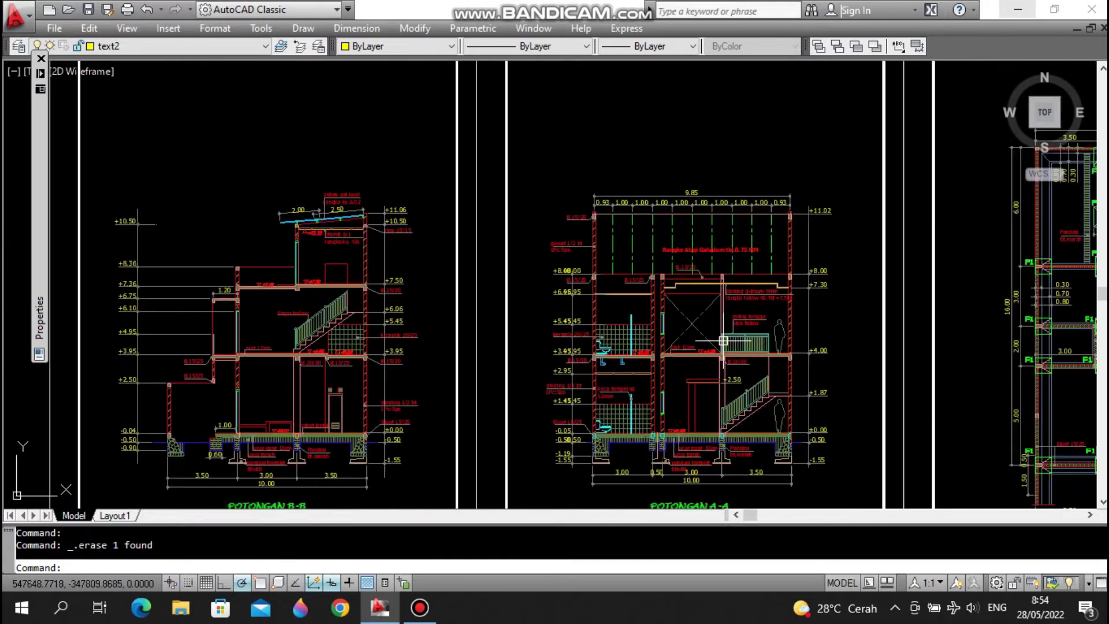
{"action": "scroll", "coordinate": [741, 247], "scroll_direction": "up", "scroll_amount": 2}
{"action": "scroll", "coordinate": [698, 322], "scroll_direction": "up", "scroll_amount": 2}
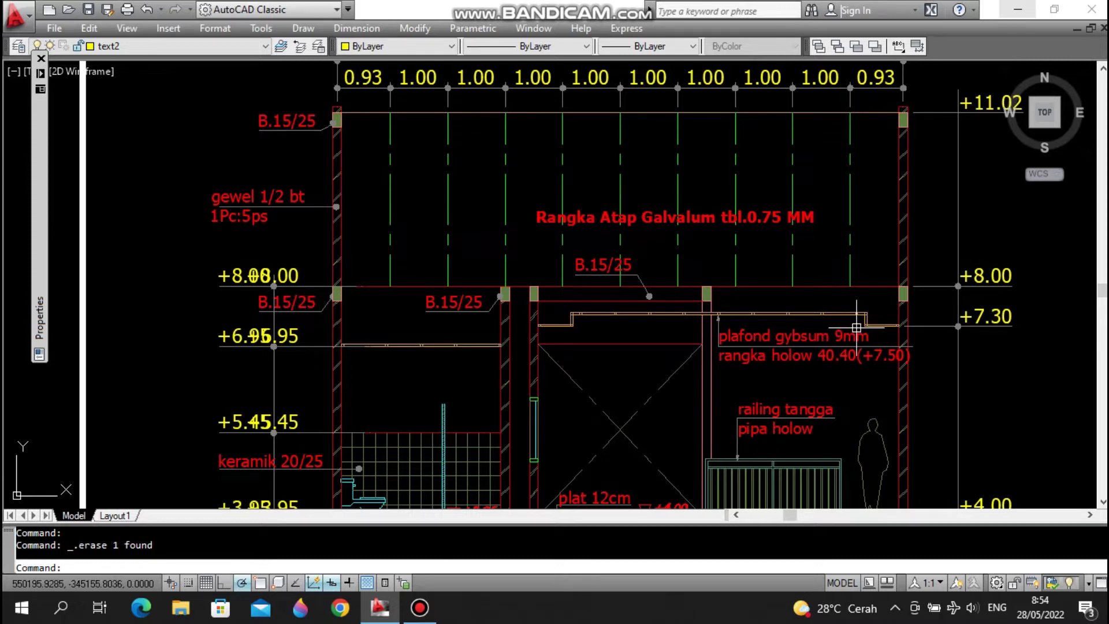
{"action": "scroll", "coordinate": [740, 228], "scroll_direction": "down", "scroll_amount": 5}
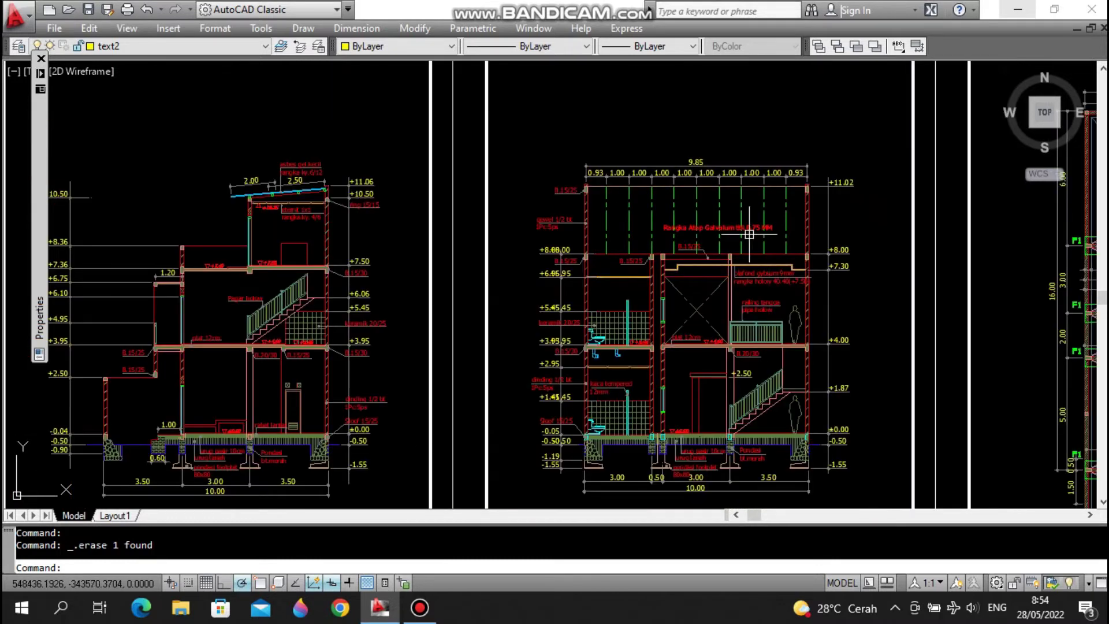
{"action": "middle_click_drag", "start_coordinate": [756, 448], "coordinate": [763, 369]}
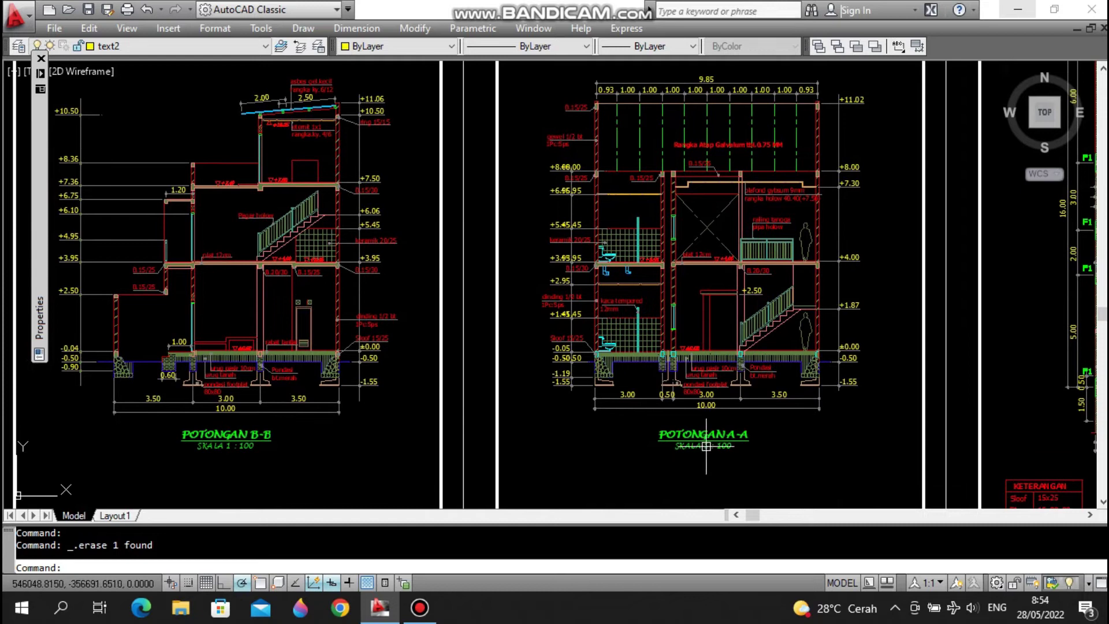
{"action": "scroll", "coordinate": [705, 446], "scroll_direction": "up", "scroll_amount": 2}
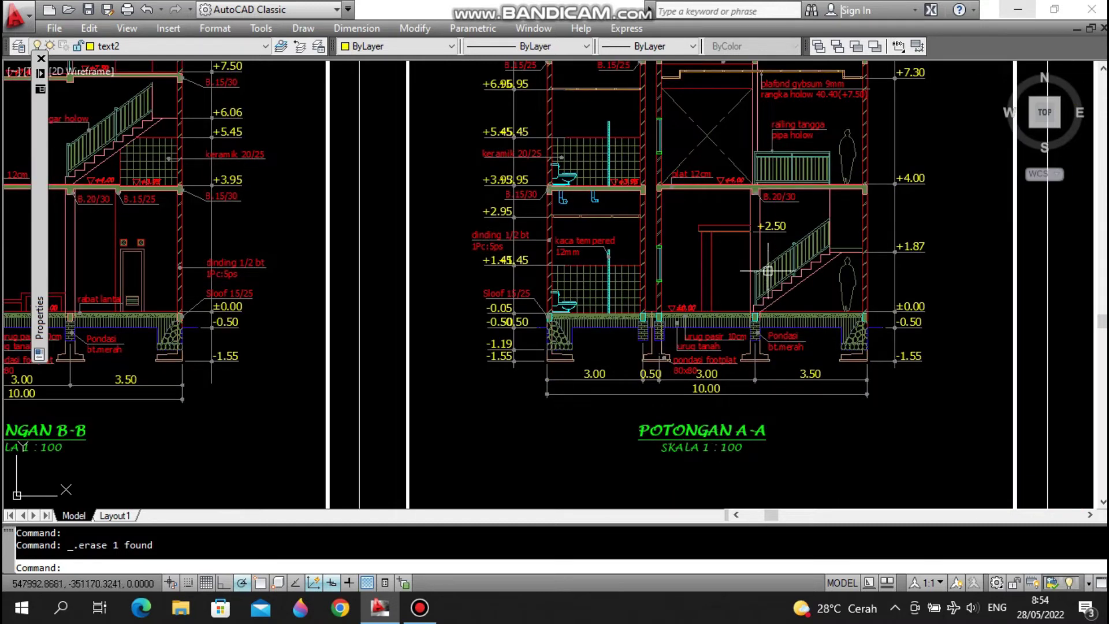
{"action": "scroll", "coordinate": [767, 271], "scroll_direction": "down", "scroll_amount": 3}
{"action": "middle_click_drag", "start_coordinate": [670, 229], "coordinate": [780, 247]}
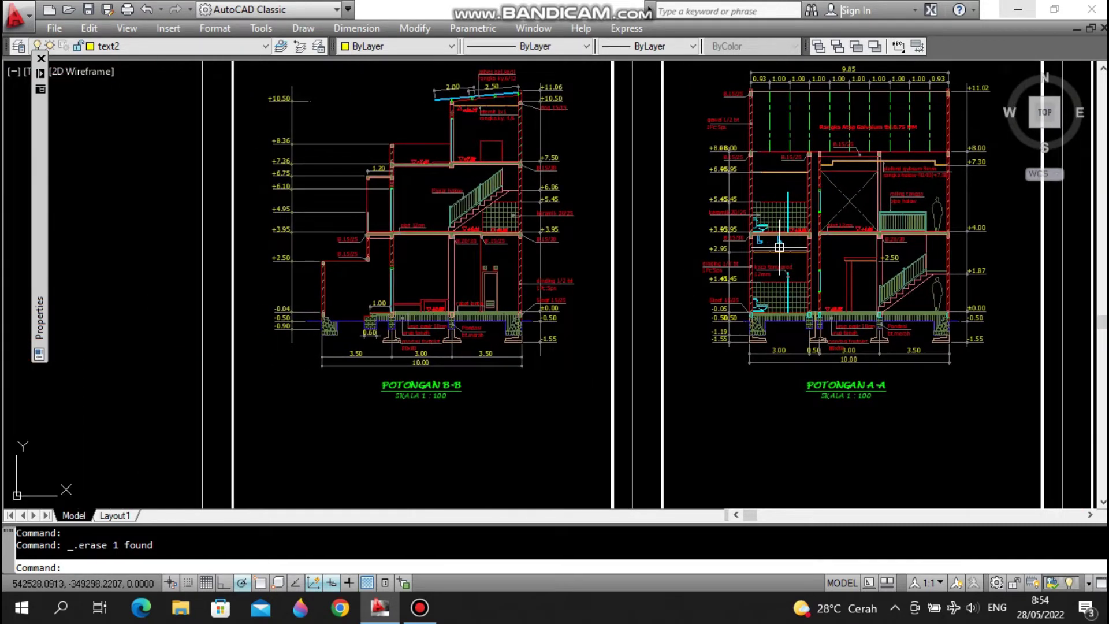
- Go to the ground-floor plan and locate the B-B section line through the Taman, Dapur and rear KM/WC area
{"action": "mouse_move", "coordinate": [528, 290]}
{"action": "middle_mouse_down"}
{"action": "mouse_move", "coordinate": [658, 335]}
{"action": "mouse_move", "coordinate": [668, 196]}
{"action": "middle_mouse_up"}
{"action": "scroll", "coordinate": [670, 334], "scroll_direction": "down", "scroll_amount": 3}
{"action": "scroll", "coordinate": [667, 105], "scroll_direction": "up", "scroll_amount": 4}
{"action": "middle_click_drag", "start_coordinate": [667, 105], "coordinate": [724, 259]}
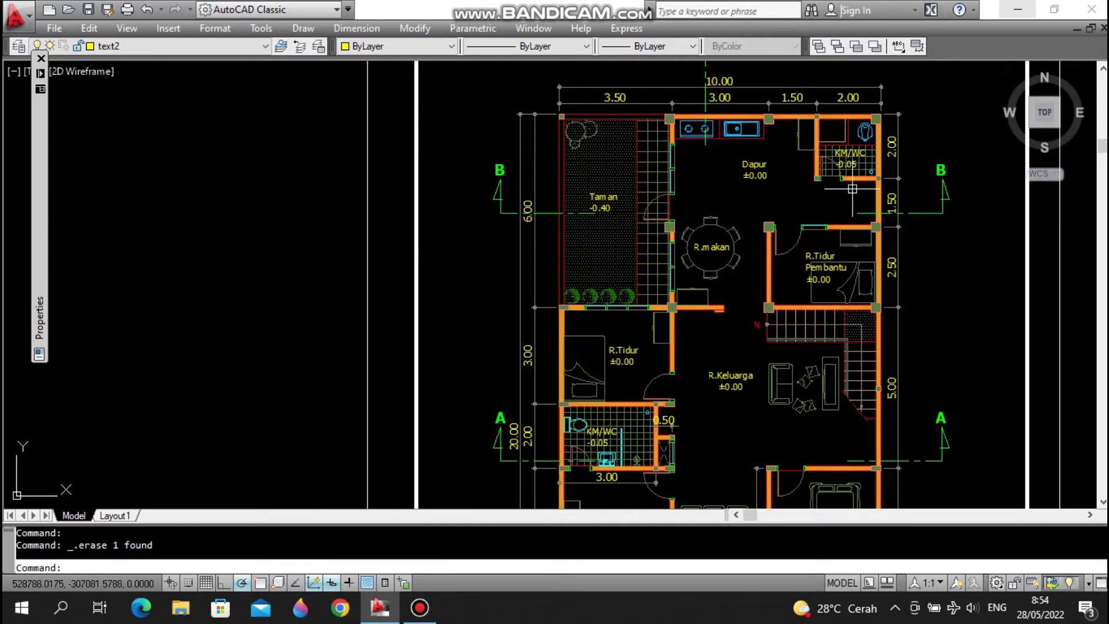
- Trace the B-B section line across the ground-floor and second-floor plans, and view the corresponding area of DENAH LANTAI 3
{"action": "scroll", "coordinate": [853, 179], "scroll_direction": "down", "scroll_amount": 3}
{"action": "scroll", "coordinate": [843, 220], "scroll_direction": "up", "scroll_amount": 5}
{"action": "middle_click_drag", "start_coordinate": [884, 225], "coordinate": [803, 242]}
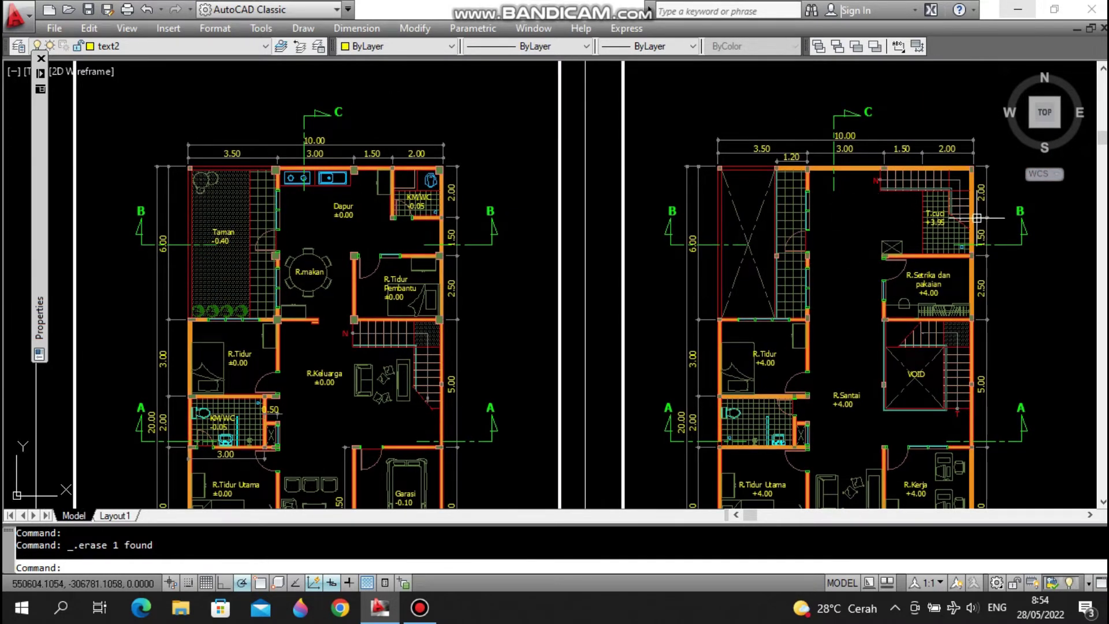
{"action": "scroll", "coordinate": [976, 218], "scroll_direction": "down", "scroll_amount": 5}
{"action": "middle_click_drag", "start_coordinate": [991, 364], "coordinate": [853, 271]}
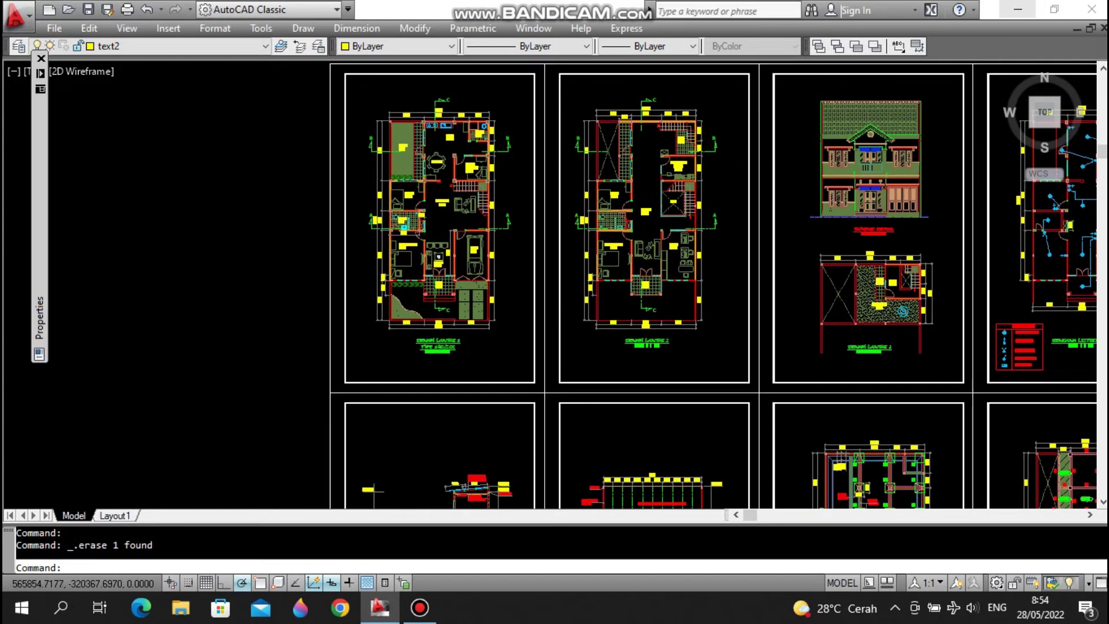
{"action": "scroll", "coordinate": [871, 272], "scroll_direction": "up", "scroll_amount": 4}
{"action": "scroll", "coordinate": [871, 272], "scroll_direction": "down", "scroll_amount": 3}
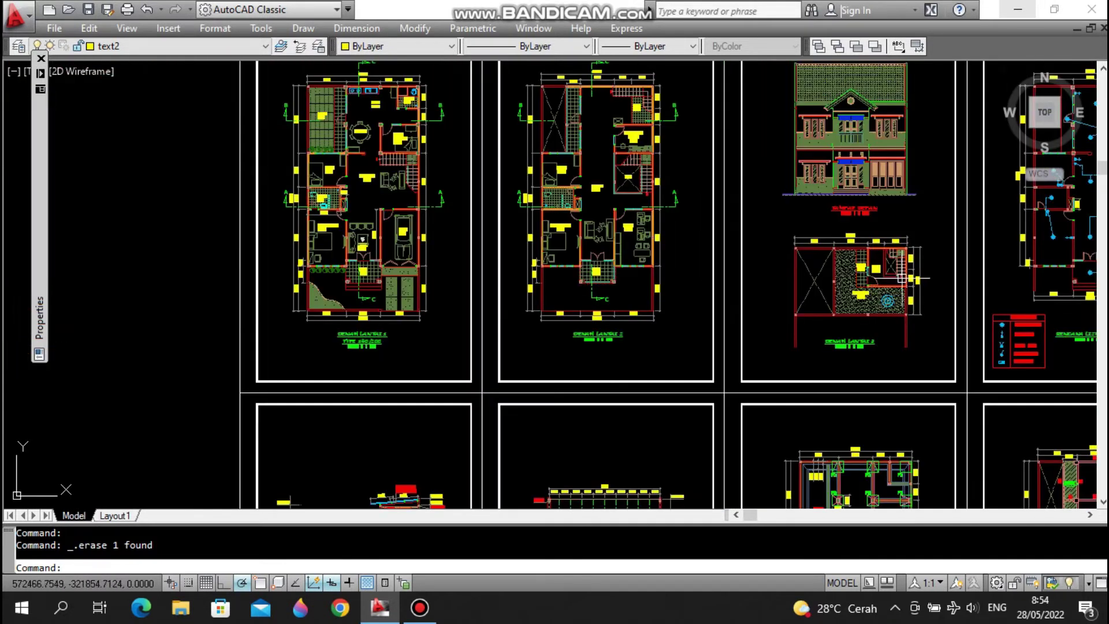
{"action": "scroll", "coordinate": [901, 279], "scroll_direction": "up", "scroll_amount": 3}
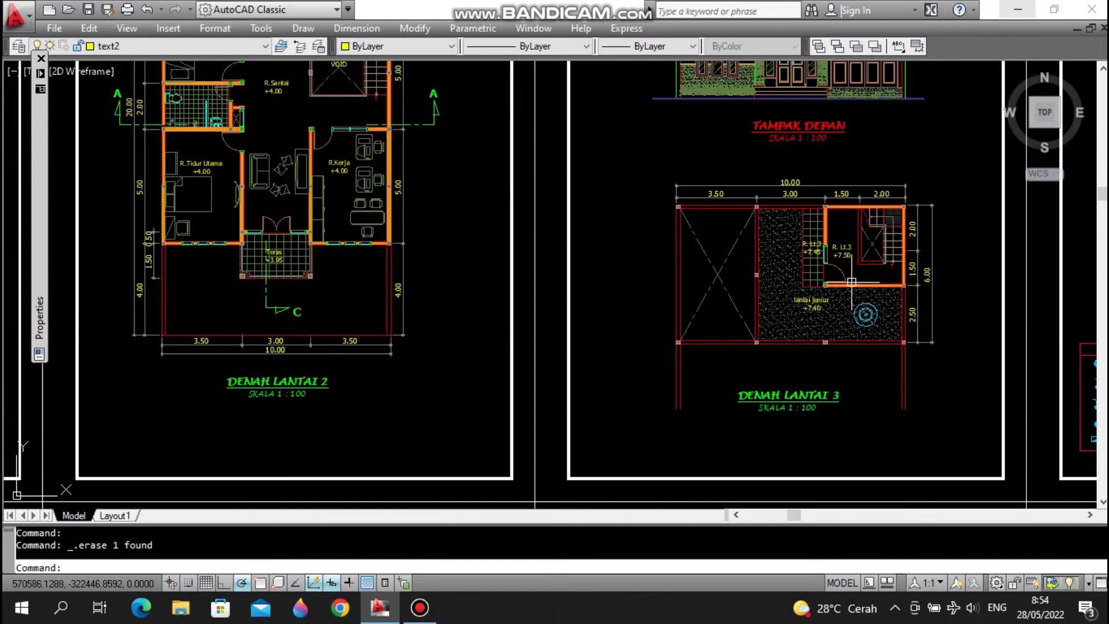
- Go to POTONGAN B-B and examine its ground-floor walls, floor slabs, beams, level marks and staircase with the hollow railing
{"action": "scroll", "coordinate": [922, 256], "scroll_direction": "down", "scroll_amount": 4}
{"action": "middle_click_drag", "start_coordinate": [729, 272], "coordinate": [844, 134]}
{"action": "scroll", "coordinate": [571, 437], "scroll_direction": "up", "scroll_amount": 5}
{"action": "middle_click_drag", "start_coordinate": [630, 309], "coordinate": [766, 350]}
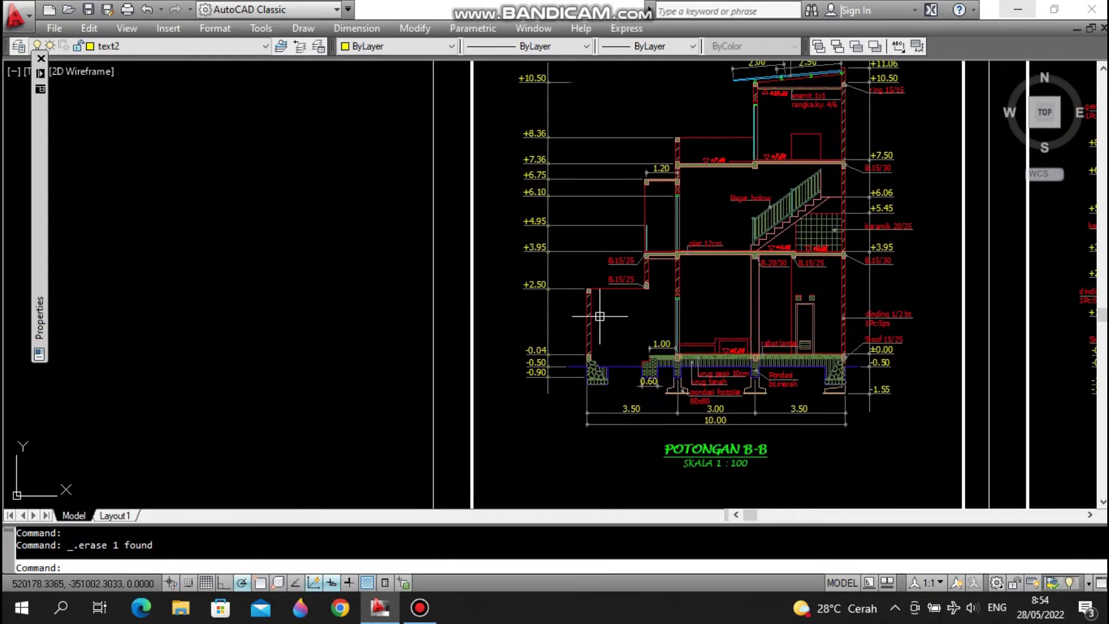
{"action": "scroll", "coordinate": [718, 369], "scroll_direction": "up", "scroll_amount": 2}
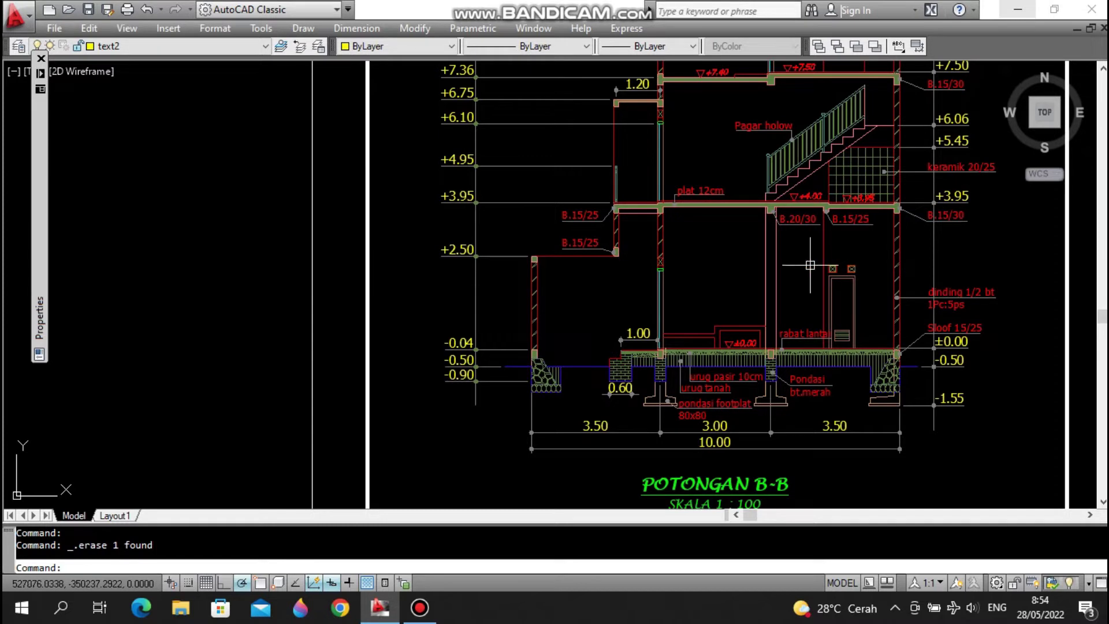
{"action": "middle_click_drag", "start_coordinate": [837, 277], "coordinate": [836, 349]}
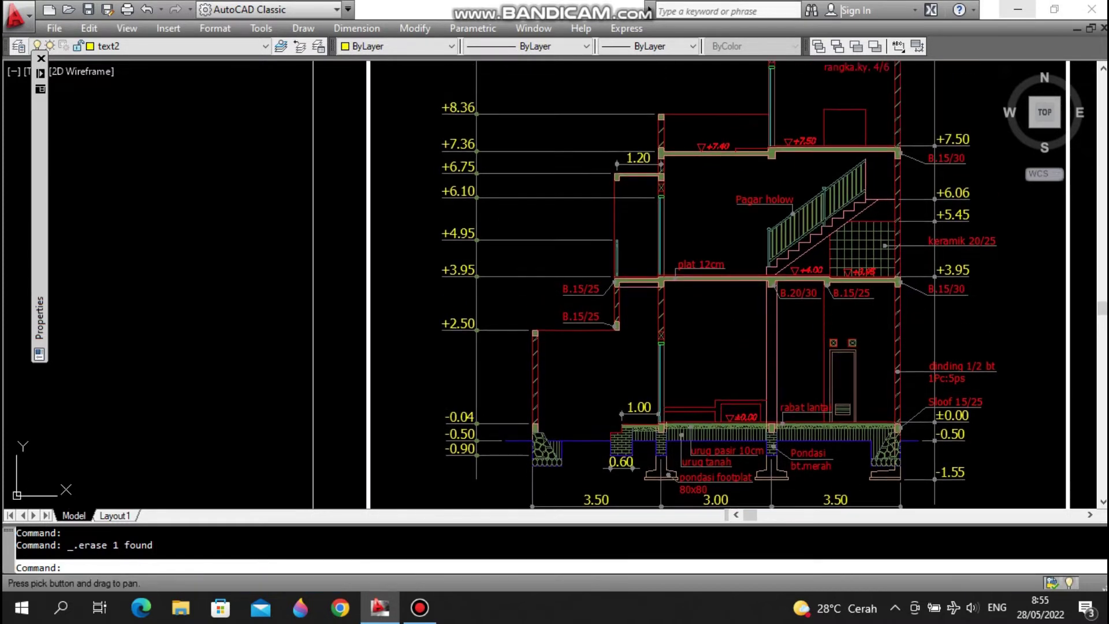
{"action": "scroll", "coordinate": [739, 246], "scroll_direction": "up", "scroll_amount": 2}
{"action": "middle_click_drag", "start_coordinate": [737, 302], "coordinate": [733, 352]}
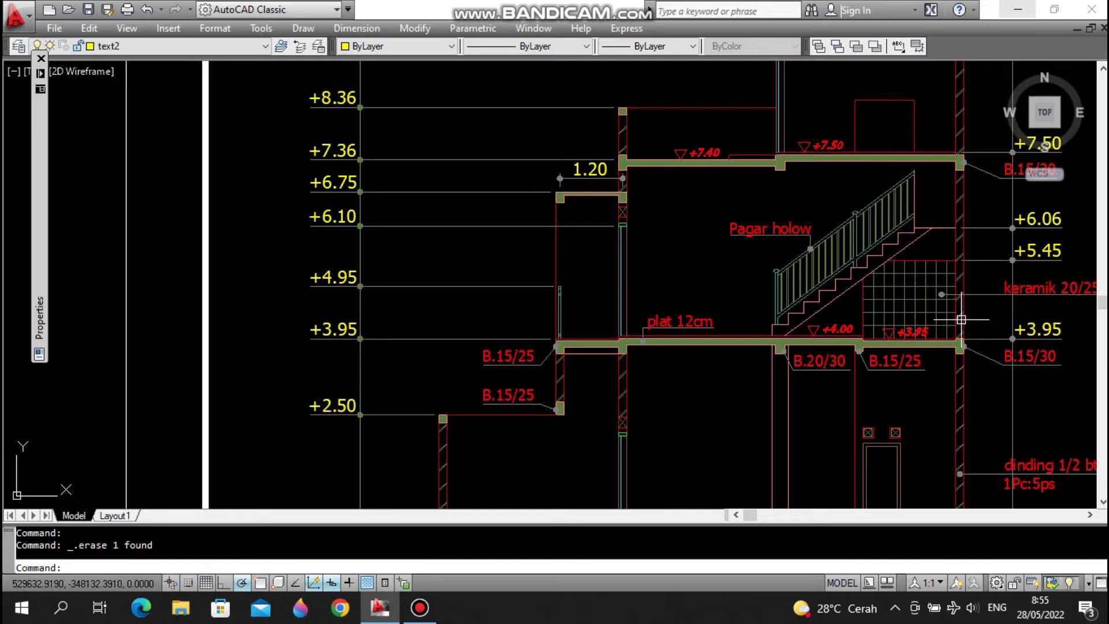
{"action": "middle_click_drag", "start_coordinate": [886, 225], "coordinate": [846, 285]}
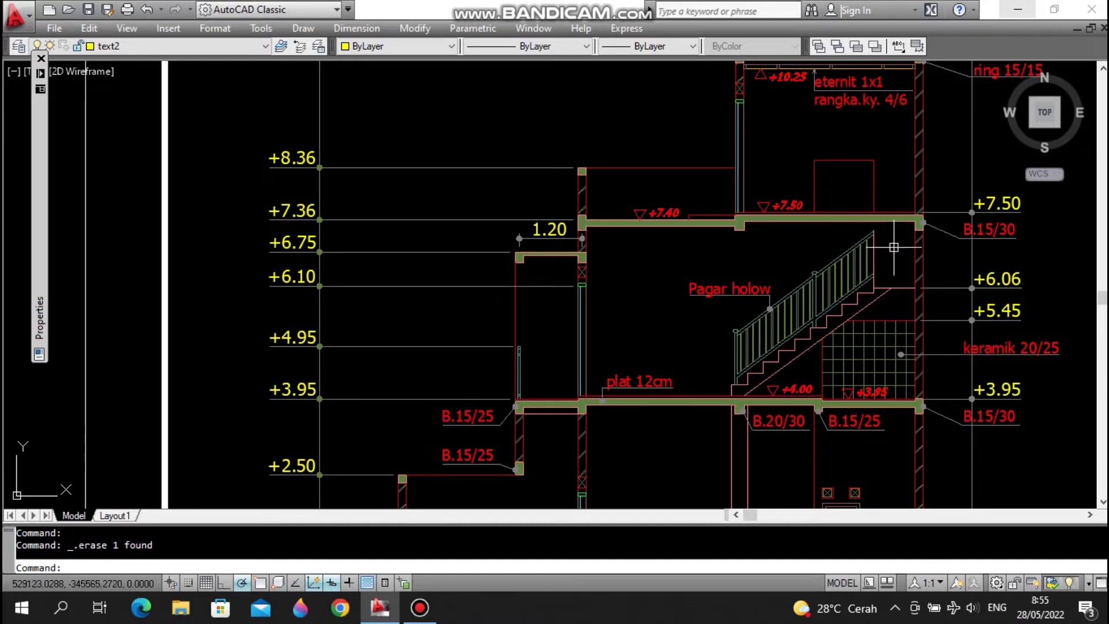
- Extend the vertical line at the upper end of the stair railing up to the +7.50 floor slab in POTONGAN B-B
{"action": "type", "text": "ex"}
{"action": "key", "text": "Return"}
{"action": "scroll", "coordinate": [893, 227], "scroll_direction": "up", "scroll_amount": 5}
{"action": "left_click", "coordinate": [872, 208]}
{"action": "key", "text": "Return"}
{"action": "key", "text": "Escape"}
{"action": "scroll", "coordinate": [863, 322], "scroll_direction": "down", "scroll_amount": 5}
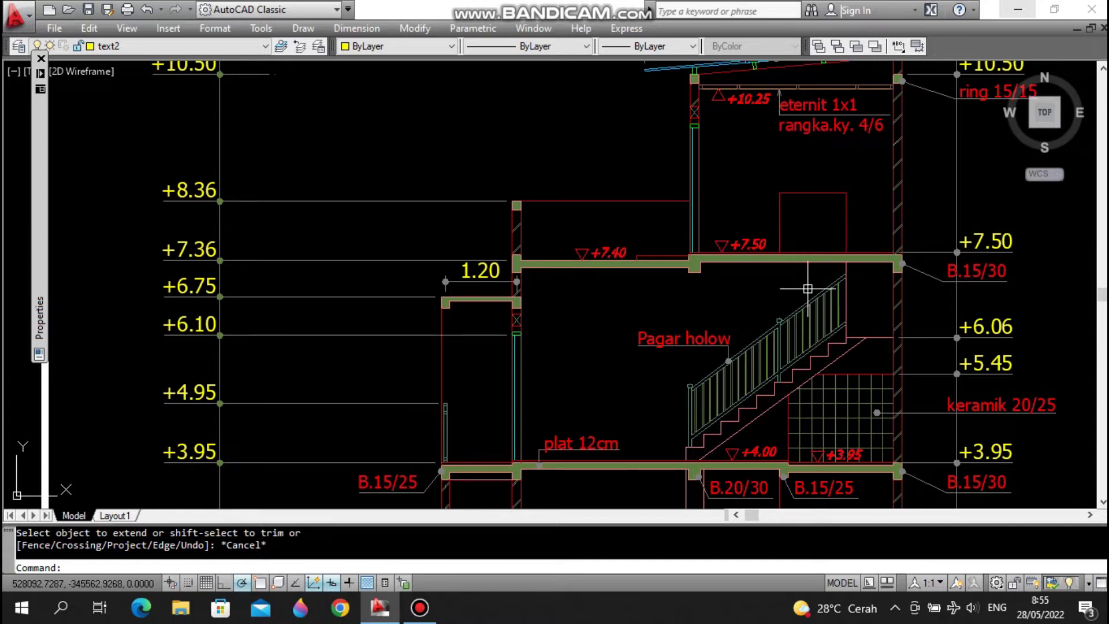
- Examine the roof and ceiling of POTONGAN B-B, followed by its footplate, brick and stone foundations and floor fill layers
{"action": "middle_click_drag", "start_coordinate": [810, 251], "coordinate": [813, 341]}
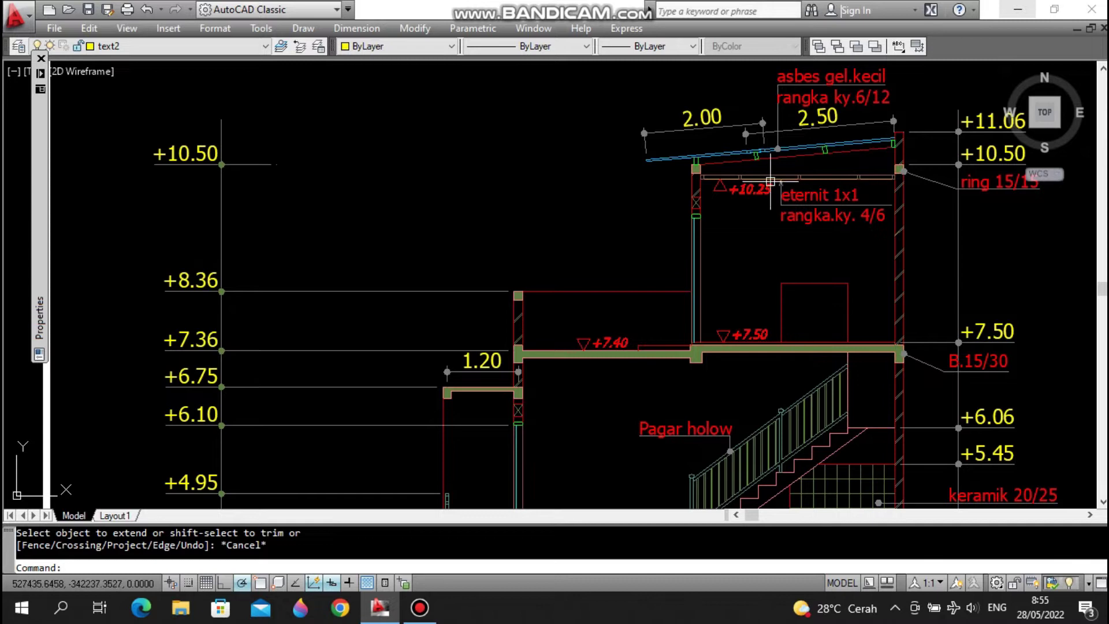
{"action": "scroll", "coordinate": [771, 190], "scroll_direction": "down", "scroll_amount": 2}
{"action": "middle_click_drag", "start_coordinate": [751, 194], "coordinate": [772, 136]}
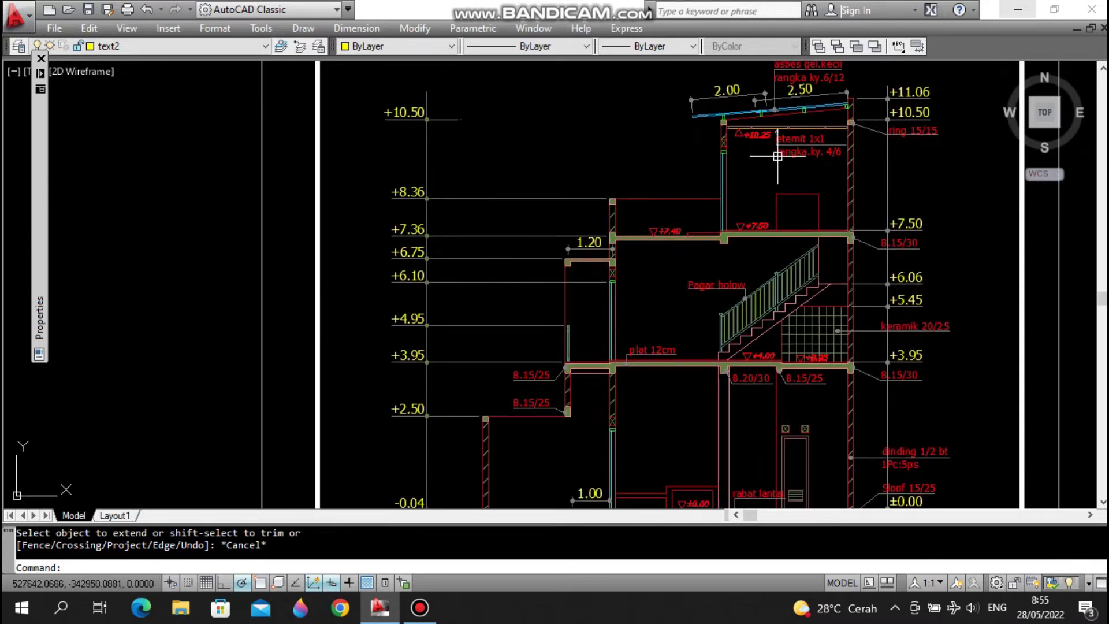
{"action": "scroll", "coordinate": [779, 173], "scroll_direction": "down", "scroll_amount": 2}
{"action": "scroll", "coordinate": [758, 445], "scroll_direction": "up", "scroll_amount": 2}
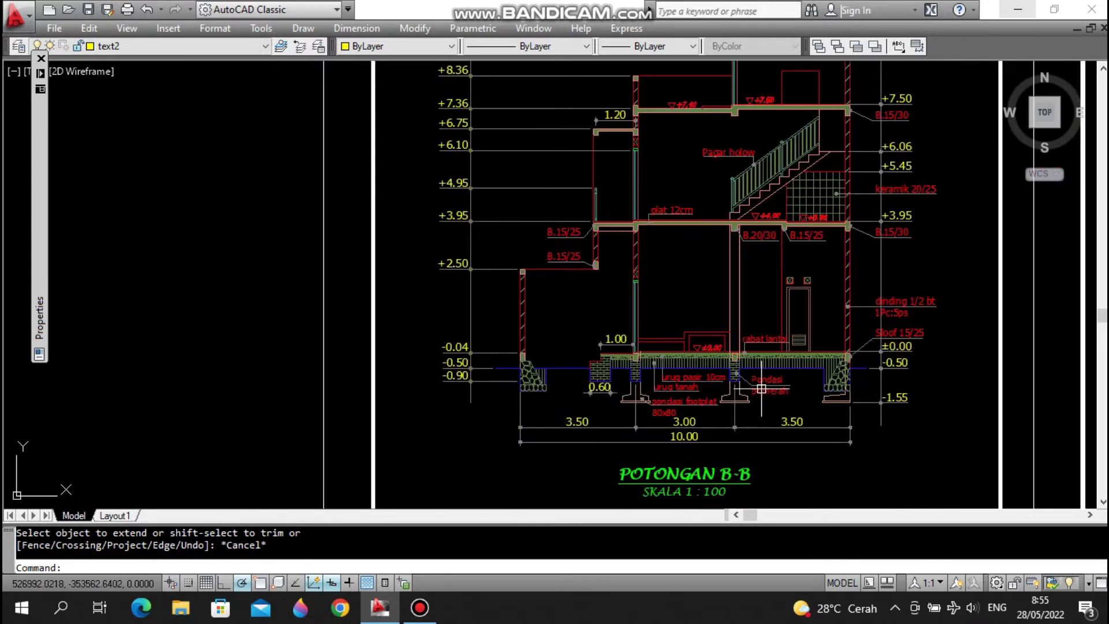
{"action": "scroll", "coordinate": [761, 388], "scroll_direction": "up", "scroll_amount": 1}
{"action": "middle_click_drag", "start_coordinate": [742, 330], "coordinate": [790, 328]}
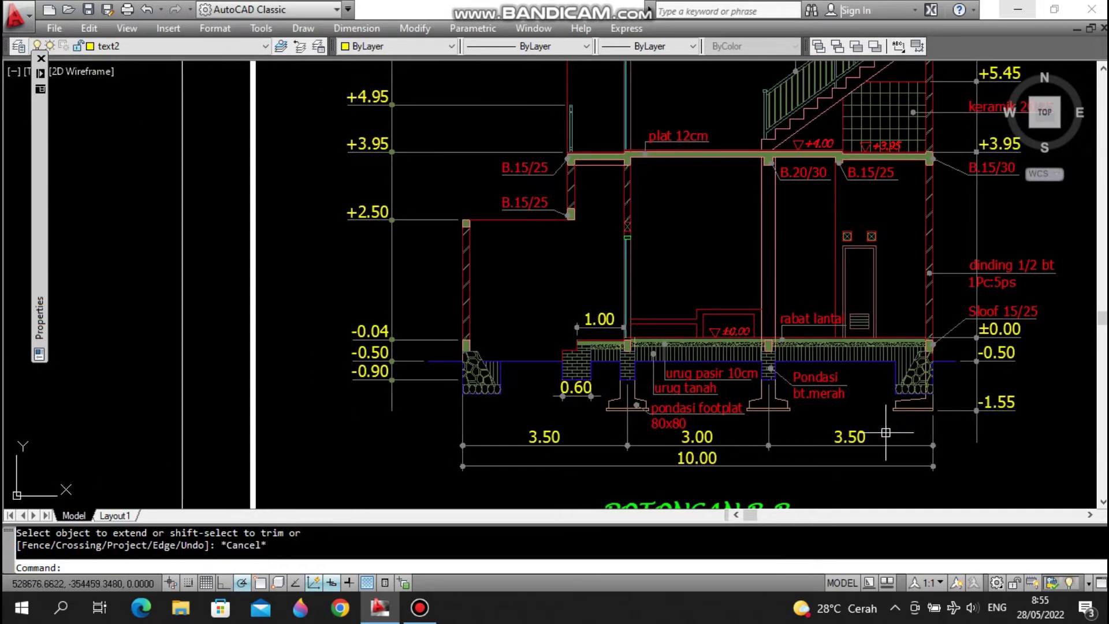
{"action": "scroll", "coordinate": [683, 409], "scroll_direction": "up", "scroll_amount": 2}
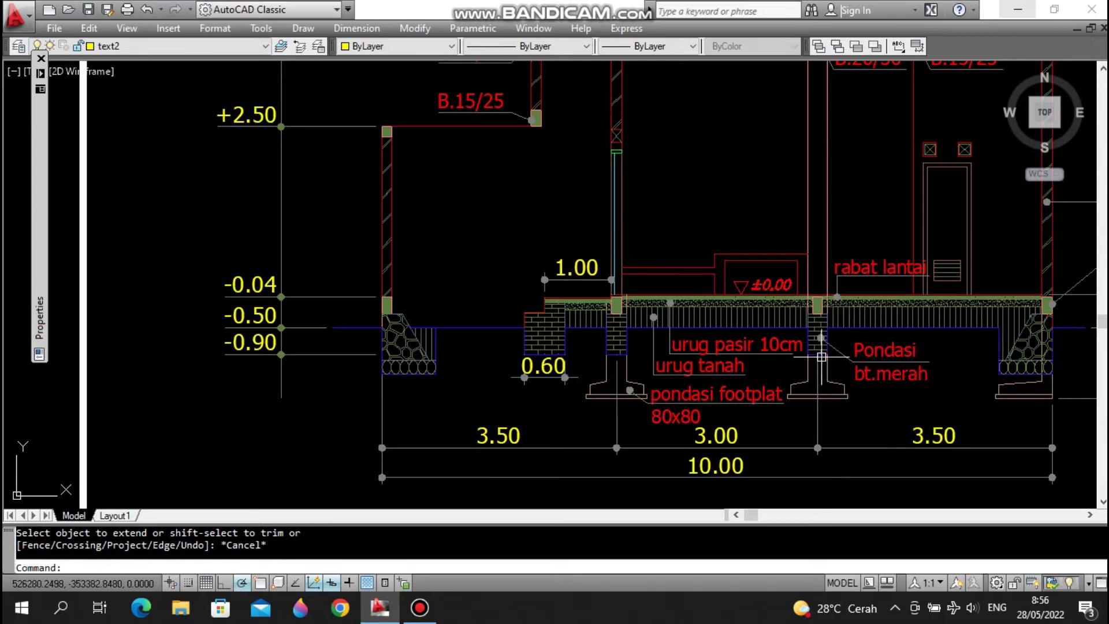
{"action": "mouse_move", "coordinate": [840, 348]}
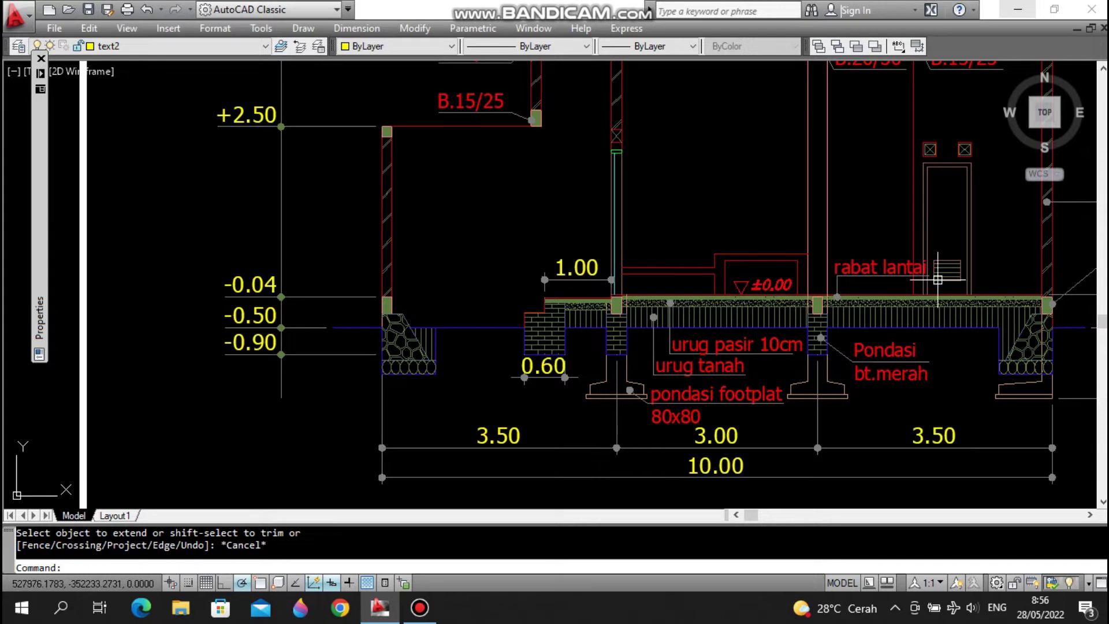
- Go to the RENCANA PONDASI sheet and read the sloof and footing sizes in its KETERANGAN table
{"action": "scroll", "coordinate": [740, 265], "scroll_direction": "down", "scroll_amount": 5}
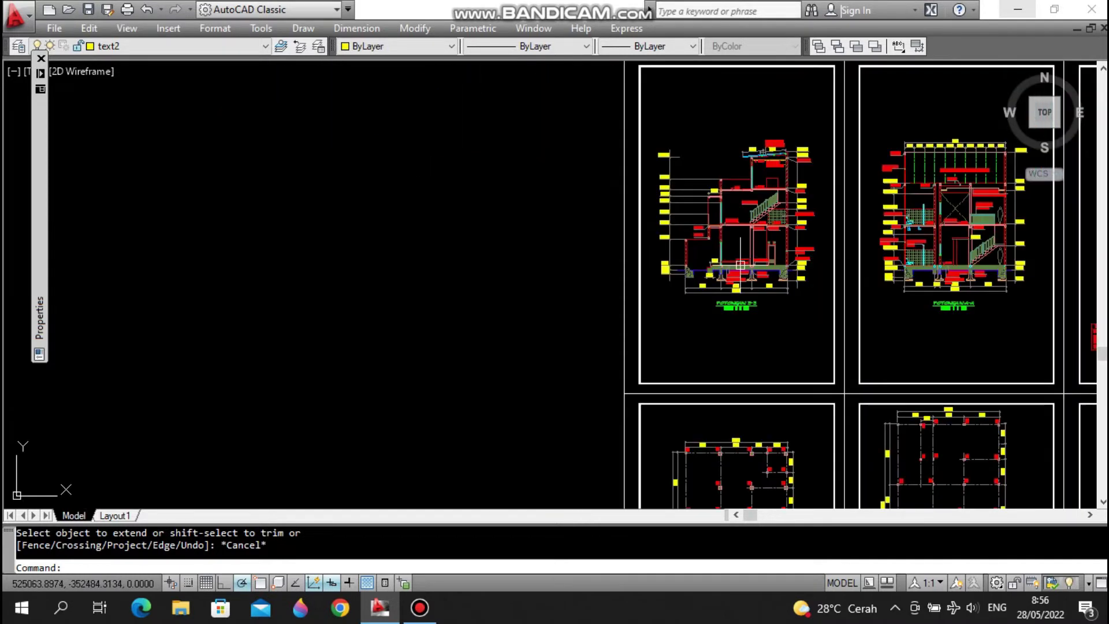
{"action": "mouse_move", "coordinate": [824, 268]}
{"action": "middle_mouse_down"}
{"action": "mouse_move", "coordinate": [722, 288]}
{"action": "mouse_move", "coordinate": [763, 279]}
{"action": "mouse_move", "coordinate": [642, 281]}
{"action": "middle_mouse_up"}
{"action": "middle_click_drag", "start_coordinate": [786, 287], "coordinate": [667, 290]}
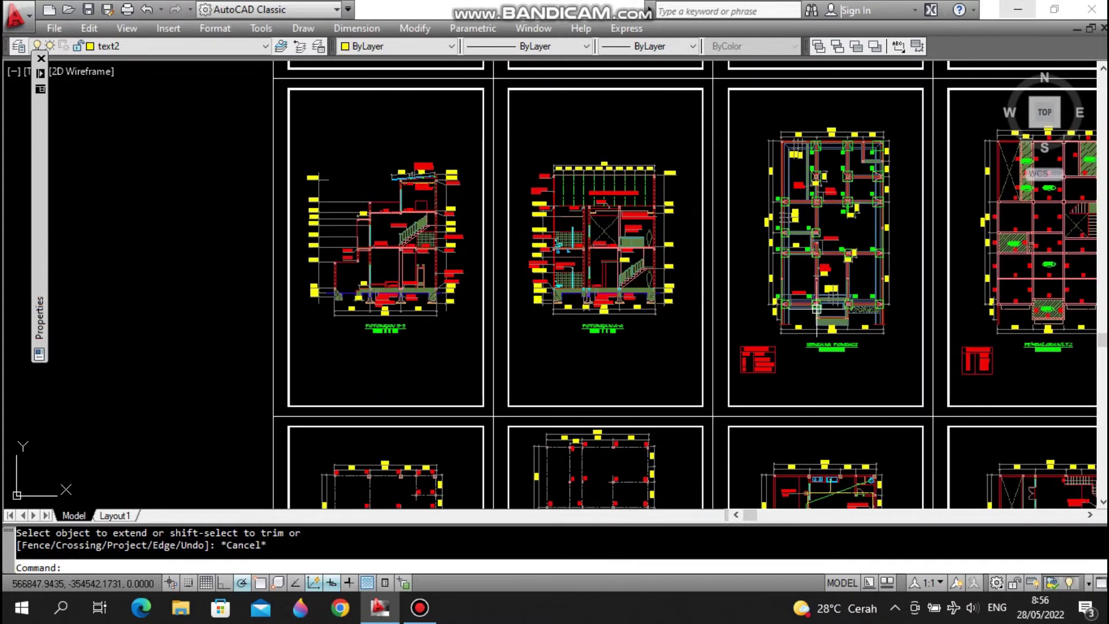
{"action": "scroll", "coordinate": [815, 308], "scroll_direction": "up", "scroll_amount": 5}
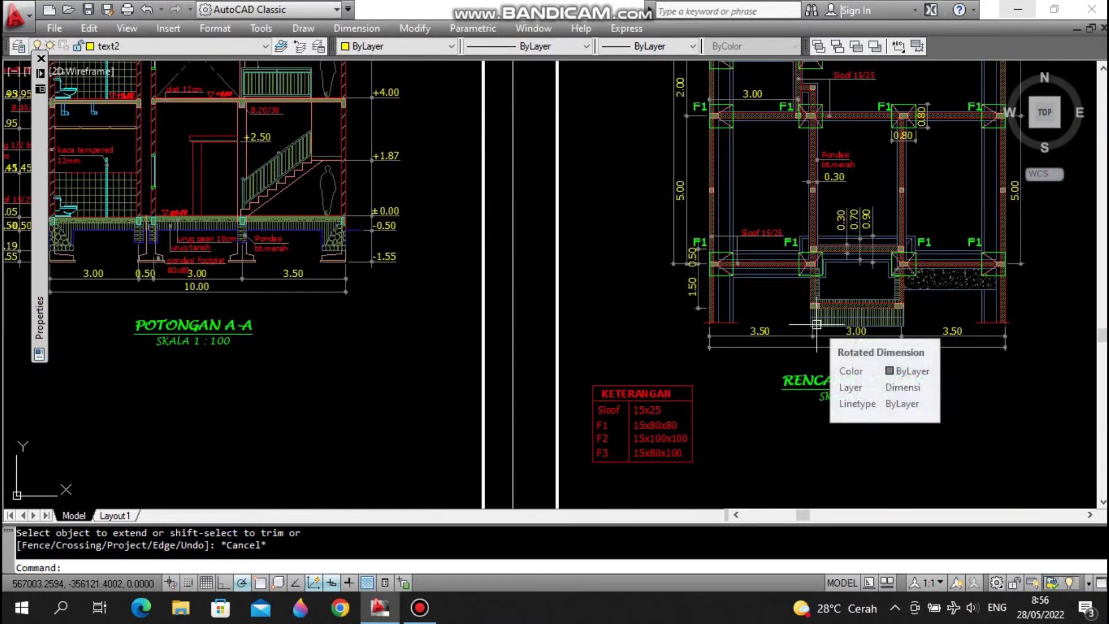
{"action": "scroll", "coordinate": [816, 324], "scroll_direction": "down", "scroll_amount": 2}
{"action": "middle_click_drag", "start_coordinate": [816, 328], "coordinate": [760, 351]}
{"action": "scroll", "coordinate": [756, 338], "scroll_direction": "up", "scroll_amount": 5}
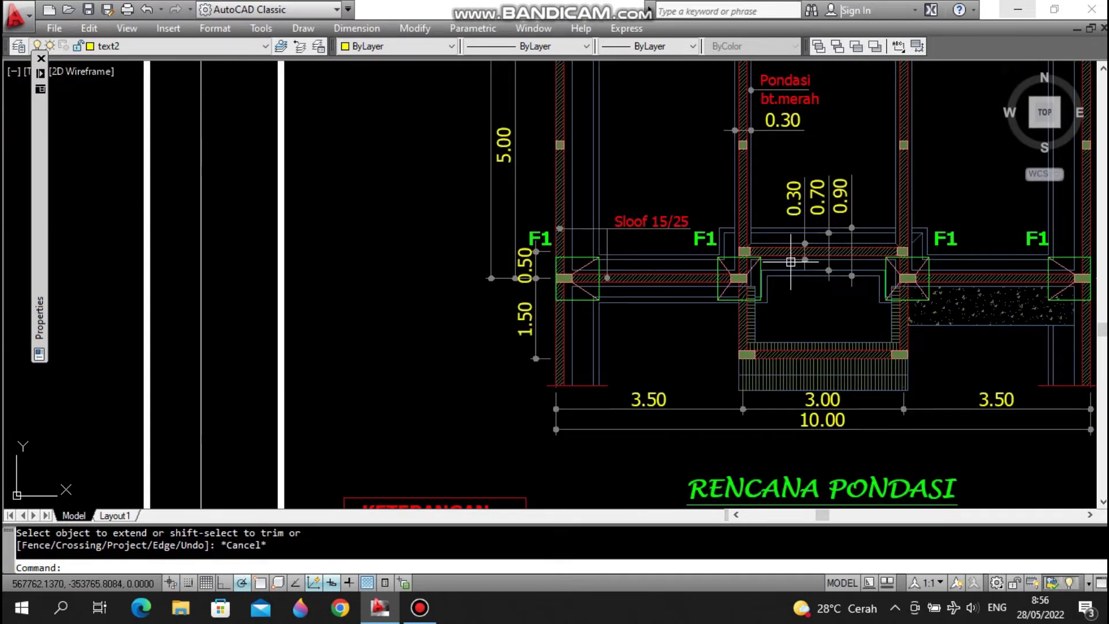
{"action": "middle_click_drag", "start_coordinate": [627, 416], "coordinate": [747, 218]}
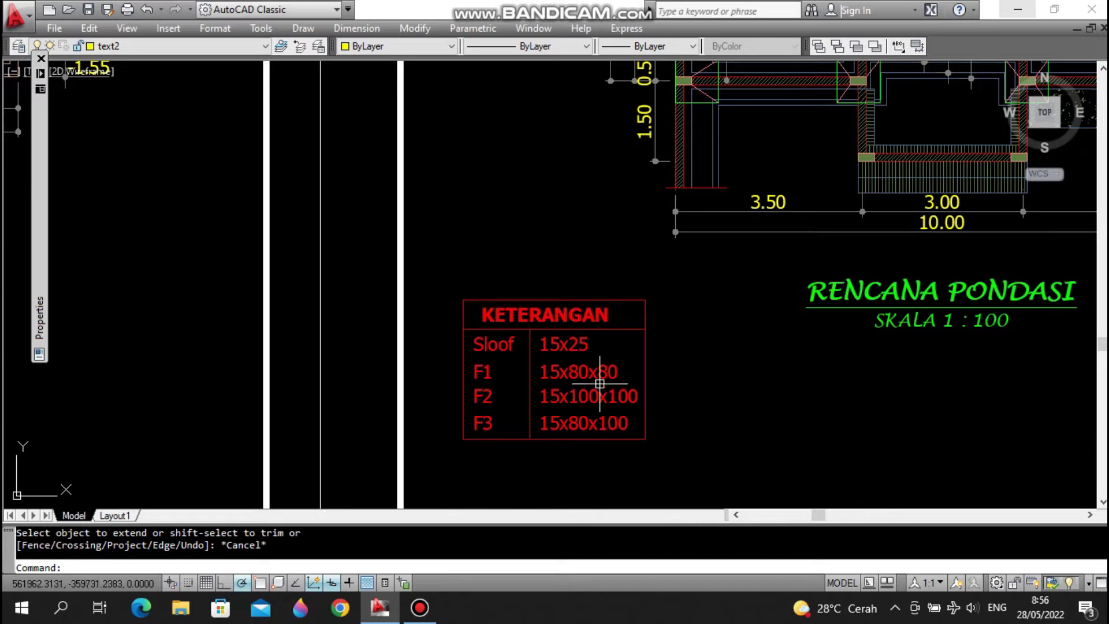
- Check the F1, F2 and F3 footings on the foundation plan against the sizes in the KETERANGAN table
{"action": "scroll", "coordinate": [615, 387], "scroll_direction": "down", "scroll_amount": 2}
{"action": "middle_click_drag", "start_coordinate": [831, 78], "coordinate": [823, 301]}
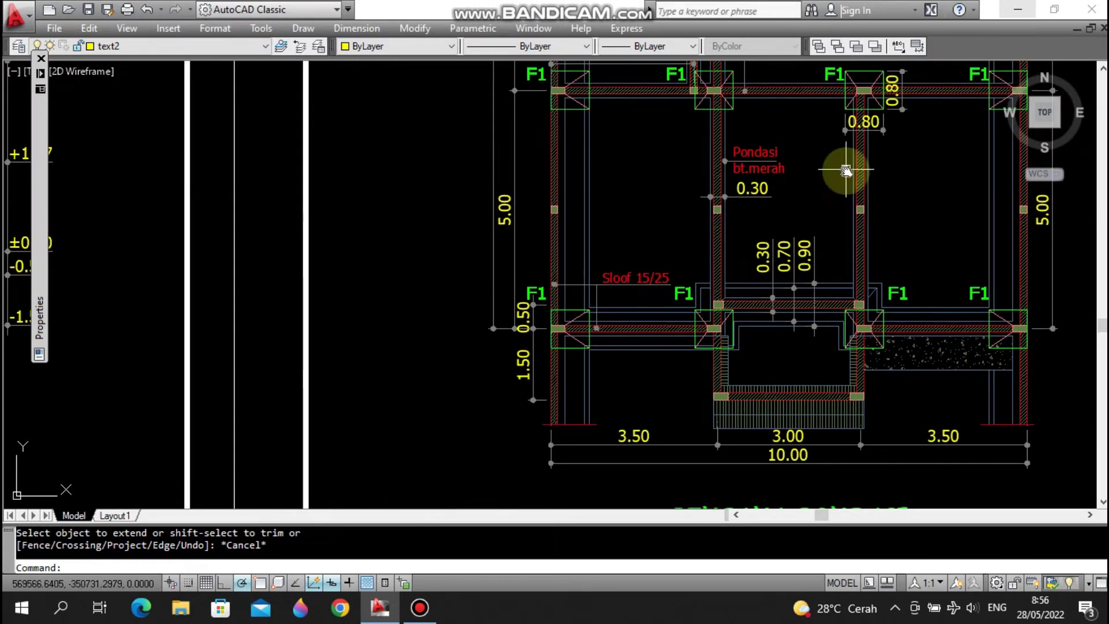
{"action": "middle_click_drag", "start_coordinate": [847, 174], "coordinate": [847, 339]}
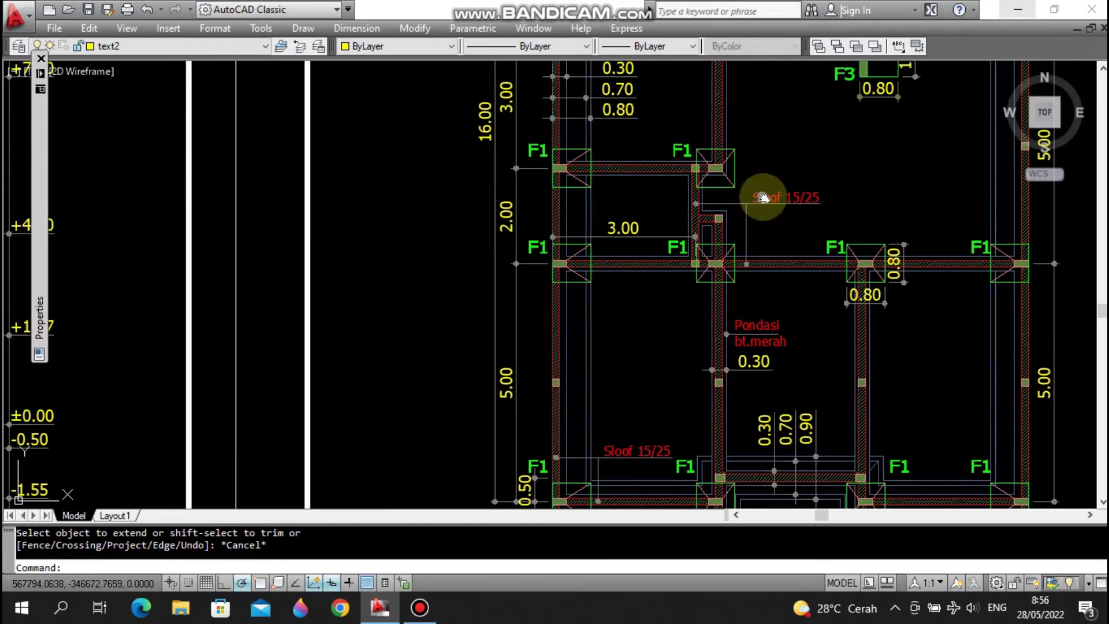
{"action": "middle_click_drag", "start_coordinate": [768, 193], "coordinate": [770, 349]}
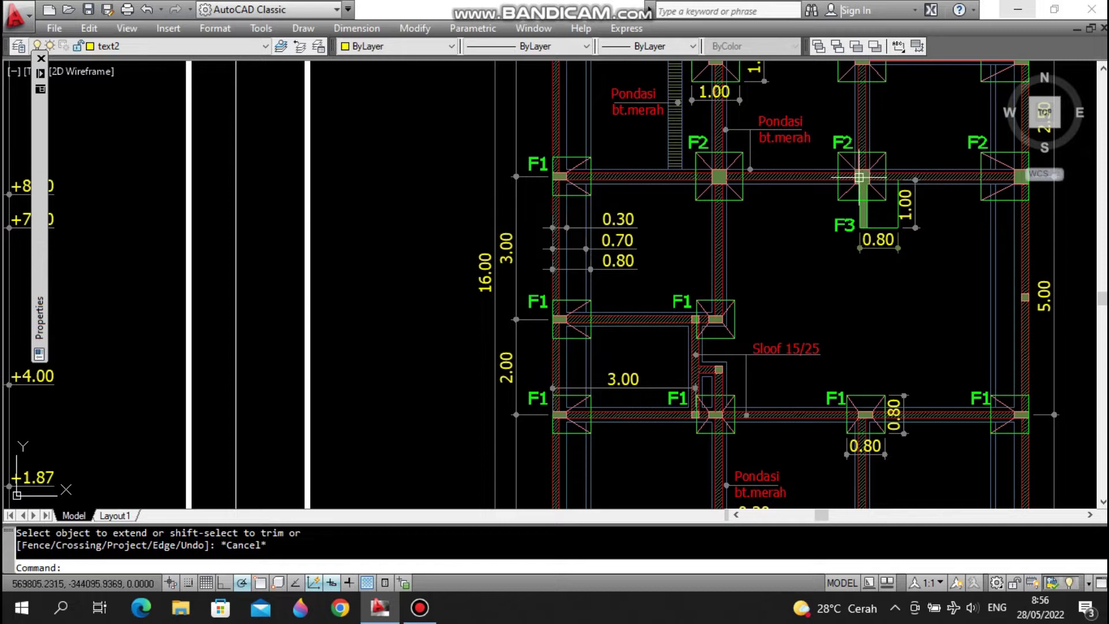
{"action": "scroll", "coordinate": [863, 188], "scroll_direction": "down", "scroll_amount": 4}
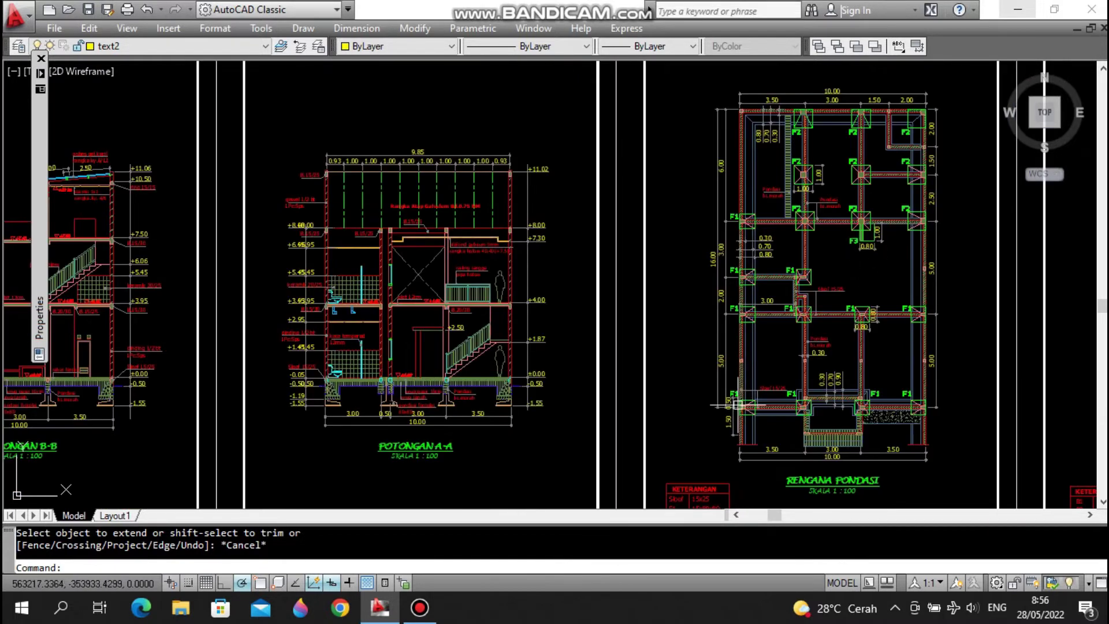
{"action": "scroll", "coordinate": [691, 388], "scroll_direction": "up", "scroll_amount": 4}
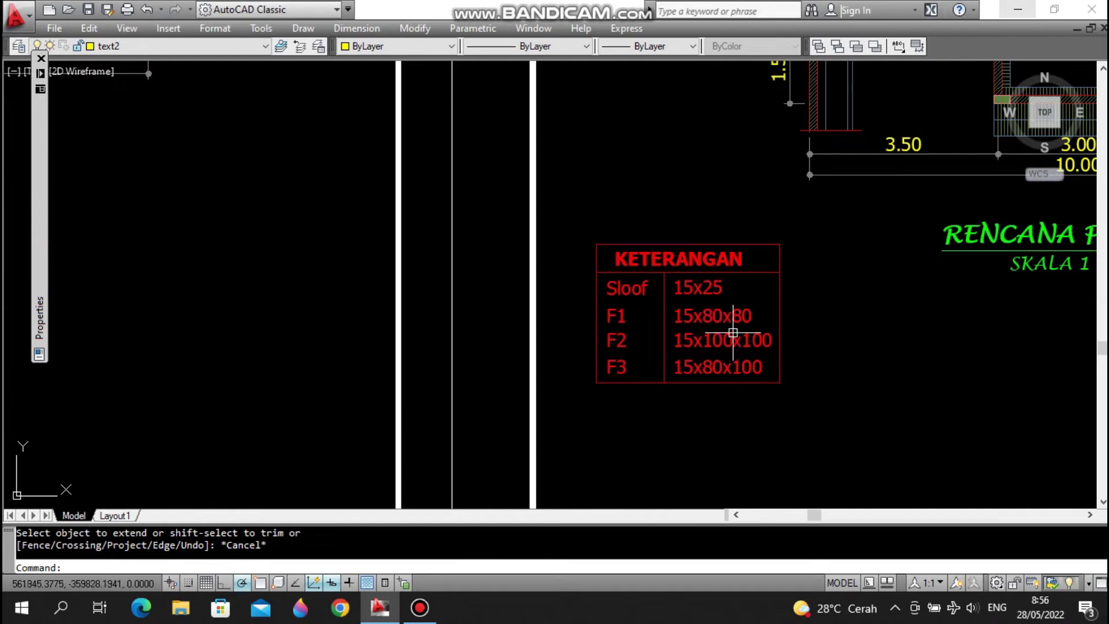
- Examine the rear F2 footings, the outer foundation lines, and the Pondasi bt.merah and Sloof 15/25 notes on the foundation plan
{"action": "scroll", "coordinate": [674, 379], "scroll_direction": "down", "scroll_amount": 5}
{"action": "middle_click_drag", "start_coordinate": [771, 208], "coordinate": [775, 265]}
{"action": "scroll", "coordinate": [774, 264], "scroll_direction": "up", "scroll_amount": 3}
{"action": "scroll", "coordinate": [814, 173], "scroll_direction": "up", "scroll_amount": 3}
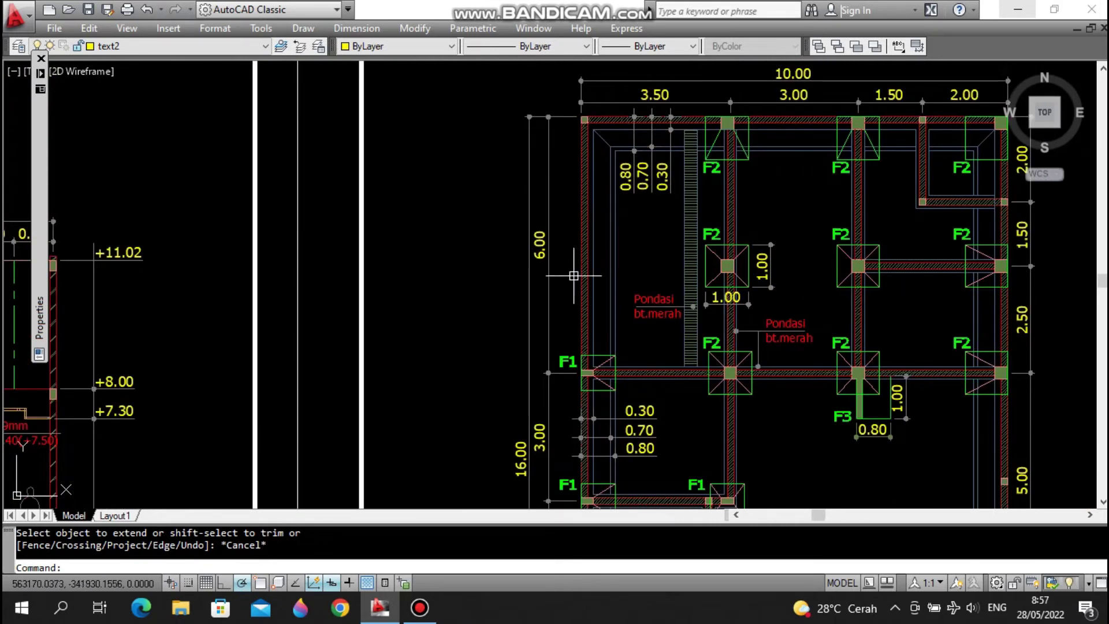
{"action": "scroll", "coordinate": [678, 223], "scroll_direction": "down", "scroll_amount": 3}
{"action": "middle_click_drag", "start_coordinate": [787, 235], "coordinate": [778, 125]}
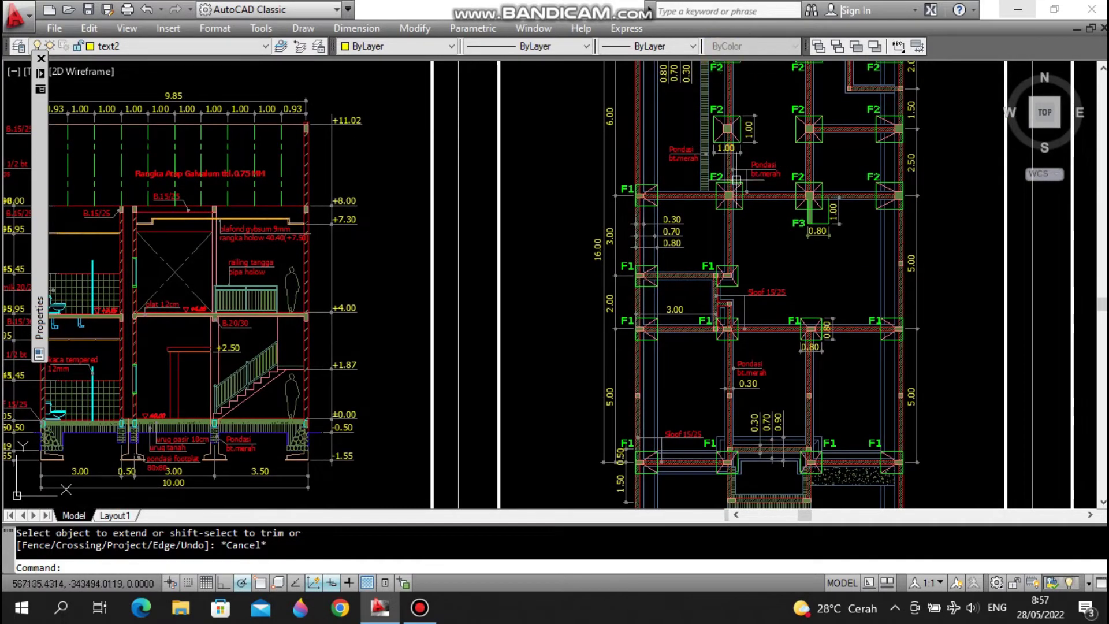
{"action": "scroll", "coordinate": [731, 292], "scroll_direction": "up", "scroll_amount": 2}
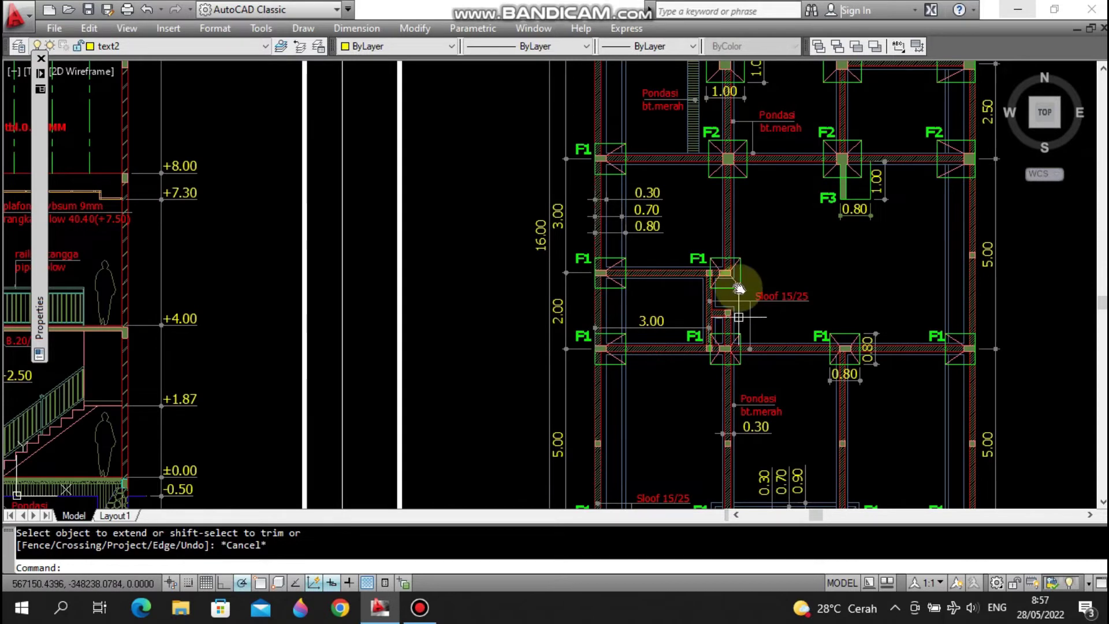
{"action": "middle_click_drag", "start_coordinate": [739, 288], "coordinate": [745, 220]}
{"action": "scroll", "coordinate": [743, 282], "scroll_direction": "up", "scroll_amount": 3}
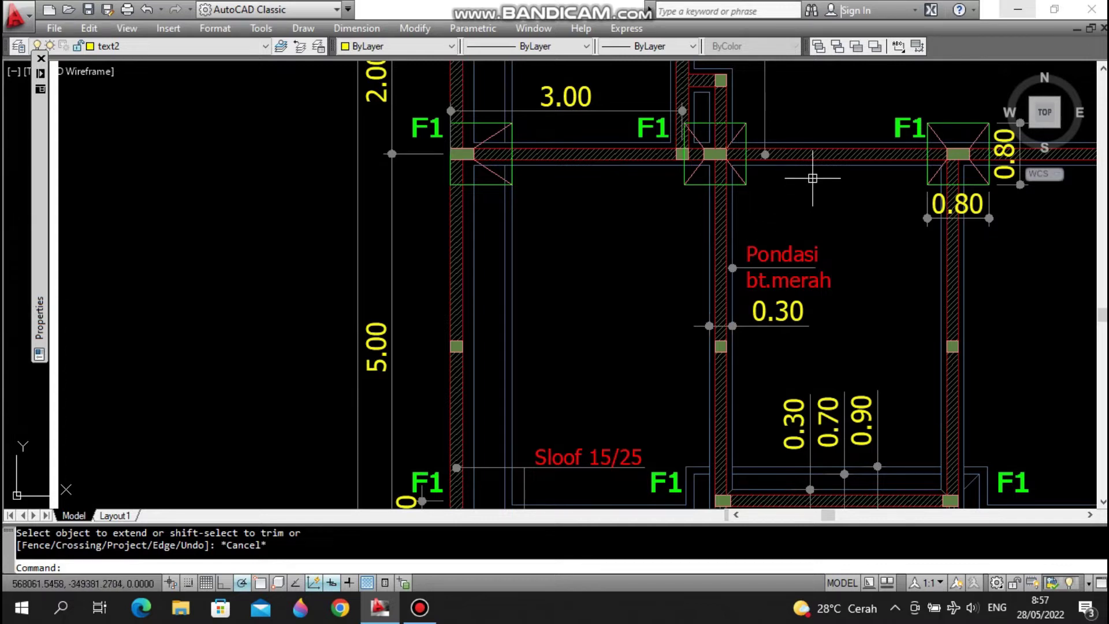
- Review the foundation width dimensions and the overall grid dimensions from the front to the rear of RENCANA PONDASI
{"action": "scroll", "coordinate": [647, 219], "scroll_direction": "down", "scroll_amount": 6}
{"action": "scroll", "coordinate": [726, 239], "scroll_direction": "up", "scroll_amount": 4}
{"action": "scroll", "coordinate": [768, 289], "scroll_direction": "down", "scroll_amount": 1}
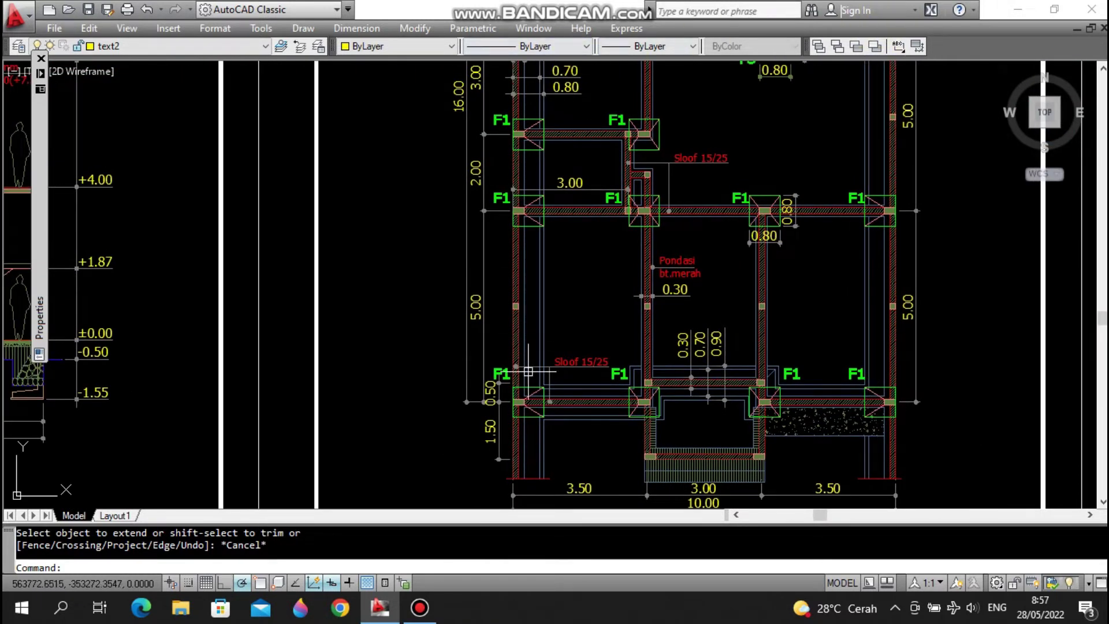
{"action": "middle_click_drag", "start_coordinate": [565, 170], "coordinate": [564, 365]}
{"action": "middle_click_drag", "start_coordinate": [564, 101], "coordinate": [564, 231]}
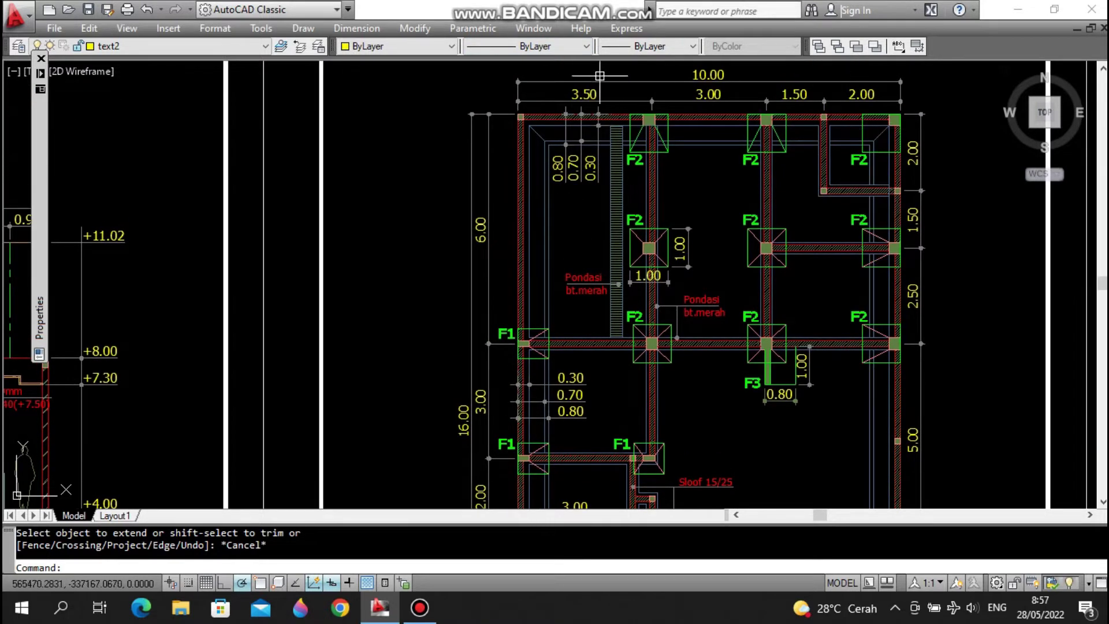
{"action": "middle_click_drag", "start_coordinate": [572, 306], "coordinate": [613, 206]}
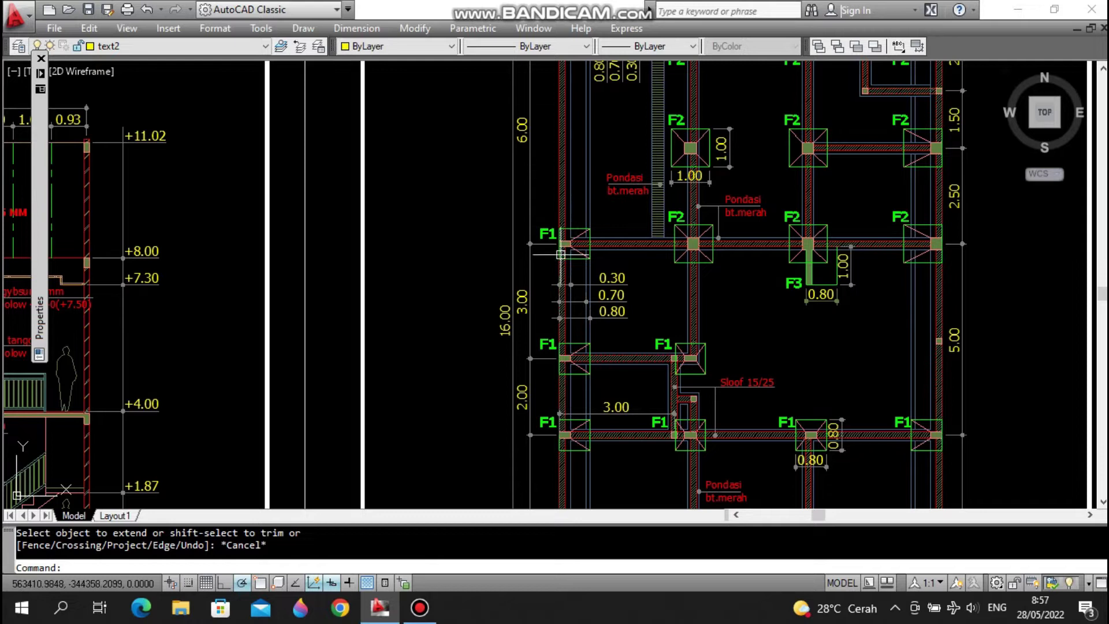
{"action": "middle_click_drag", "start_coordinate": [572, 137], "coordinate": [578, 321]}
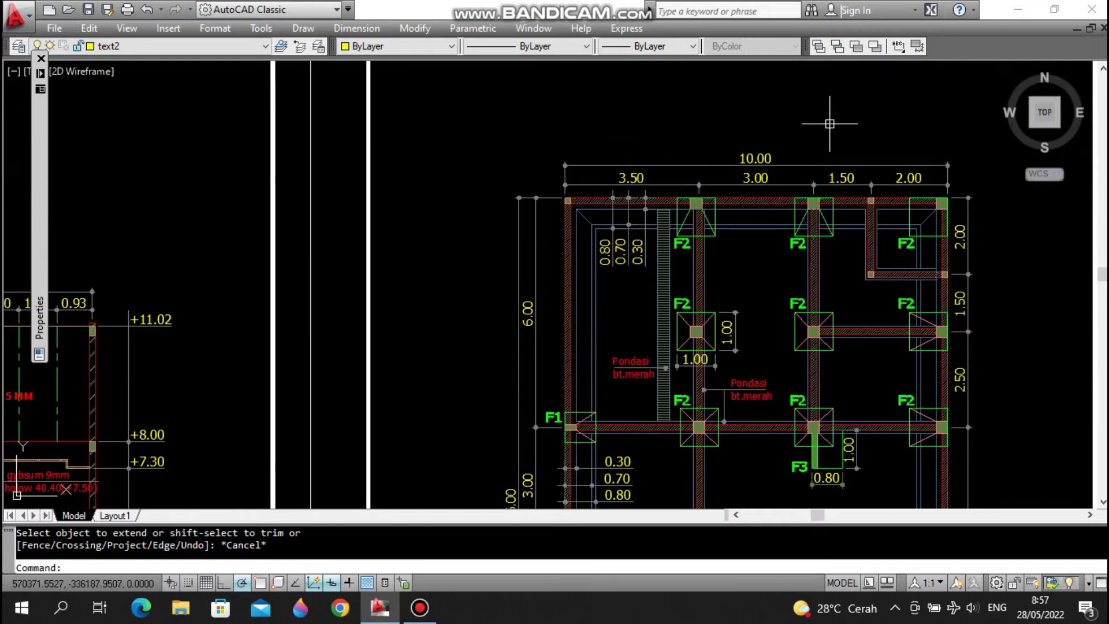
{"action": "middle_click_drag", "start_coordinate": [761, 279], "coordinate": [754, 226]}
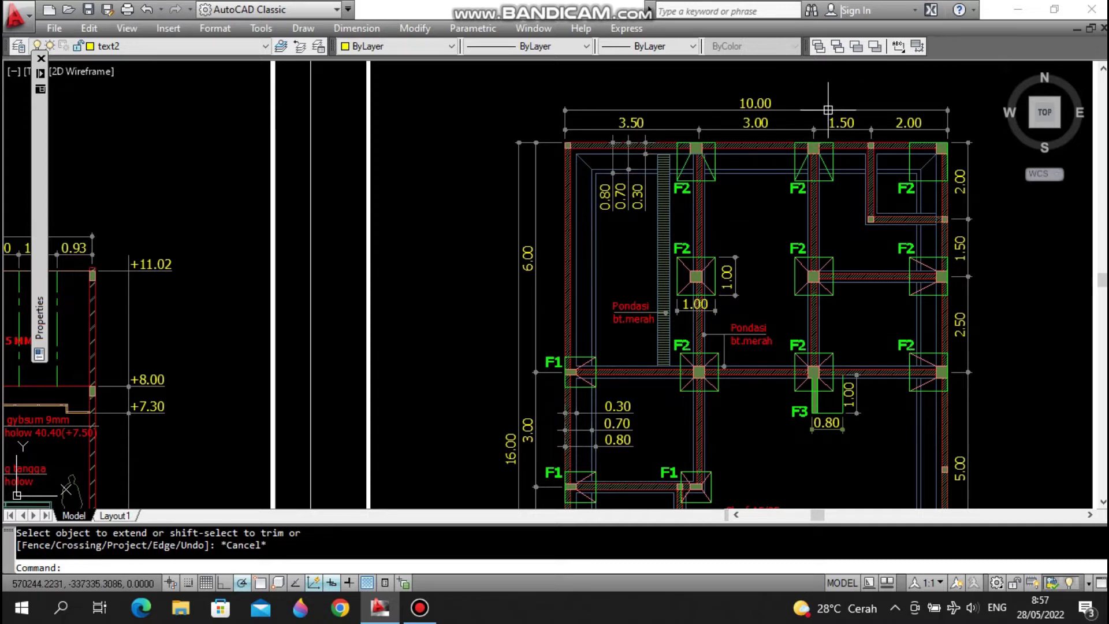
- Go to the PEMBALOKAN LT.2 sheet and read the B1 to B4 beam sizes in its KETERANGAN table
{"action": "scroll", "coordinate": [827, 110], "scroll_direction": "down", "scroll_amount": 6}
{"action": "mouse_move", "coordinate": [761, 316]}
{"action": "middle_mouse_down"}
{"action": "mouse_move", "coordinate": [724, 295]}
{"action": "mouse_move", "coordinate": [682, 321]}
{"action": "middle_mouse_up"}
{"action": "scroll", "coordinate": [761, 333], "scroll_direction": "up", "scroll_amount": 5}
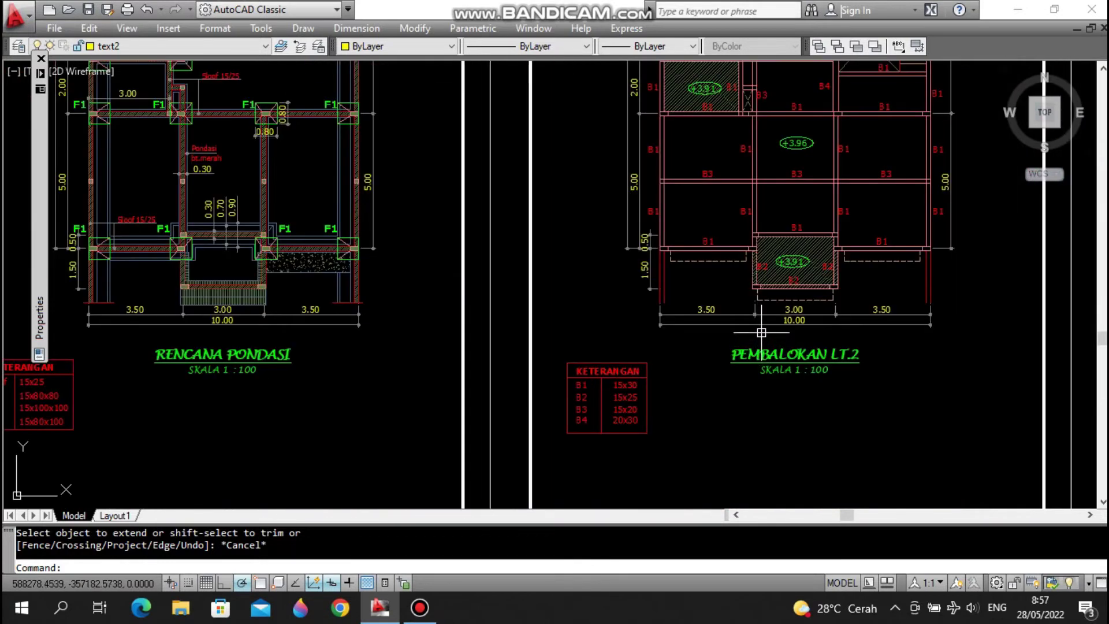
{"action": "middle_click_drag", "start_coordinate": [809, 309], "coordinate": [803, 357]}
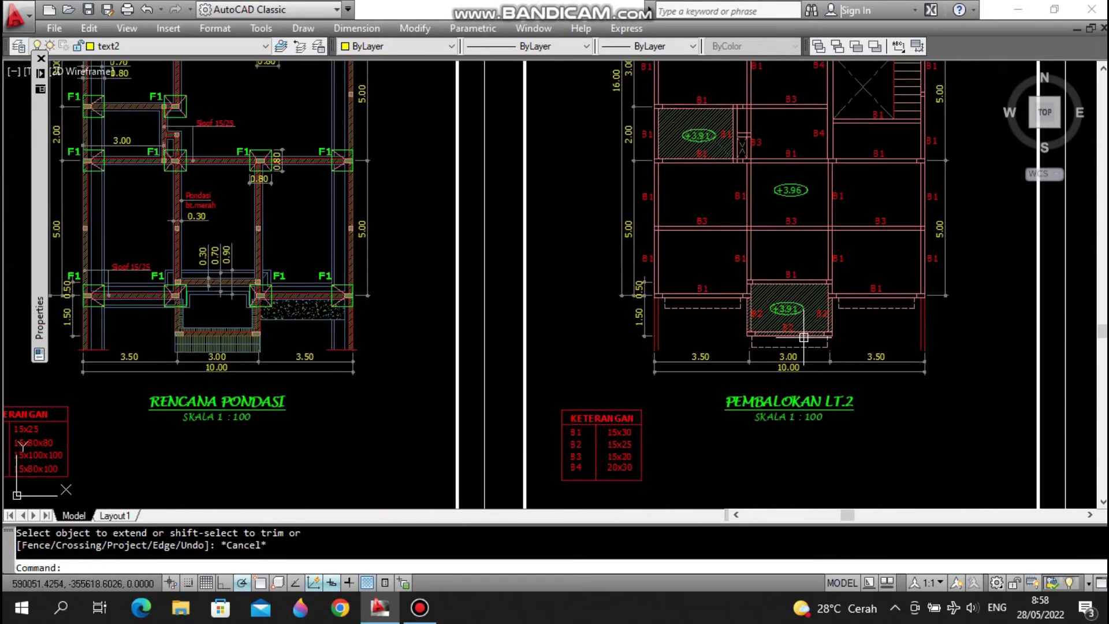
{"action": "scroll", "coordinate": [799, 317], "scroll_direction": "up", "scroll_amount": 2}
{"action": "middle_click_drag", "start_coordinate": [770, 210], "coordinate": [787, 99]}
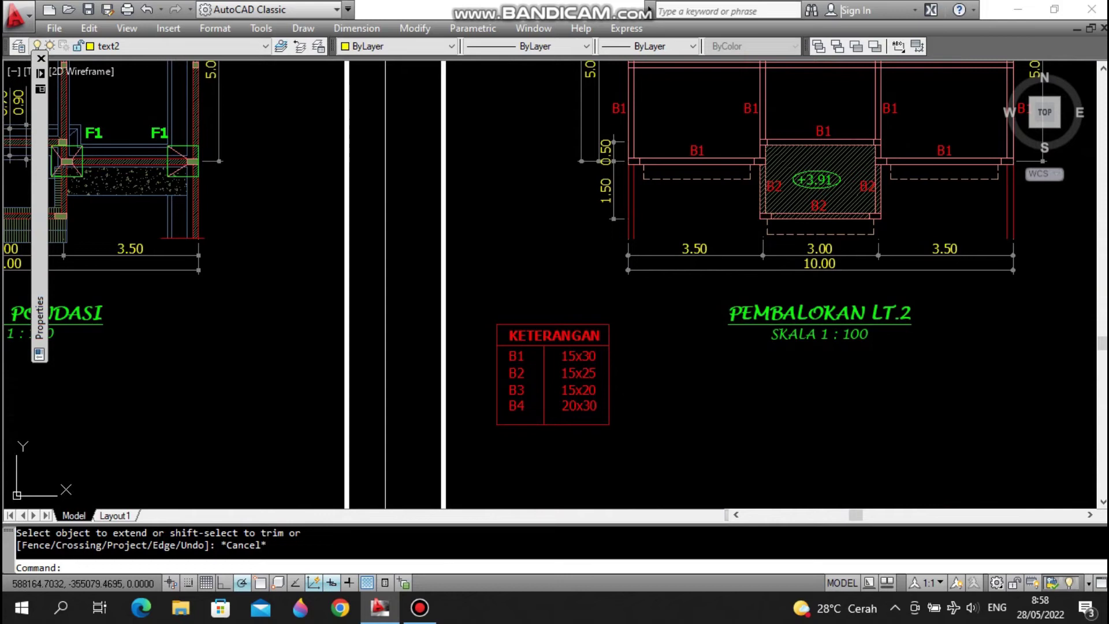
{"action": "scroll", "coordinate": [511, 370], "scroll_direction": "up", "scroll_amount": 2}
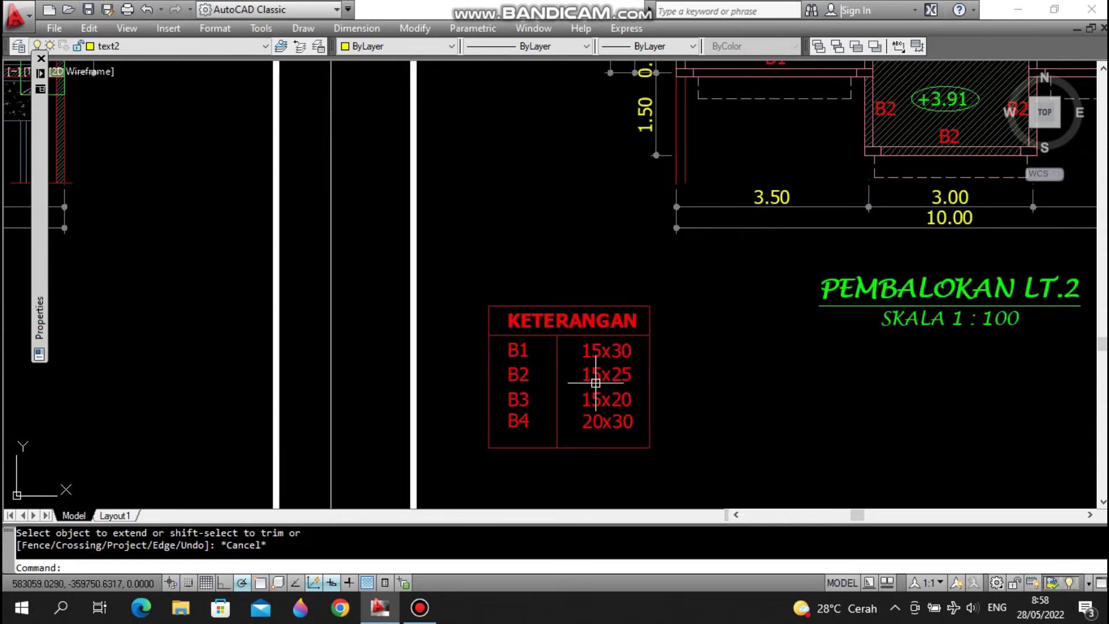
{"action": "scroll", "coordinate": [656, 324], "scroll_direction": "down", "scroll_amount": 4}
- Examine the B1 and B3 beams and the +3.96 and +3.91 slab level marks in the front half of PEMBALOKAN LT.2
{"action": "scroll", "coordinate": [775, 287], "scroll_direction": "up", "scroll_amount": 4}
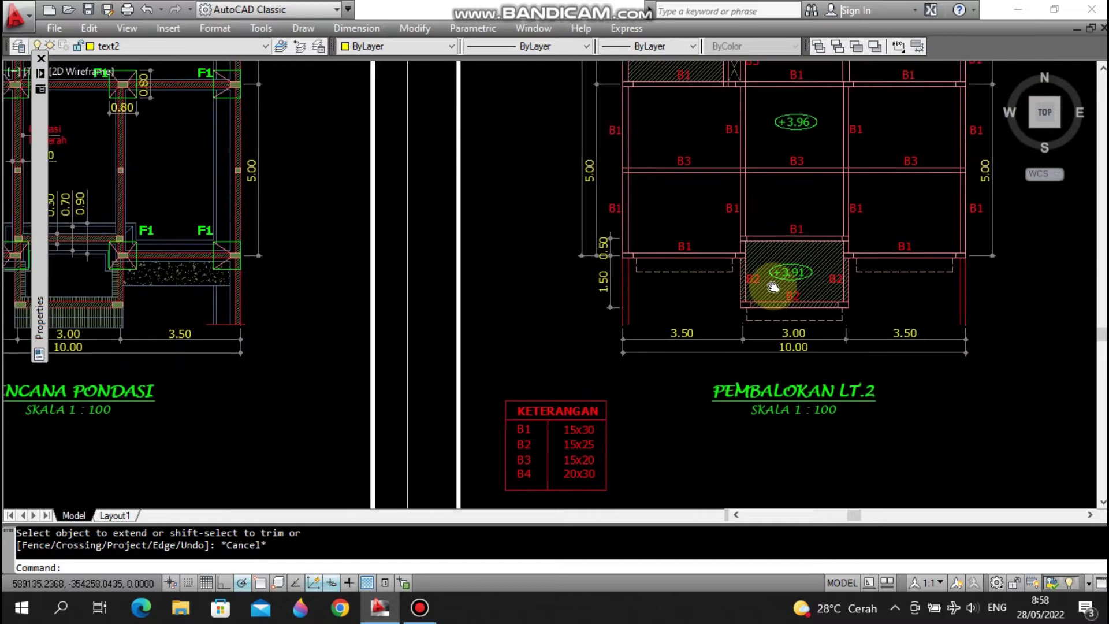
{"action": "middle_click_drag", "start_coordinate": [803, 167], "coordinate": [804, 282]}
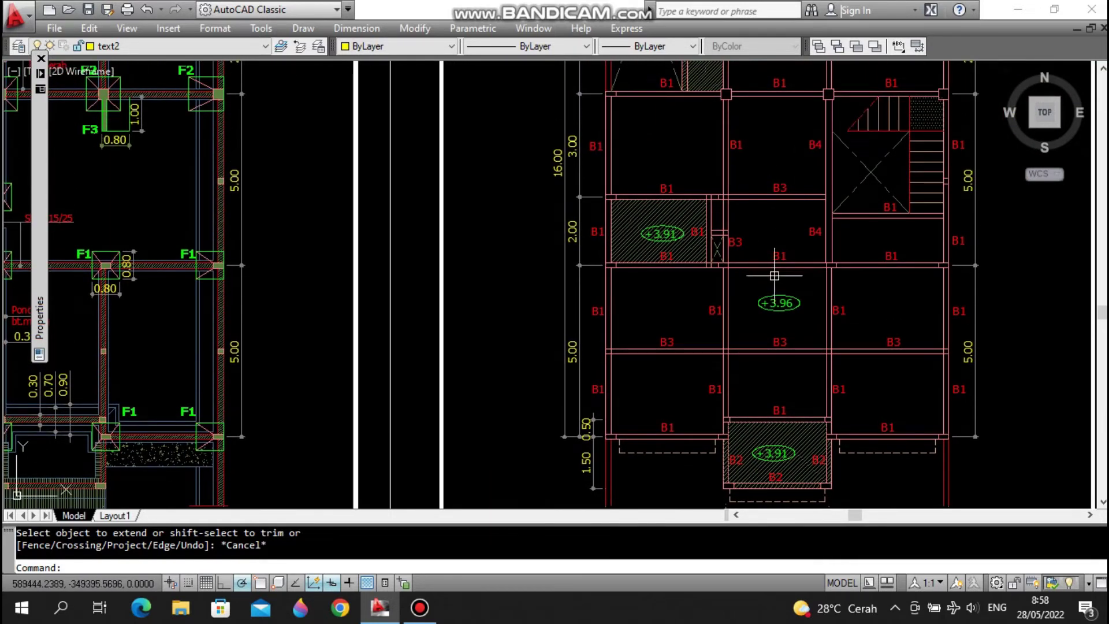
{"action": "mouse_move", "coordinate": [615, 381]}
{"action": "middle_mouse_down"}
{"action": "mouse_move", "coordinate": [673, 116]}
{"action": "mouse_move", "coordinate": [683, 116]}
{"action": "mouse_move", "coordinate": [683, 312]}
{"action": "middle_mouse_up"}
{"action": "scroll", "coordinate": [843, 241], "scroll_direction": "up", "scroll_amount": 3}
{"action": "middle_click_drag", "start_coordinate": [796, 180], "coordinate": [794, 312]}
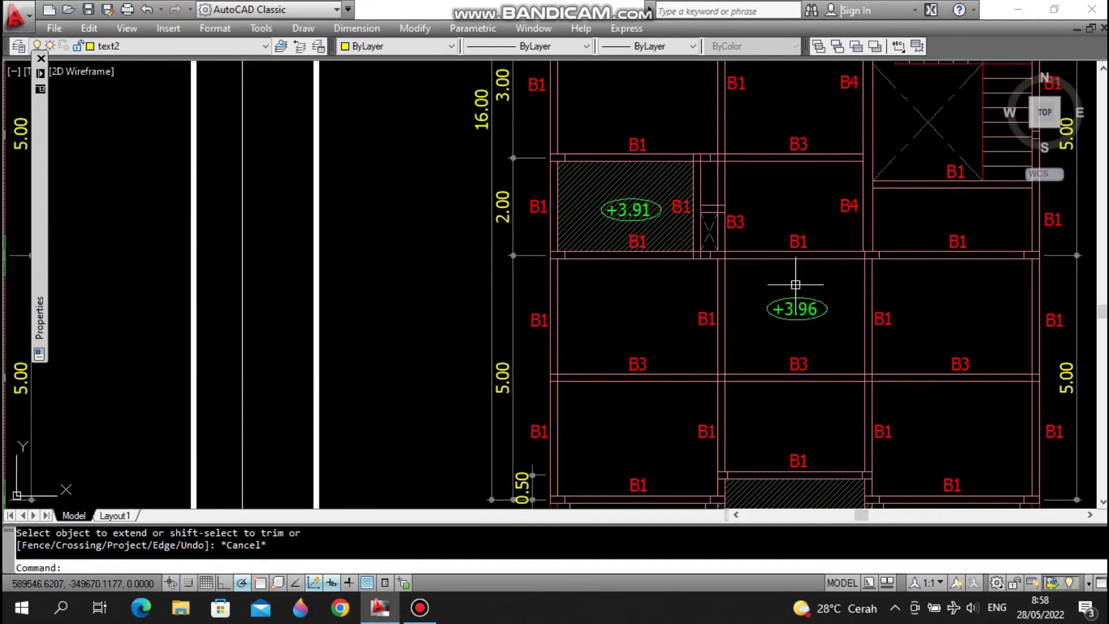
{"action": "middle_click_drag", "start_coordinate": [779, 235], "coordinate": [774, 281]}
{"action": "middle_click_drag", "start_coordinate": [802, 370], "coordinate": [787, 231]}
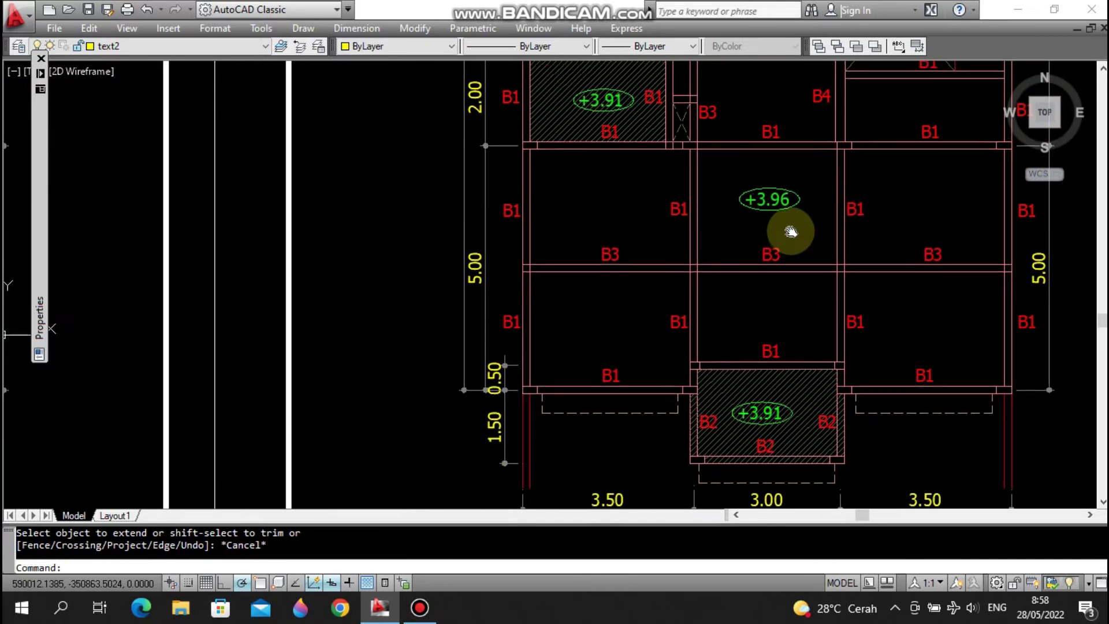
- Check the B2 beams around the hatched front terrace slab against the PEMBALOKAN LT.2 KETERANGAN table
{"action": "middle_click_drag", "start_coordinate": [762, 416], "coordinate": [755, 216]}
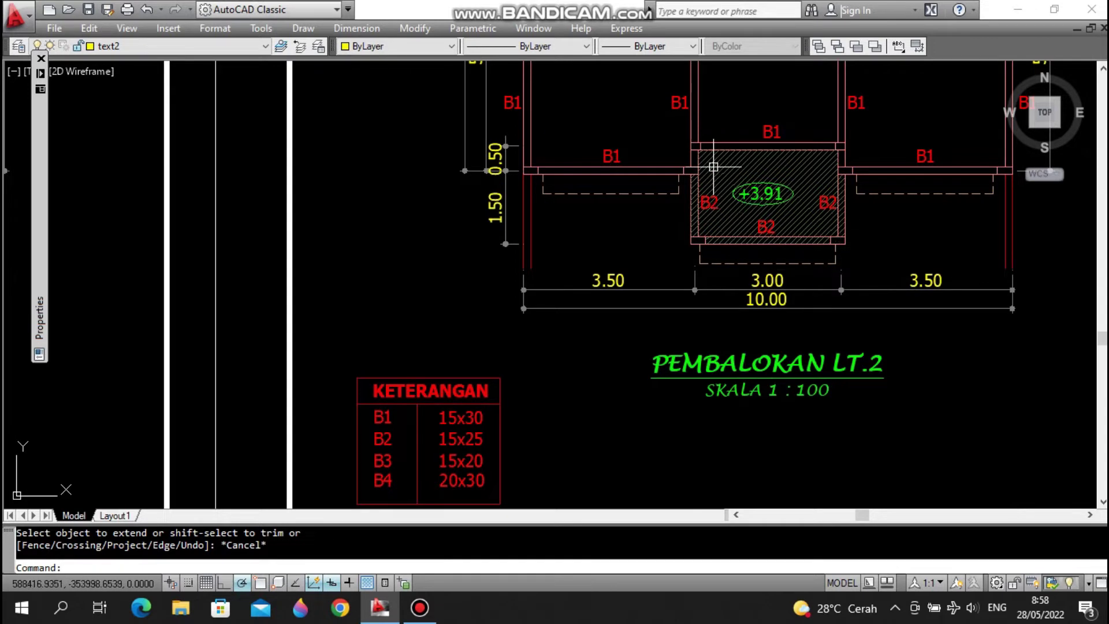
{"action": "scroll", "coordinate": [809, 203], "scroll_direction": "up", "scroll_amount": 2}
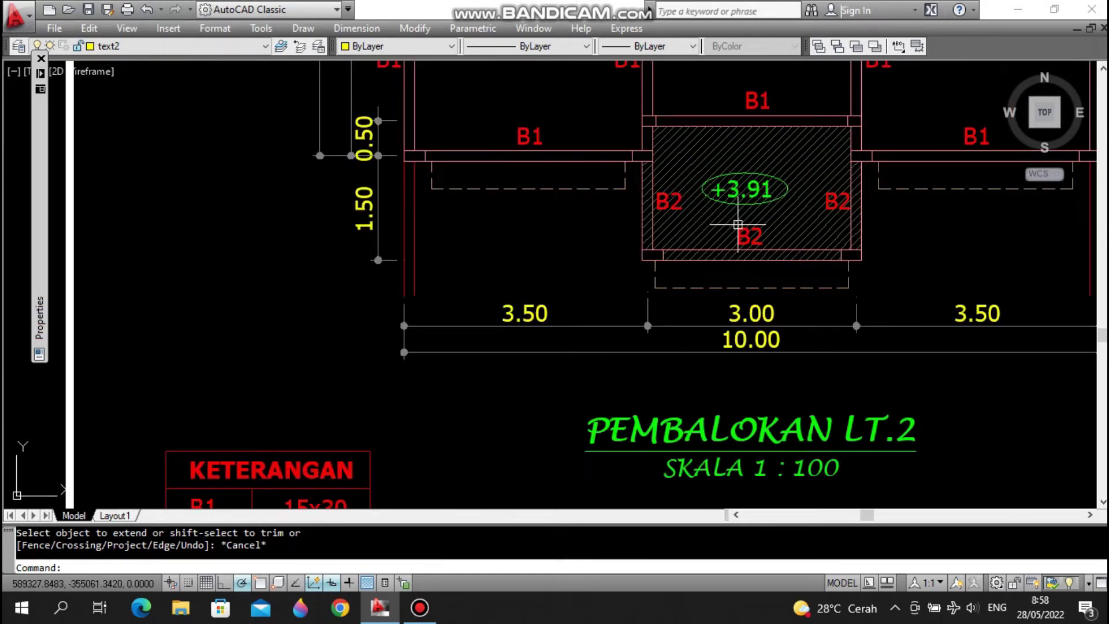
{"action": "scroll", "coordinate": [760, 220], "scroll_direction": "down", "scroll_amount": 2}
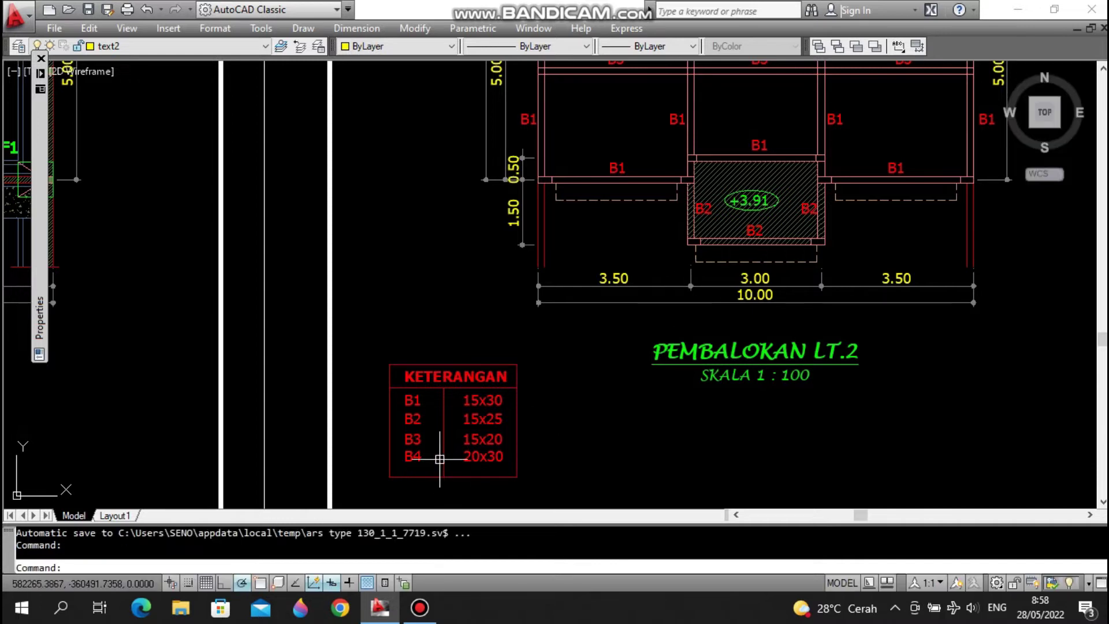
- Inspect the B4 beams beside the stair opening and the B1 and B2 beams in the rear bays of PEMBALOKAN LT.2
{"action": "middle_click_drag", "start_coordinate": [701, 297], "coordinate": [708, 468]}
{"action": "middle_click_drag", "start_coordinate": [774, 203], "coordinate": [768, 364]}
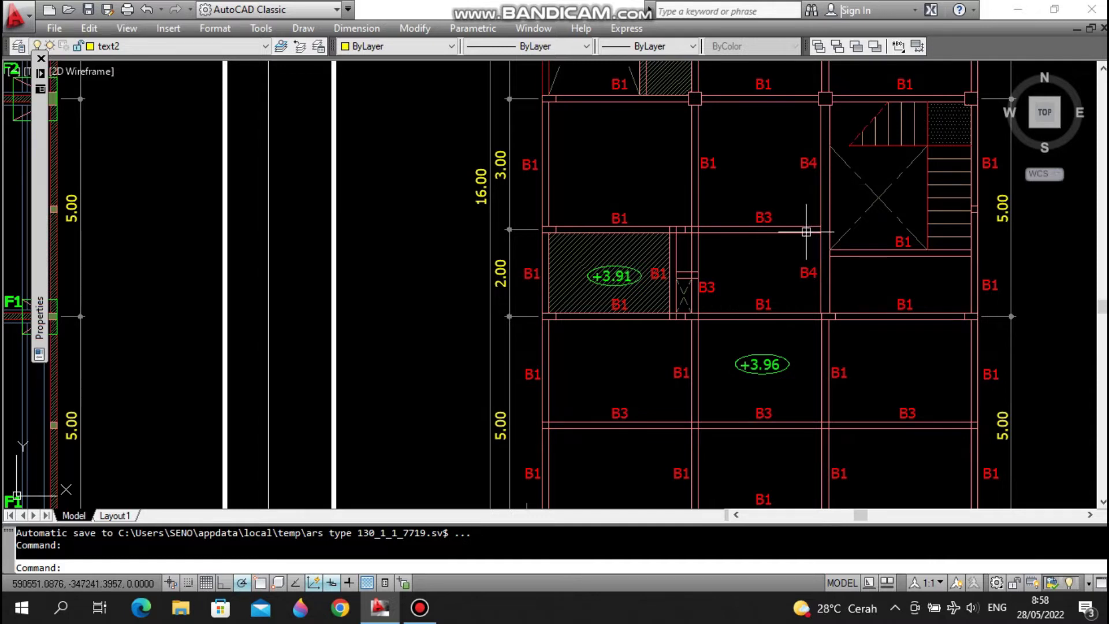
{"action": "mouse_move", "coordinate": [824, 179]}
{"action": "middle_mouse_down"}
{"action": "mouse_move", "coordinate": [809, 295]}
{"action": "mouse_move", "coordinate": [820, 246]}
{"action": "mouse_move", "coordinate": [820, 267]}
{"action": "middle_mouse_up"}
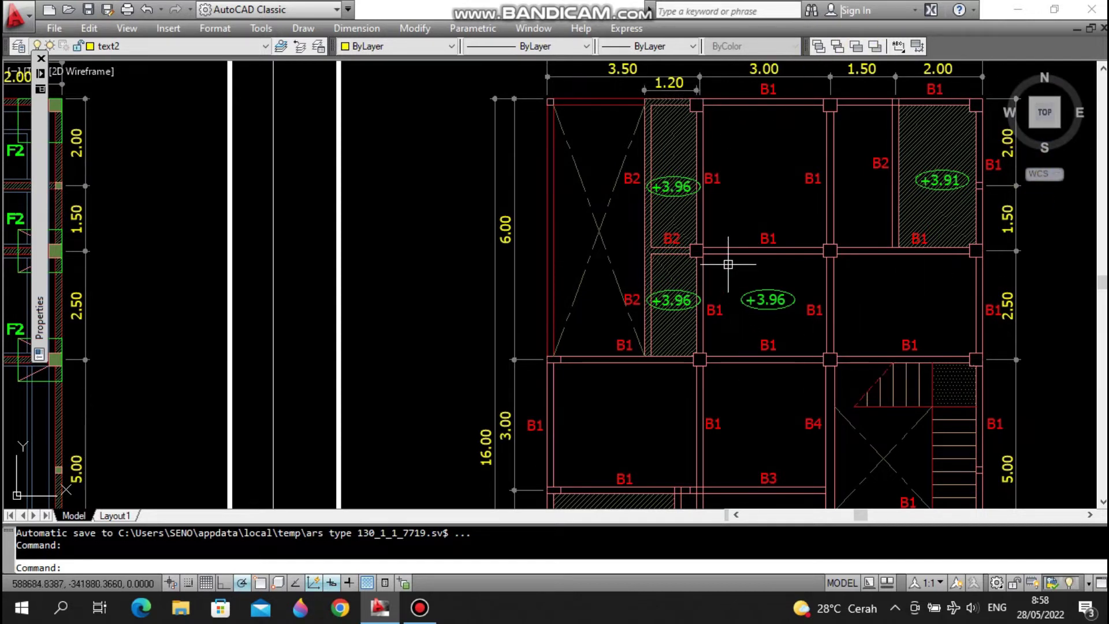
- Go to the RENCANA ATAP sheet and examine the front gable outline and the Rangka Atap Galvalum note
{"action": "scroll", "coordinate": [849, 182], "scroll_direction": "down", "scroll_amount": 5}
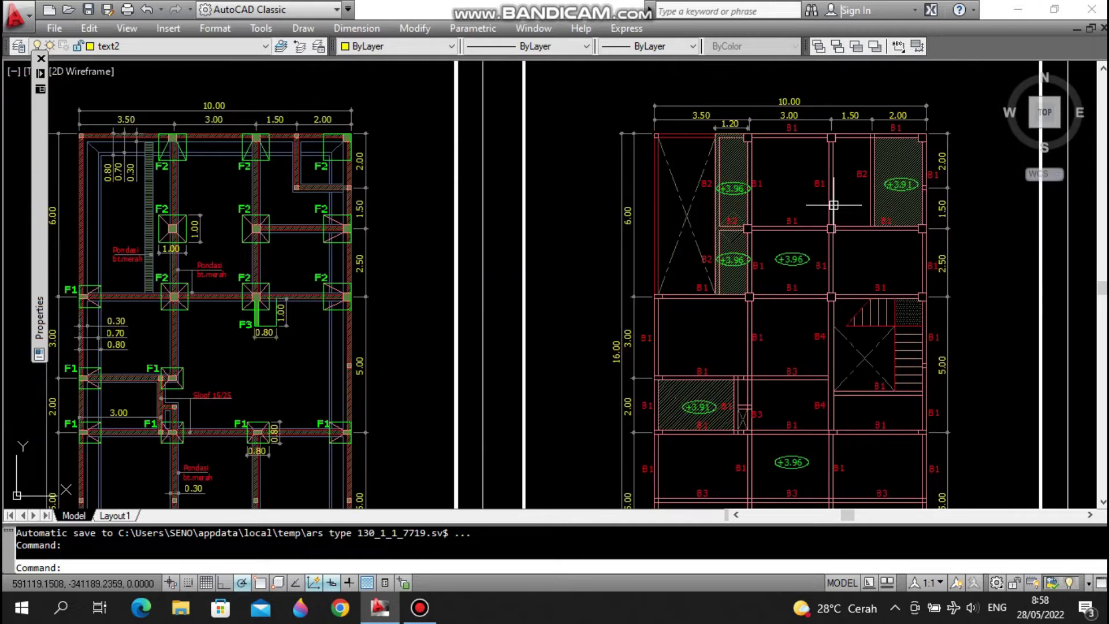
{"action": "scroll", "coordinate": [807, 313], "scroll_direction": "down", "scroll_amount": 2}
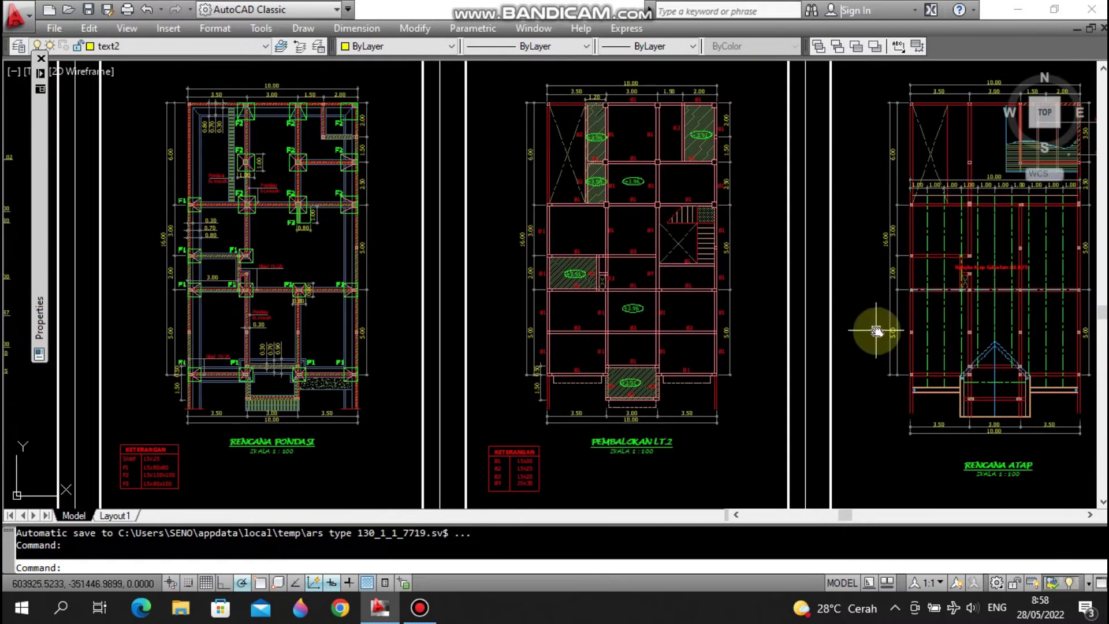
{"action": "scroll", "coordinate": [737, 302], "scroll_direction": "up", "scroll_amount": 2}
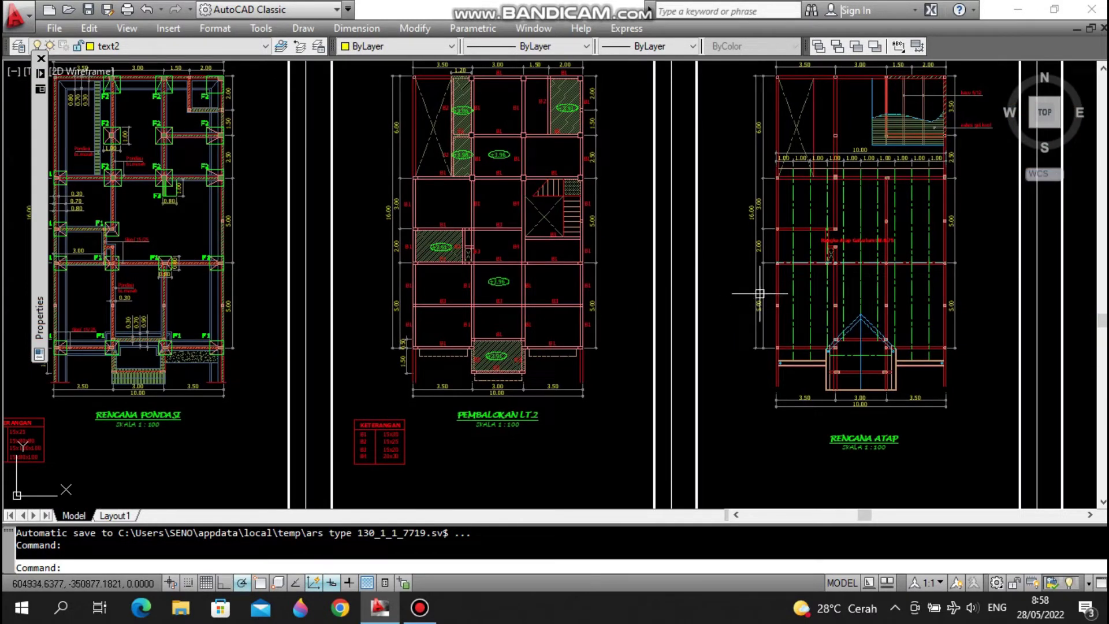
{"action": "scroll", "coordinate": [905, 292], "scroll_direction": "down", "scroll_amount": 3}
{"action": "scroll", "coordinate": [814, 302], "scroll_direction": "up", "scroll_amount": 5}
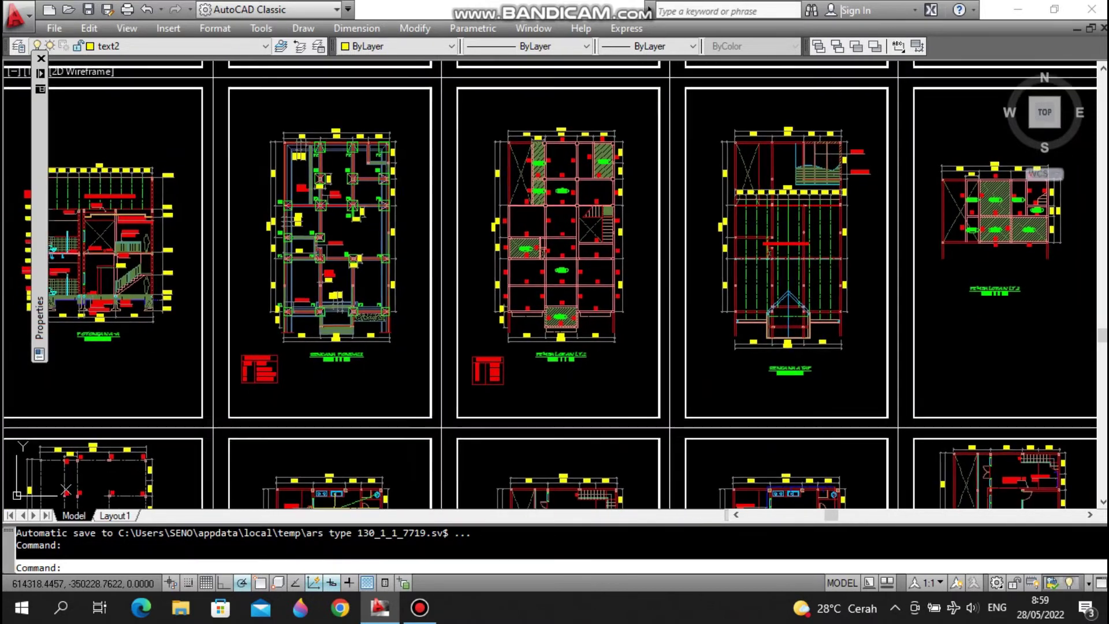
{"action": "scroll", "coordinate": [814, 302], "scroll_direction": "down", "scroll_amount": 1}
{"action": "scroll", "coordinate": [829, 273], "scroll_direction": "up", "scroll_amount": 1}
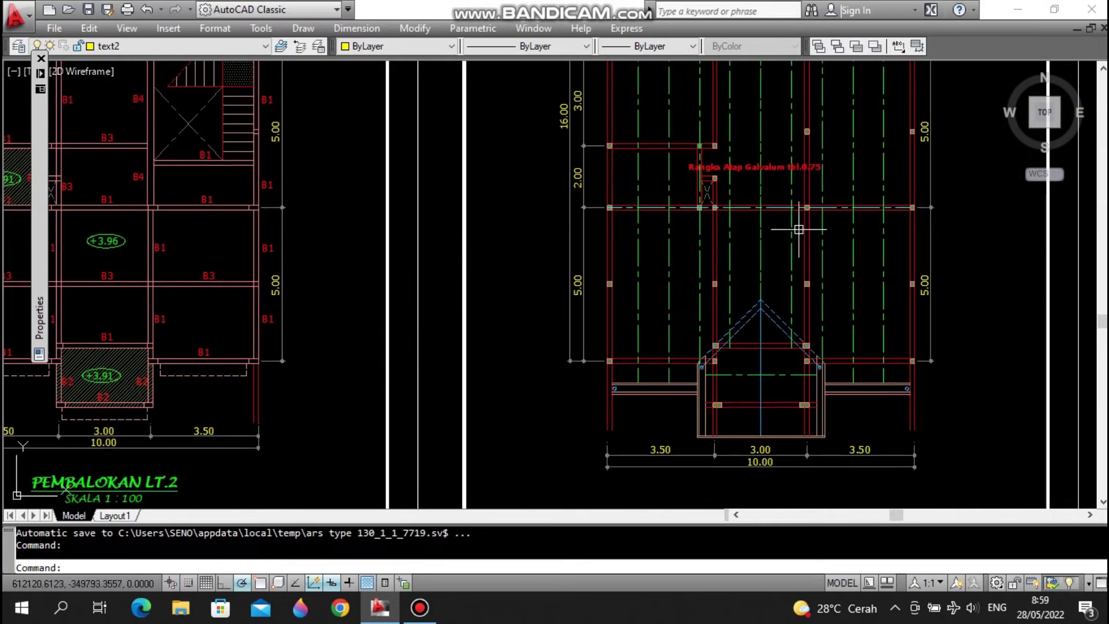
{"action": "middle_click_drag", "start_coordinate": [798, 230], "coordinate": [800, 255]}
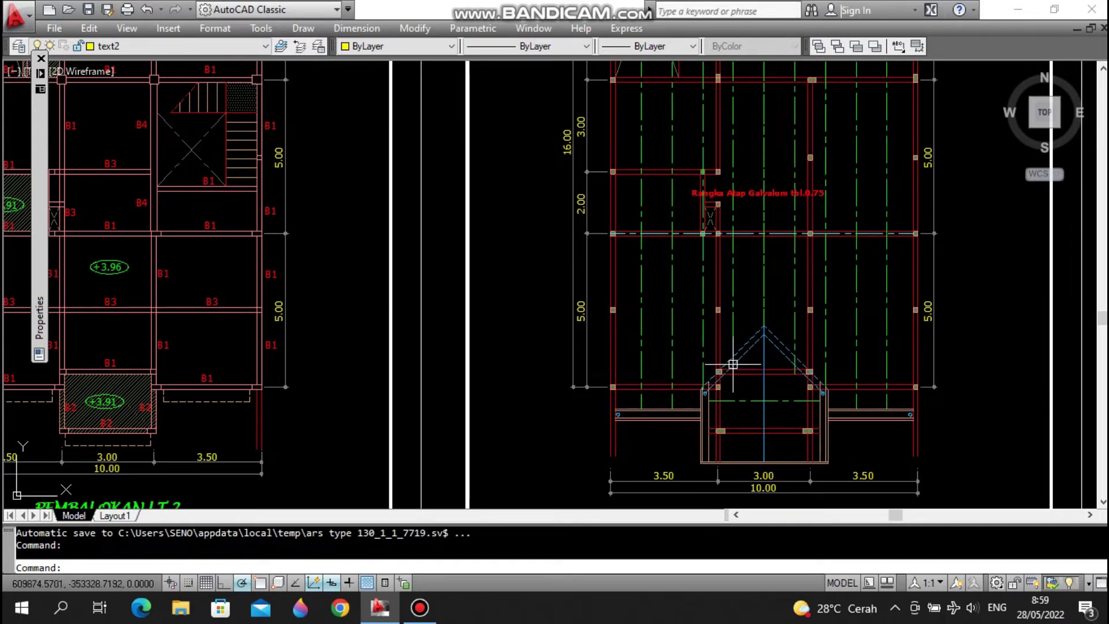
{"action": "middle_click_drag", "start_coordinate": [791, 197], "coordinate": [788, 313]}
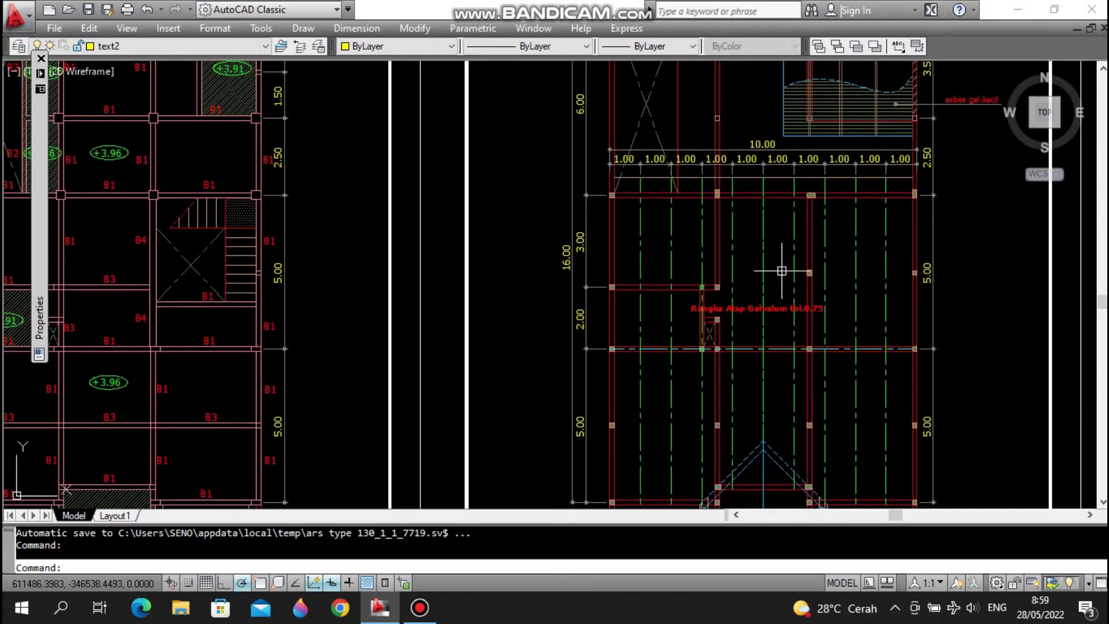
- Review the 1.00 truss spacing dimensions and the rear kayu 6/12 and asbes gel.kecil roof area on RENCANA ATAP
{"action": "scroll", "coordinate": [757, 127], "scroll_direction": "up", "scroll_amount": 2}
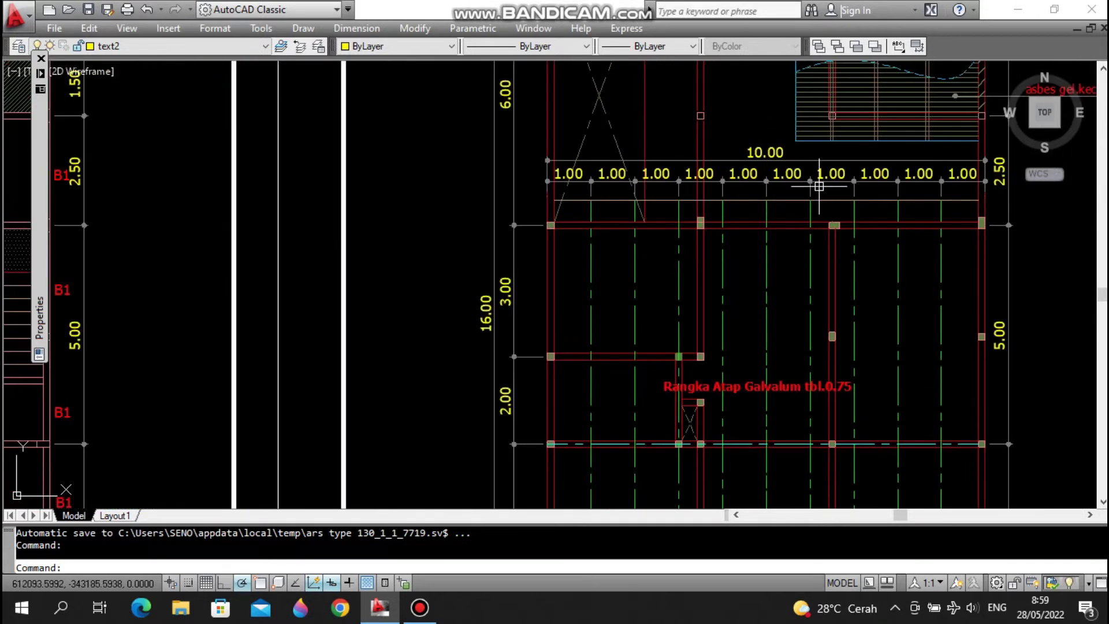
{"action": "scroll", "coordinate": [802, 230], "scroll_direction": "down", "scroll_amount": 2}
{"action": "middle_click_drag", "start_coordinate": [826, 209], "coordinate": [817, 250]}
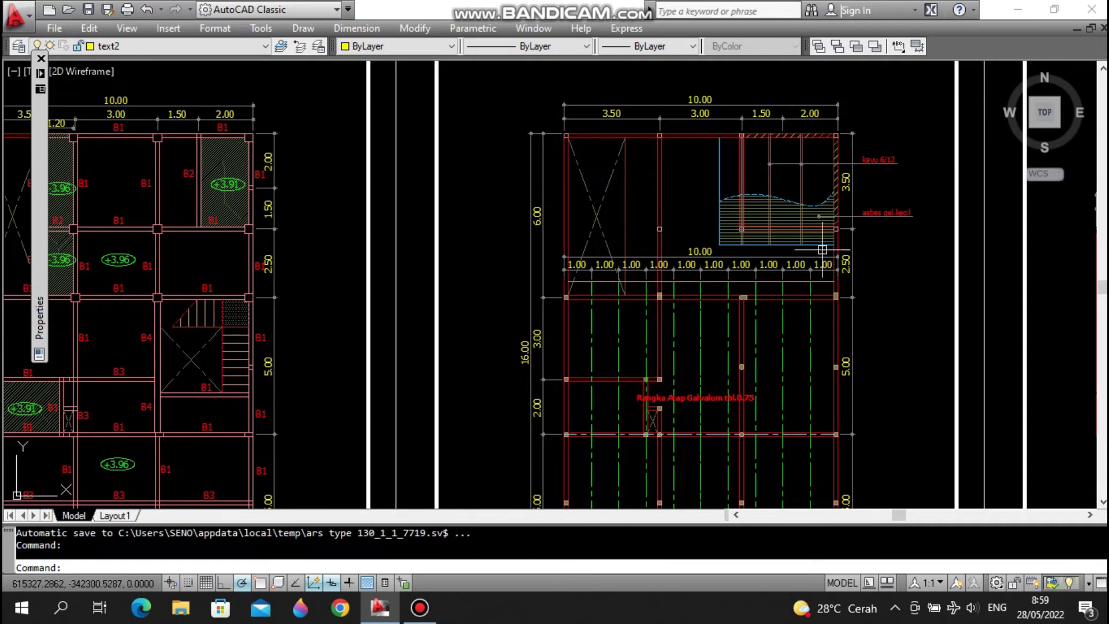
{"action": "scroll", "coordinate": [822, 248], "scroll_direction": "up", "scroll_amount": 1}
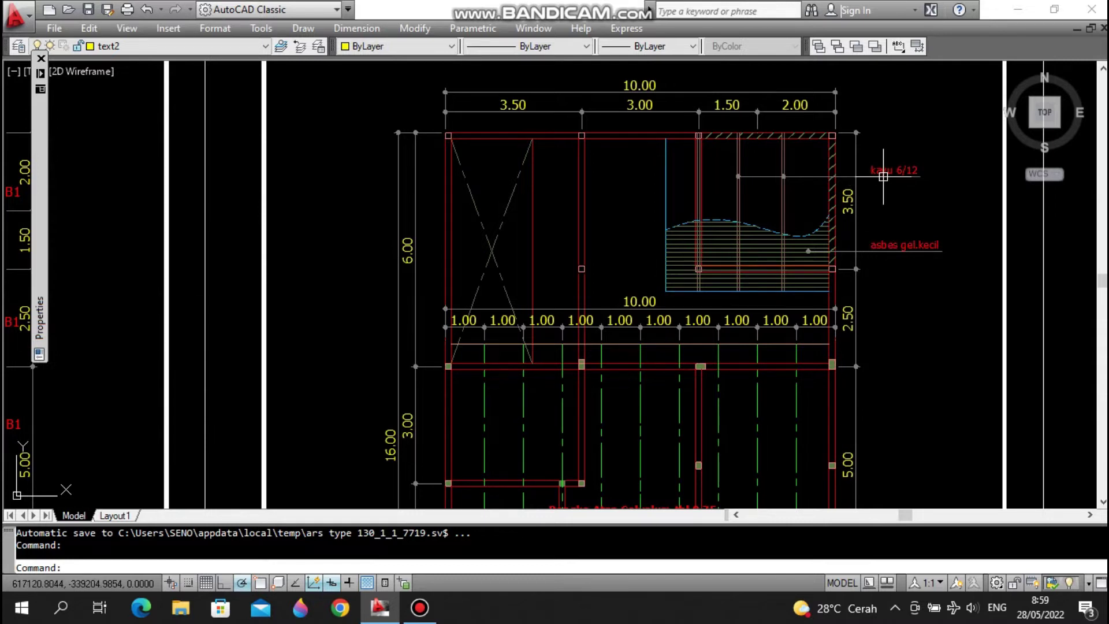
- Go to the PEMBALOKAN LT.3 sheet and check its B1 and B2 beams and slab level marks
{"action": "scroll", "coordinate": [784, 177], "scroll_direction": "down", "scroll_amount": 4}
{"action": "scroll", "coordinate": [808, 289], "scroll_direction": "up", "scroll_amount": 2}
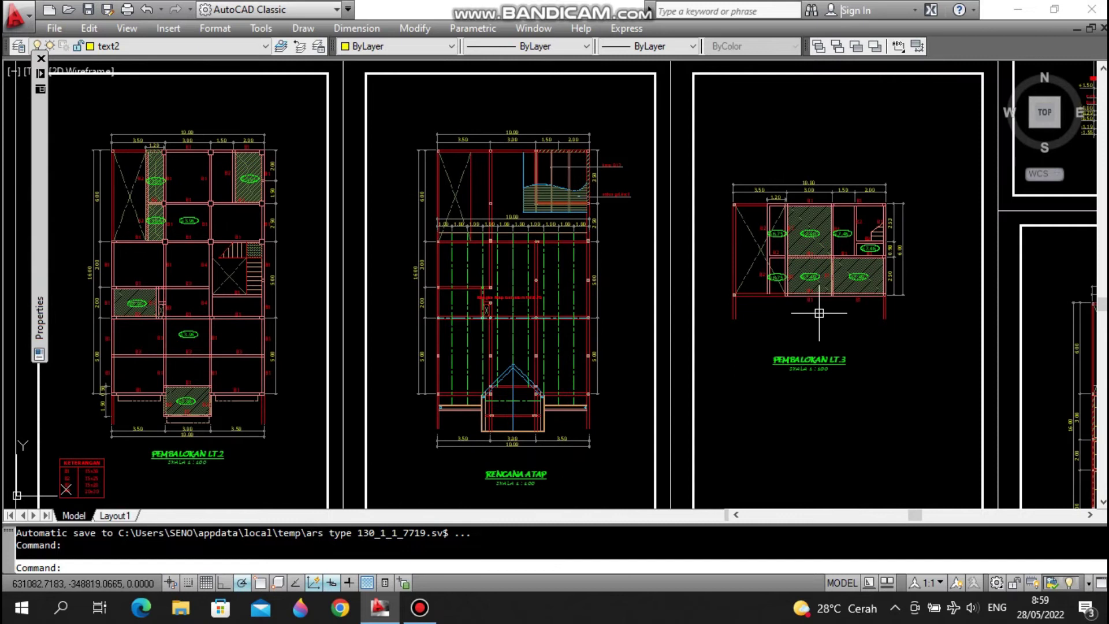
{"action": "scroll", "coordinate": [856, 212], "scroll_direction": "up", "scroll_amount": 2}
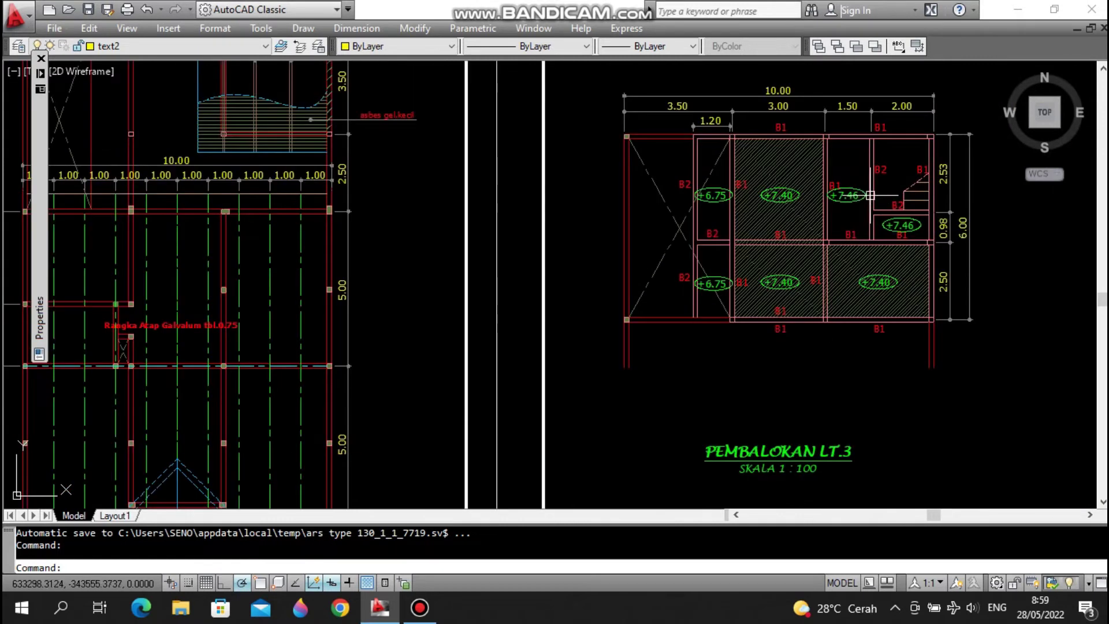
{"action": "scroll", "coordinate": [830, 222], "scroll_direction": "up", "scroll_amount": 1}
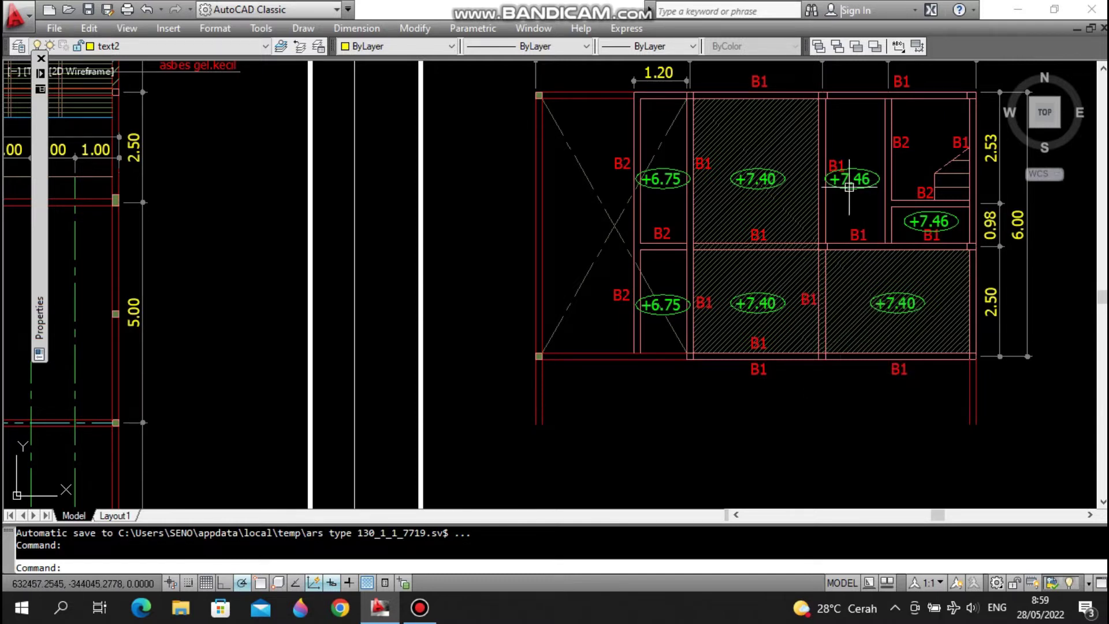
{"action": "scroll", "coordinate": [847, 193], "scroll_direction": "up", "scroll_amount": 1}
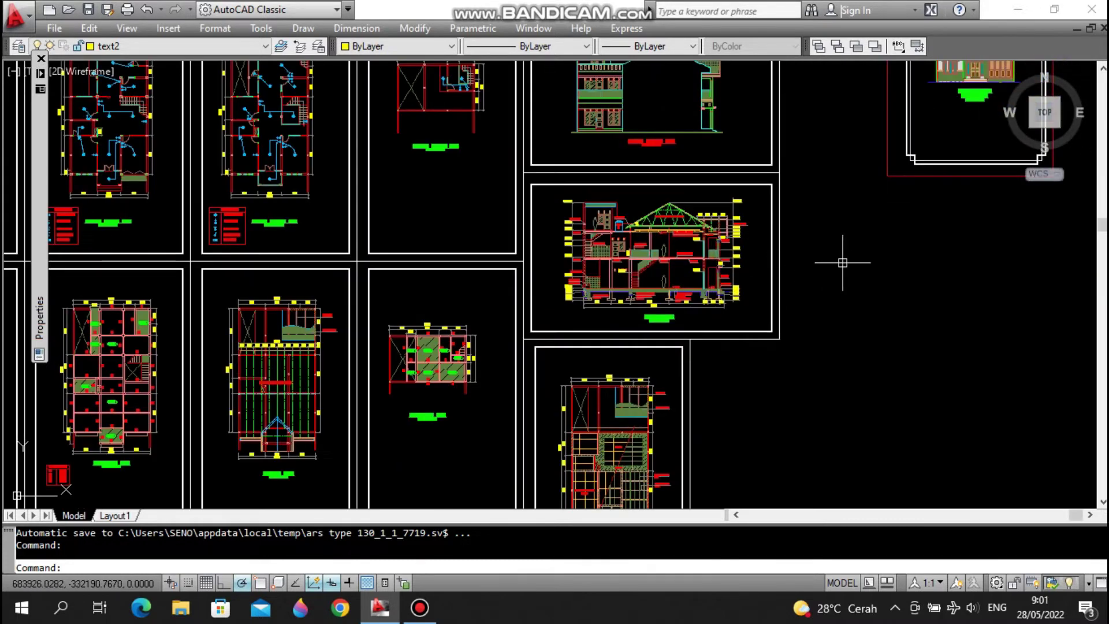
- Go to the POTONGAN C-C sheet and inspect its floor levels, stairs, beams and footing notes
{"action": "scroll", "coordinate": [620, 290], "scroll_direction": "up", "scroll_amount": 3}
{"action": "scroll", "coordinate": [649, 178], "scroll_direction": "up", "scroll_amount": 2}
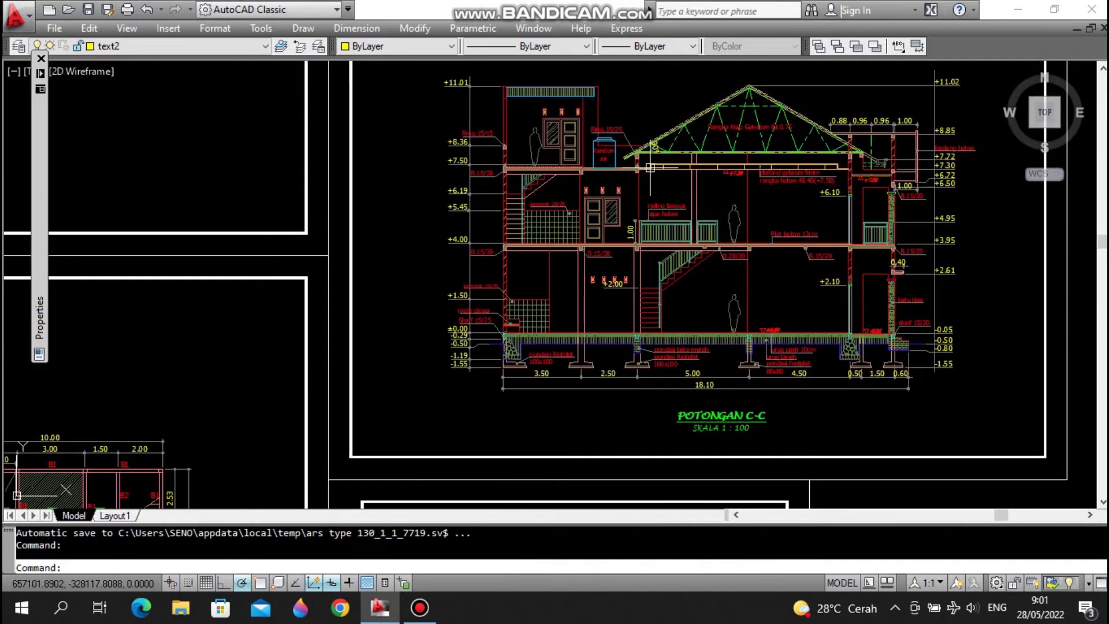
{"action": "scroll", "coordinate": [575, 299], "scroll_direction": "up", "scroll_amount": 2}
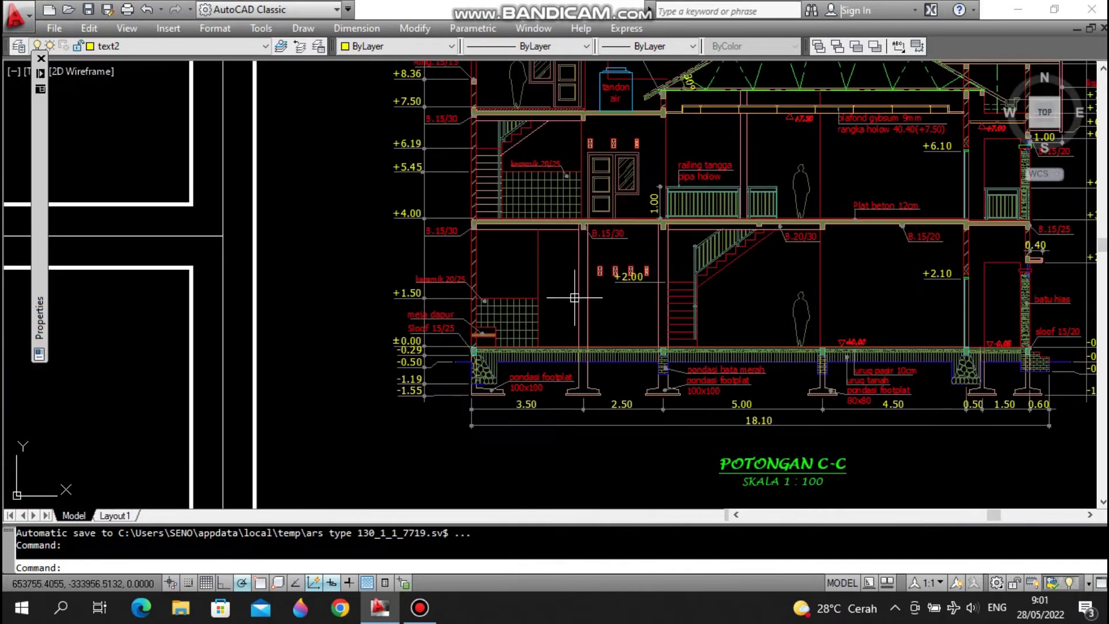
- Return to the DENAH LANTAI 1 plan and locate the rear marker of section line C-C near the Dapur
{"action": "scroll", "coordinate": [679, 278], "scroll_direction": "down", "scroll_amount": 6}
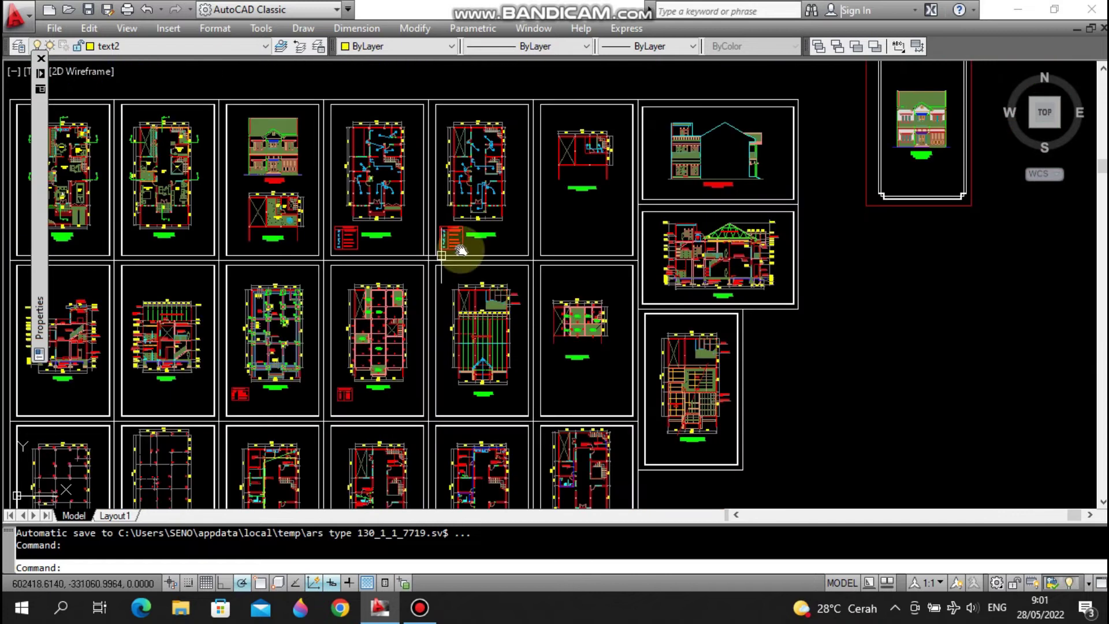
{"action": "scroll", "coordinate": [429, 199], "scroll_direction": "up", "scroll_amount": 5}
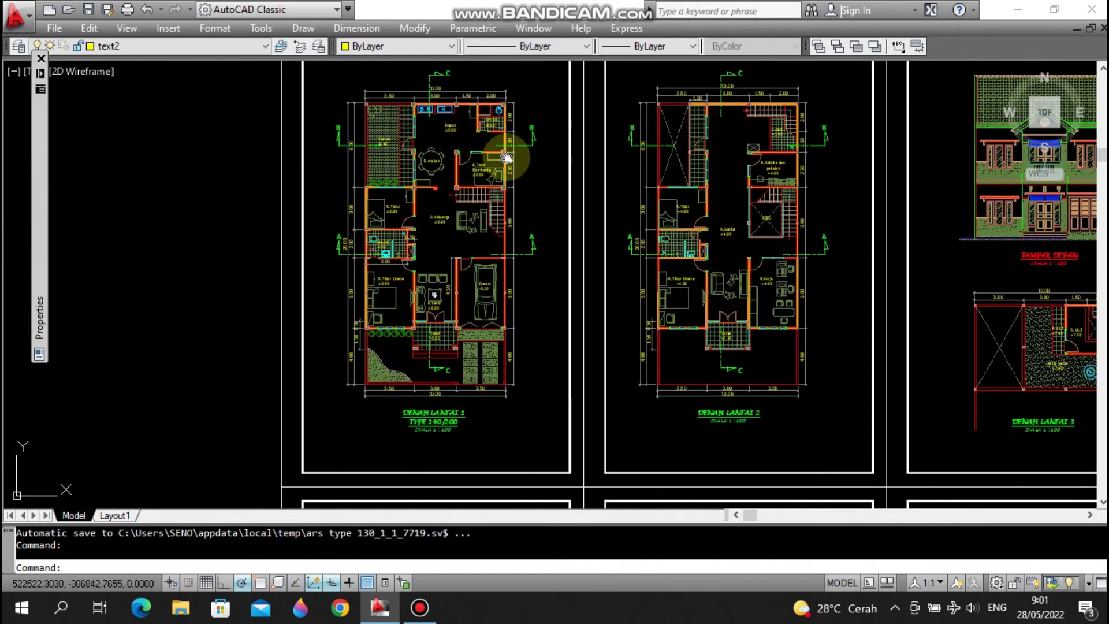
{"action": "middle_click_drag", "start_coordinate": [433, 97], "coordinate": [531, 110]}
{"action": "scroll", "coordinate": [558, 118], "scroll_direction": "up", "scroll_amount": 3}
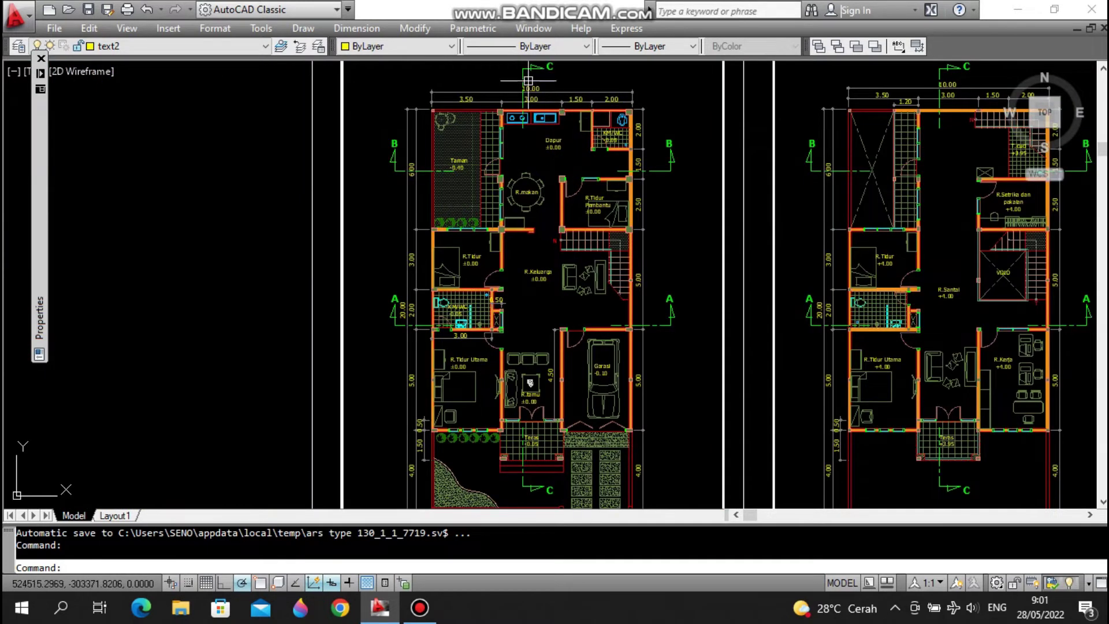
{"action": "scroll", "coordinate": [554, 90], "scroll_direction": "up", "scroll_amount": 2}
{"action": "middle_click_drag", "start_coordinate": [554, 89], "coordinate": [606, 107]}
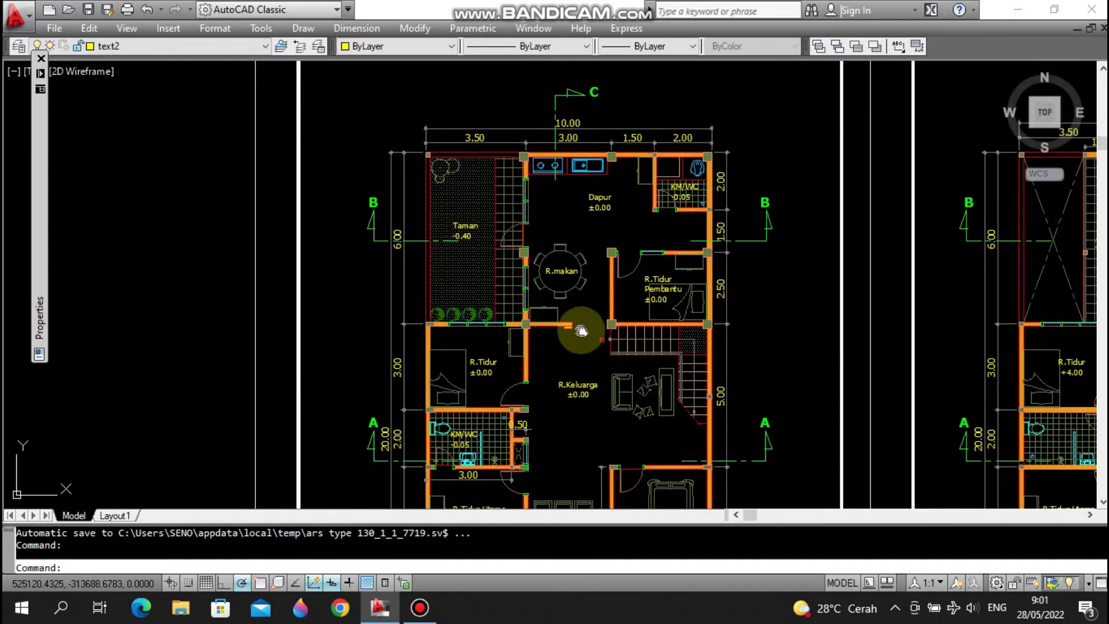
- Follow section line C-C to its front marker on DENAH LANTAI 1 and compare its position on DENAH LANTAI 2
{"action": "middle_click_drag", "start_coordinate": [576, 329], "coordinate": [572, 210]}
{"action": "middle_click_drag", "start_coordinate": [566, 332], "coordinate": [558, 238]}
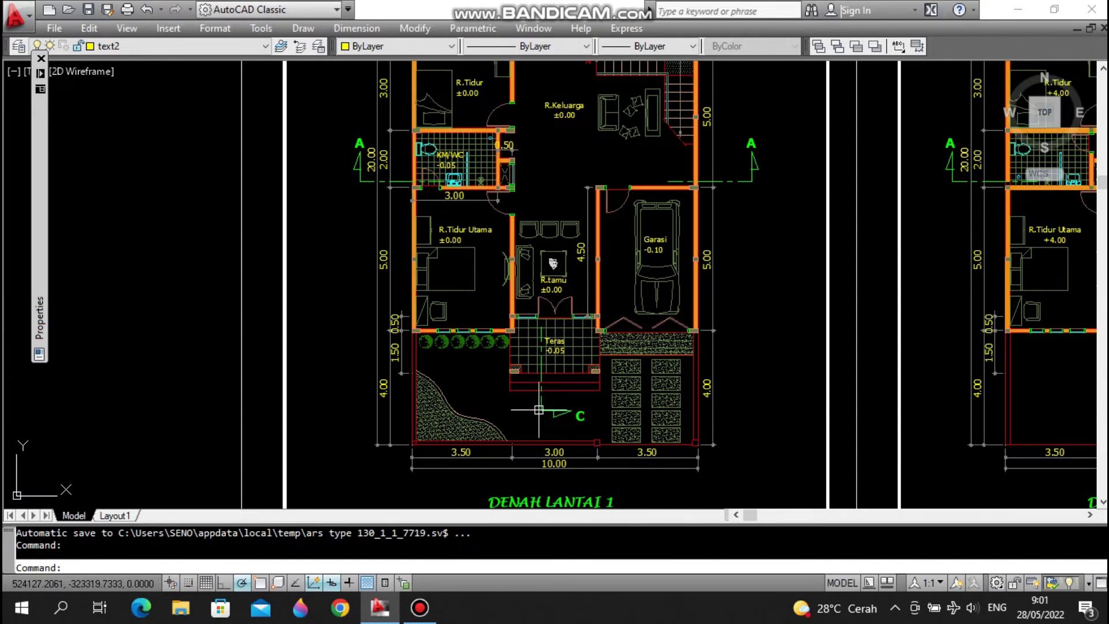
{"action": "scroll", "coordinate": [547, 172], "scroll_direction": "down", "scroll_amount": 3}
{"action": "middle_click_drag", "start_coordinate": [681, 236], "coordinate": [661, 304]}
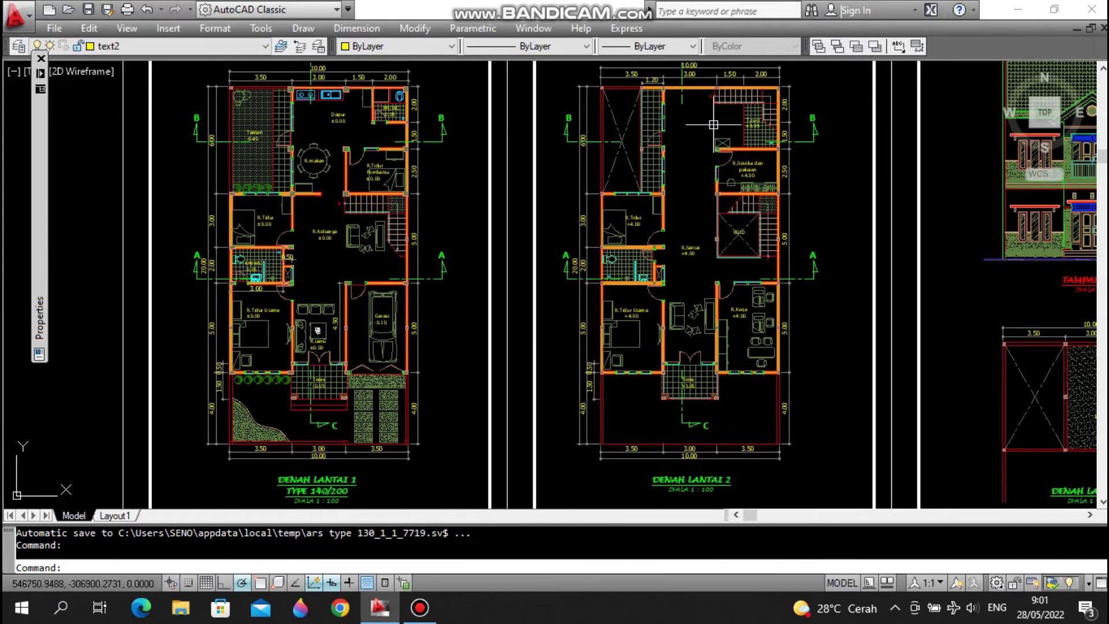
- Look over the DENAH LANTAI 2 and DENAH LANTAI 3 plans, then return to the POTONGAN C-C section
{"action": "middle_click_drag", "start_coordinate": [702, 115], "coordinate": [676, 164]}
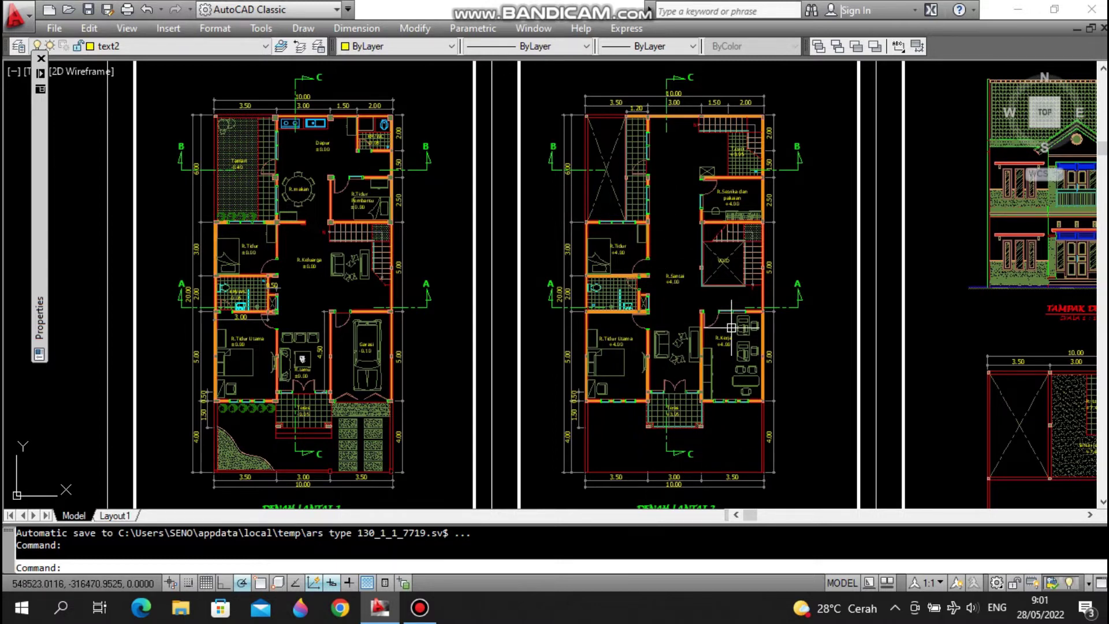
{"action": "scroll", "coordinate": [716, 288], "scroll_direction": "down", "scroll_amount": 3}
{"action": "middle_click_drag", "start_coordinate": [868, 326], "coordinate": [715, 317]}
{"action": "scroll", "coordinate": [751, 373], "scroll_direction": "up", "scroll_amount": 3}
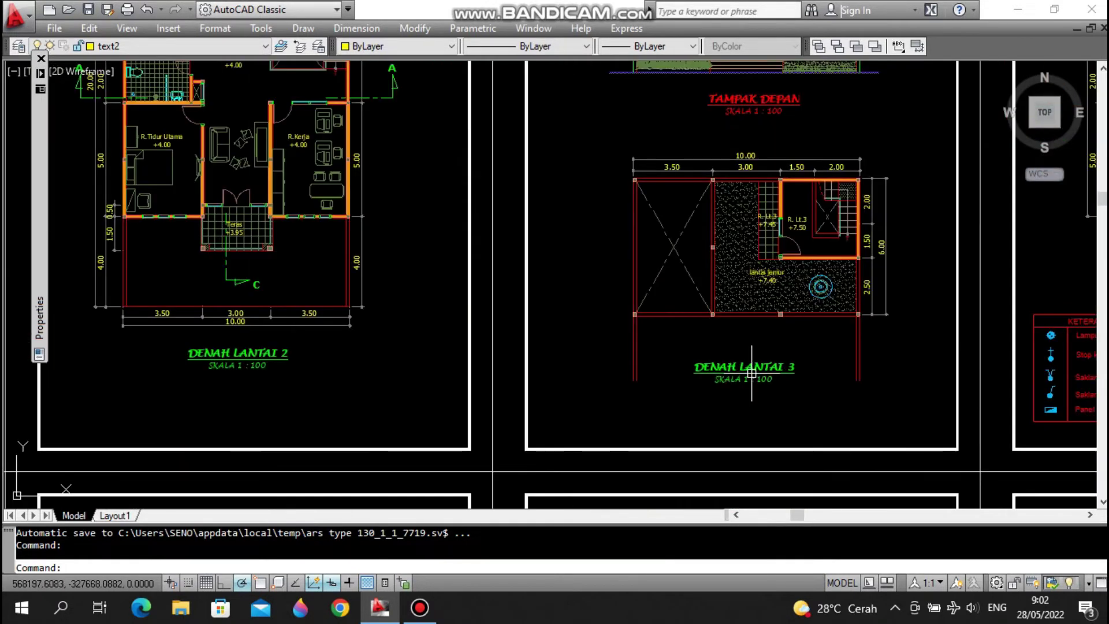
{"action": "scroll", "coordinate": [774, 231], "scroll_direction": "down", "scroll_amount": 3}
{"action": "mouse_move", "coordinate": [761, 168]}
{"action": "middle_mouse_down"}
{"action": "mouse_move", "coordinate": [761, 266]}
{"action": "mouse_move", "coordinate": [519, 261]}
{"action": "middle_mouse_up"}
{"action": "scroll", "coordinate": [761, 265], "scroll_direction": "down", "scroll_amount": 3}
{"action": "scroll", "coordinate": [863, 375], "scroll_direction": "up", "scroll_amount": 5}
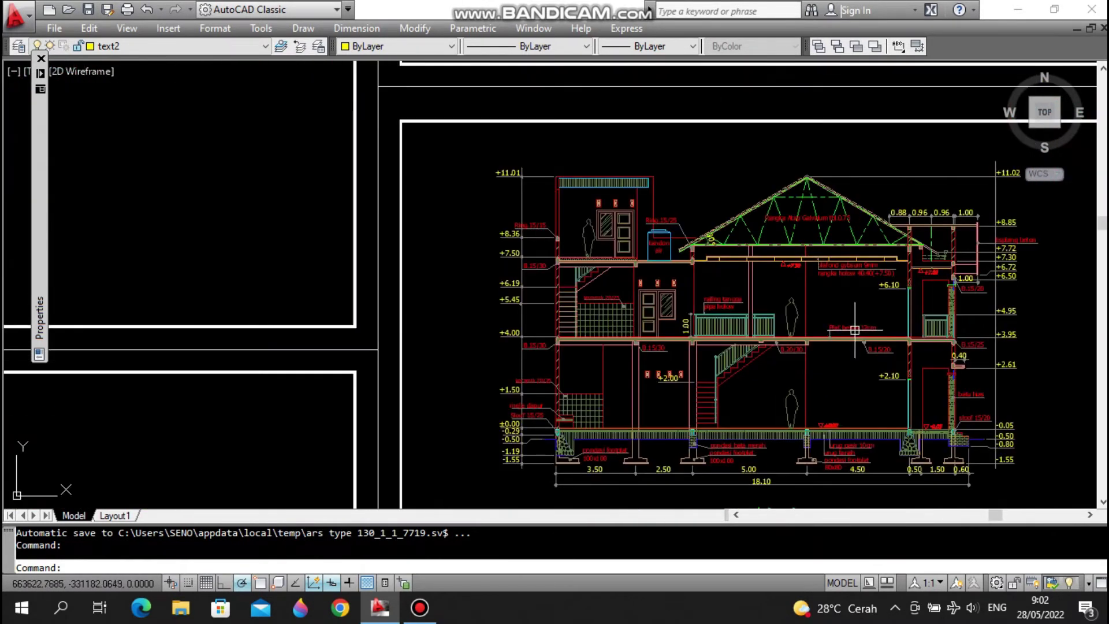
- Inspect the ground floor of POTONGAN C-C, including its floor levels, sloof beams, fill layers and footplat foundations
{"action": "middle_click_drag", "start_coordinate": [752, 358], "coordinate": [751, 319]}
{"action": "scroll", "coordinate": [698, 371], "scroll_direction": "up", "scroll_amount": 2}
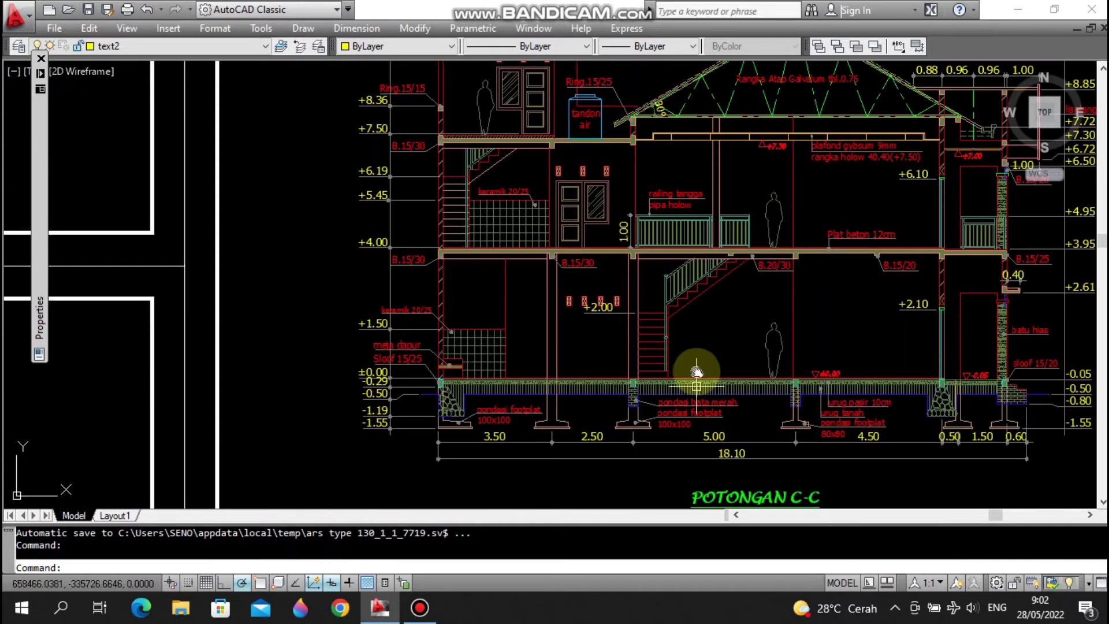
{"action": "middle_click_drag", "start_coordinate": [698, 371], "coordinate": [683, 333]}
{"action": "scroll", "coordinate": [495, 222], "scroll_direction": "up", "scroll_amount": 1}
{"action": "scroll", "coordinate": [502, 255], "scroll_direction": "down", "scroll_amount": 2}
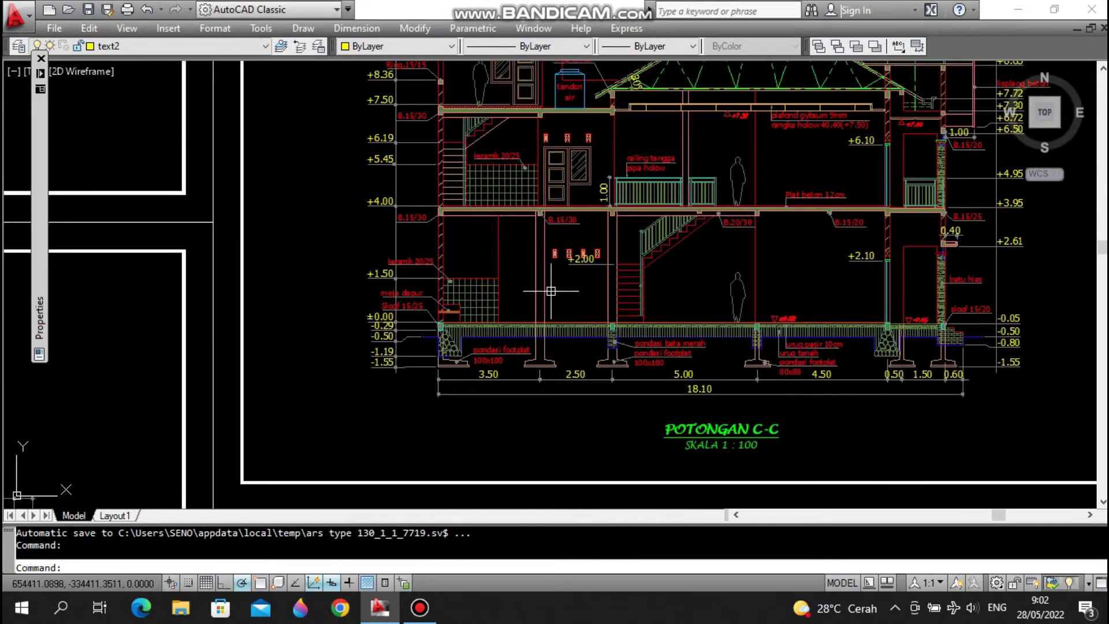
{"action": "middle_click_drag", "start_coordinate": [522, 281], "coordinate": [472, 293]}
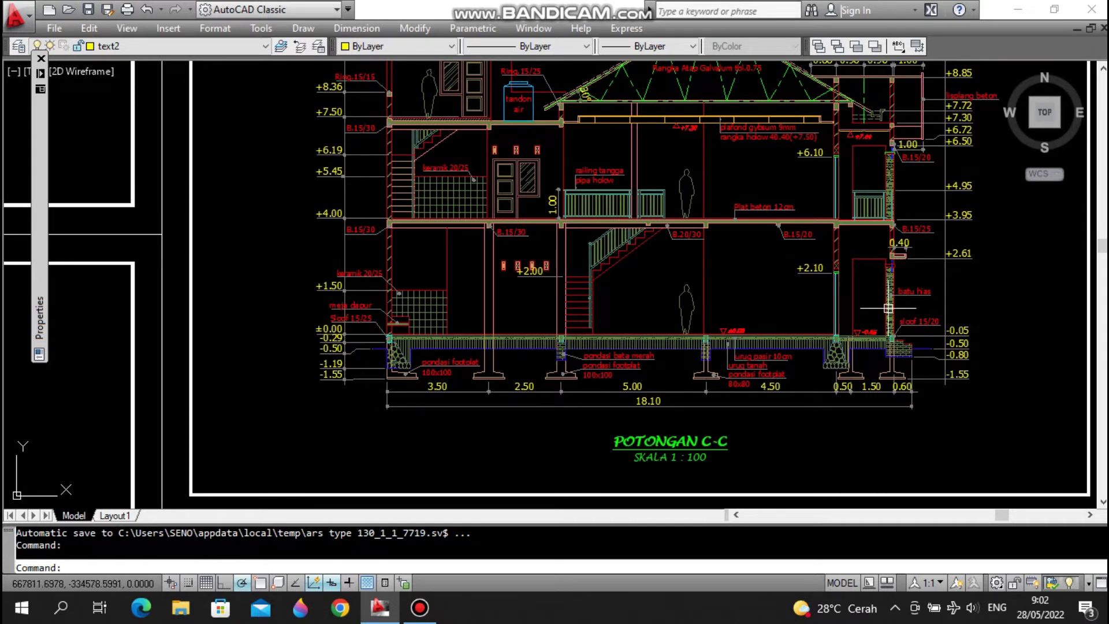
{"action": "scroll", "coordinate": [514, 376], "scroll_direction": "up", "scroll_amount": 2}
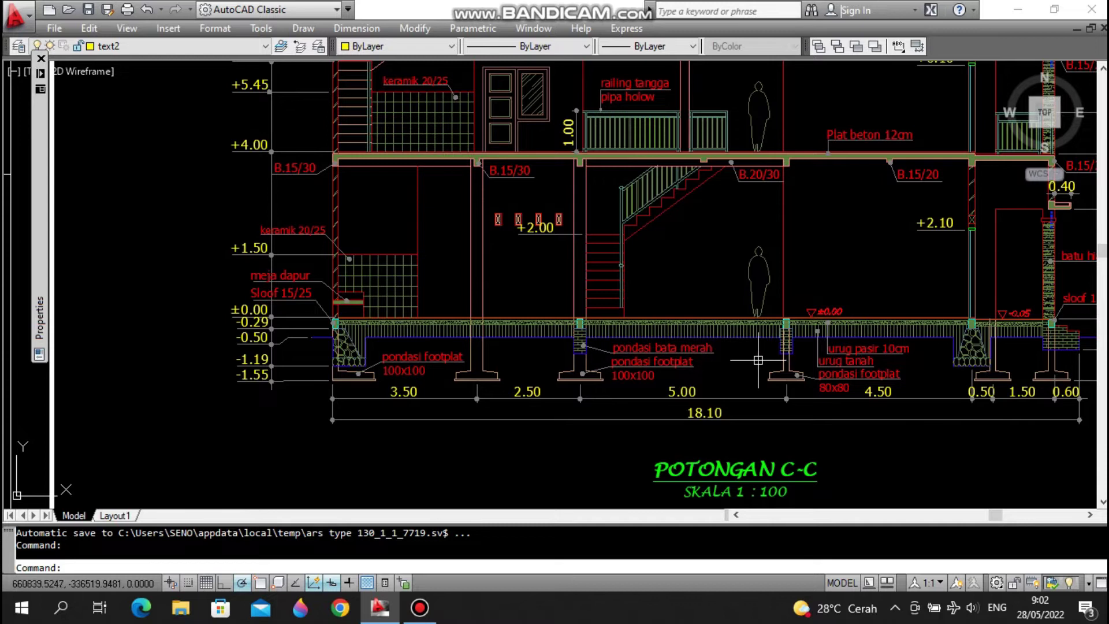
{"action": "middle_click_drag", "start_coordinate": [900, 347], "coordinate": [780, 324]}
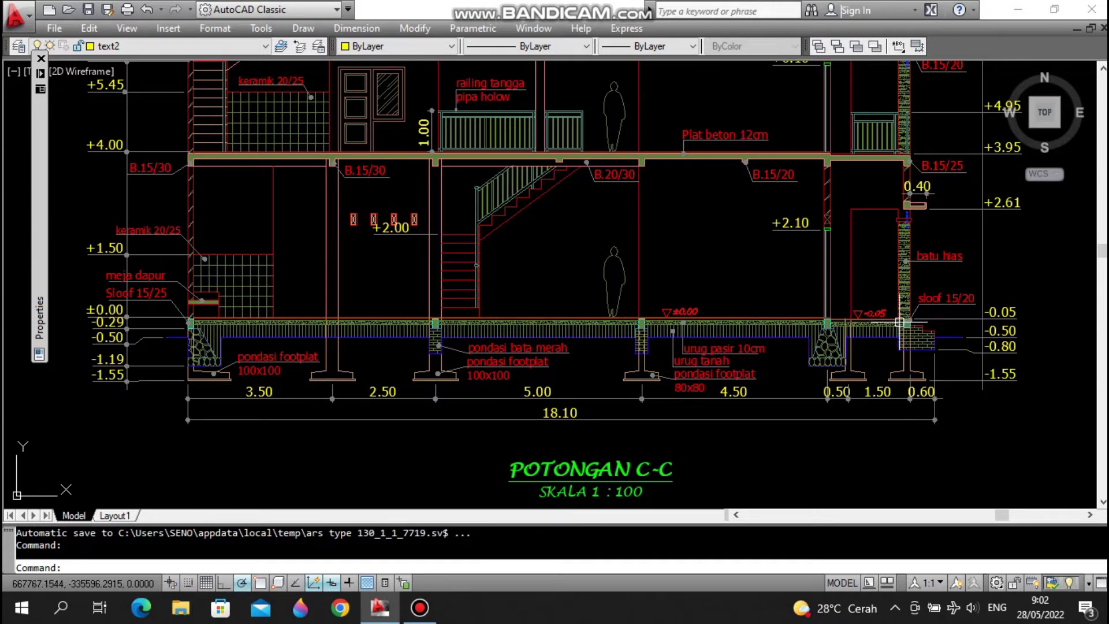
- Examine the second-floor slab of POTONGAN C-C, its beam labels, stair railing and the level step at the front balcony
{"action": "middle_click_drag", "start_coordinate": [836, 240], "coordinate": [855, 323]}
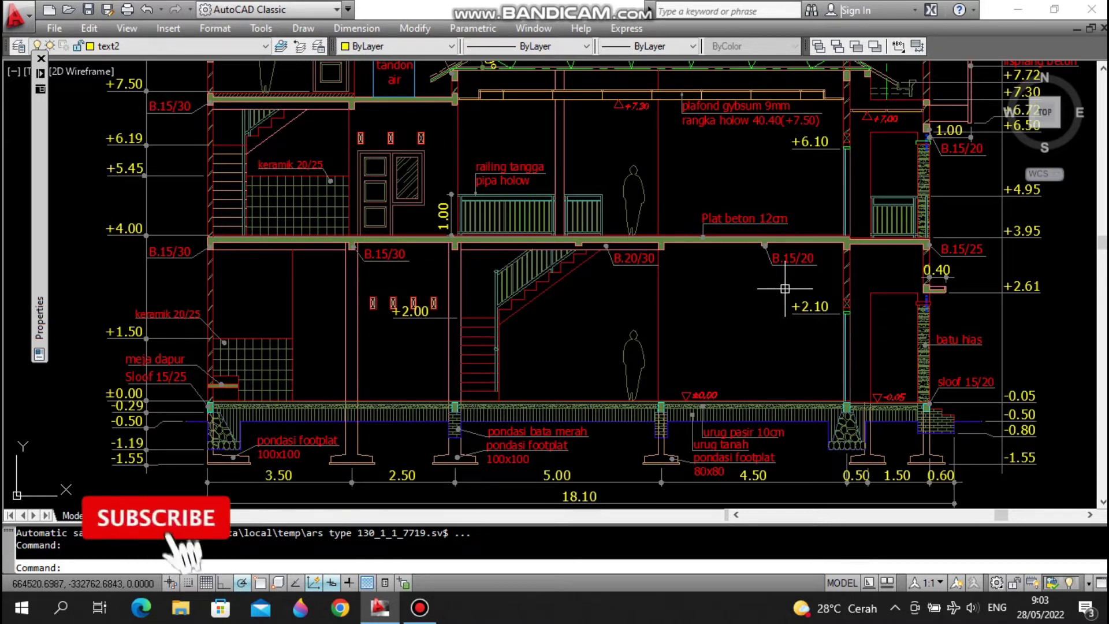
{"action": "mouse_move", "coordinate": [683, 289]}
{"action": "middle_mouse_down"}
{"action": "mouse_move", "coordinate": [799, 310]}
{"action": "mouse_move", "coordinate": [720, 317]}
{"action": "mouse_move", "coordinate": [675, 349]}
{"action": "middle_mouse_up"}
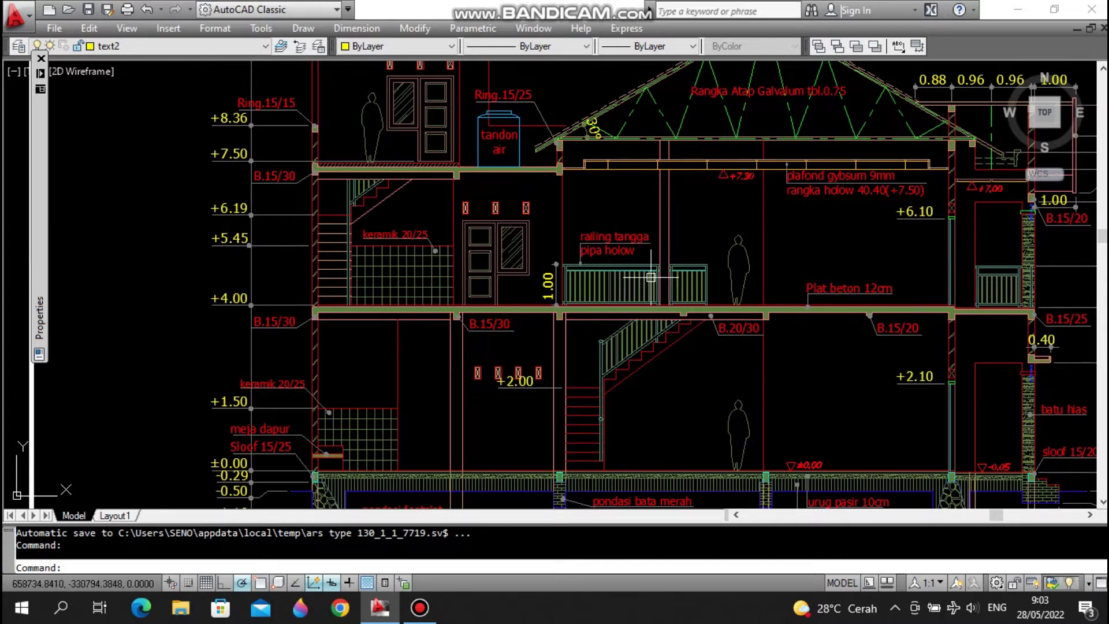
{"action": "middle_click_drag", "start_coordinate": [854, 292], "coordinate": [717, 301]}
{"action": "scroll", "coordinate": [874, 313], "scroll_direction": "up", "scroll_amount": 2}
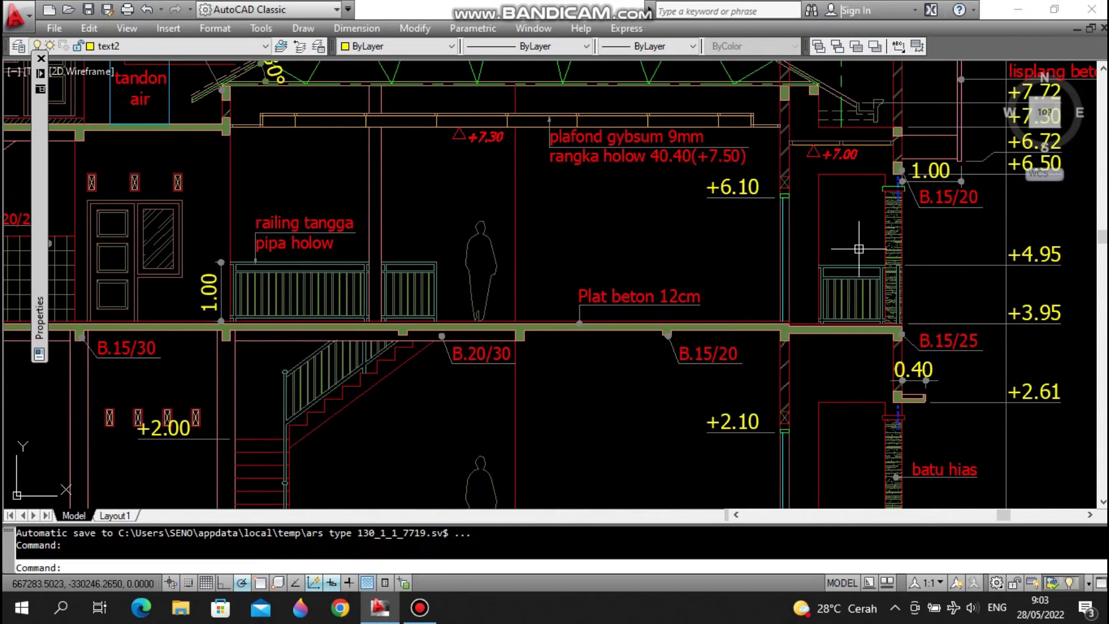
{"action": "scroll", "coordinate": [877, 343], "scroll_direction": "up", "scroll_amount": 3}
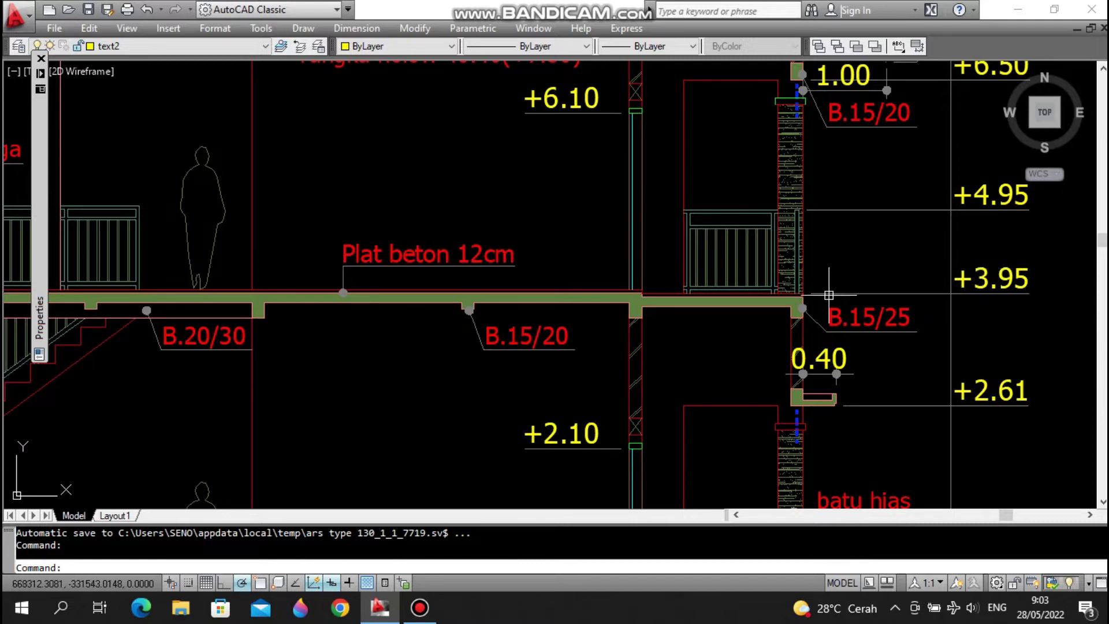
{"action": "middle_click_drag", "start_coordinate": [641, 292], "coordinate": [736, 292]}
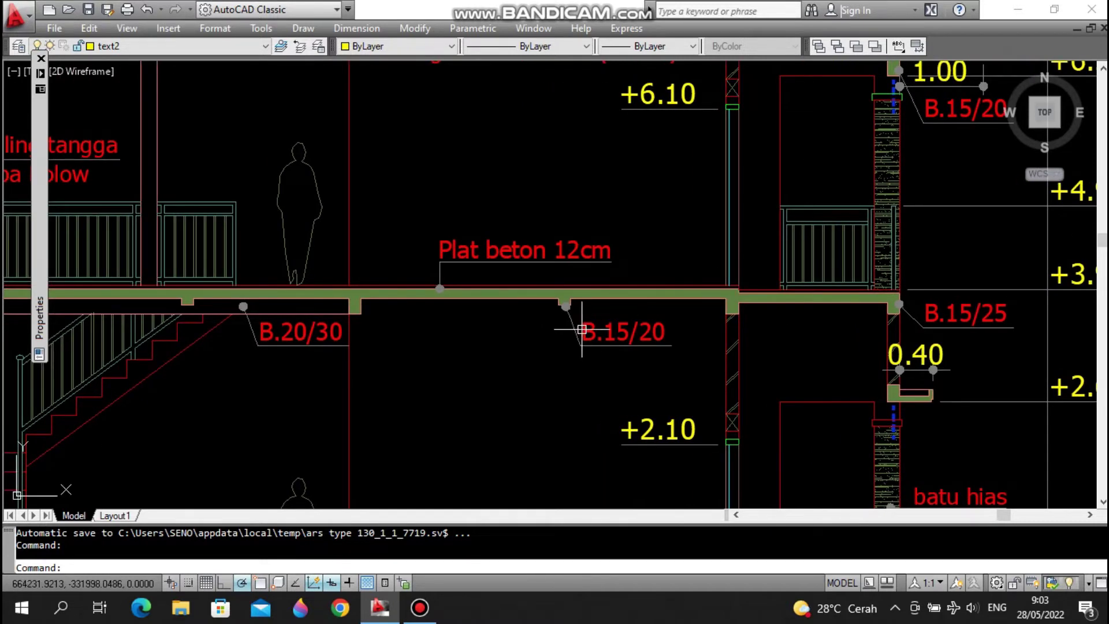
{"action": "mouse_move", "coordinate": [606, 267]}
{"action": "middle_mouse_down"}
{"action": "mouse_move", "coordinate": [844, 273]}
{"action": "mouse_move", "coordinate": [743, 314]}
{"action": "middle_mouse_up"}
{"action": "scroll", "coordinate": [614, 269], "scroll_direction": "down", "scroll_amount": 3}
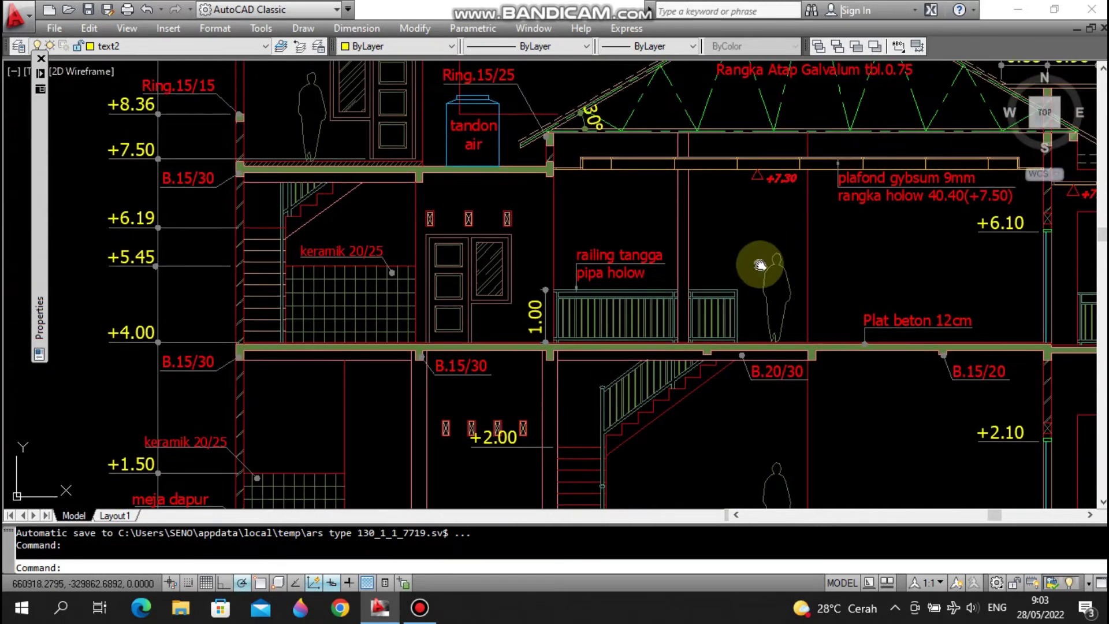
- Check the gypsum ceiling level and notes, and the Galvalum roof truss with its slope angle in POTONGAN C-C
{"action": "middle_click_drag", "start_coordinate": [755, 260], "coordinate": [660, 293]}
{"action": "scroll", "coordinate": [693, 220], "scroll_direction": "up", "scroll_amount": 3}
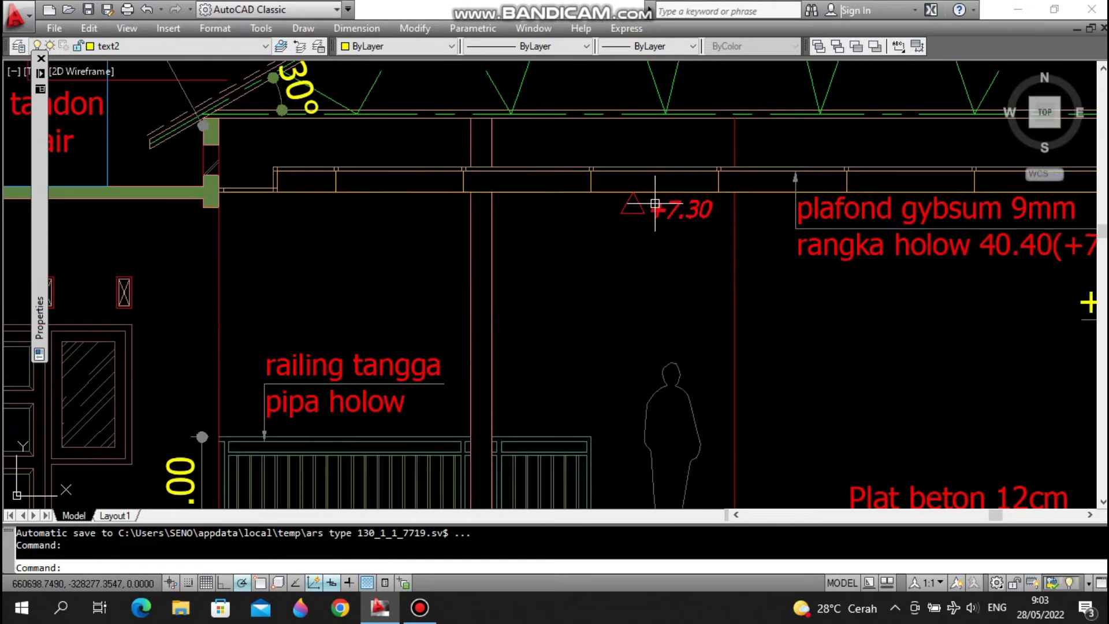
{"action": "middle_click_drag", "start_coordinate": [701, 191], "coordinate": [625, 198]}
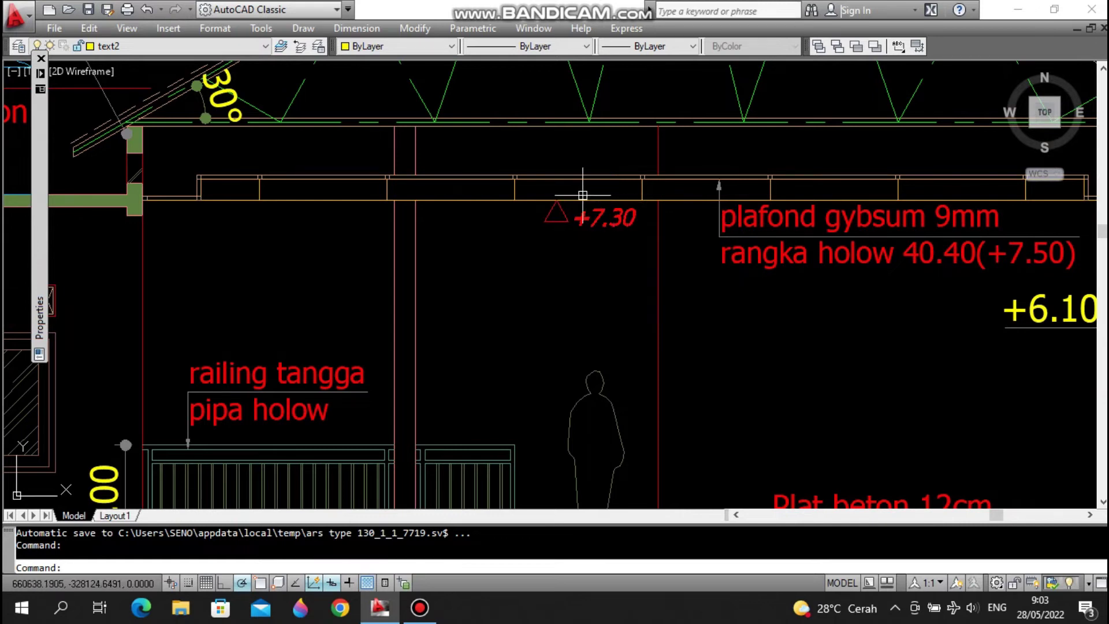
{"action": "middle_click_drag", "start_coordinate": [679, 228], "coordinate": [568, 233]}
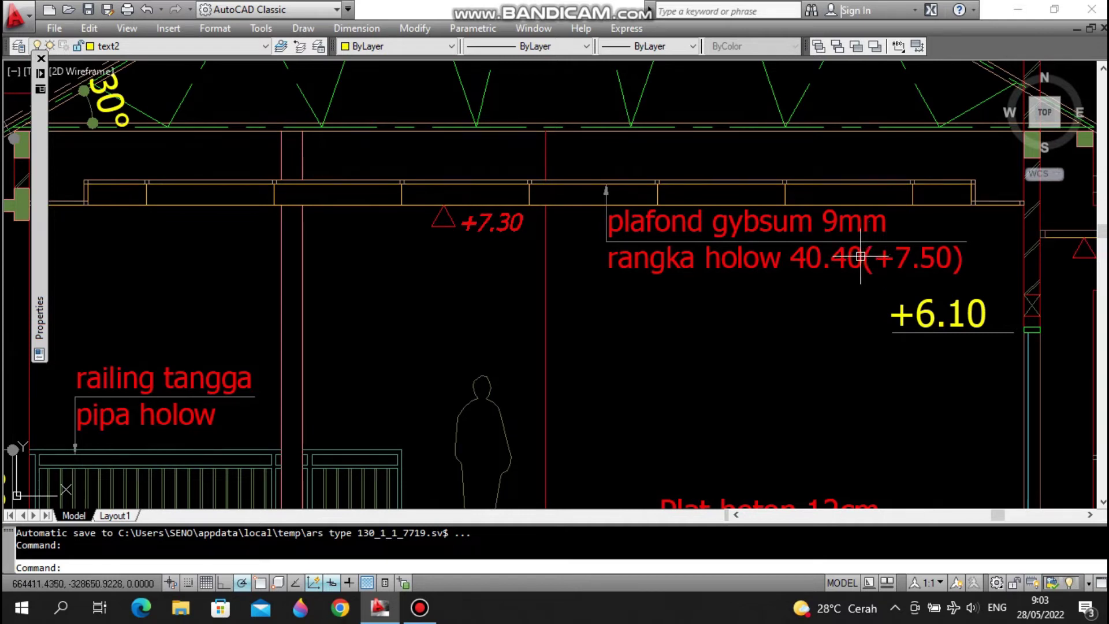
{"action": "scroll", "coordinate": [860, 255], "scroll_direction": "down", "scroll_amount": 2}
{"action": "middle_click_drag", "start_coordinate": [512, 247], "coordinate": [588, 246]}
{"action": "mouse_move", "coordinate": [629, 180]}
{"action": "middle_mouse_down"}
{"action": "mouse_move", "coordinate": [611, 220]}
{"action": "mouse_move", "coordinate": [663, 249]}
{"action": "middle_mouse_up"}
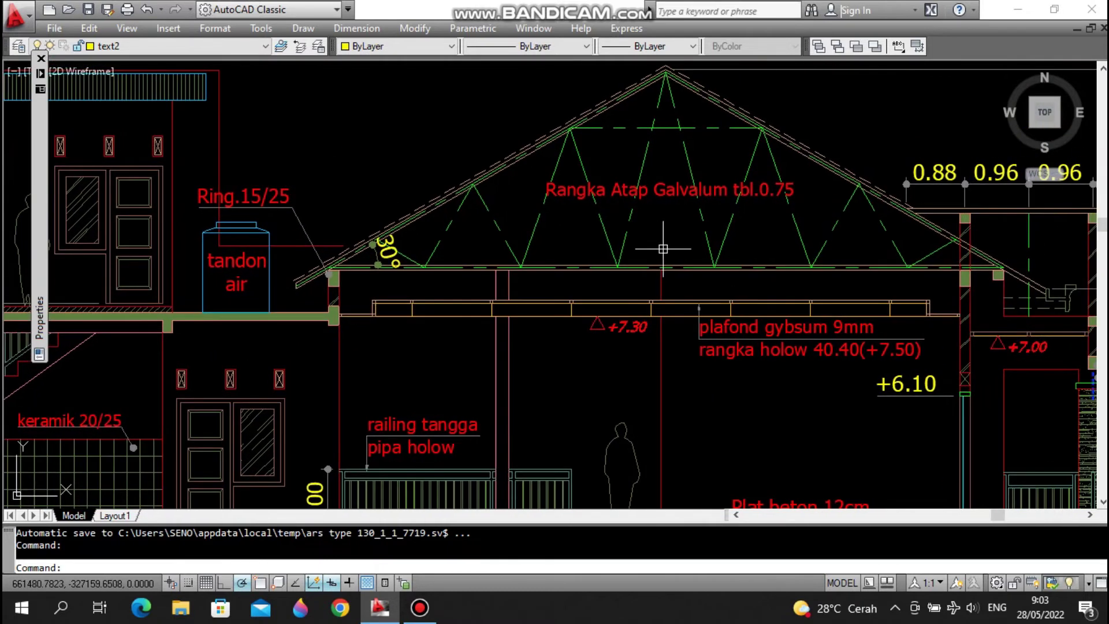
{"action": "middle_click_drag", "start_coordinate": [742, 240], "coordinate": [695, 241]}
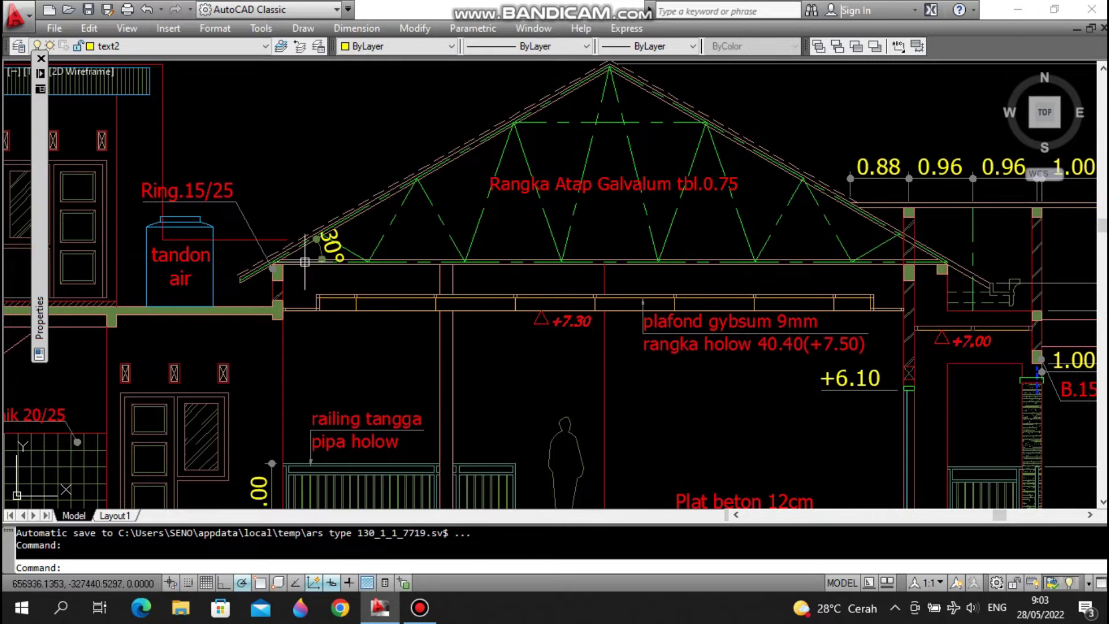
- On the RENCANA ATAP plan, copy the two horizontal beam lines behind the front terrace perpendicularly down onto the front wall beam line
{"action": "scroll", "coordinate": [563, 176], "scroll_direction": "down", "scroll_amount": 10}
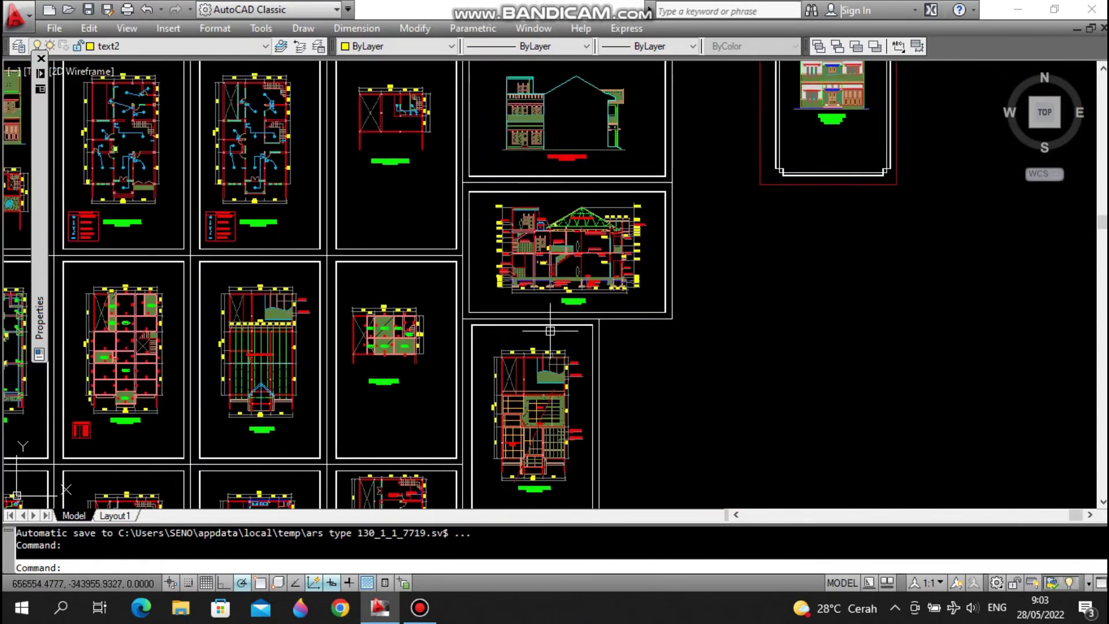
{"action": "middle_click_drag", "start_coordinate": [364, 372], "coordinate": [397, 249]}
{"action": "scroll", "coordinate": [398, 249], "scroll_direction": "up", "scroll_amount": 5}
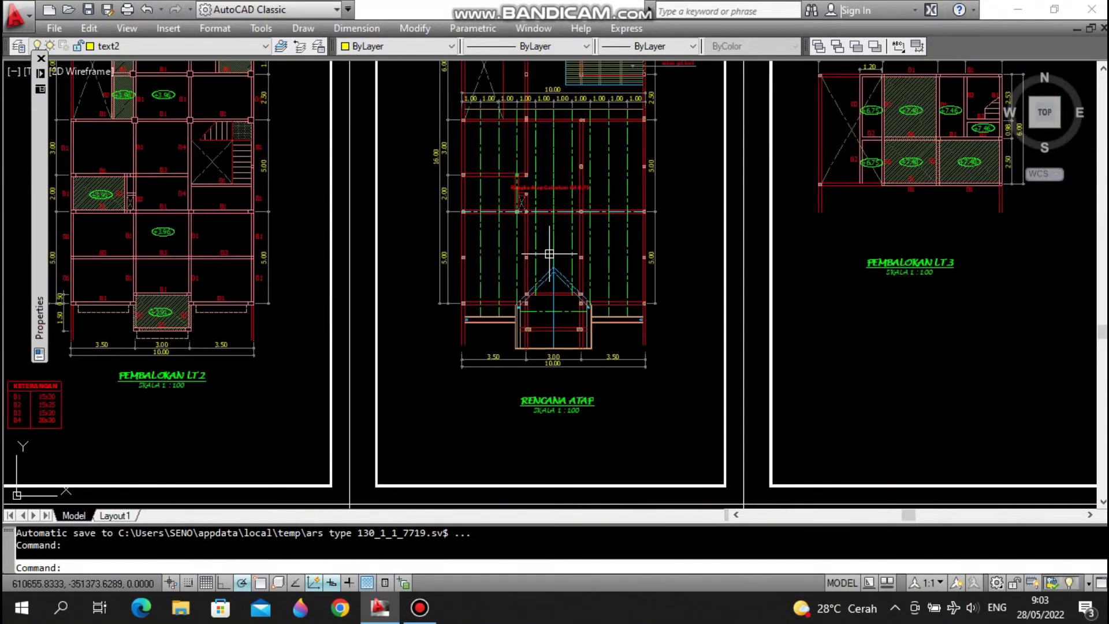
{"action": "scroll", "coordinate": [527, 268], "scroll_direction": "up", "scroll_amount": 7}
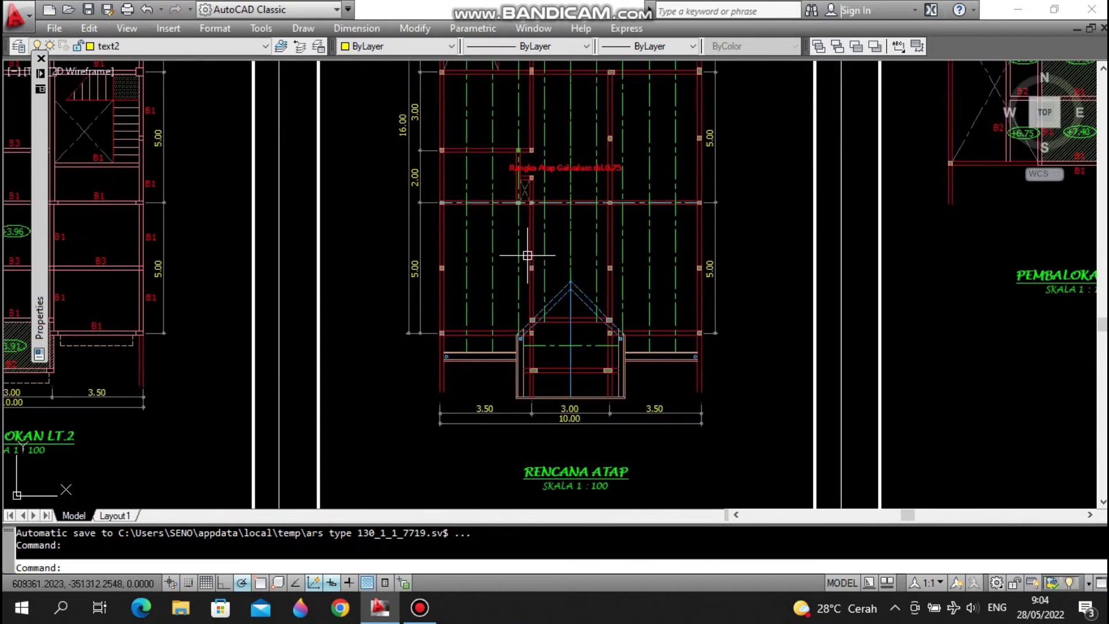
{"action": "left_click", "coordinate": [700, 280]}
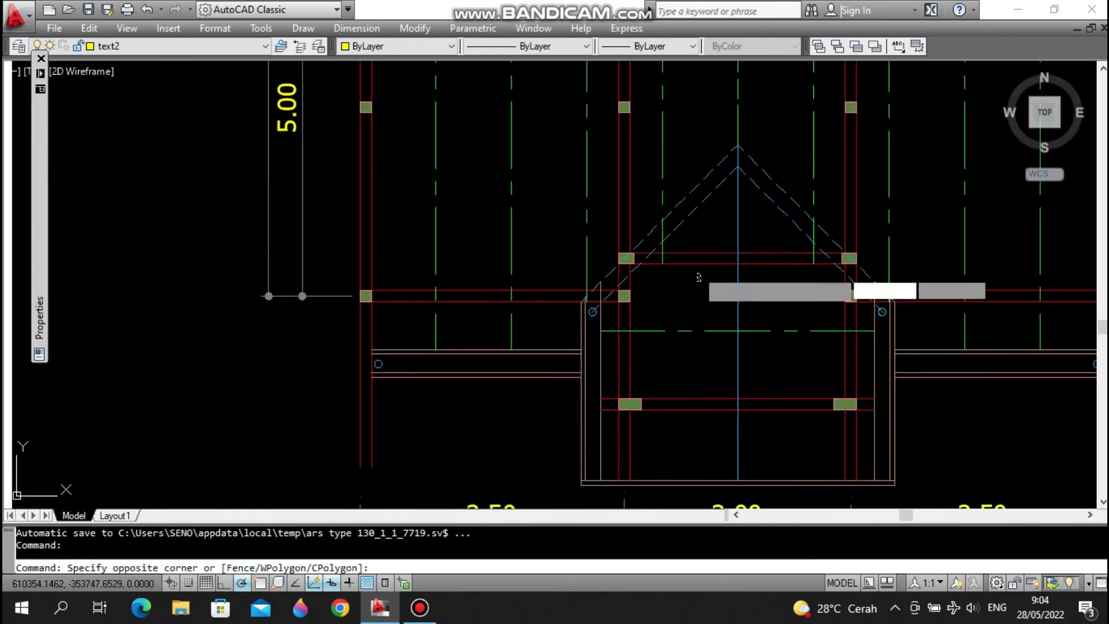
{"action": "left_click", "coordinate": [703, 252]}
{"action": "middle_click_drag", "start_coordinate": [786, 289], "coordinate": [717, 256]}
{"action": "type", "text": "co"}
{"action": "key", "text": "Return"}
{"action": "scroll", "coordinate": [774, 248], "scroll_direction": "up", "scroll_amount": 3}
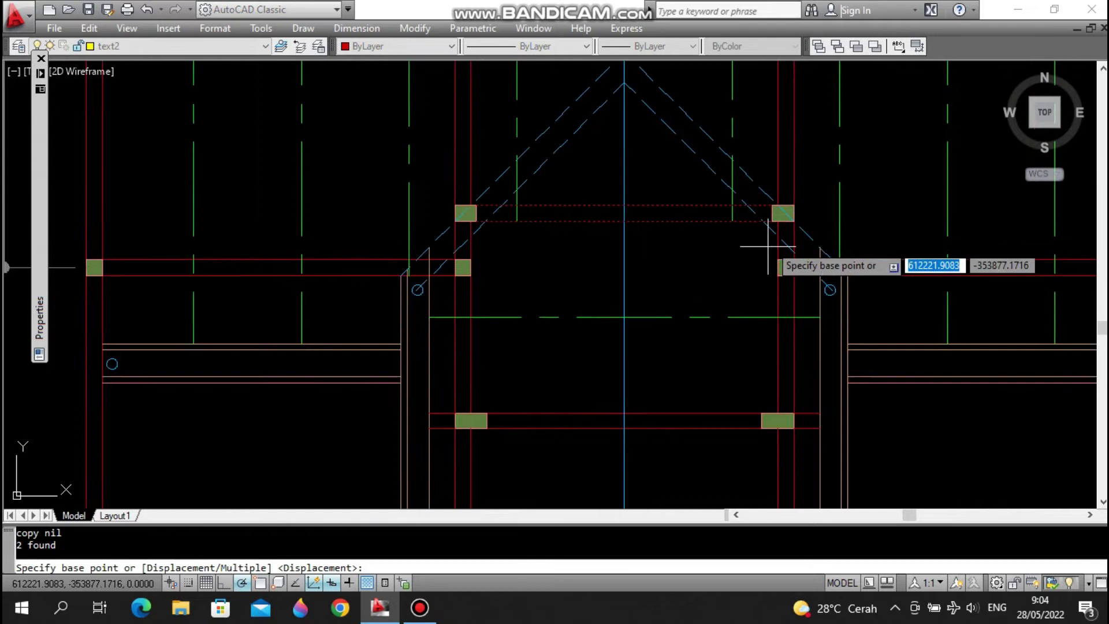
{"action": "right_click", "coordinate": [784, 200], "text": "shift"}
{"action": "left_click", "coordinate": [830, 310]}
{"action": "left_click", "coordinate": [771, 217]}
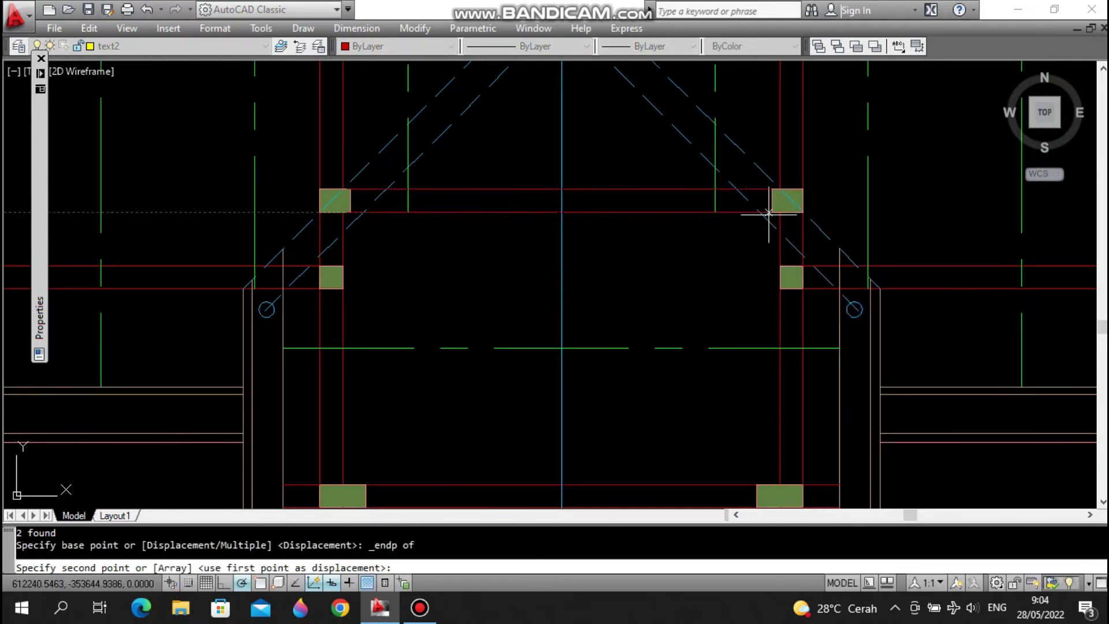
{"action": "right_click", "coordinate": [773, 202], "text": "shift"}
{"action": "left_click", "coordinate": [830, 466]}
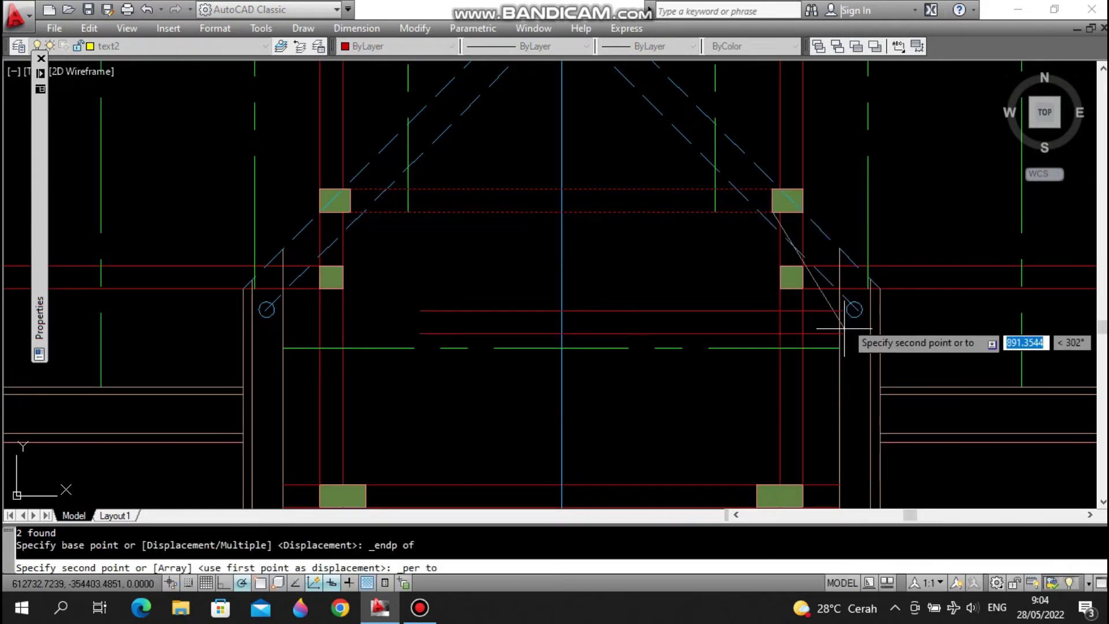
{"action": "left_click", "coordinate": [832, 286]}
{"action": "key", "text": "Escape"}
{"action": "type", "text": "ex"}
{"action": "key", "text": "Return"}
{"action": "left_click", "coordinate": [368, 307]}
{"action": "left_click", "coordinate": [352, 319]}
{"action": "key", "text": "Return"}
{"action": "key", "text": "Escape"}
- Extend the two green dashed truss lines beside the front gable down to the lower copied beam line
{"action": "type", "text": "ex"}
{"action": "key", "text": "Return"}
{"action": "left_click", "coordinate": [485, 285]}
{"action": "left_click", "coordinate": [456, 294]}
{"action": "key", "text": "Return"}
{"action": "left_click", "coordinate": [410, 205]}
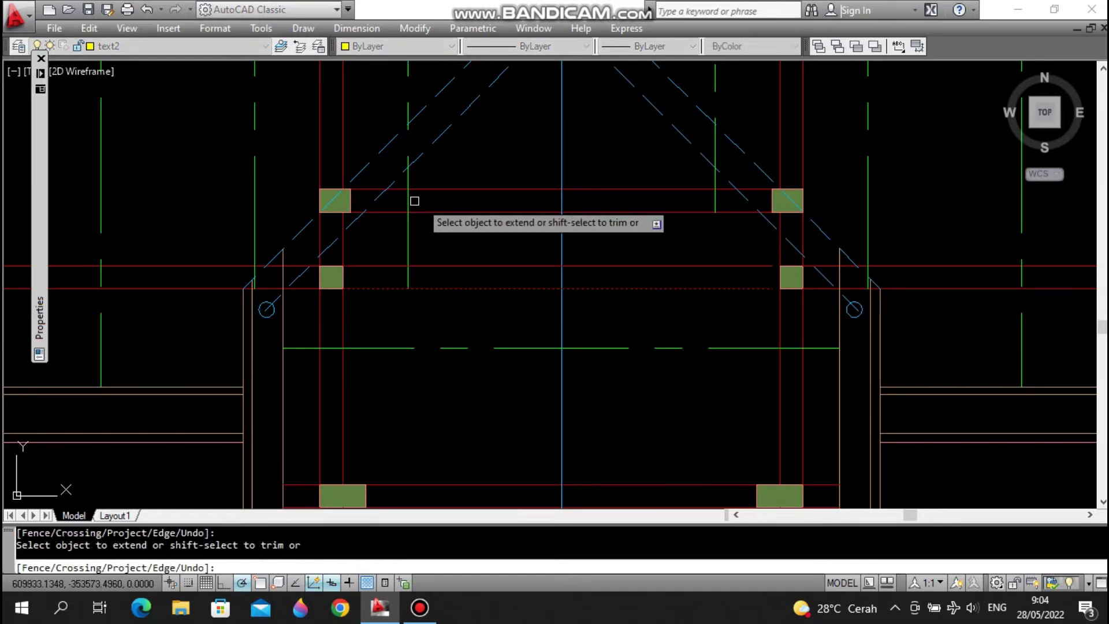
{"action": "left_click", "coordinate": [716, 197]}
{"action": "key", "text": "Escape"}
- Return to POTONGAN C-C and examine the front balcony roof, gutter, ceiling level and overhang dimensions
{"action": "scroll", "coordinate": [716, 198], "scroll_direction": "down", "scroll_amount": 10}
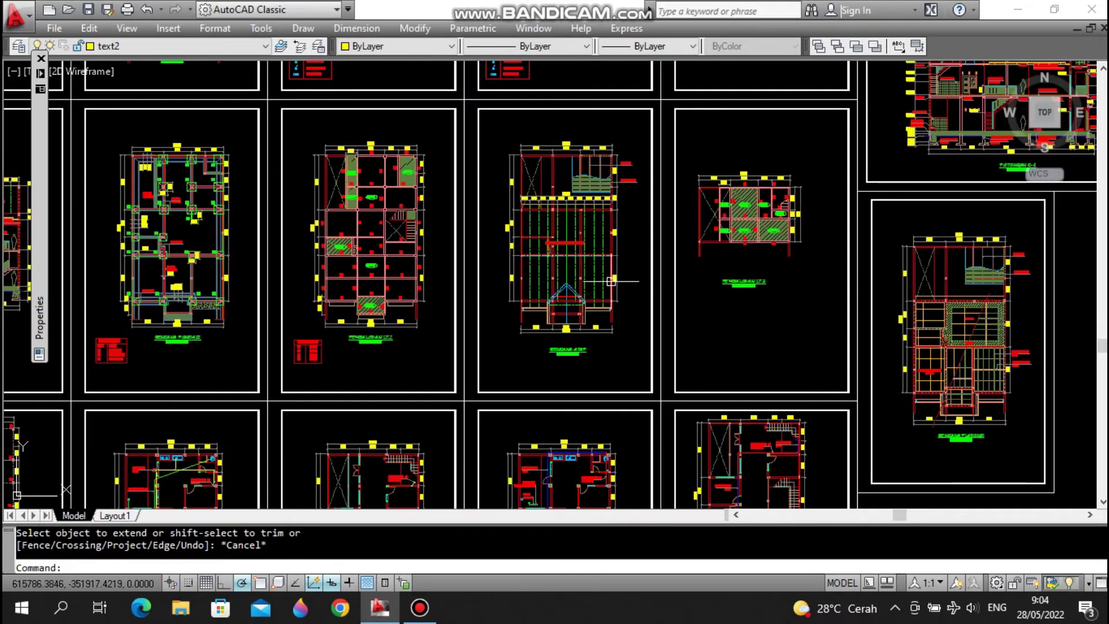
{"action": "scroll", "coordinate": [751, 228], "scroll_direction": "up", "scroll_amount": 10}
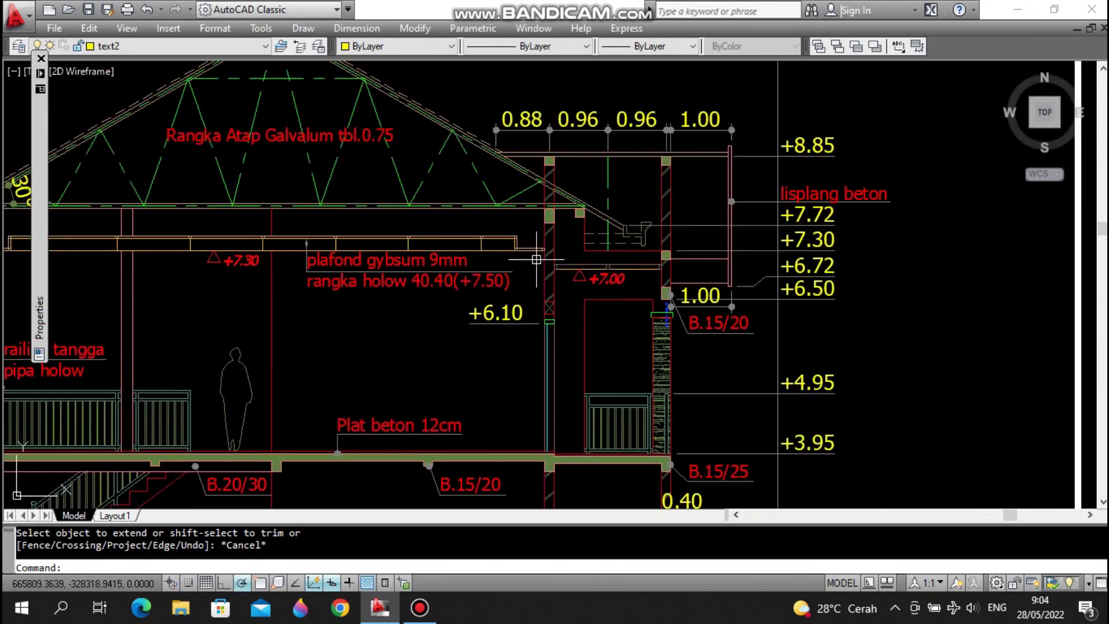
{"action": "scroll", "coordinate": [581, 206], "scroll_direction": "up", "scroll_amount": 4}
{"action": "middle_click_drag", "start_coordinate": [570, 218], "coordinate": [759, 218]}
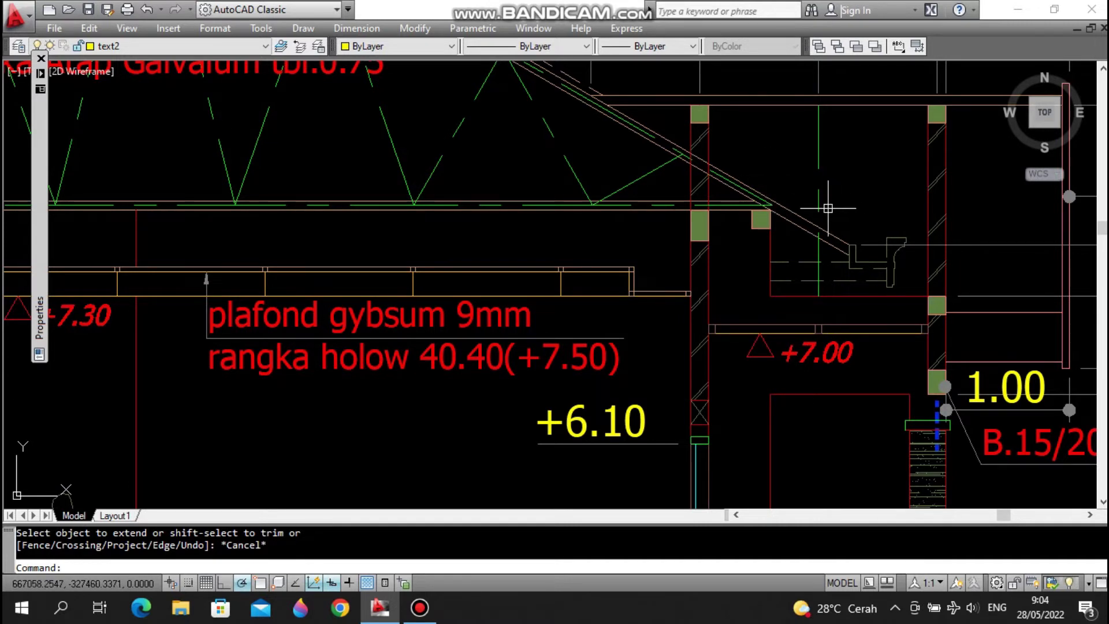
{"action": "scroll", "coordinate": [853, 206], "scroll_direction": "down", "scroll_amount": 4}
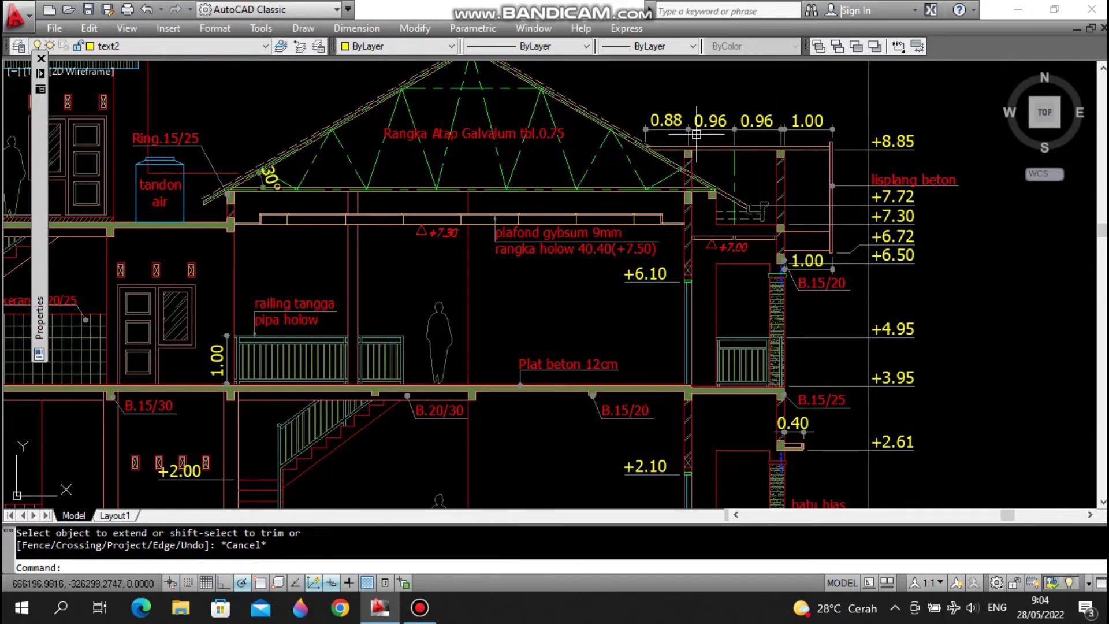
{"action": "scroll", "coordinate": [777, 171], "scroll_direction": "up", "scroll_amount": 2}
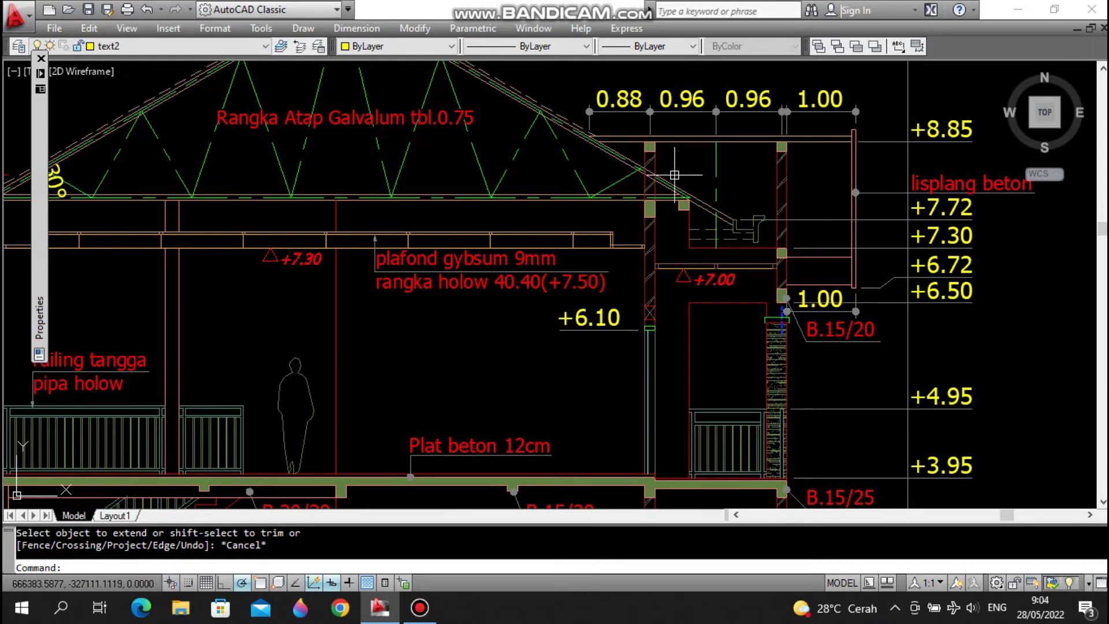
{"action": "middle_click_drag", "start_coordinate": [624, 156], "coordinate": [787, 198]}
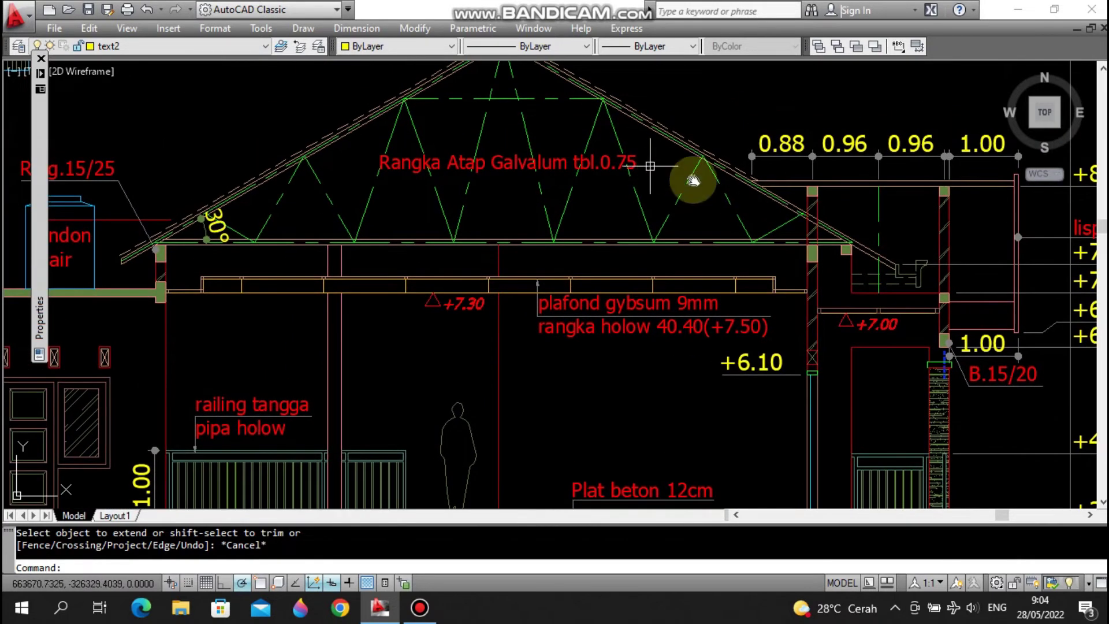
{"action": "middle_click_drag", "start_coordinate": [693, 181], "coordinate": [703, 146]}
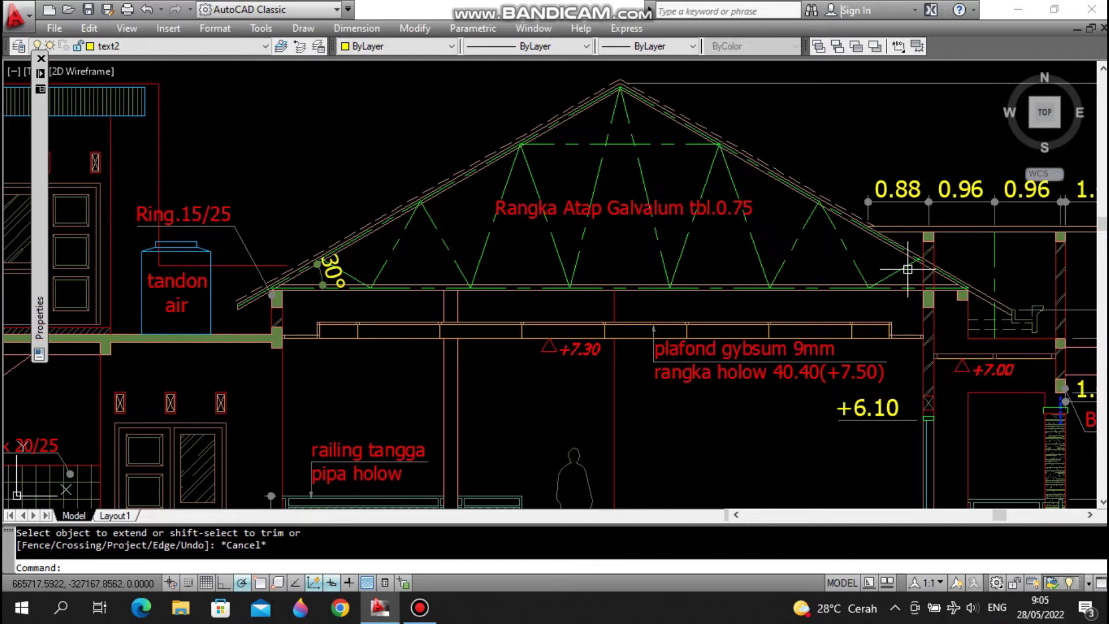
{"action": "middle_click_drag", "start_coordinate": [463, 254], "coordinate": [525, 214]}
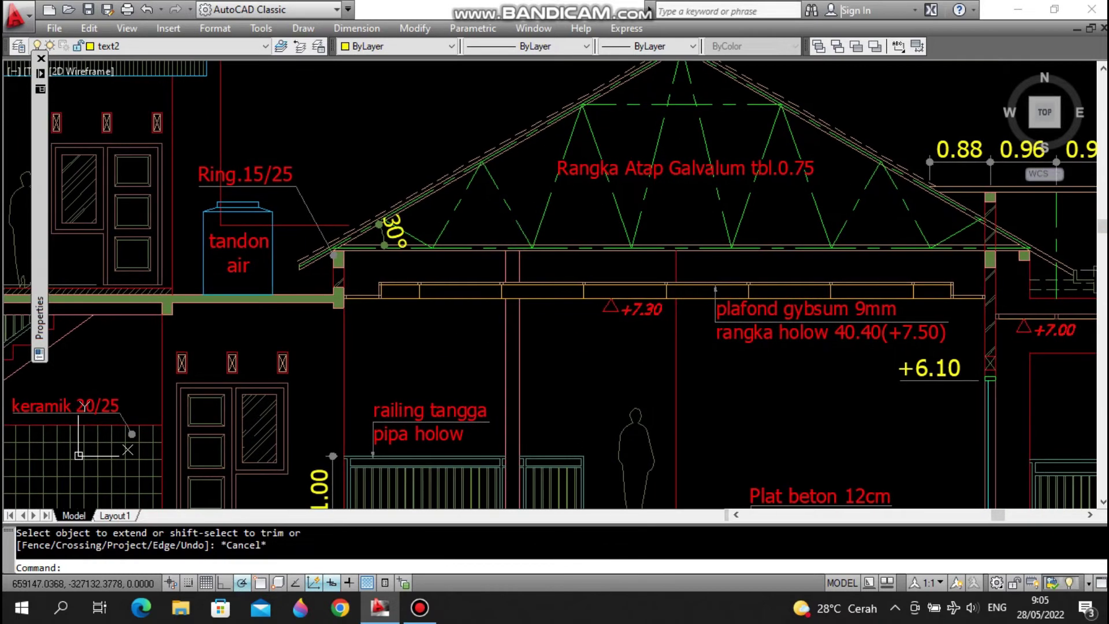
{"action": "scroll", "coordinate": [526, 228], "scroll_direction": "down", "scroll_amount": 2}
{"action": "scroll", "coordinate": [423, 248], "scroll_direction": "up", "scroll_amount": 4}
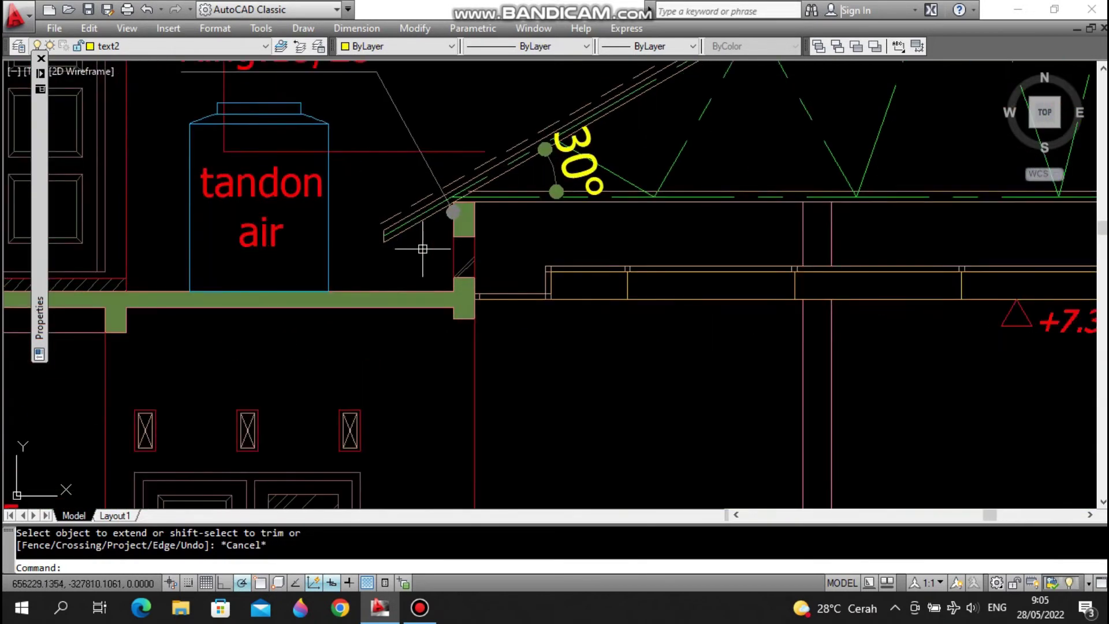
{"action": "middle_click_drag", "start_coordinate": [430, 240], "coordinate": [523, 232]}
{"action": "type", "text": "DI"}
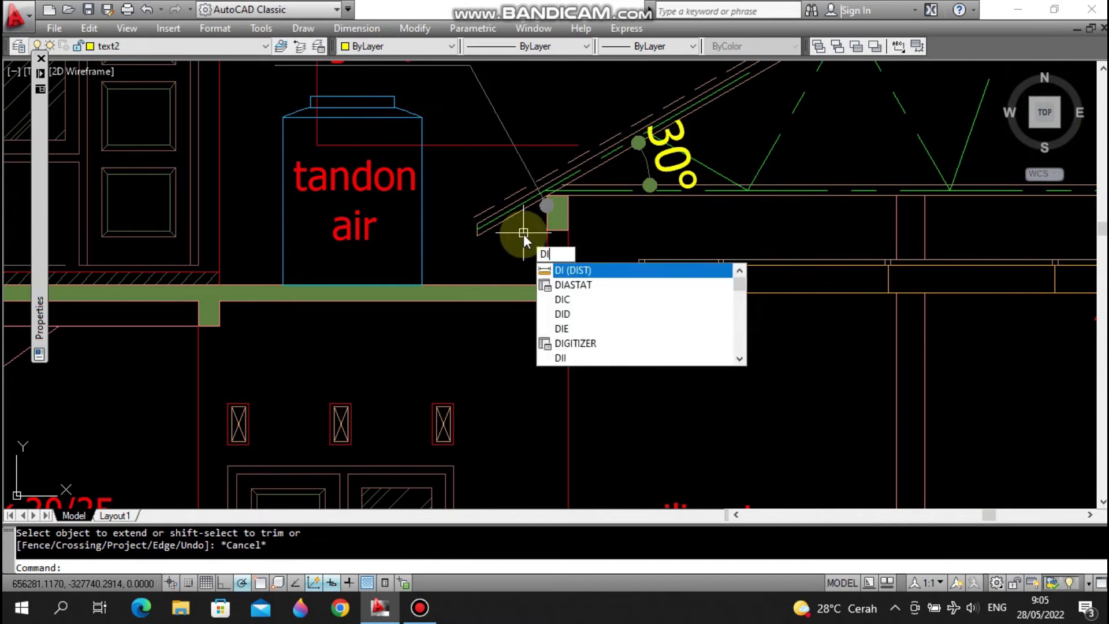
{"action": "key", "text": "Escape"}
{"action": "key", "text": "Escape"}
{"action": "type", "text": "DLI"}
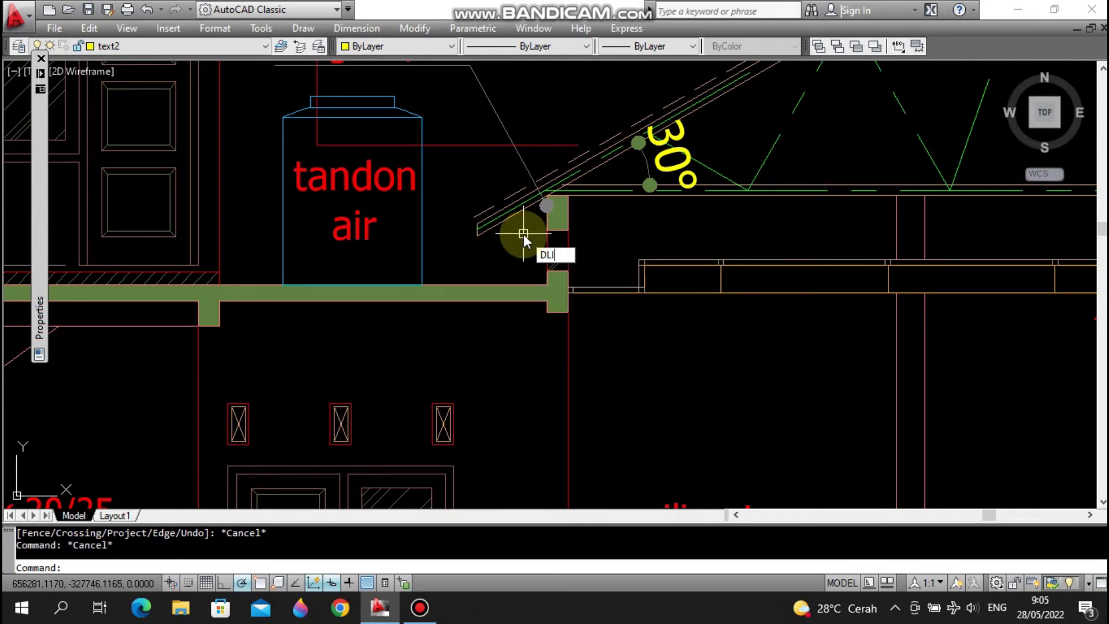
{"action": "key", "text": "Return"}
{"action": "right_click", "coordinate": [521, 110], "text": "shift"}
{"action": "left_click", "coordinate": [569, 222]}
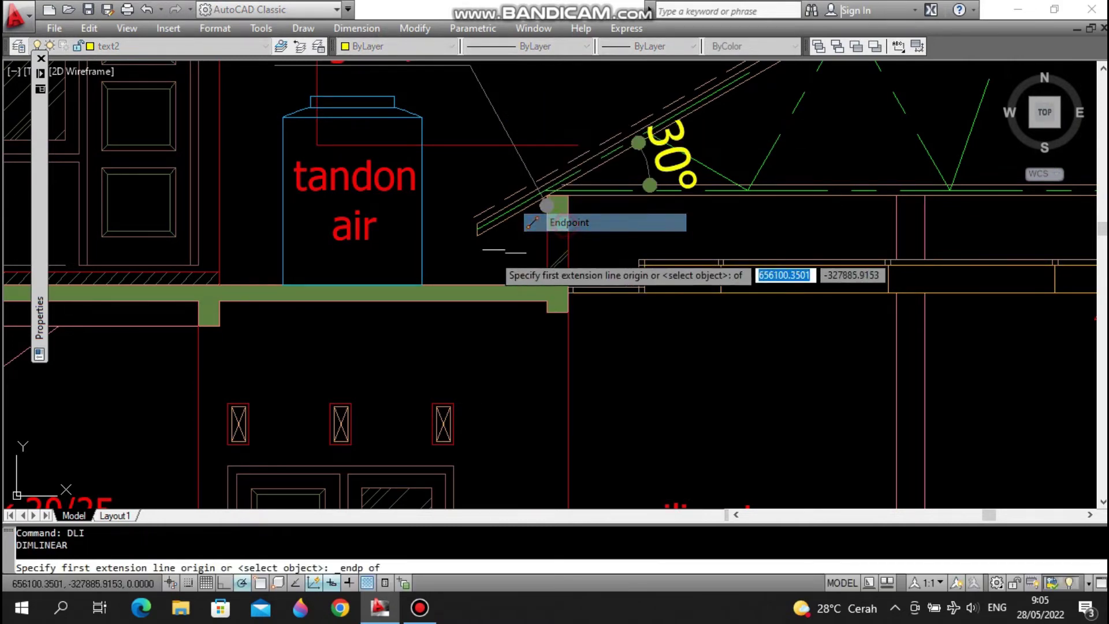
{"action": "left_click", "coordinate": [471, 216]}
{"action": "key", "text": "Escape"}
{"action": "key", "text": "Escape"}
- Add a horizontal linear dimension from the eave tip beside the water tank to the ring beam's outer face, with its line above the roof edge
{"action": "type", "text": "DLI"}
{"action": "key", "text": "Return"}
{"action": "right_click", "coordinate": [498, 151], "text": "shift"}
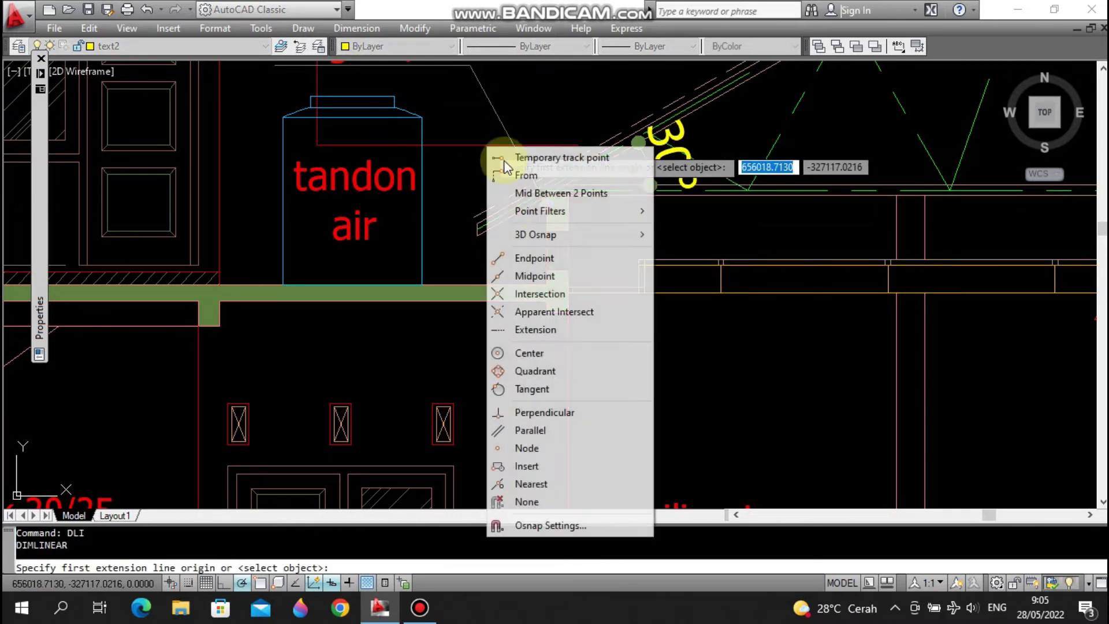
{"action": "left_click", "coordinate": [534, 254]}
{"action": "scroll", "coordinate": [487, 218], "scroll_direction": "up", "scroll_amount": 2}
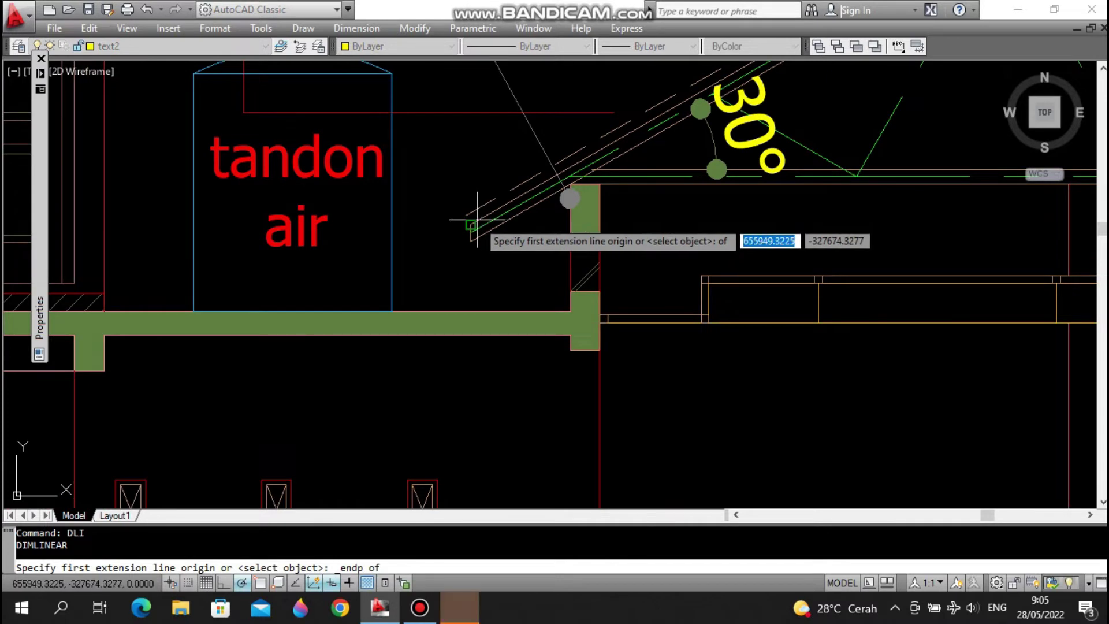
{"action": "left_click", "coordinate": [471, 218]}
{"action": "right_click", "coordinate": [600, 137], "text": "shift"}
{"action": "left_click", "coordinate": [646, 247]}
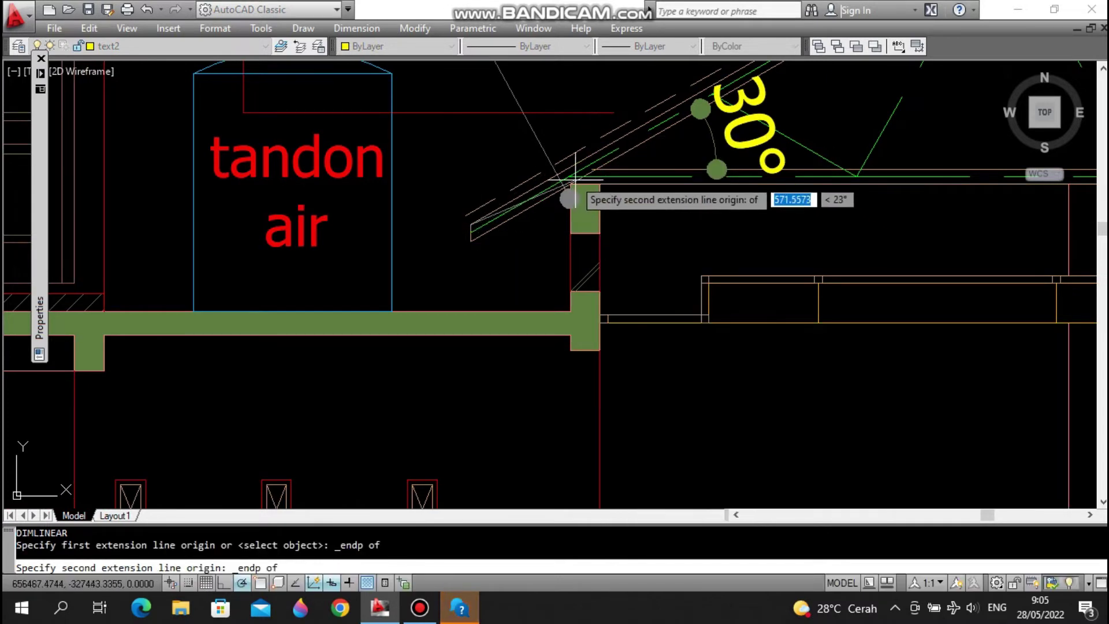
{"action": "left_click", "coordinate": [568, 196]}
{"action": "middle_click_drag", "start_coordinate": [573, 104], "coordinate": [573, 228]}
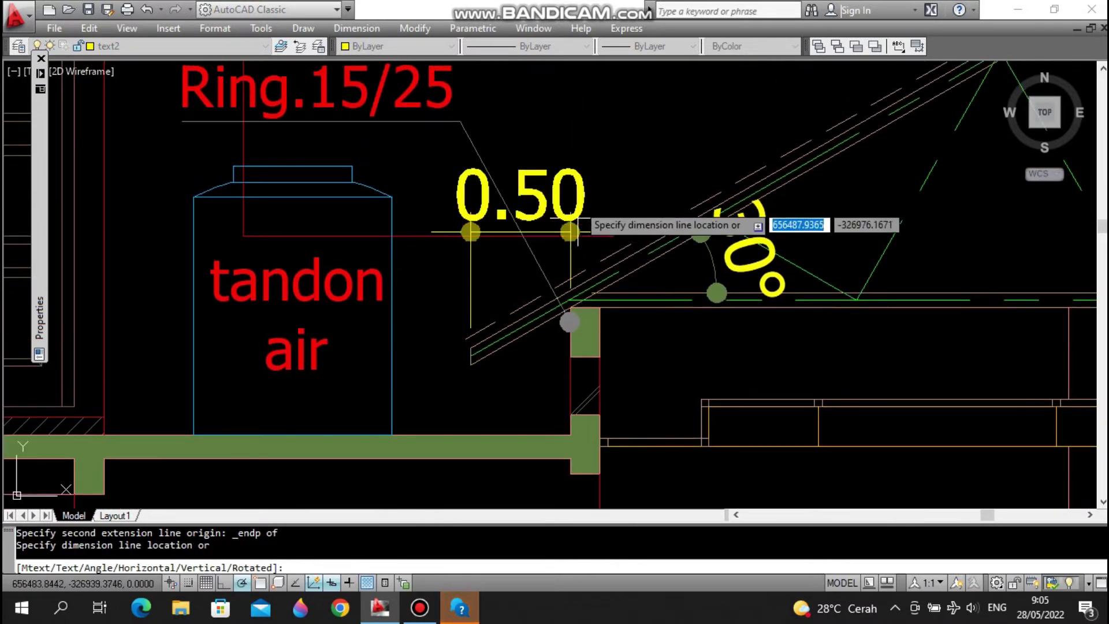
{"action": "left_click", "coordinate": [572, 192]}
{"action": "key", "text": "Escape"}
- Match the eave overhang dimension's properties to the stair railing's 1.00 height dimension
{"action": "scroll", "coordinate": [581, 219], "scroll_direction": "down", "scroll_amount": 4}
{"action": "type", "text": "ma"}
{"action": "key", "text": "Return"}
{"action": "scroll", "coordinate": [584, 254], "scroll_direction": "down", "scroll_amount": 3}
{"action": "middle_click_drag", "start_coordinate": [458, 349], "coordinate": [496, 239]}
{"action": "left_click", "coordinate": [565, 299]}
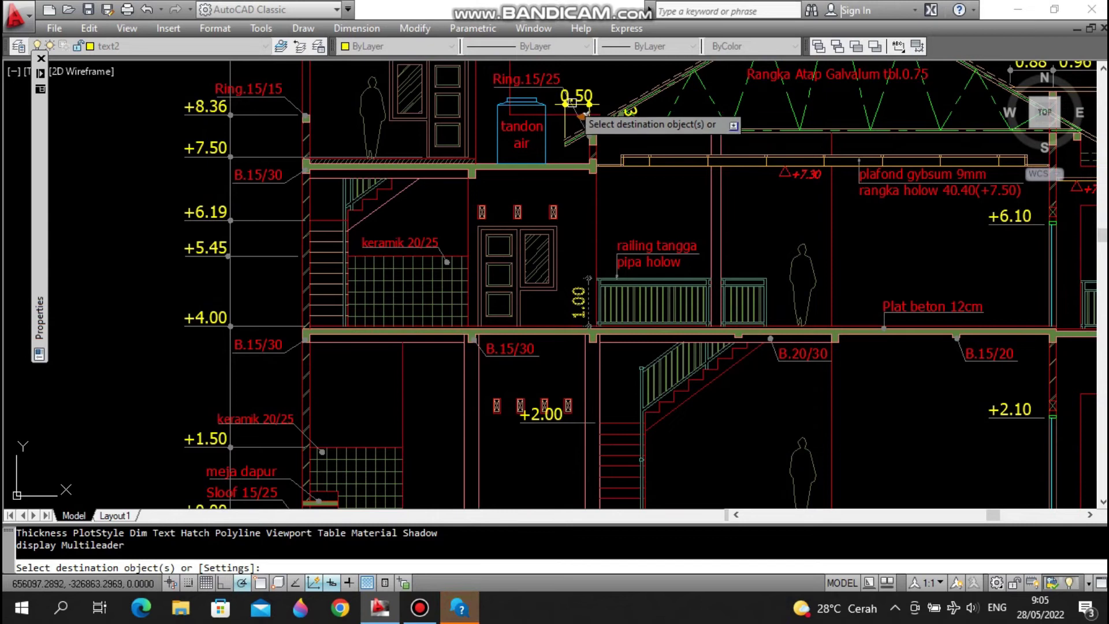
{"action": "key", "text": "Escape"}
- Add a vertical linear dimension from the ring beam's top to the top of the tank slab, placed between the tank and the eave
{"action": "middle_click_drag", "start_coordinate": [604, 192], "coordinate": [610, 238]}
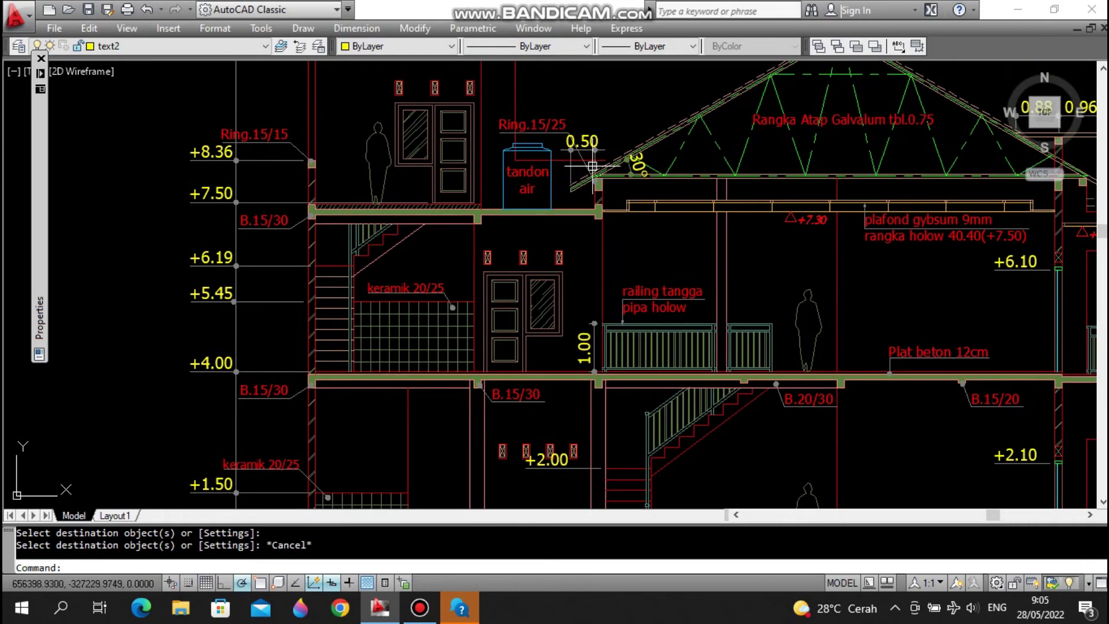
{"action": "middle_click_drag", "start_coordinate": [555, 238], "coordinate": [582, 251]}
{"action": "scroll", "coordinate": [622, 244], "scroll_direction": "up", "scroll_amount": 3}
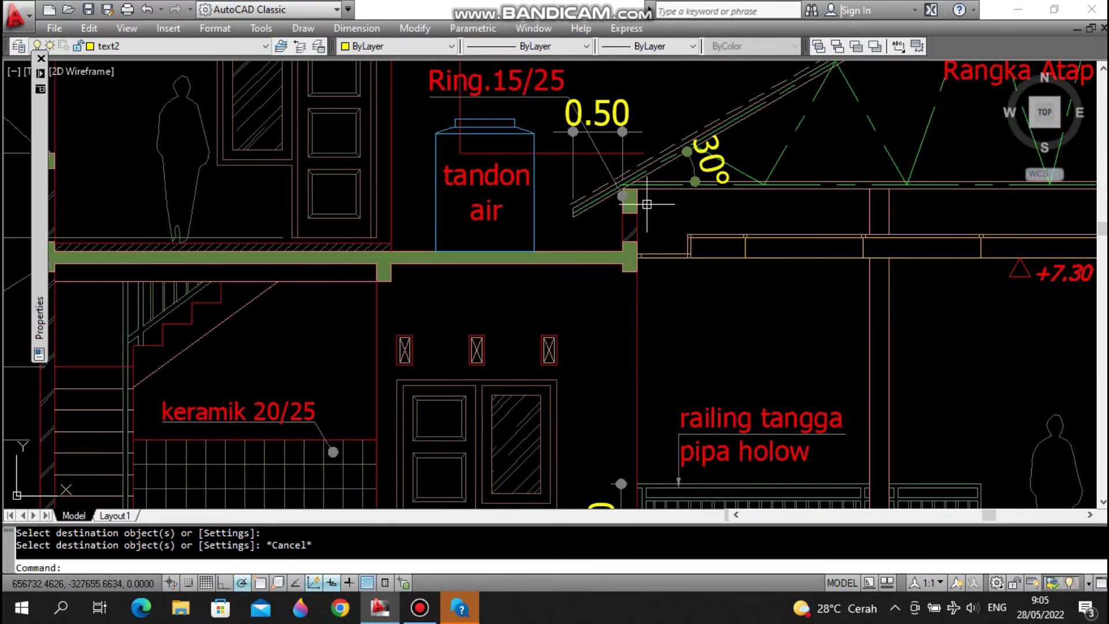
{"action": "middle_click_drag", "start_coordinate": [662, 215], "coordinate": [625, 203]}
{"action": "type", "text": "DLI"}
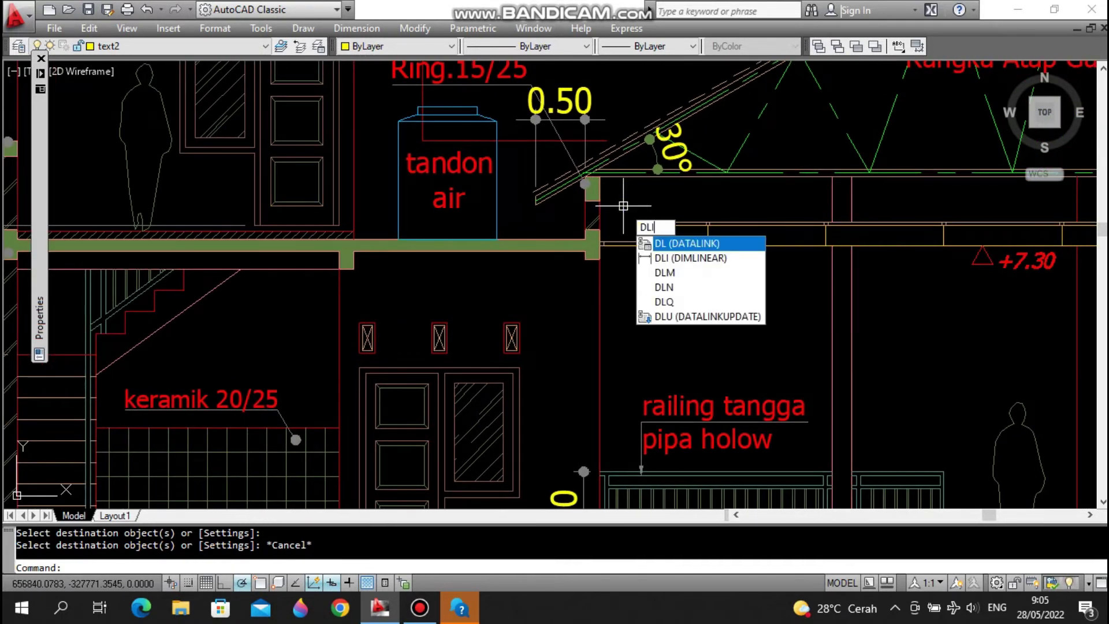
{"action": "key", "text": "Return"}
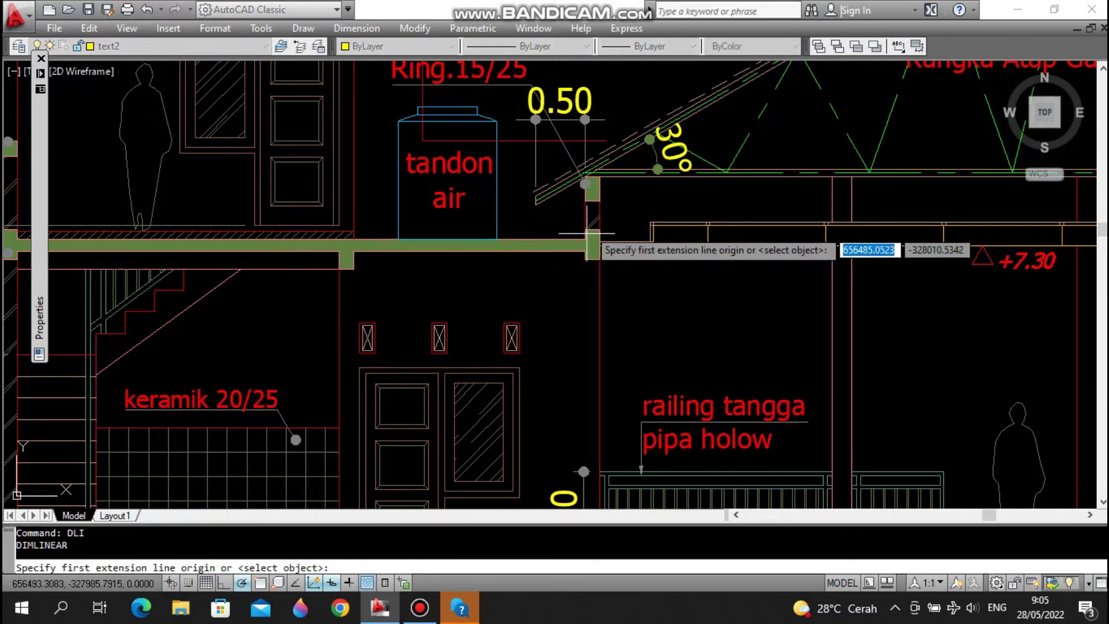
{"action": "right_click", "coordinate": [613, 168], "text": "shift"}
{"action": "left_click", "coordinate": [656, 282]}
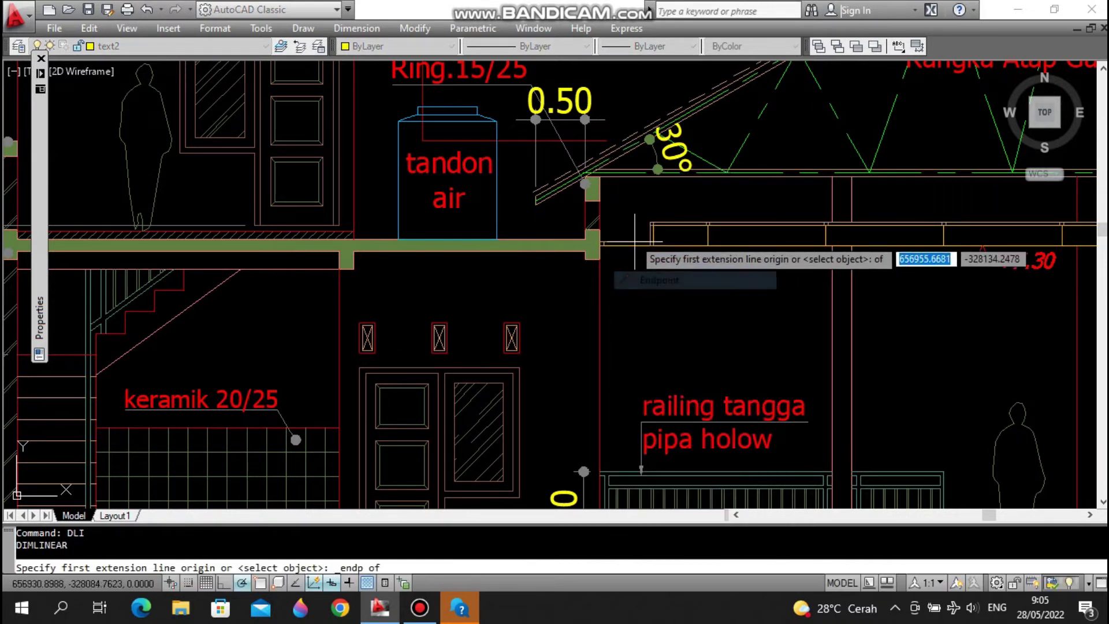
{"action": "left_click", "coordinate": [600, 193]}
{"action": "right_click", "coordinate": [606, 193], "text": "shift"}
{"action": "left_click", "coordinate": [654, 303]}
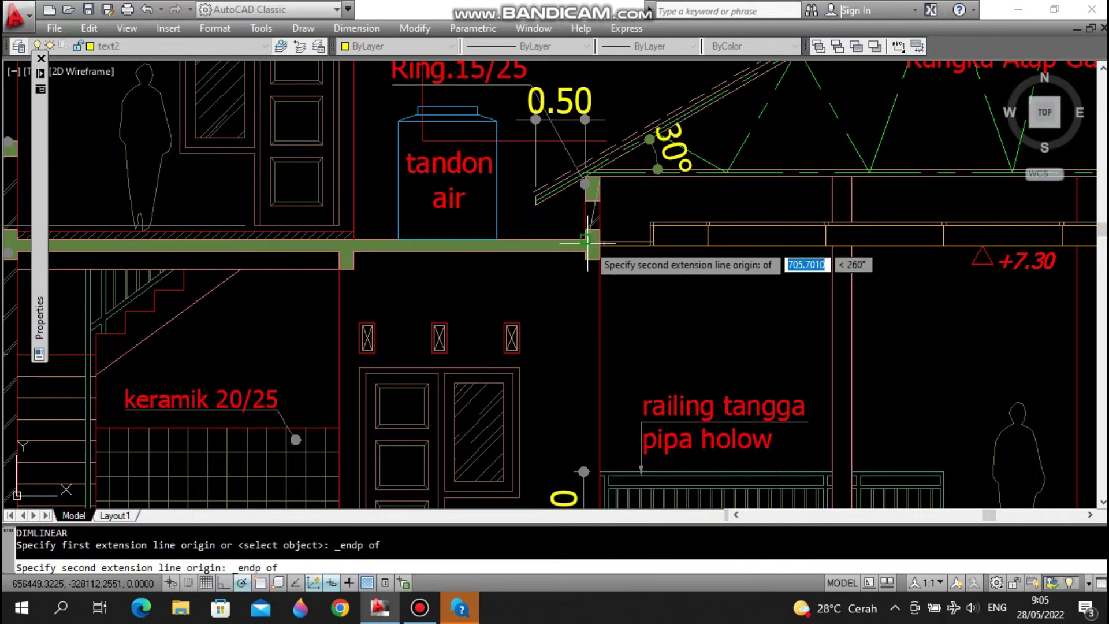
{"action": "left_click", "coordinate": [584, 242]}
{"action": "left_click", "coordinate": [521, 230]}
{"action": "key", "text": "Escape"}
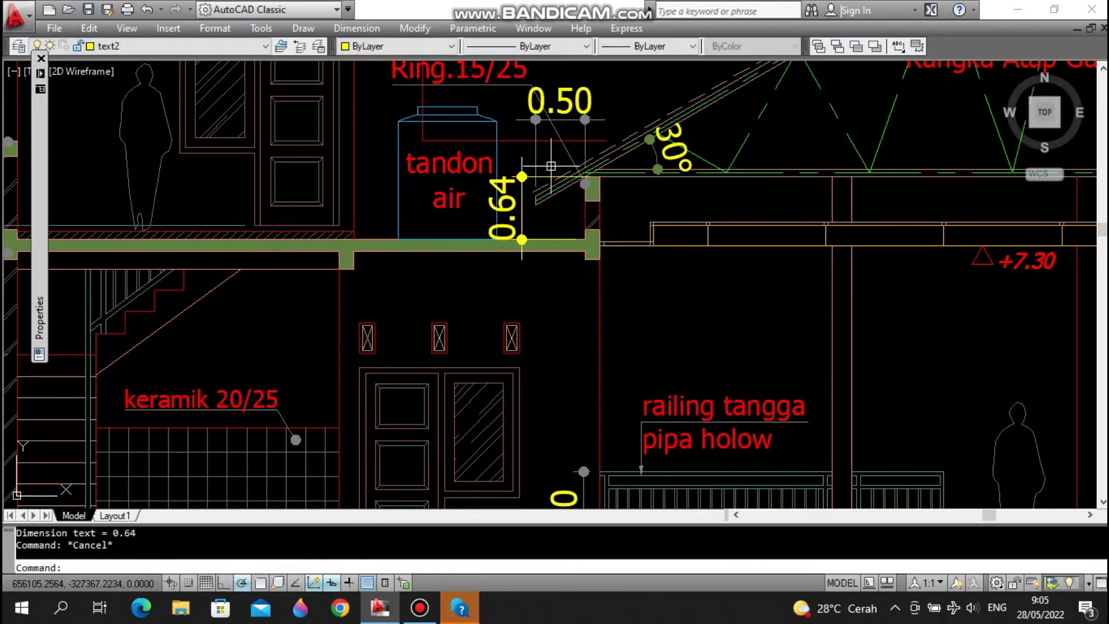
- Match the vertical ring beam dimension's properties to the horizontal eave overhang dimension
{"action": "type", "text": "MA"}
{"action": "key", "text": "Return"}
{"action": "left_click", "coordinate": [523, 191]}
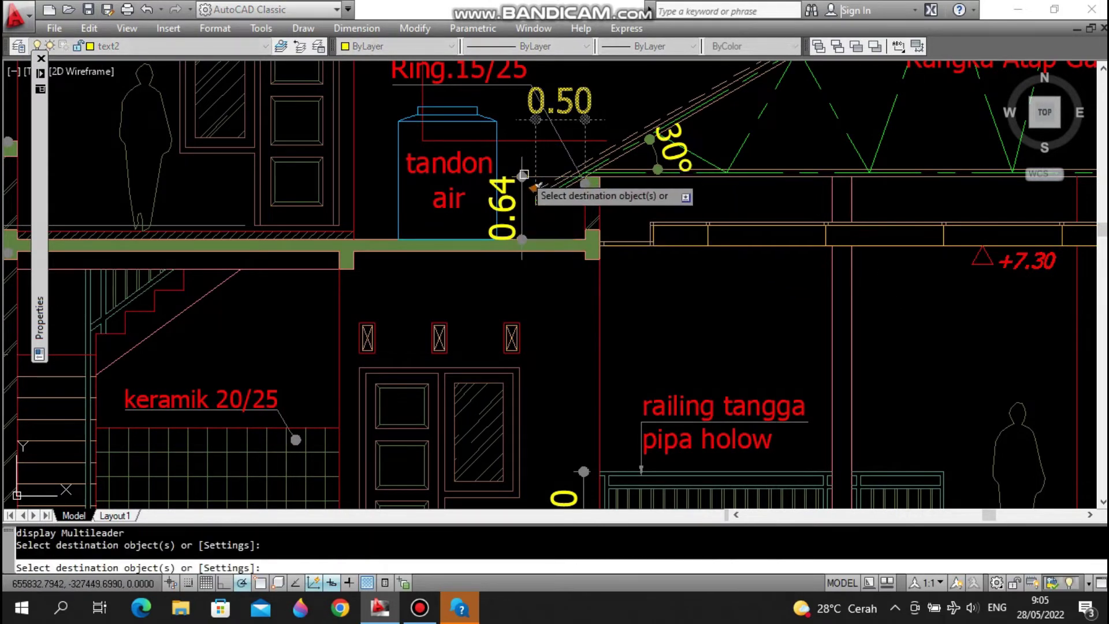
{"action": "key", "text": "Escape"}
- Shift the vertical ring beam dimension's line slightly toward the eave so its text clears the water tank
{"action": "scroll", "coordinate": [571, 224], "scroll_direction": "down", "scroll_amount": 4}
{"action": "scroll", "coordinate": [571, 224], "scroll_direction": "up", "scroll_amount": 3}
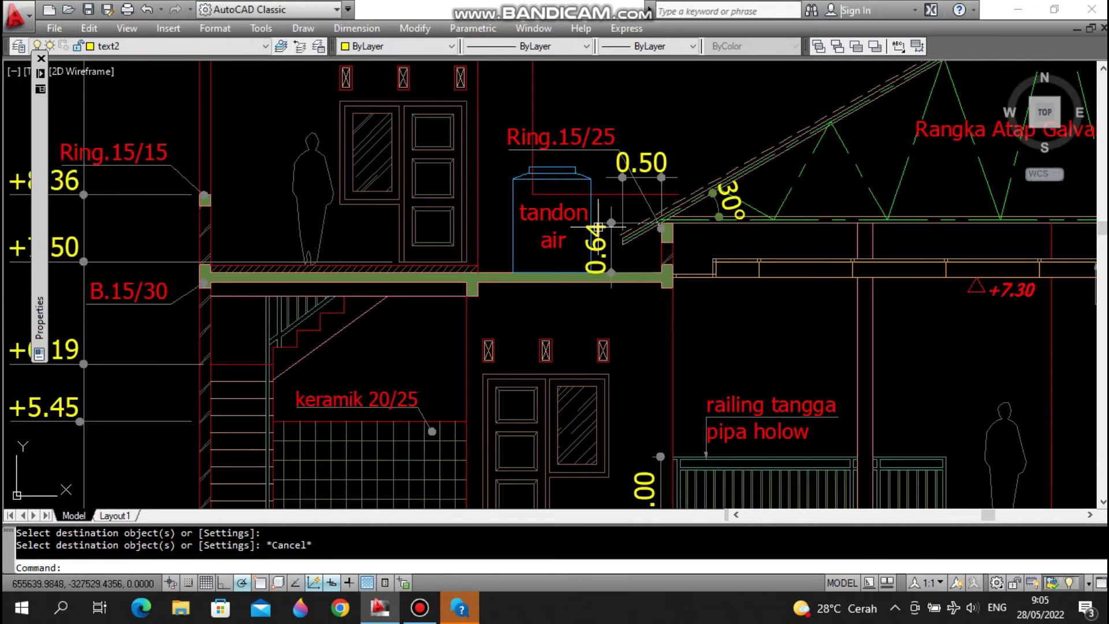
{"action": "scroll", "coordinate": [613, 242], "scroll_direction": "up", "scroll_amount": 2}
{"action": "left_click", "coordinate": [616, 245]}
{"action": "left_click", "coordinate": [625, 212]}
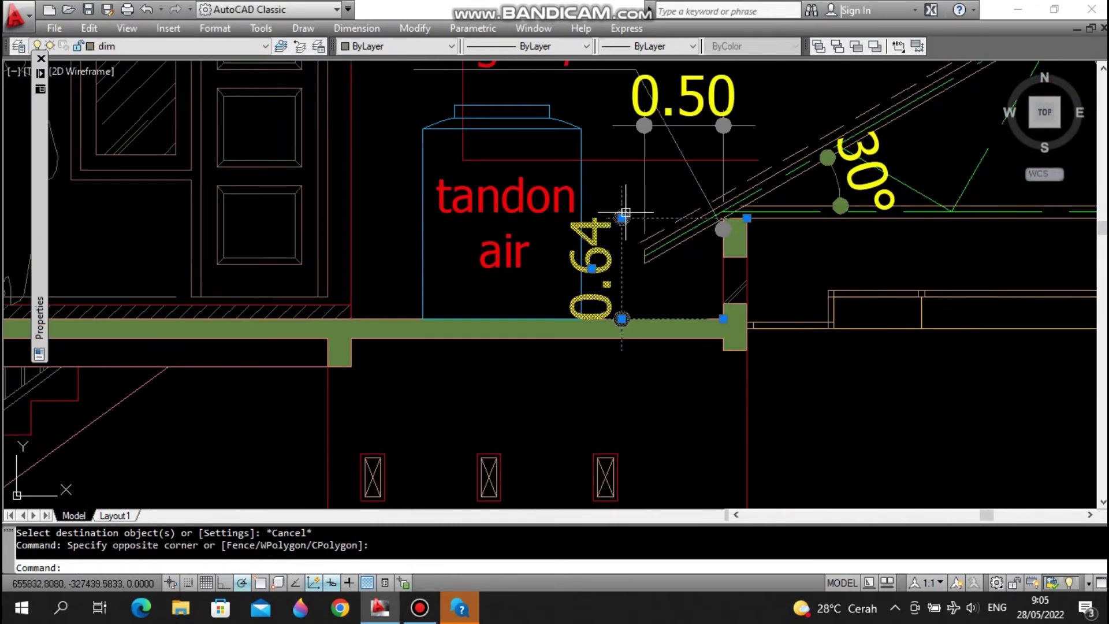
{"action": "left_click", "coordinate": [621, 218]}
{"action": "key", "text": "Escape"}
{"action": "key", "text": "Escape"}
{"action": "scroll", "coordinate": [602, 215], "scroll_direction": "down", "scroll_amount": 4}
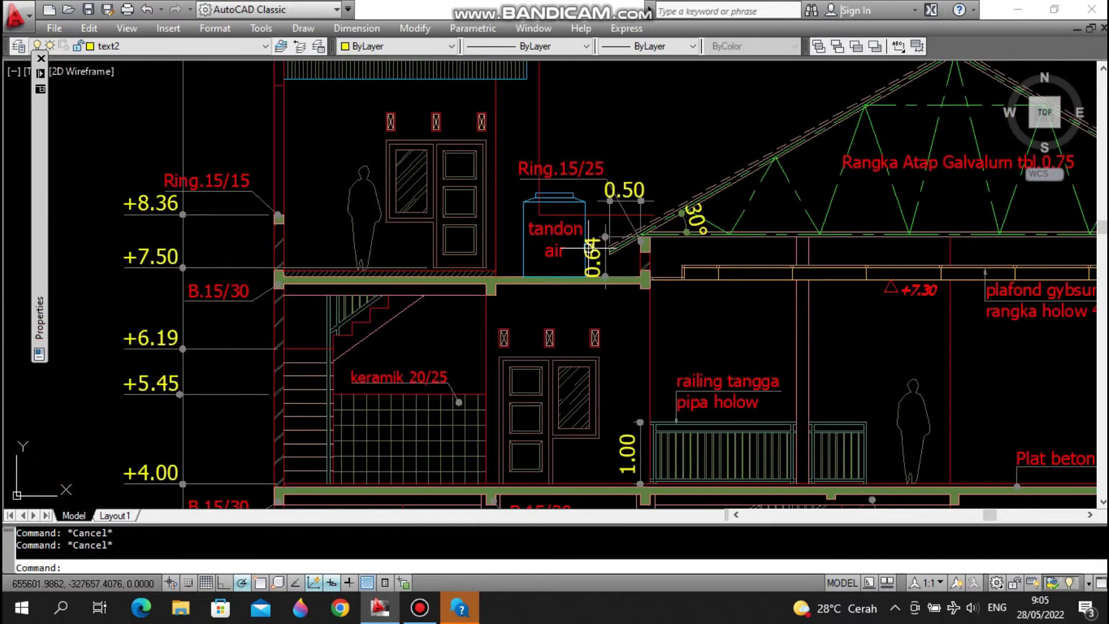
- Examine the whole Potongan C-C section, checking its level marks, dimensions and material notes
{"action": "middle_click_drag", "start_coordinate": [579, 300], "coordinate": [544, 250]}
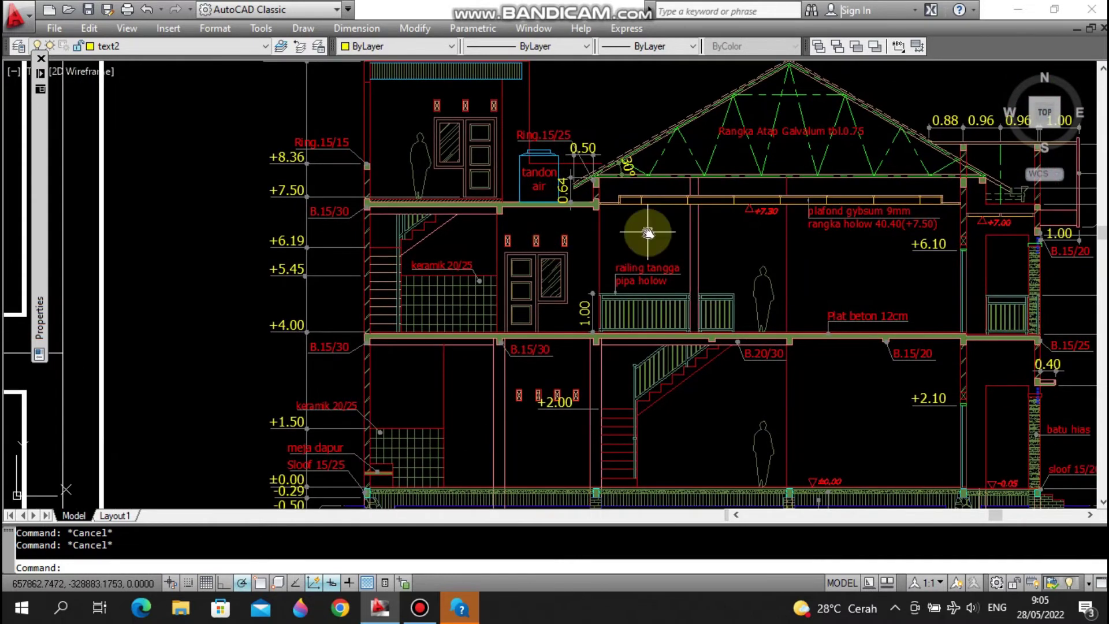
{"action": "middle_click_drag", "start_coordinate": [645, 218], "coordinate": [627, 264]}
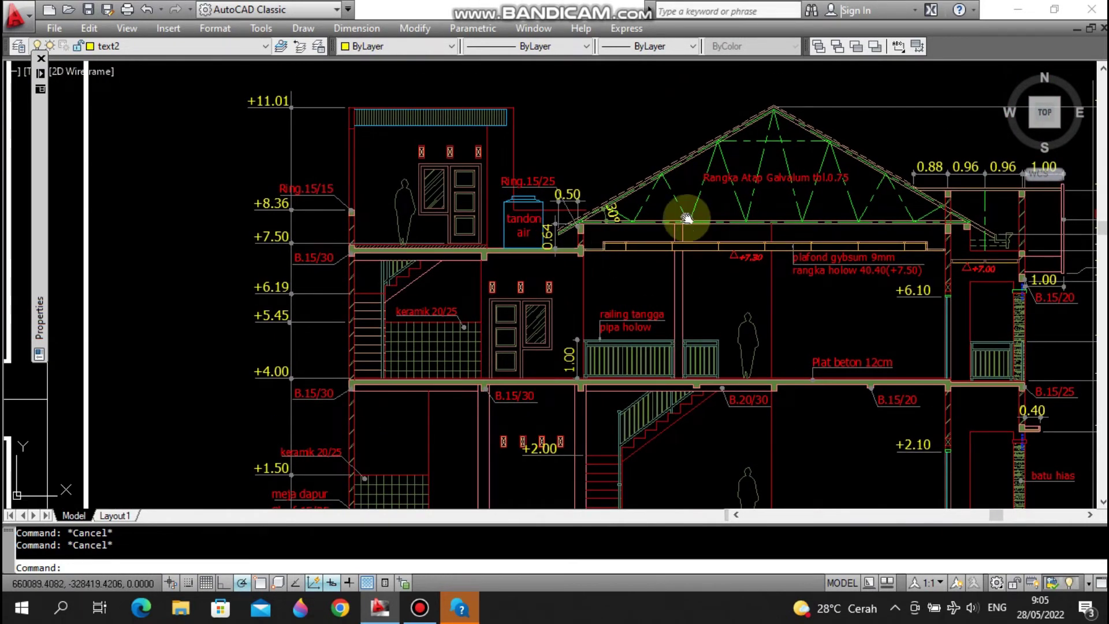
{"action": "scroll", "coordinate": [657, 225], "scroll_direction": "down", "scroll_amount": 5}
{"action": "scroll", "coordinate": [661, 241], "scroll_direction": "up", "scroll_amount": 4}
{"action": "middle_click_drag", "start_coordinate": [688, 251], "coordinate": [655, 248]}
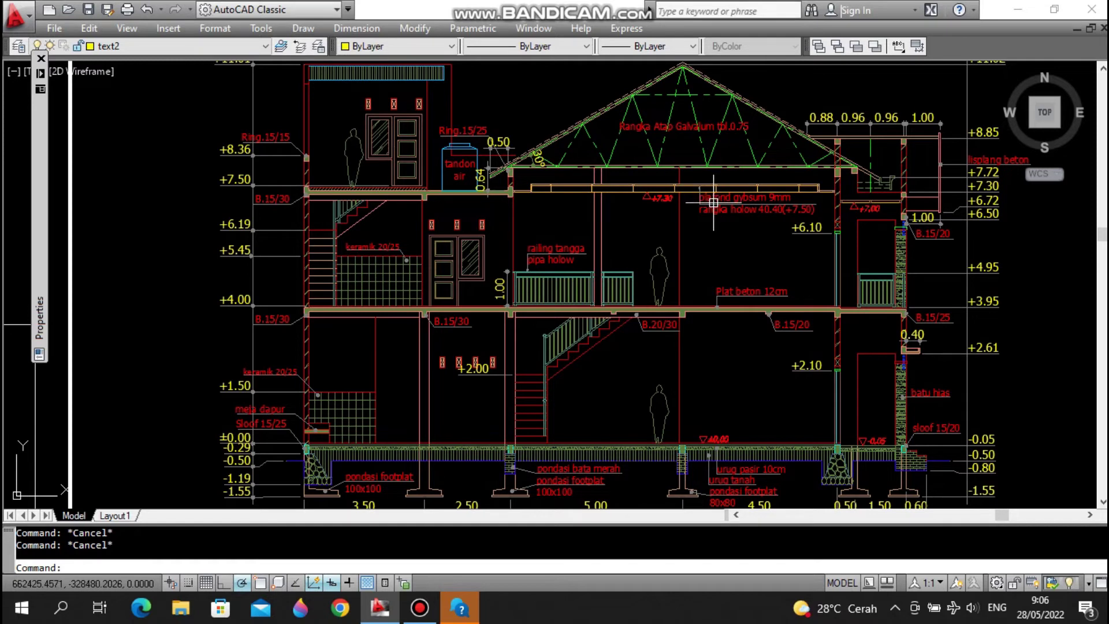
{"action": "middle_click_drag", "start_coordinate": [809, 217], "coordinate": [727, 238]}
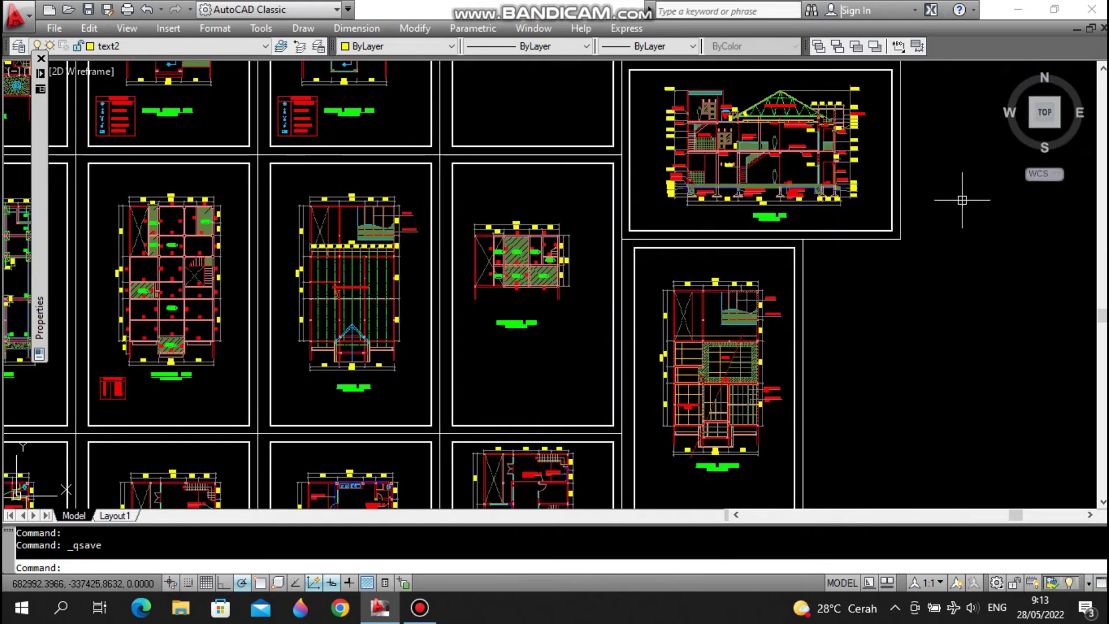
{"action": "scroll", "coordinate": [960, 193], "scroll_direction": "up", "scroll_amount": 5}
{"action": "middle_click_drag", "start_coordinate": [758, 196], "coordinate": [740, 231]}
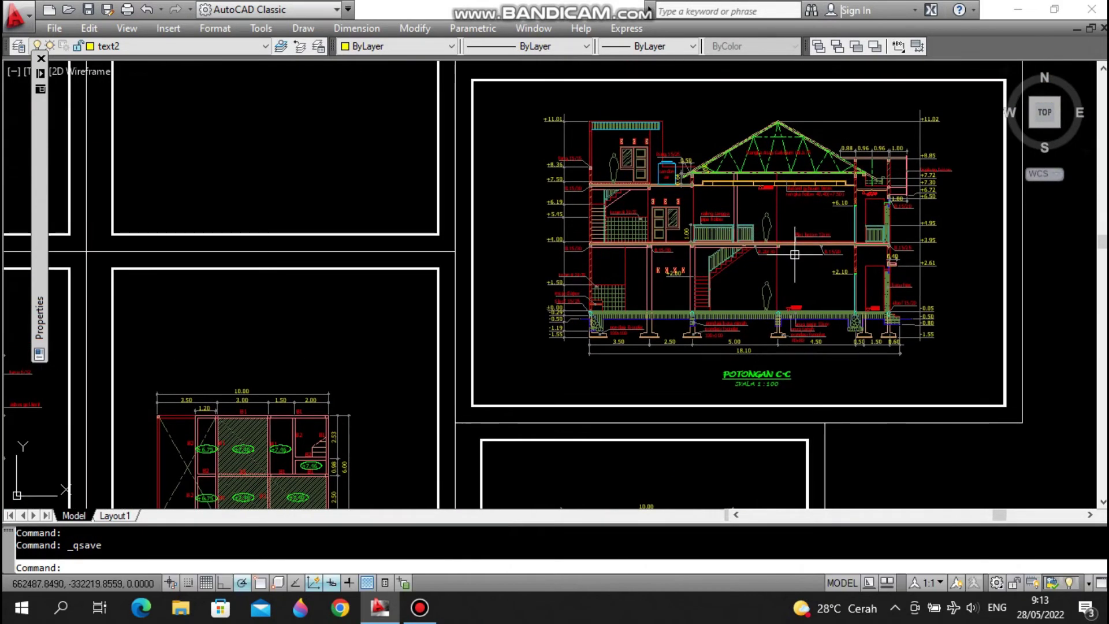
- Examine the Rencana Plafond ceiling plan below the section, including its hollow galvalum framing, gypsum notes and ceiling levels
{"action": "scroll", "coordinate": [797, 253], "scroll_direction": "down", "scroll_amount": 2}
{"action": "middle_click_drag", "start_coordinate": [783, 341], "coordinate": [805, 198]}
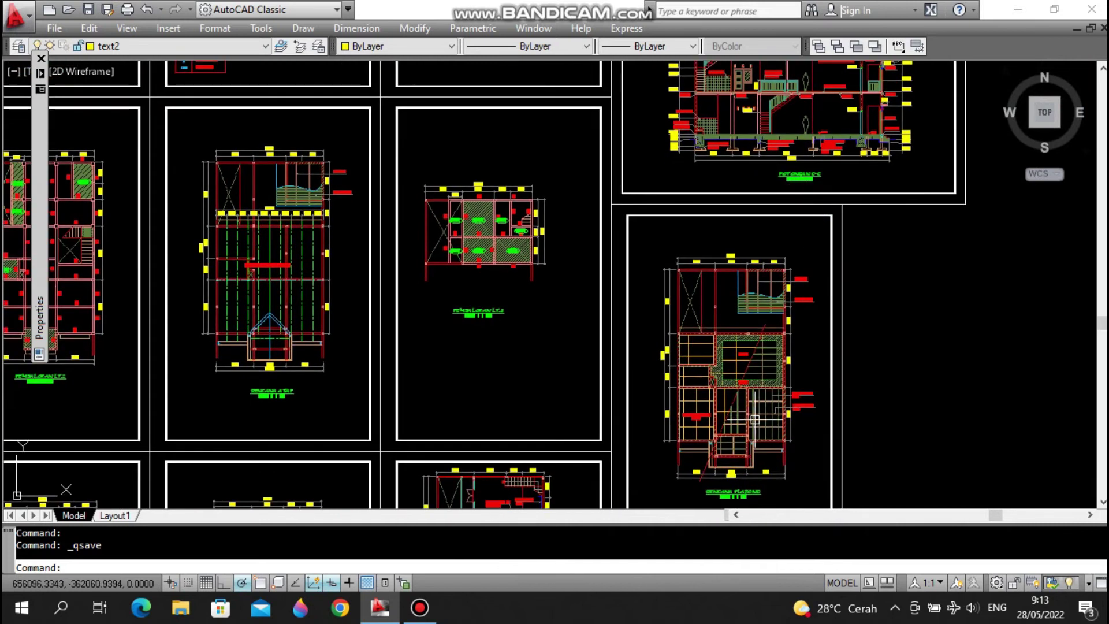
{"action": "middle_click_drag", "start_coordinate": [745, 470], "coordinate": [744, 390]}
{"action": "scroll", "coordinate": [745, 389], "scroll_direction": "up", "scroll_amount": 2}
{"action": "scroll", "coordinate": [755, 261], "scroll_direction": "up", "scroll_amount": 1}
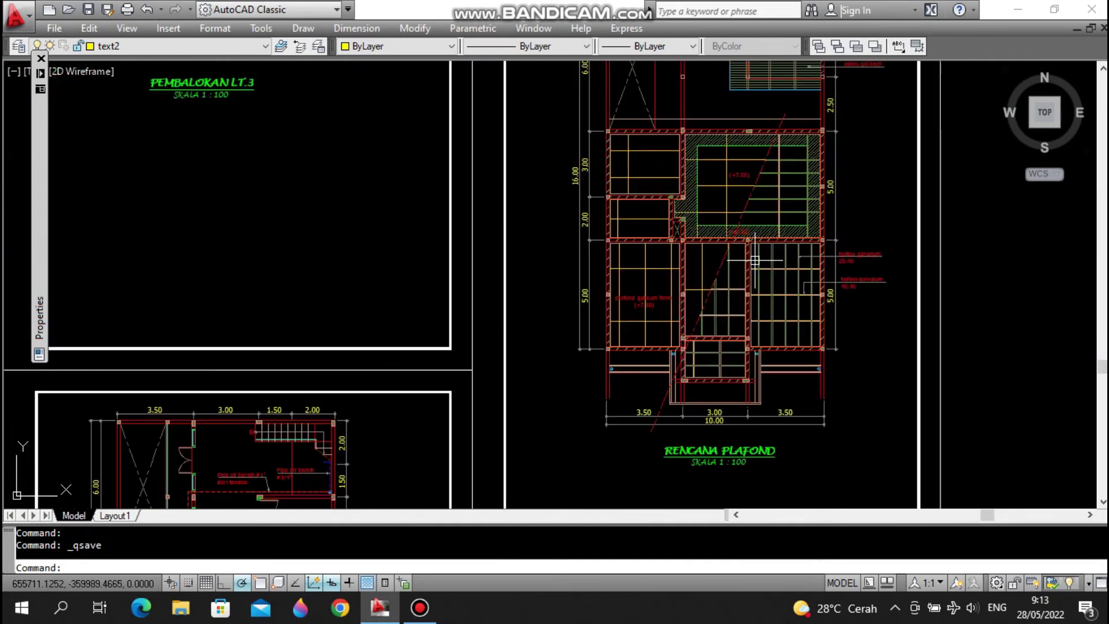
{"action": "scroll", "coordinate": [752, 289], "scroll_direction": "up", "scroll_amount": 1}
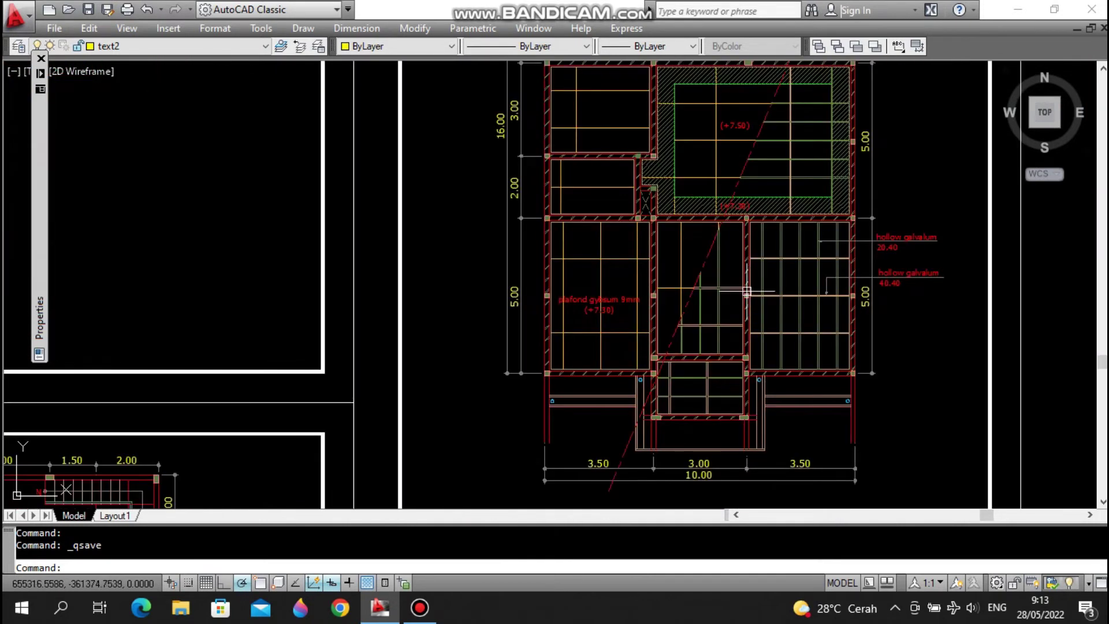
{"action": "middle_click_drag", "start_coordinate": [663, 281], "coordinate": [664, 313]}
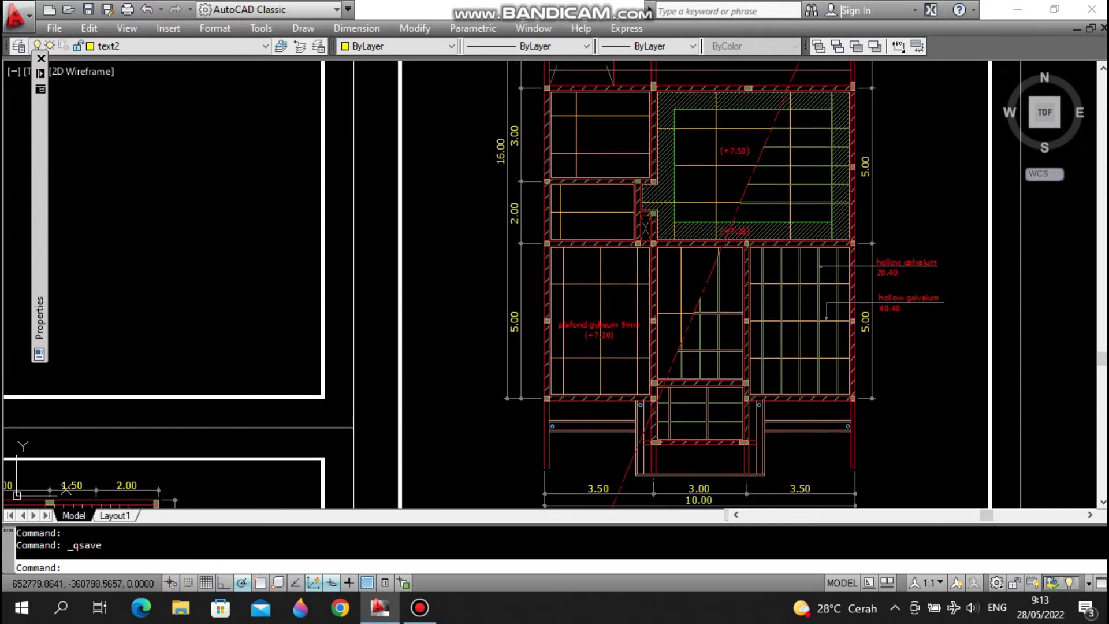
{"action": "scroll", "coordinate": [629, 304], "scroll_direction": "up", "scroll_amount": 1}
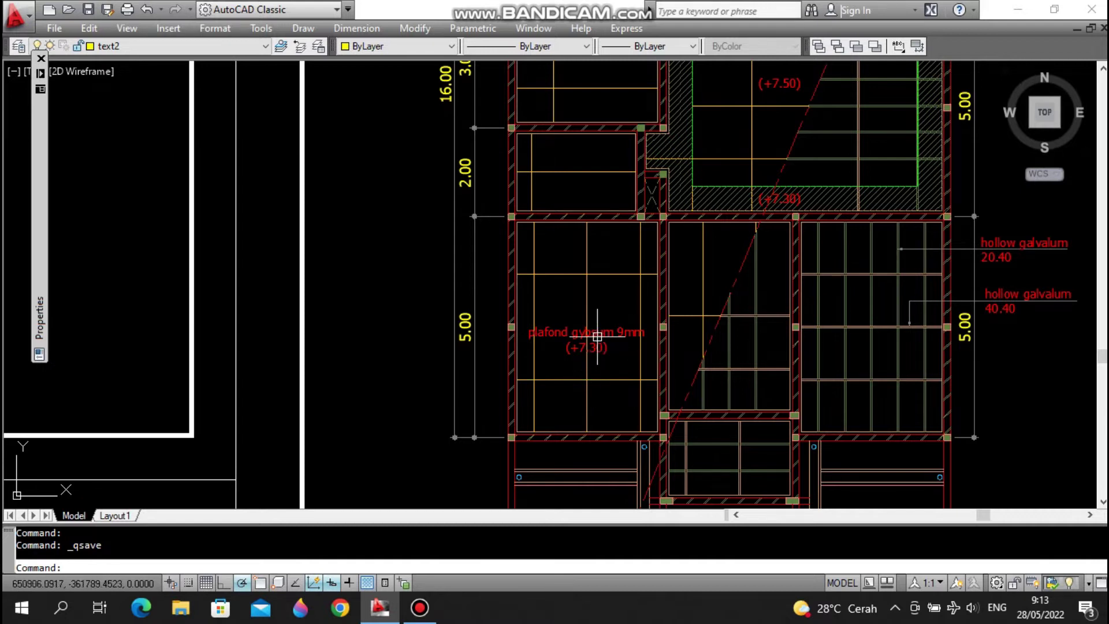
{"action": "scroll", "coordinate": [636, 303], "scroll_direction": "down", "scroll_amount": 2}
{"action": "middle_click_drag", "start_coordinate": [649, 368], "coordinate": [638, 296]}
{"action": "middle_click_drag", "start_coordinate": [631, 235], "coordinate": [631, 257]}
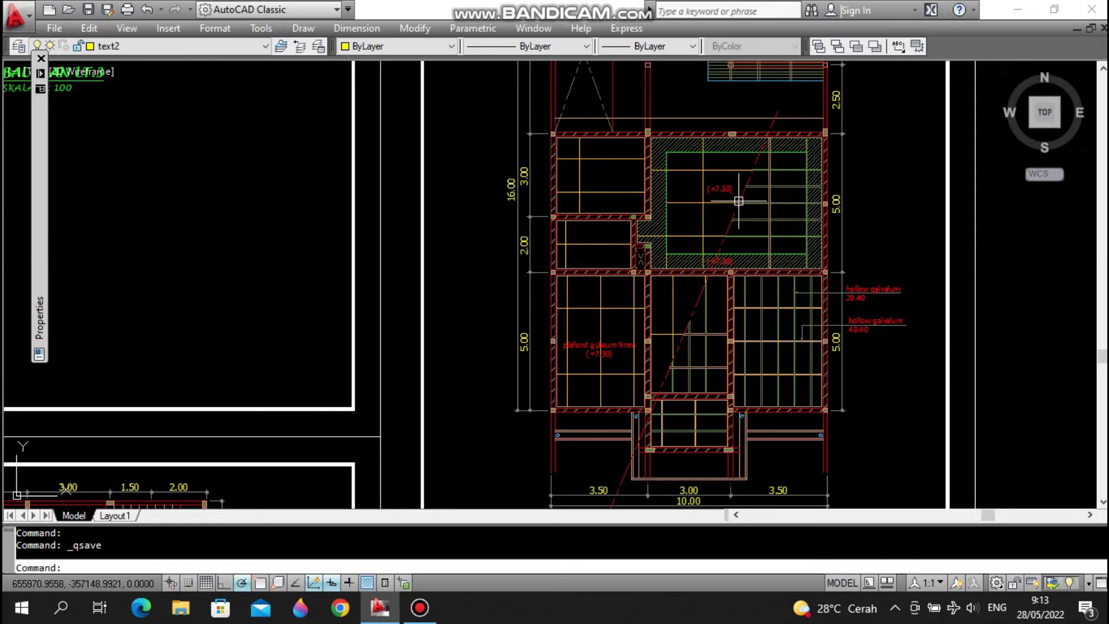
{"action": "scroll", "coordinate": [722, 404], "scroll_direction": "up", "scroll_amount": 2}
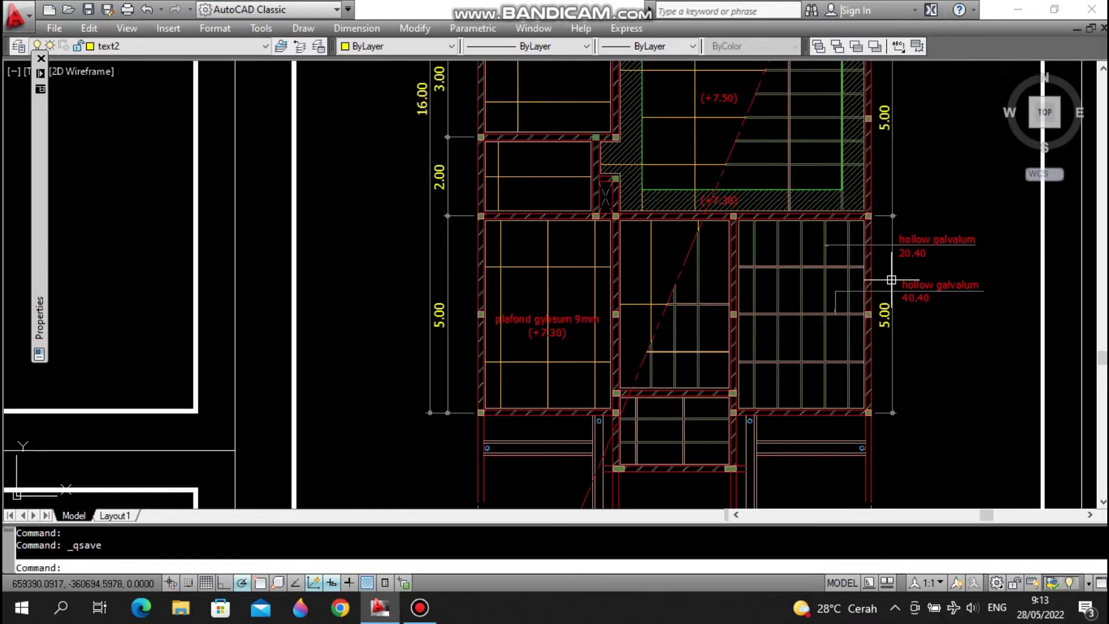
- Examine the hollow galvalum 20.40 and 40.40 grid and the drop ceiling area in the ceiling plan's larger room
{"action": "scroll", "coordinate": [900, 301], "scroll_direction": "up", "scroll_amount": 2}
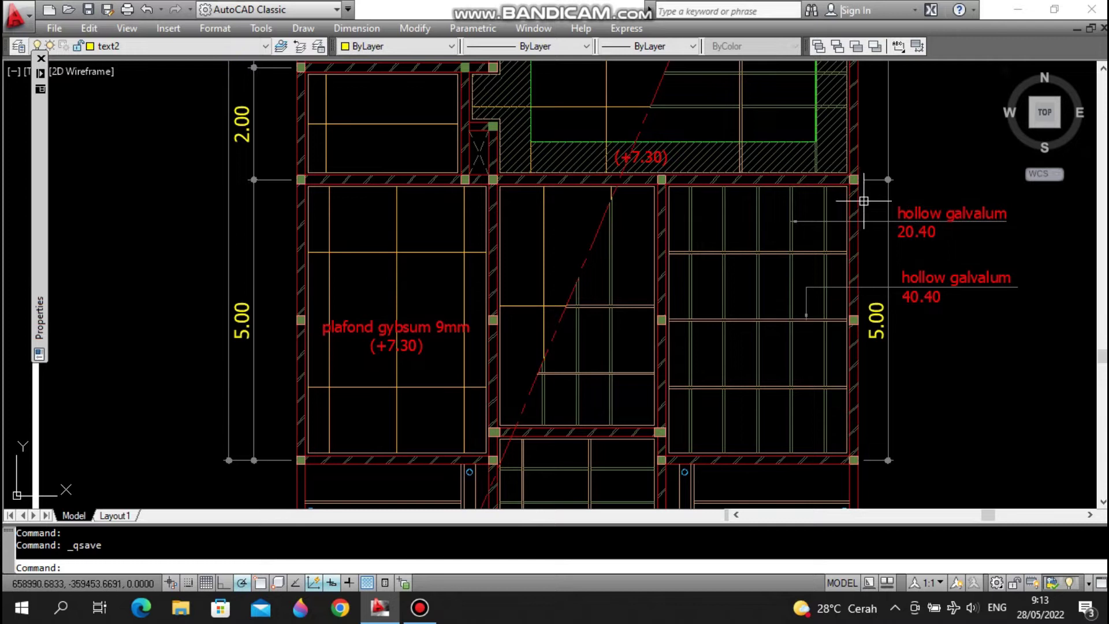
{"action": "middle_click_drag", "start_coordinate": [761, 248], "coordinate": [804, 198]}
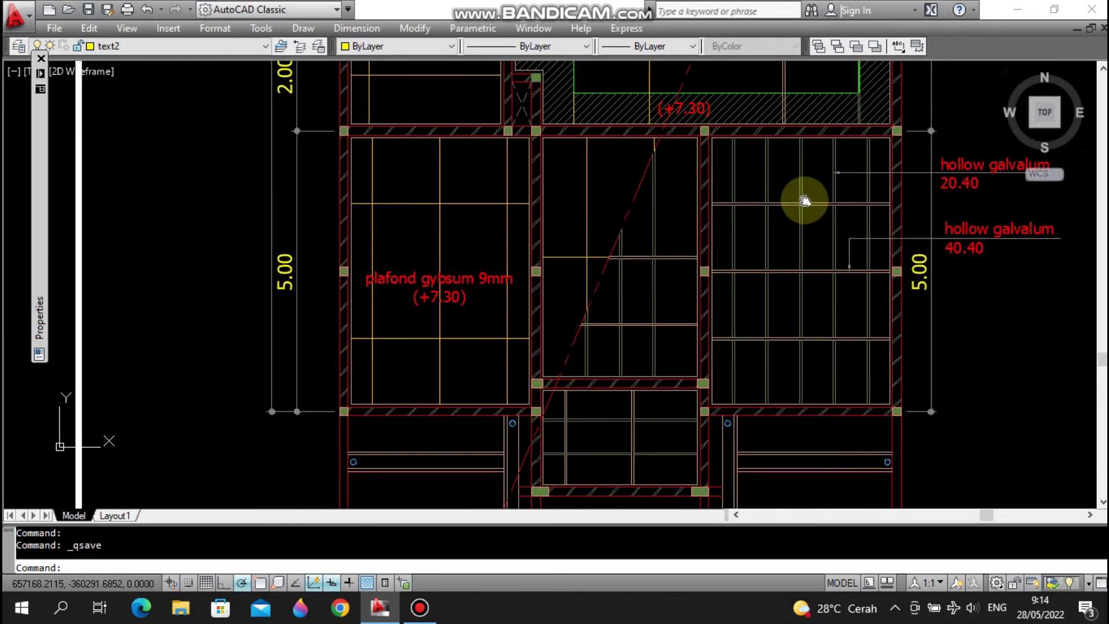
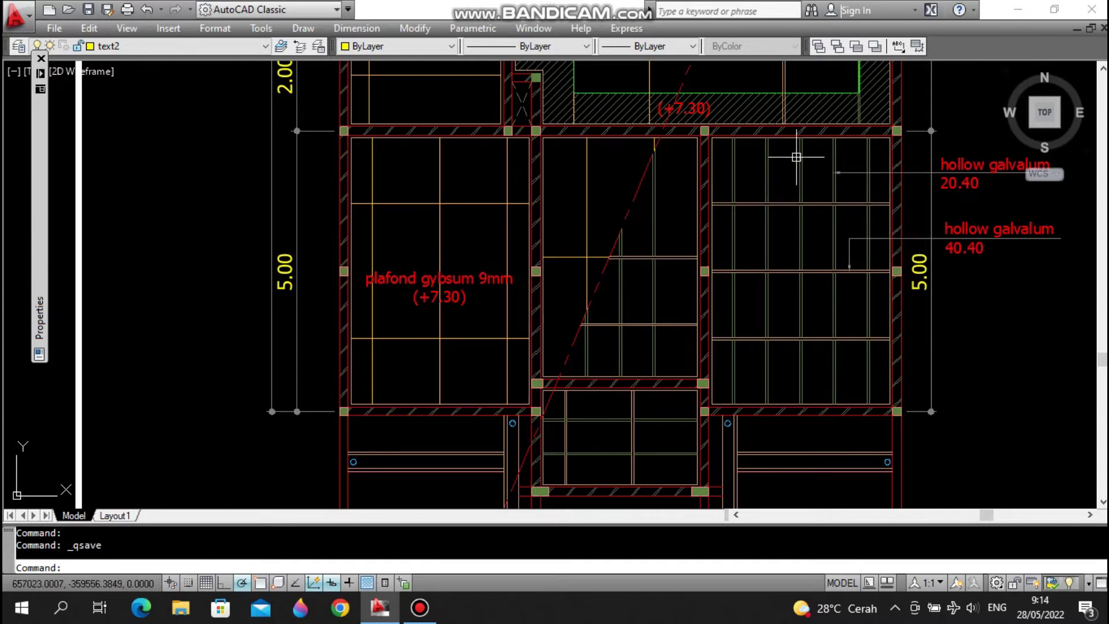
{"action": "middle_click_drag", "start_coordinate": [785, 223], "coordinate": [760, 210]}
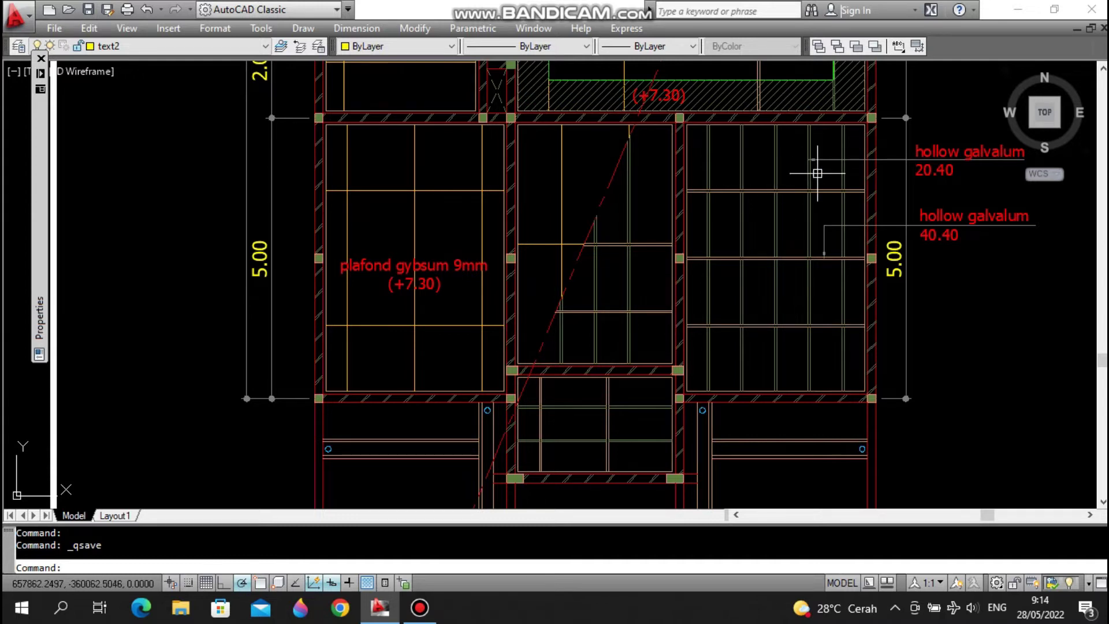
{"action": "scroll", "coordinate": [747, 199], "scroll_direction": "down", "scroll_amount": 2}
{"action": "mouse_move", "coordinate": [751, 198]}
{"action": "middle_mouse_down"}
{"action": "mouse_move", "coordinate": [768, 191]}
{"action": "mouse_move", "coordinate": [774, 279]}
{"action": "mouse_move", "coordinate": [738, 200]}
{"action": "mouse_move", "coordinate": [700, 178]}
{"action": "middle_mouse_up"}
{"action": "scroll", "coordinate": [714, 147], "scroll_direction": "up", "scroll_amount": 1}
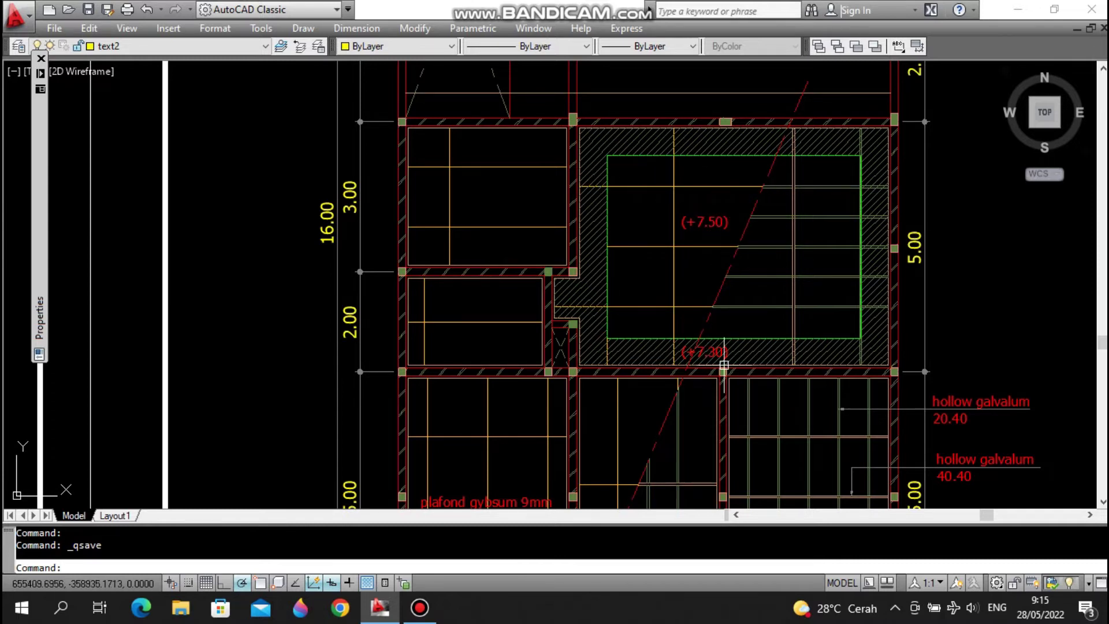
{"action": "scroll", "coordinate": [742, 265], "scroll_direction": "down", "scroll_amount": 6}
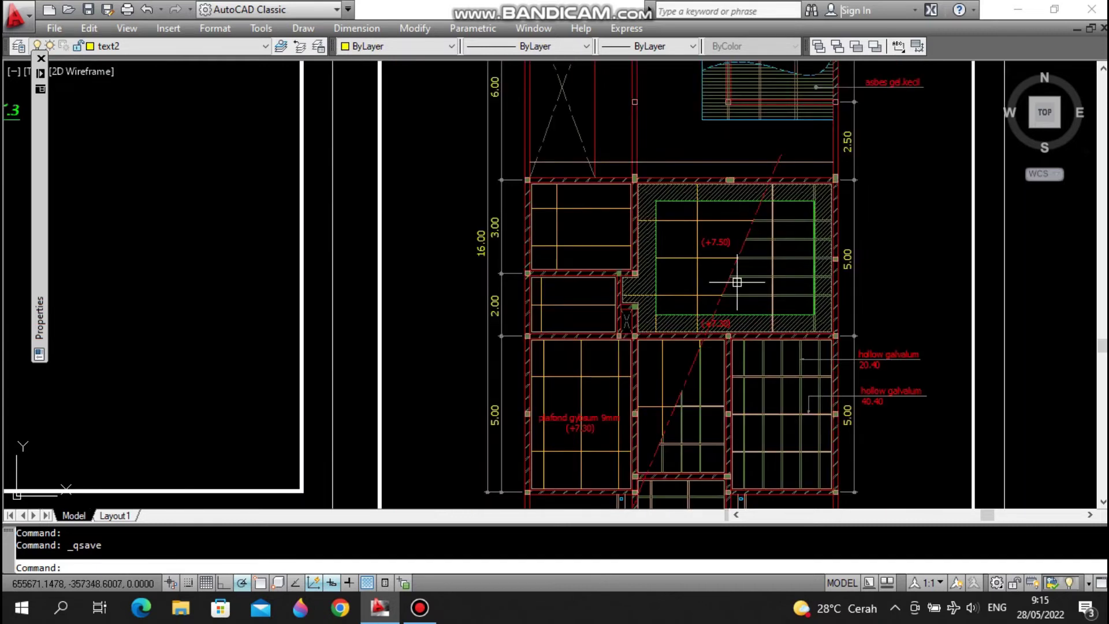
- Check the ceiling and its framing beside the eave and water tank in section C-C
{"action": "scroll", "coordinate": [728, 244], "scroll_direction": "down", "scroll_amount": 2}
{"action": "middle_click_drag", "start_coordinate": [735, 143], "coordinate": [710, 279]}
{"action": "scroll", "coordinate": [738, 167], "scroll_direction": "up", "scroll_amount": 4}
{"action": "scroll", "coordinate": [700, 193], "scroll_direction": "up", "scroll_amount": 3}
{"action": "scroll", "coordinate": [681, 188], "scroll_direction": "up", "scroll_amount": 3}
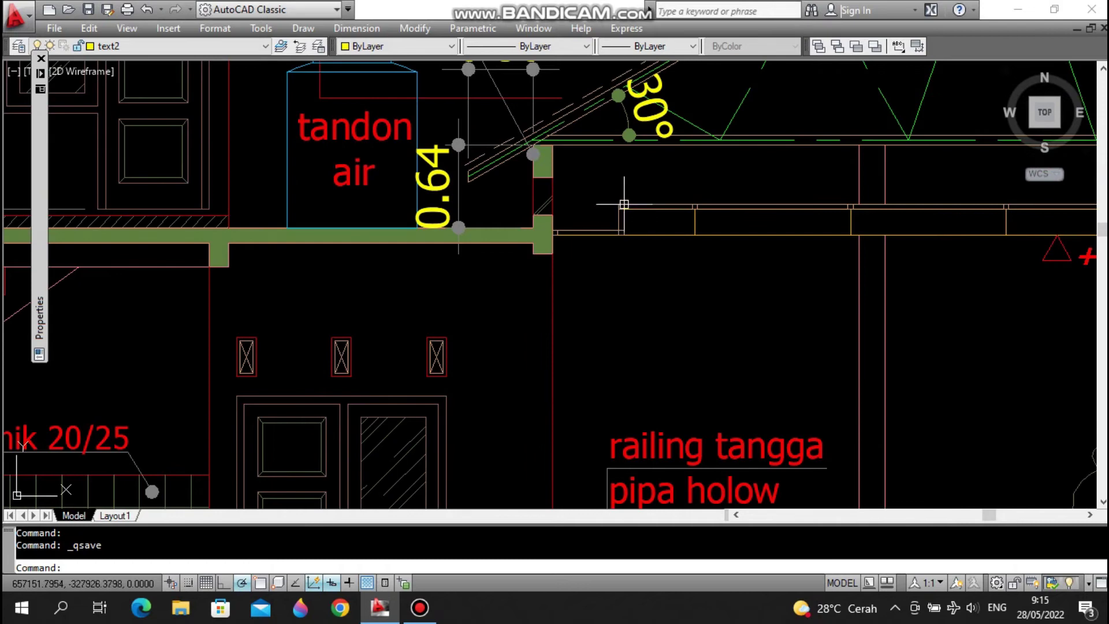
{"action": "scroll", "coordinate": [612, 231], "scroll_direction": "down", "scroll_amount": 3}
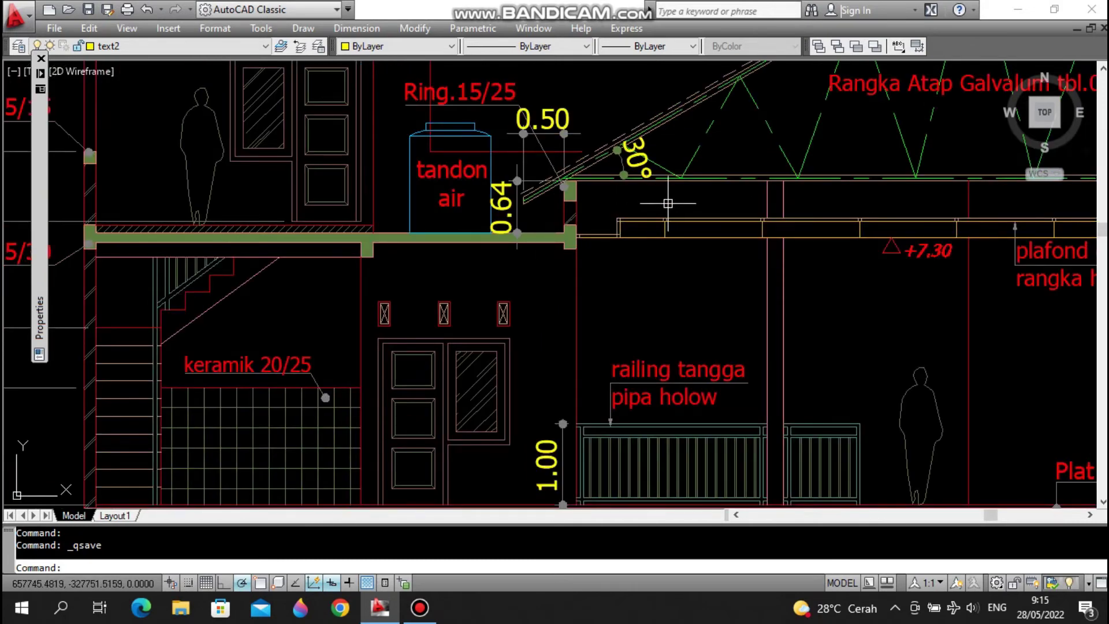
- Locate the Rencana Kolom Lt. 1 sheet among the drawings and read its Keterangan column size table
{"action": "scroll", "coordinate": [681, 225], "scroll_direction": "down", "scroll_amount": 6}
{"action": "middle_click_drag", "start_coordinate": [671, 392], "coordinate": [734, 213]}
{"action": "scroll", "coordinate": [733, 205], "scroll_direction": "up", "scroll_amount": 5}
{"action": "mouse_move", "coordinate": [705, 390]}
{"action": "middle_mouse_down"}
{"action": "mouse_move", "coordinate": [752, 212]}
{"action": "mouse_move", "coordinate": [859, 213]}
{"action": "middle_mouse_up"}
{"action": "scroll", "coordinate": [763, 212], "scroll_direction": "down", "scroll_amount": 5}
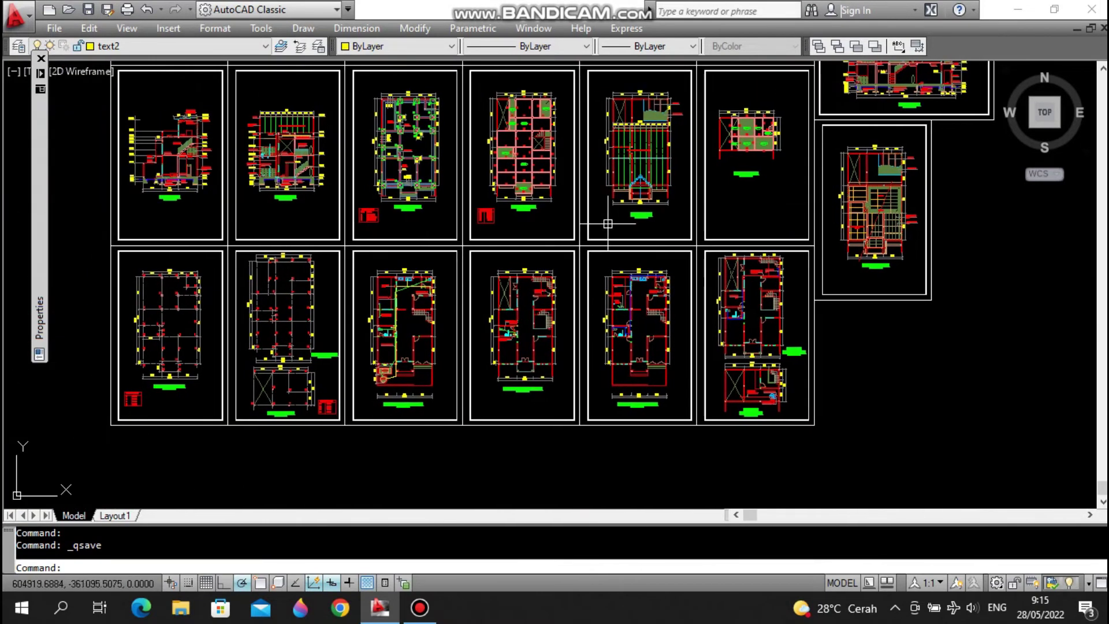
{"action": "scroll", "coordinate": [781, 179], "scroll_direction": "up", "scroll_amount": 2}
{"action": "scroll", "coordinate": [317, 352], "scroll_direction": "up", "scroll_amount": 3}
{"action": "scroll", "coordinate": [366, 331], "scroll_direction": "up", "scroll_amount": 1}
{"action": "middle_click_drag", "start_coordinate": [554, 219], "coordinate": [571, 218]}
{"action": "scroll", "coordinate": [403, 376], "scroll_direction": "up", "scroll_amount": 1}
{"action": "scroll", "coordinate": [346, 462], "scroll_direction": "up", "scroll_amount": 1}
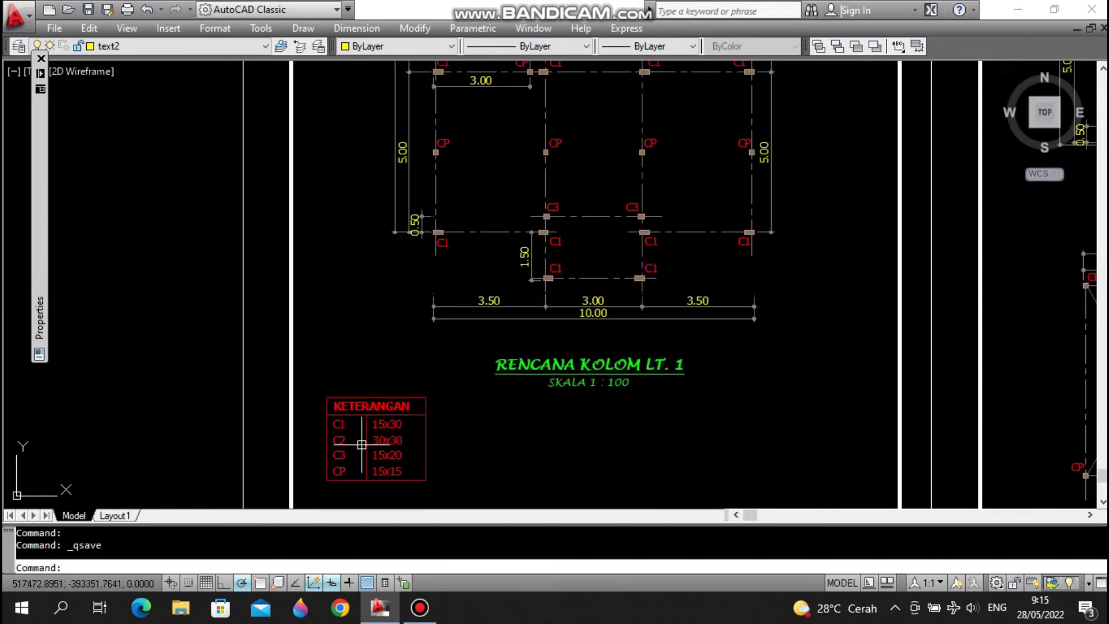
{"action": "scroll", "coordinate": [369, 459], "scroll_direction": "up", "scroll_amount": 2}
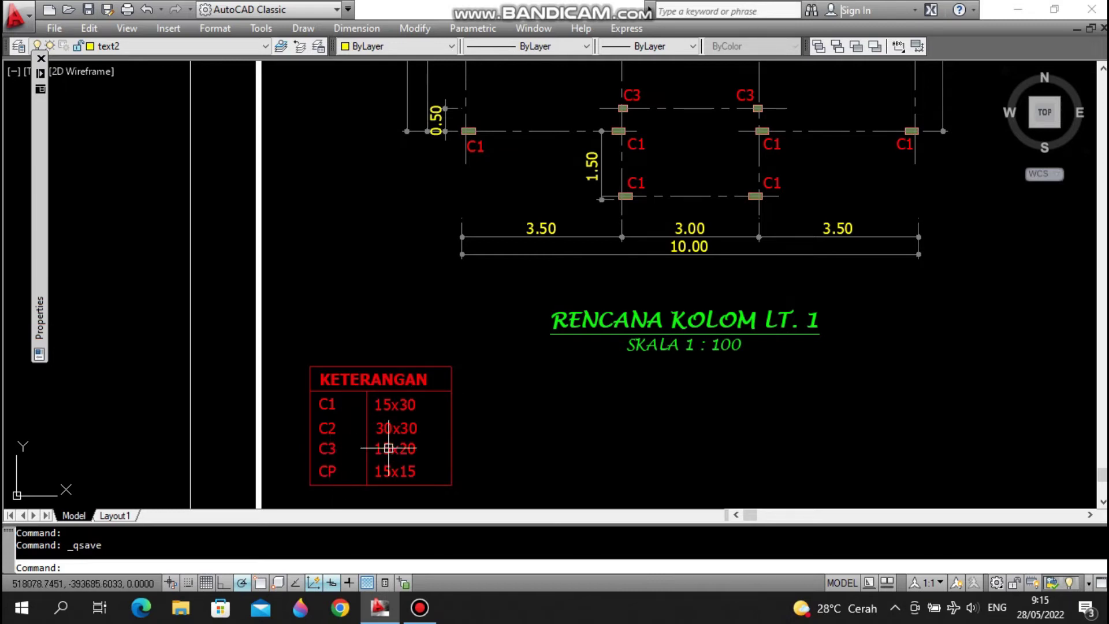
- Examine the placement of columns C1, C2, C3 and CP across the first-floor column plan
{"action": "middle_click_drag", "start_coordinate": [637, 180], "coordinate": [635, 322]}
{"action": "mouse_move", "coordinate": [676, 191]}
{"action": "middle_mouse_down"}
{"action": "mouse_move", "coordinate": [676, 241]}
{"action": "mouse_move", "coordinate": [628, 336]}
{"action": "mouse_move", "coordinate": [589, 342]}
{"action": "middle_mouse_up"}
{"action": "scroll", "coordinate": [599, 294], "scroll_direction": "down", "scroll_amount": 2}
{"action": "middle_click_drag", "start_coordinate": [643, 198], "coordinate": [631, 239]}
{"action": "middle_click_drag", "start_coordinate": [642, 152], "coordinate": [626, 246]}
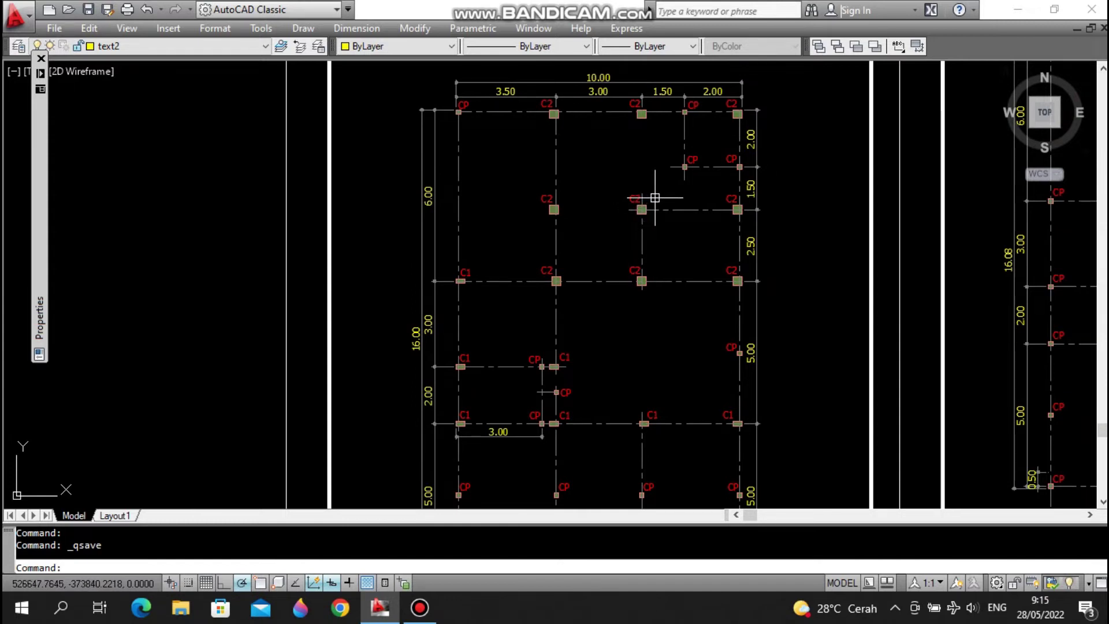
{"action": "middle_click_drag", "start_coordinate": [647, 323], "coordinate": [633, 185]}
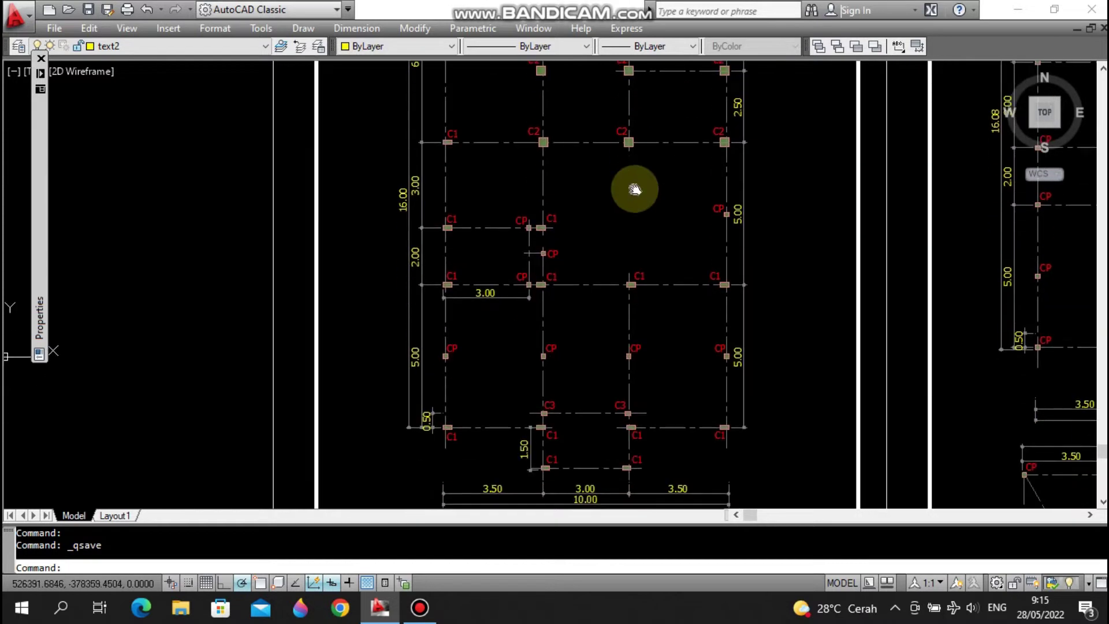
{"action": "middle_click_drag", "start_coordinate": [633, 304], "coordinate": [633, 242]}
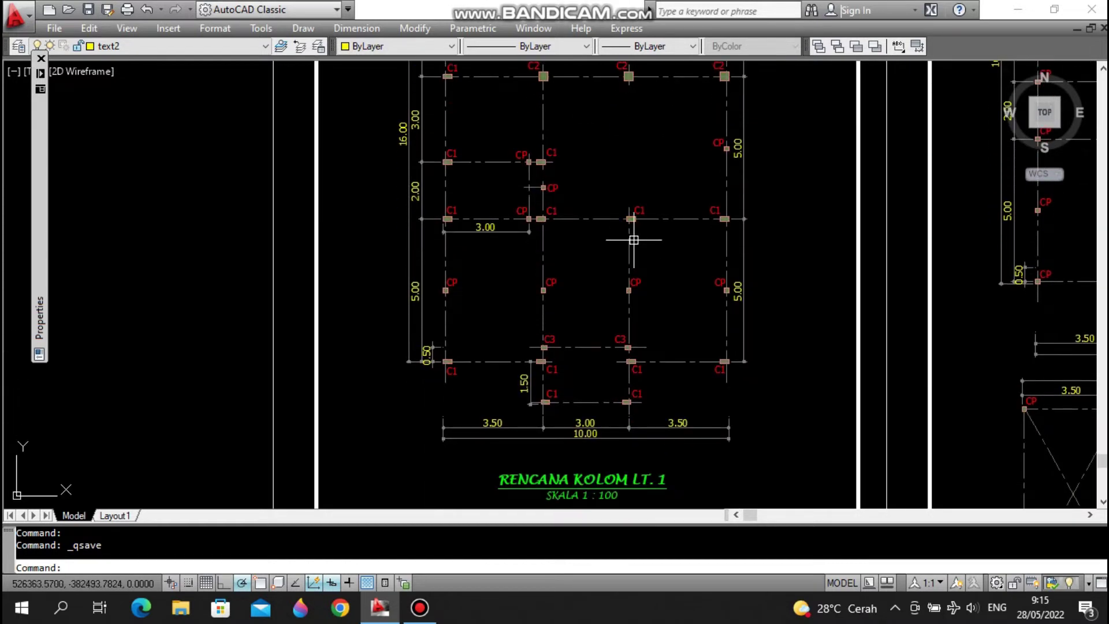
- Examine the column types and grid dimensions throughout the Renc. Kolom Lt. 2 plan
{"action": "scroll", "coordinate": [634, 239], "scroll_direction": "down", "scroll_amount": 3}
{"action": "scroll", "coordinate": [720, 441], "scroll_direction": "up", "scroll_amount": 2}
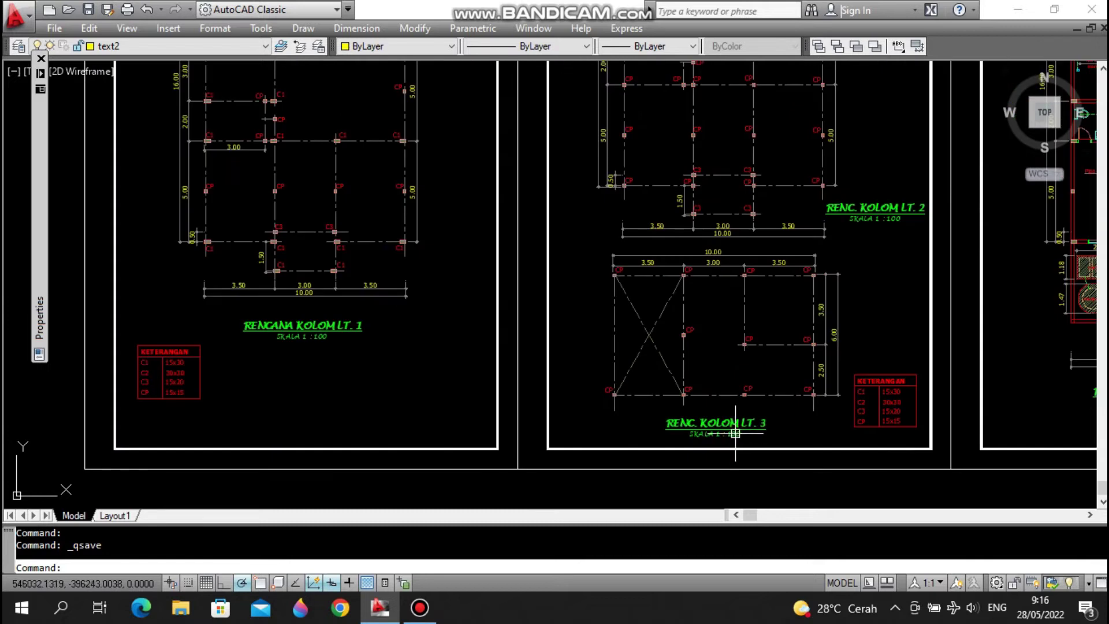
{"action": "middle_click_drag", "start_coordinate": [799, 240], "coordinate": [765, 390]}
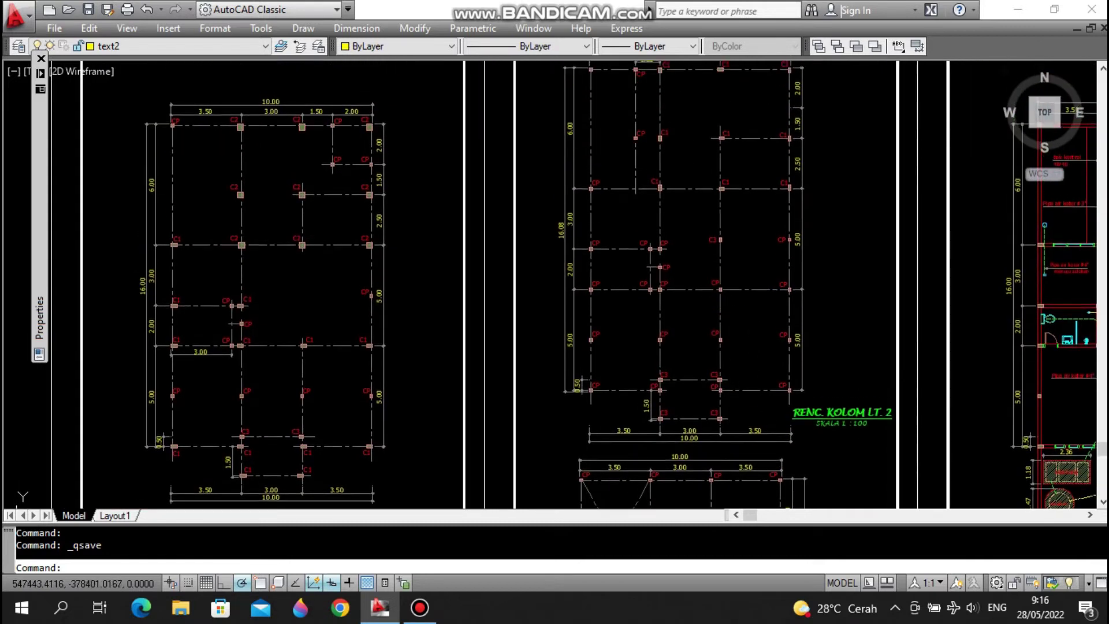
{"action": "scroll", "coordinate": [714, 133], "scroll_direction": "up", "scroll_amount": 3}
{"action": "mouse_move", "coordinate": [715, 129]}
{"action": "middle_mouse_down"}
{"action": "mouse_move", "coordinate": [702, 218]}
{"action": "mouse_move", "coordinate": [715, 148]}
{"action": "middle_mouse_up"}
{"action": "middle_click_drag", "start_coordinate": [668, 413], "coordinate": [677, 225]}
{"action": "middle_click_drag", "start_coordinate": [680, 376], "coordinate": [678, 317]}
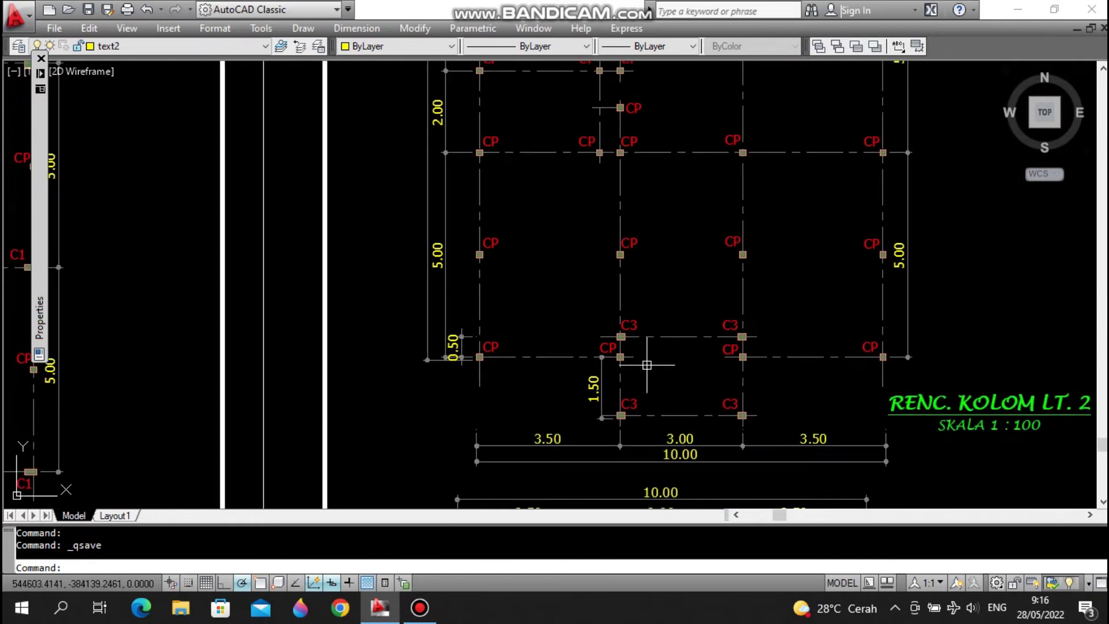
{"action": "middle_click_drag", "start_coordinate": [710, 264], "coordinate": [712, 356]}
{"action": "middle_click_drag", "start_coordinate": [709, 261], "coordinate": [710, 310]}
{"action": "middle_click_drag", "start_coordinate": [719, 226], "coordinate": [721, 275]}
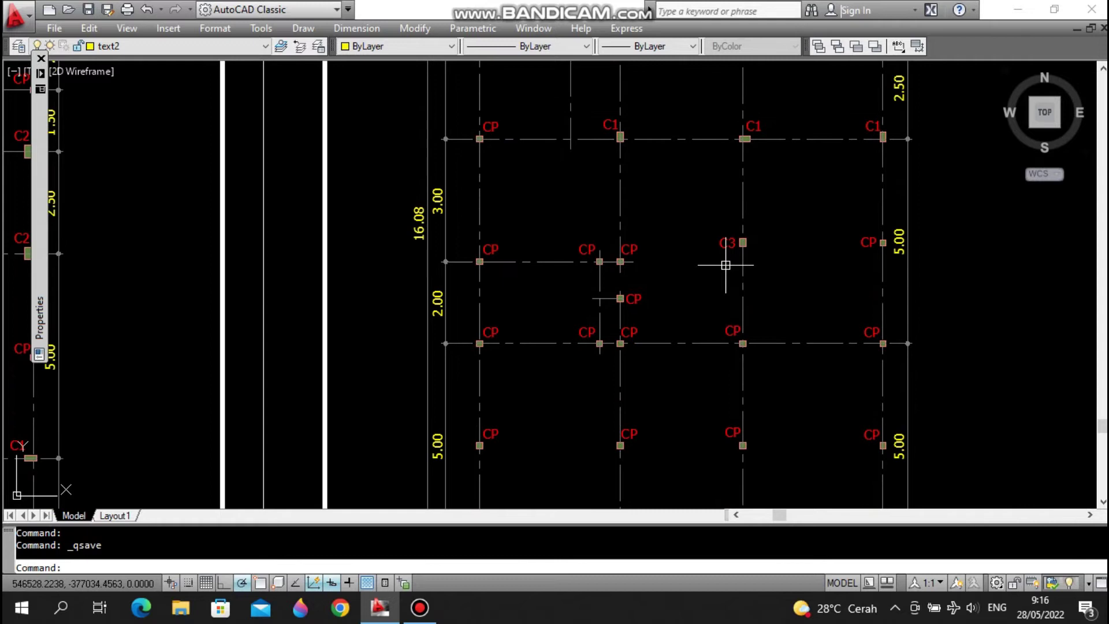
{"action": "middle_click_drag", "start_coordinate": [720, 218], "coordinate": [715, 355]}
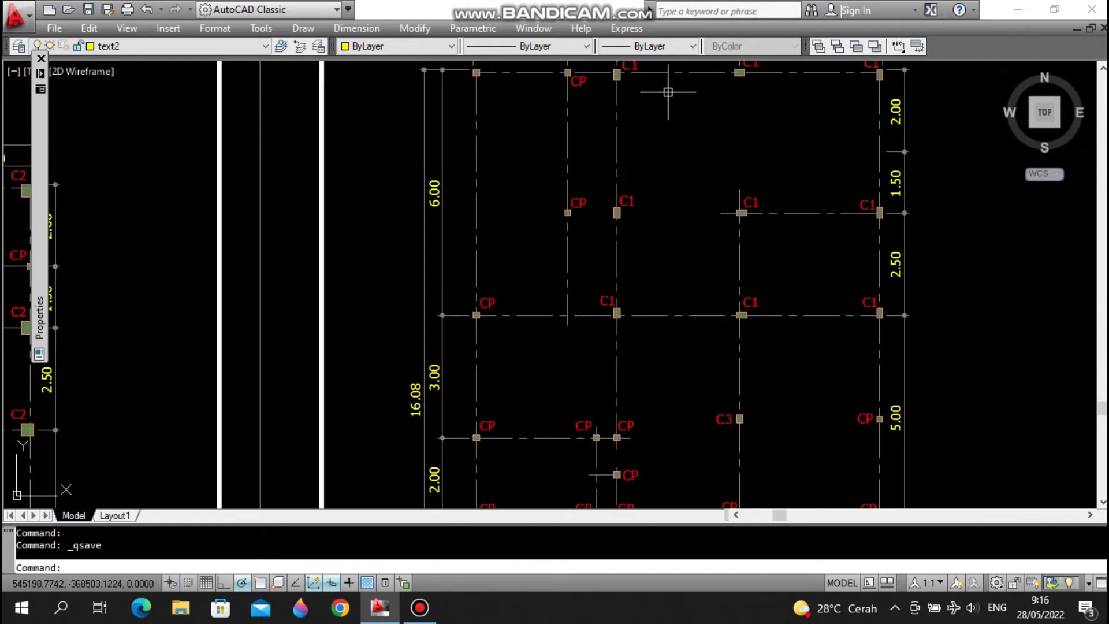
- Examine the Renc. Kolom Lt. 3 plan with its Keterangan table and compare it with the second-floor column plan
{"action": "scroll", "coordinate": [835, 166], "scroll_direction": "down", "scroll_amount": 5}
{"action": "middle_click_drag", "start_coordinate": [687, 211], "coordinate": [684, 115]}
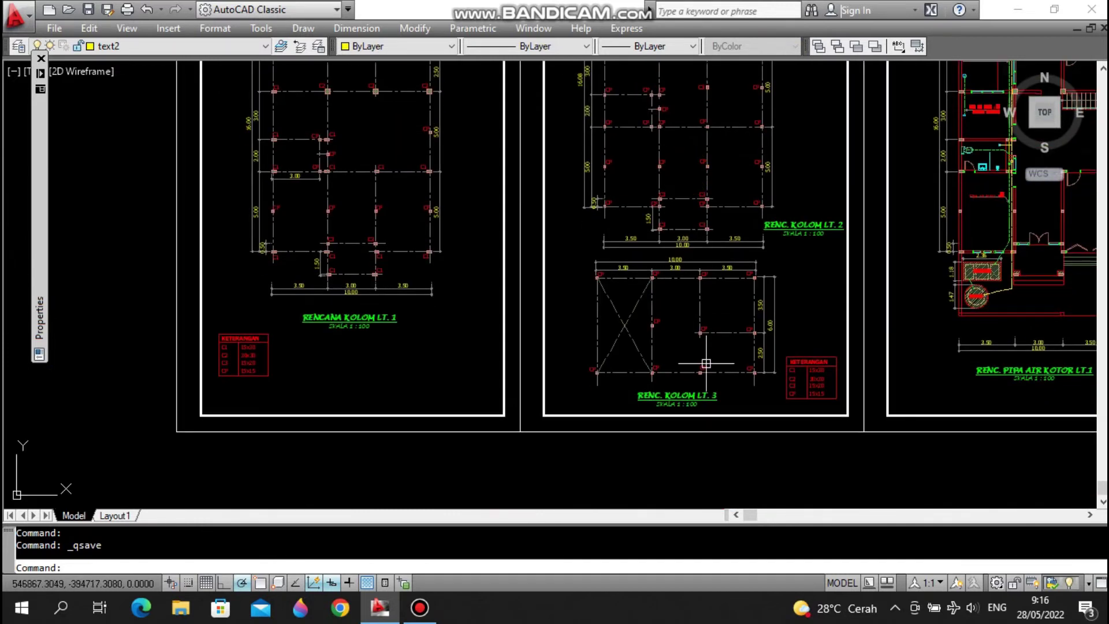
{"action": "scroll", "coordinate": [708, 379], "scroll_direction": "up", "scroll_amount": 4}
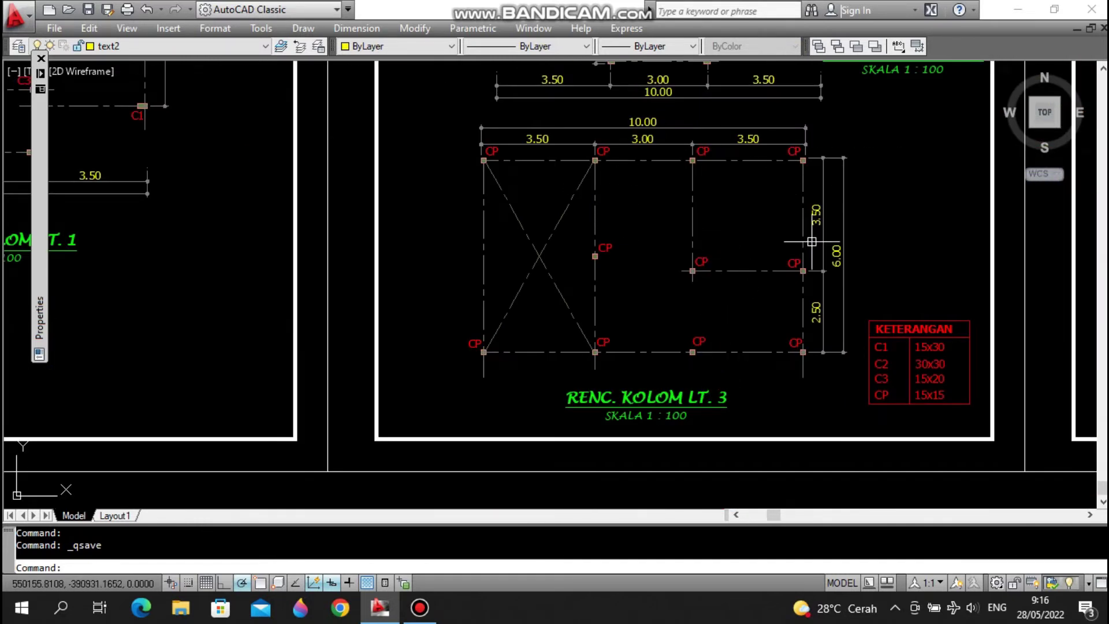
{"action": "scroll", "coordinate": [698, 310], "scroll_direction": "down", "scroll_amount": 3}
{"action": "middle_click_drag", "start_coordinate": [725, 240], "coordinate": [722, 370]}
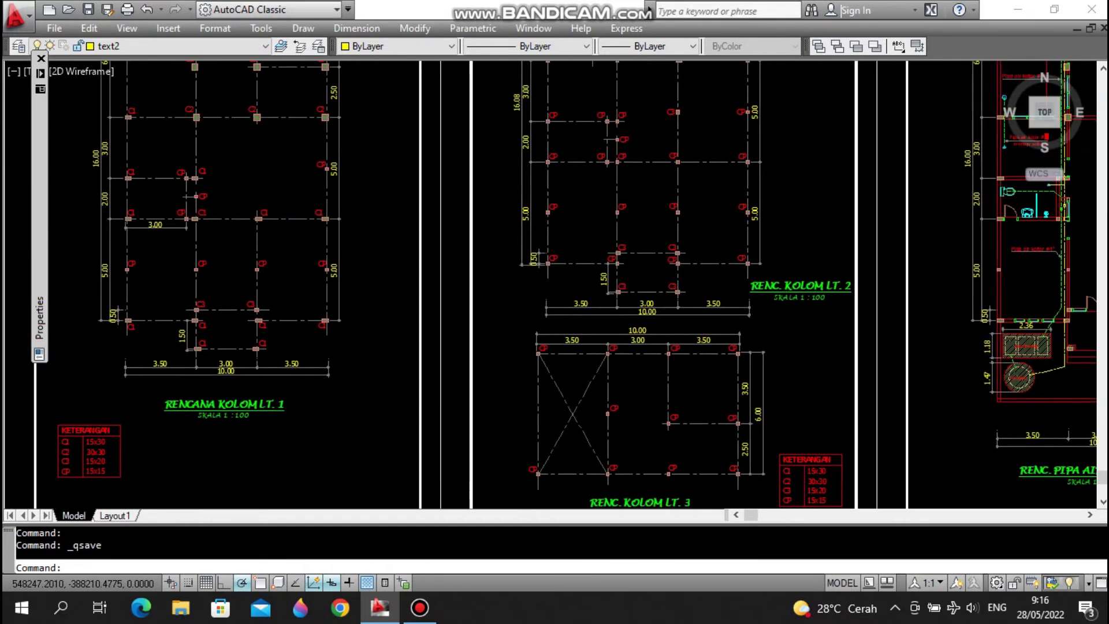
{"action": "scroll", "coordinate": [721, 264], "scroll_direction": "down", "scroll_amount": 2}
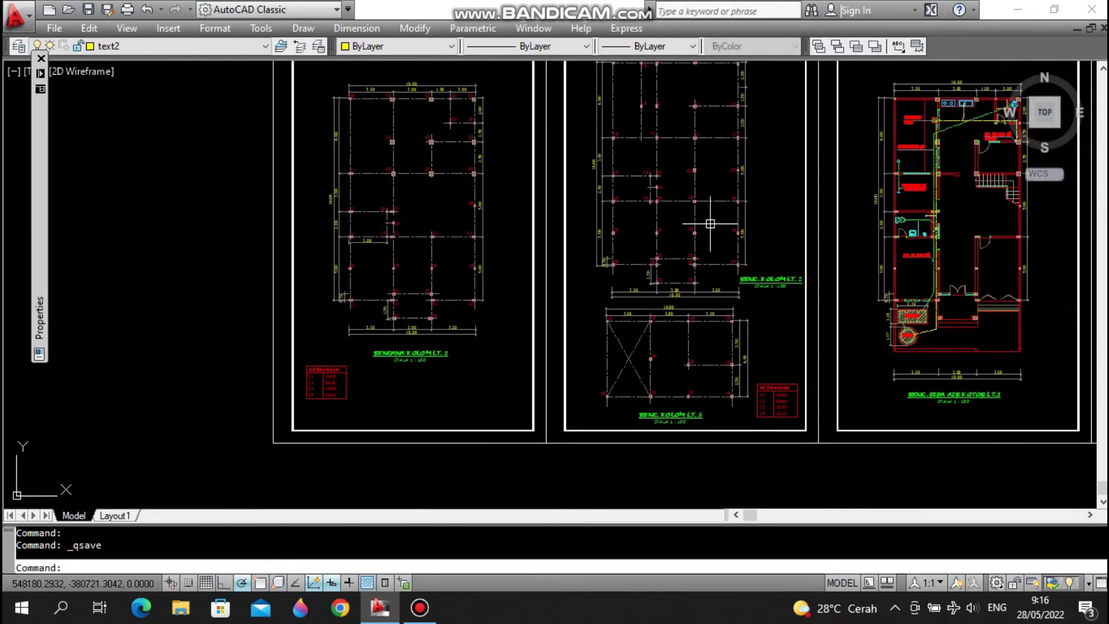
{"action": "scroll", "coordinate": [710, 220], "scroll_direction": "up", "scroll_amount": 3}
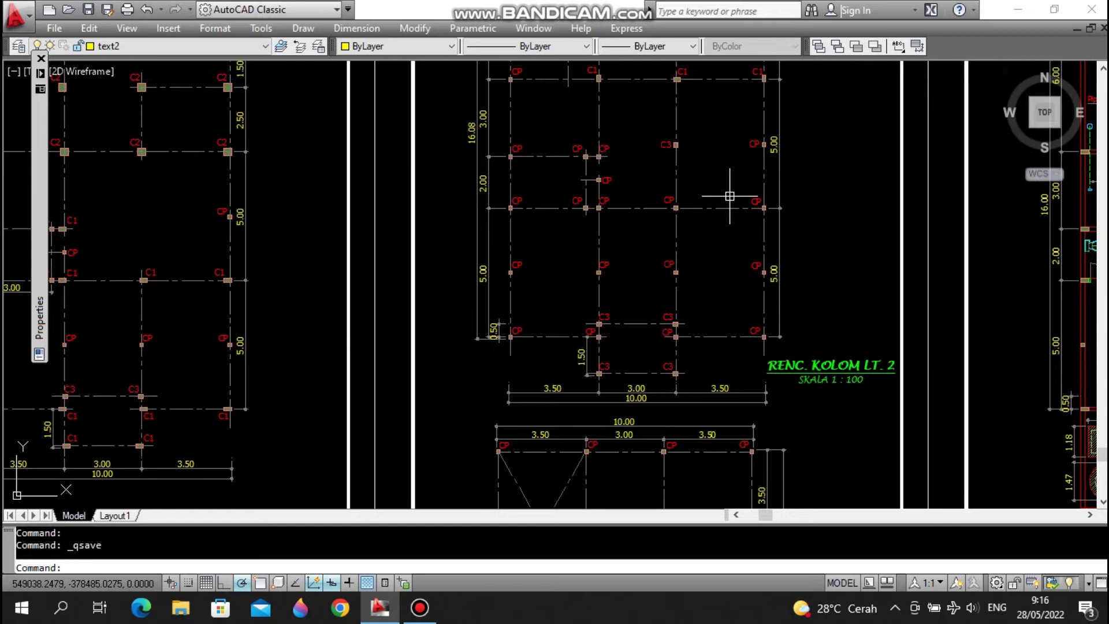
- Inspect the septic tank and infiltration well at the front of the Renc. Pipa Air Kotor Lt. 1 plan
{"action": "scroll", "coordinate": [718, 310], "scroll_direction": "down", "scroll_amount": 3}
{"action": "scroll", "coordinate": [730, 293], "scroll_direction": "up", "scroll_amount": 1}
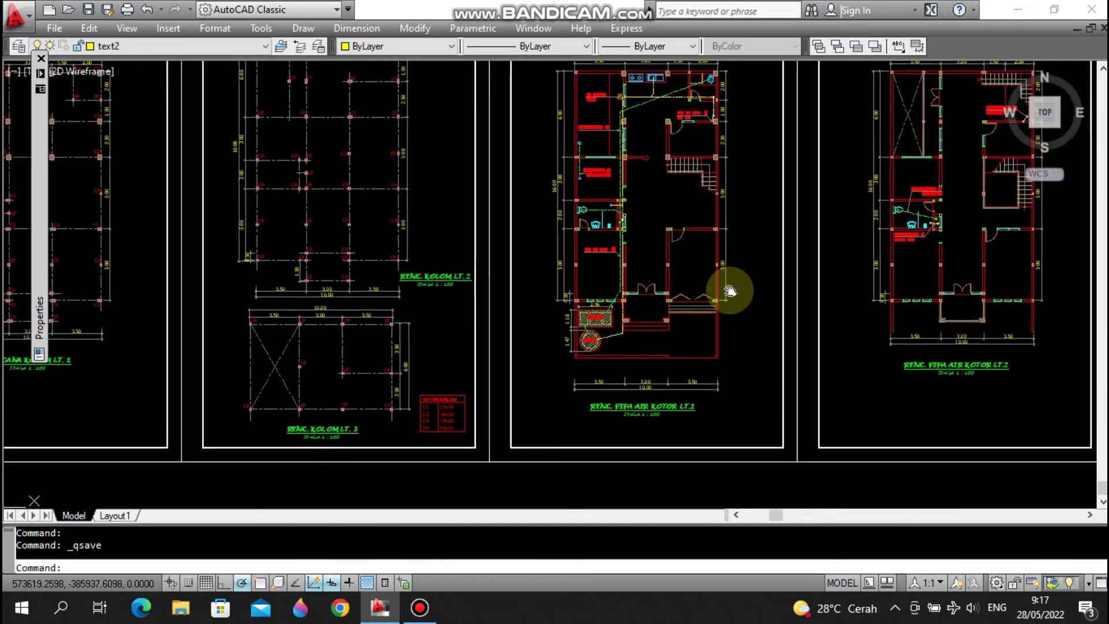
{"action": "middle_click_drag", "start_coordinate": [718, 210], "coordinate": [719, 259]}
{"action": "scroll", "coordinate": [636, 348], "scroll_direction": "up", "scroll_amount": 3}
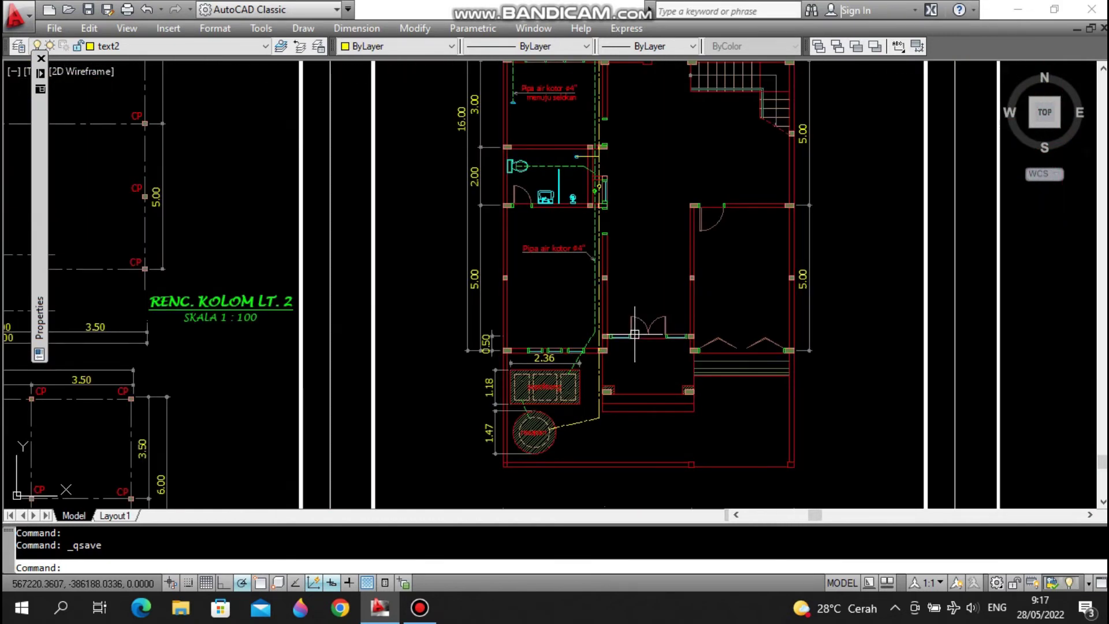
{"action": "scroll", "coordinate": [521, 413], "scroll_direction": "up", "scroll_amount": 3}
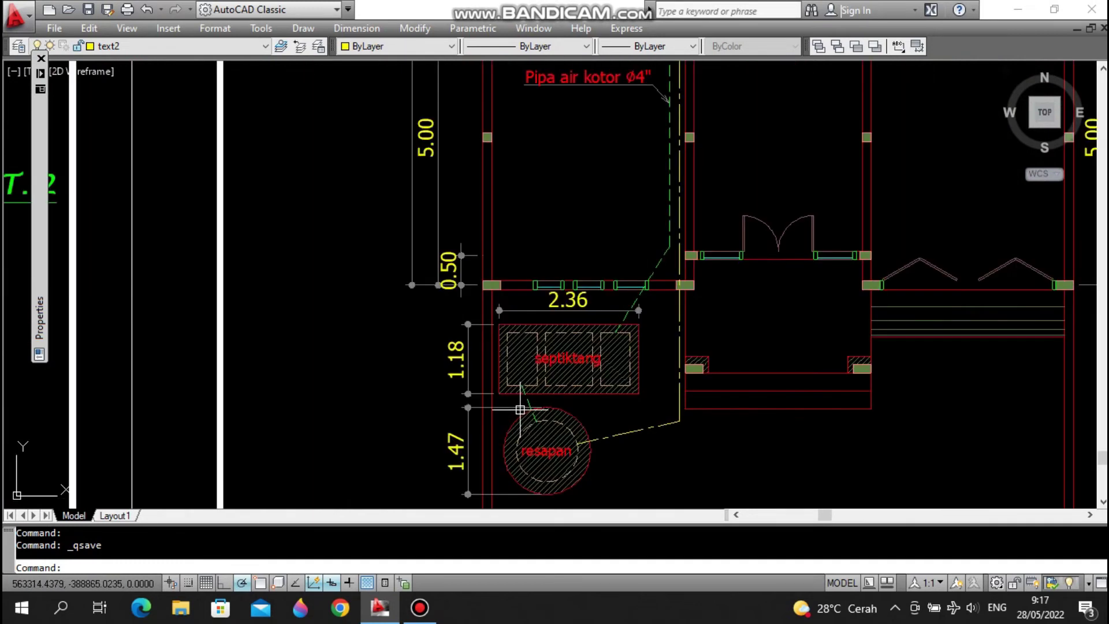
- Trace the Ø4" wastewater pipe between the ground-floor bathroom and the septic tank
{"action": "scroll", "coordinate": [563, 428], "scroll_direction": "down", "scroll_amount": 2}
{"action": "middle_click_drag", "start_coordinate": [597, 211], "coordinate": [629, 329]}
{"action": "scroll", "coordinate": [617, 251], "scroll_direction": "up", "scroll_amount": 2}
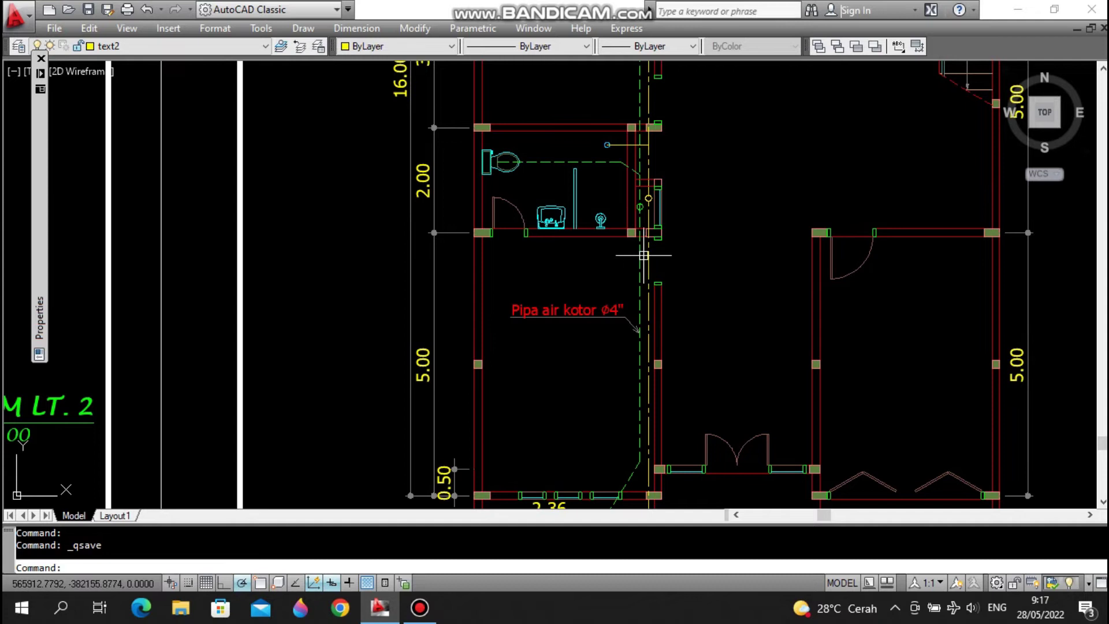
{"action": "middle_click_drag", "start_coordinate": [642, 221], "coordinate": [640, 293]}
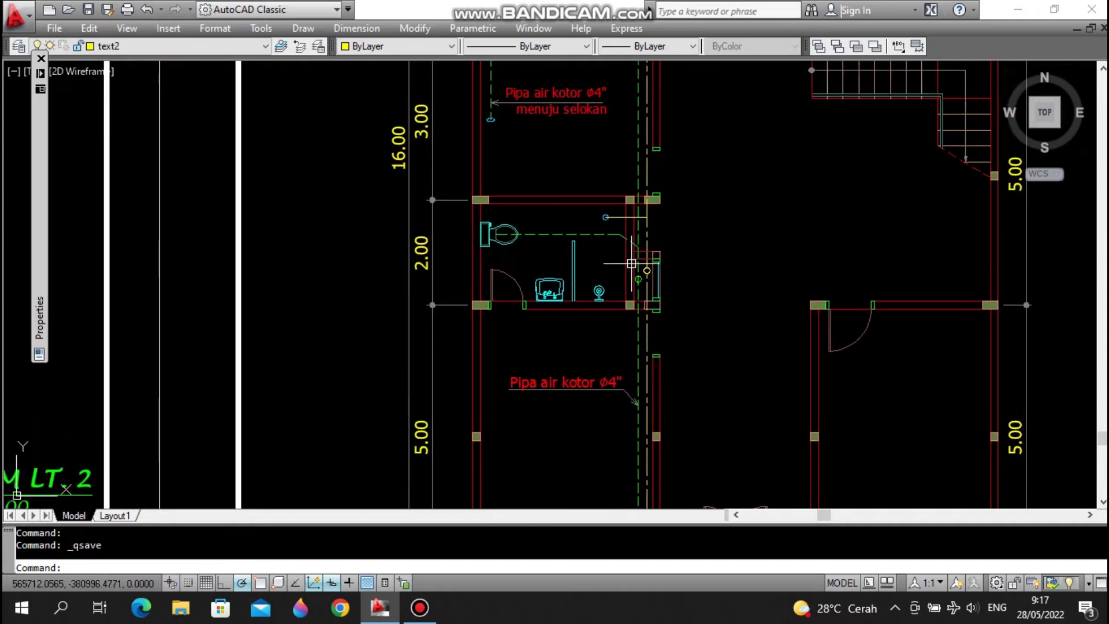
{"action": "scroll", "coordinate": [626, 263], "scroll_direction": "down", "scroll_amount": 2}
{"action": "middle_click_drag", "start_coordinate": [625, 192], "coordinate": [613, 355]}
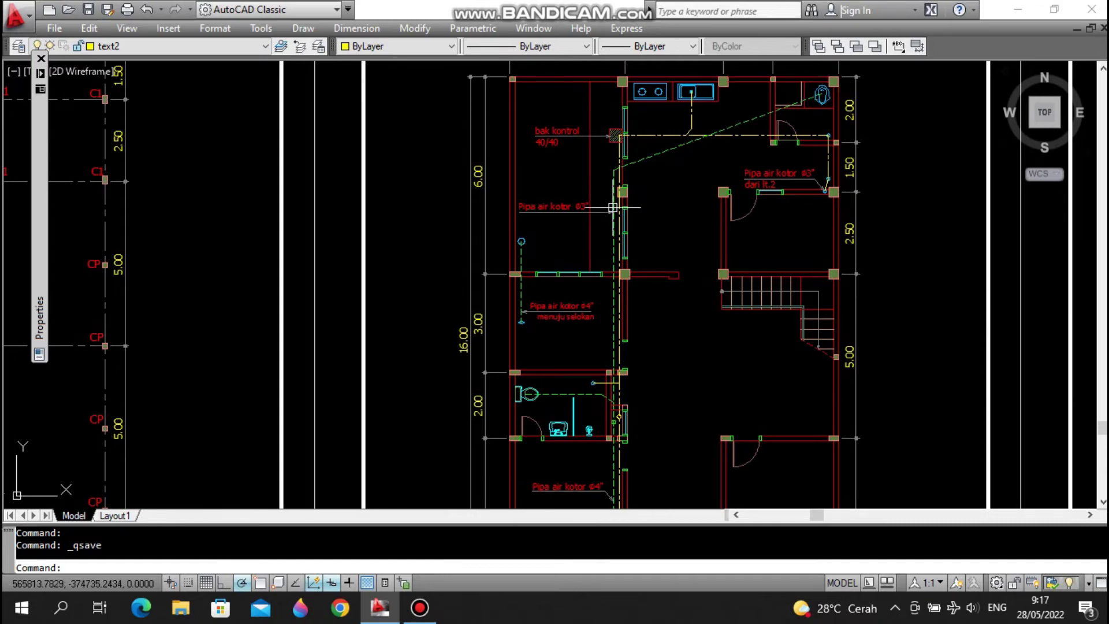
{"action": "middle_click_drag", "start_coordinate": [611, 472], "coordinate": [608, 254]}
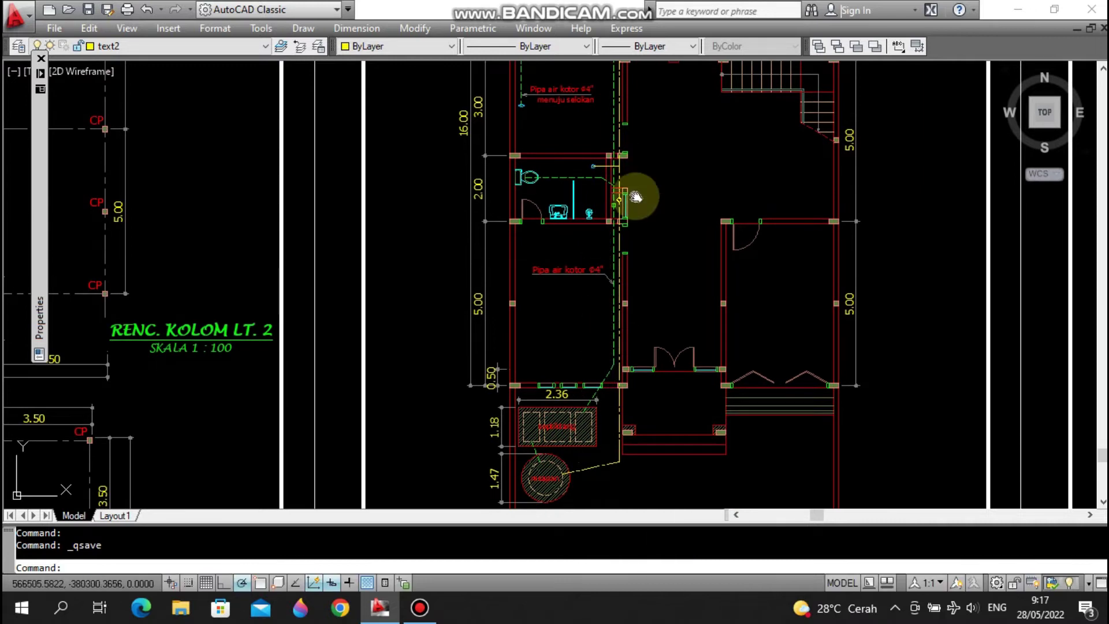
- Trace the Ø3" wastewater pipes from the kitchen sink and second floor through the 40/40 control box toward the bathroom
{"action": "middle_click_drag", "start_coordinate": [637, 198], "coordinate": [643, 277]}
{"action": "middle_click_drag", "start_coordinate": [699, 124], "coordinate": [701, 176]}
{"action": "scroll", "coordinate": [708, 91], "scroll_direction": "up", "scroll_amount": 2}
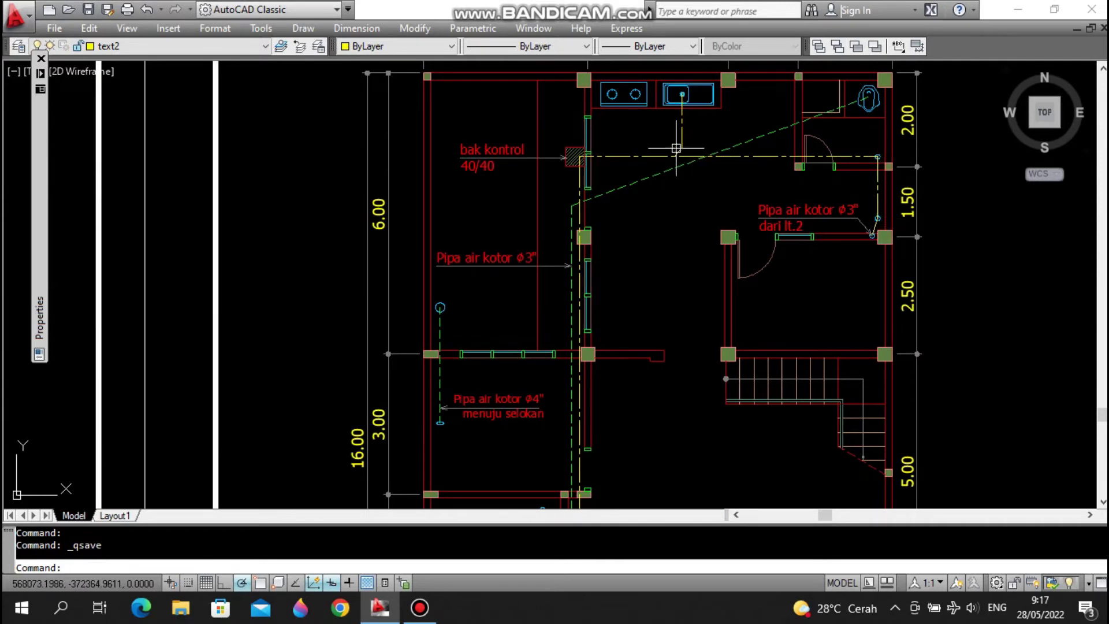
{"action": "scroll", "coordinate": [854, 230], "scroll_direction": "up", "scroll_amount": 2}
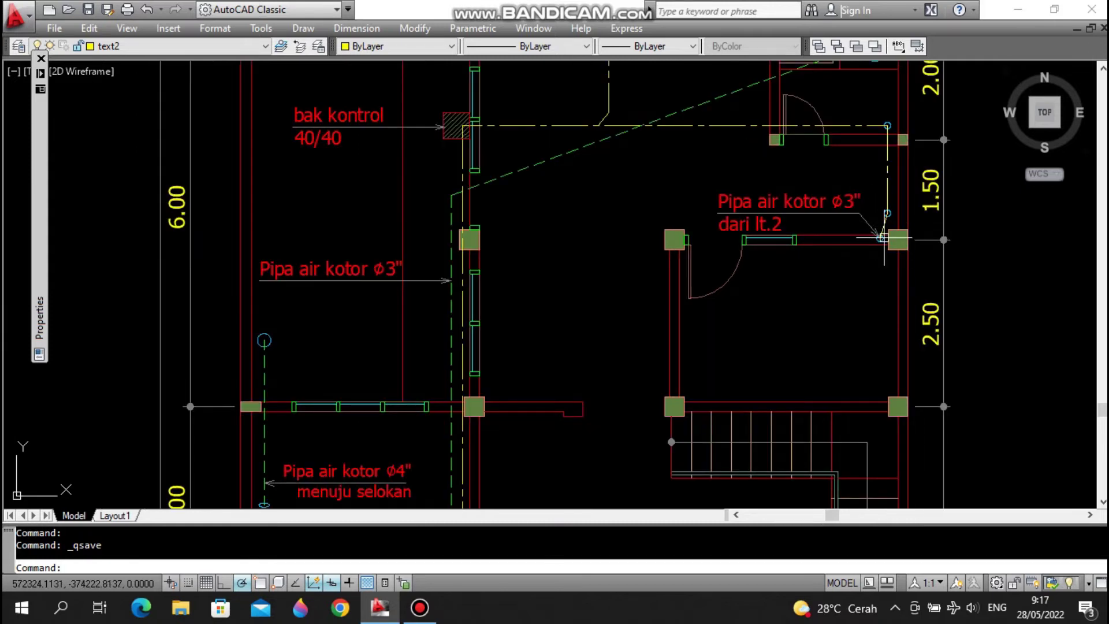
{"action": "mouse_move", "coordinate": [883, 237]}
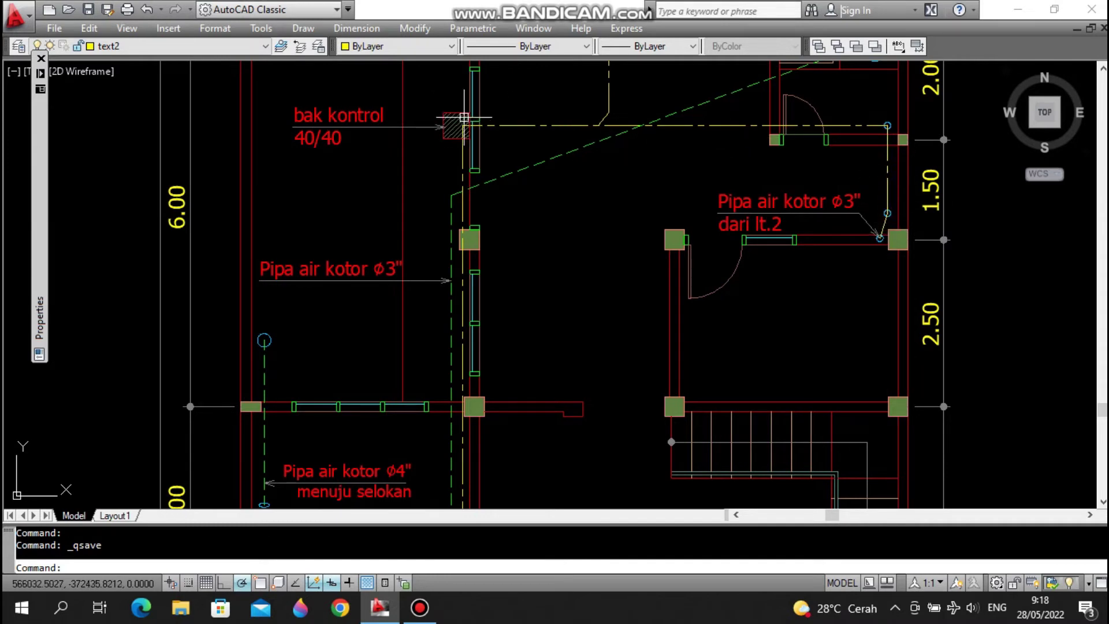
{"action": "scroll", "coordinate": [472, 138], "scroll_direction": "down", "scroll_amount": 3}
{"action": "middle_click_drag", "start_coordinate": [482, 358], "coordinate": [491, 147]}
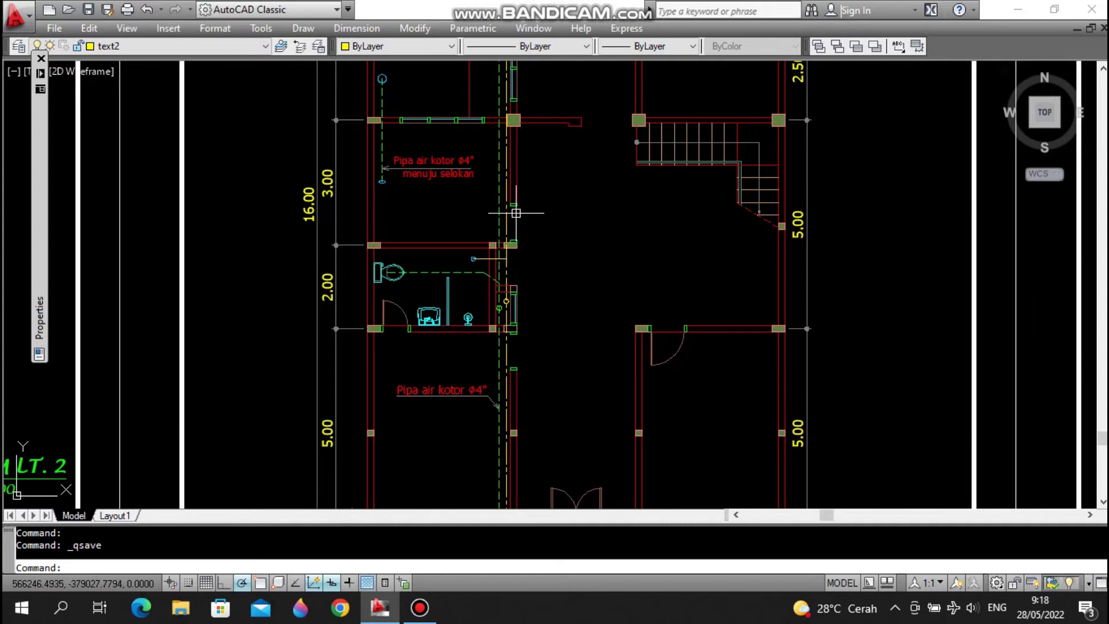
- Trace the wastewater lines from the ground-floor bathroom's toilet and floor drain down to the septic tank and infiltration well
{"action": "middle_click_drag", "start_coordinate": [497, 244], "coordinate": [532, 105]}
{"action": "middle_click_drag", "start_coordinate": [540, 394], "coordinate": [545, 316]}
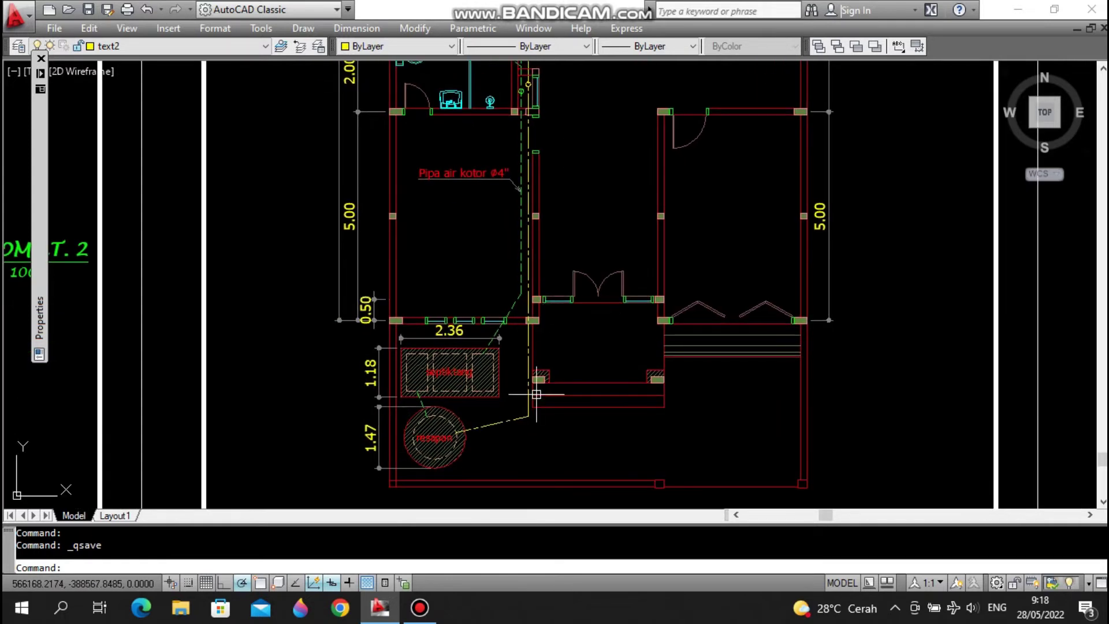
{"action": "middle_click_drag", "start_coordinate": [525, 213], "coordinate": [516, 349]}
{"action": "scroll", "coordinate": [438, 193], "scroll_direction": "up", "scroll_amount": 2}
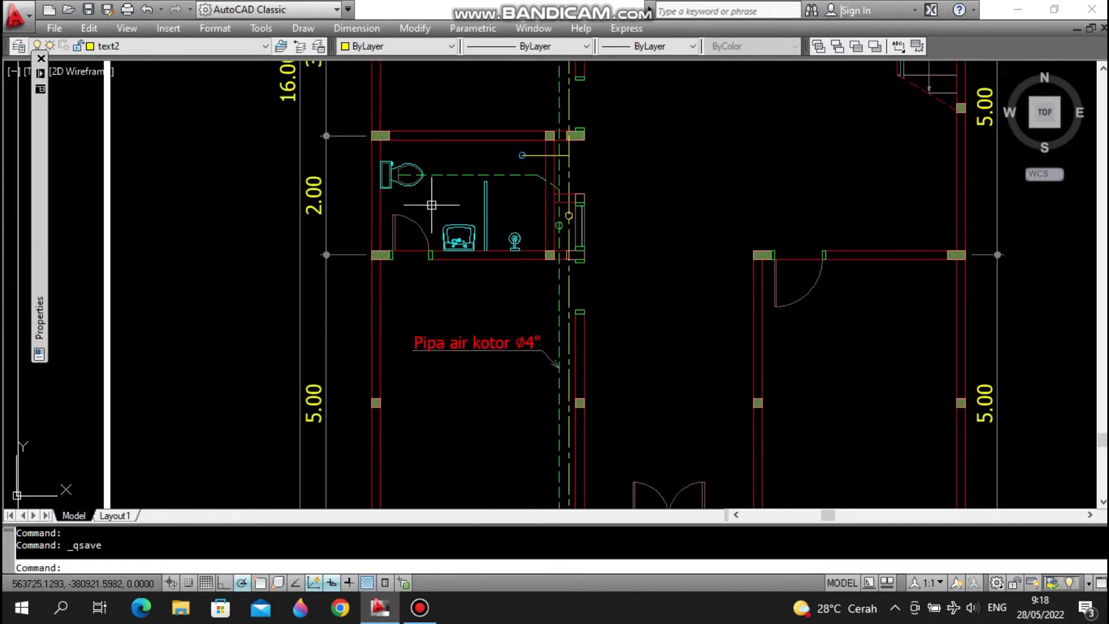
{"action": "scroll", "coordinate": [517, 151], "scroll_direction": "up", "scroll_amount": 4}
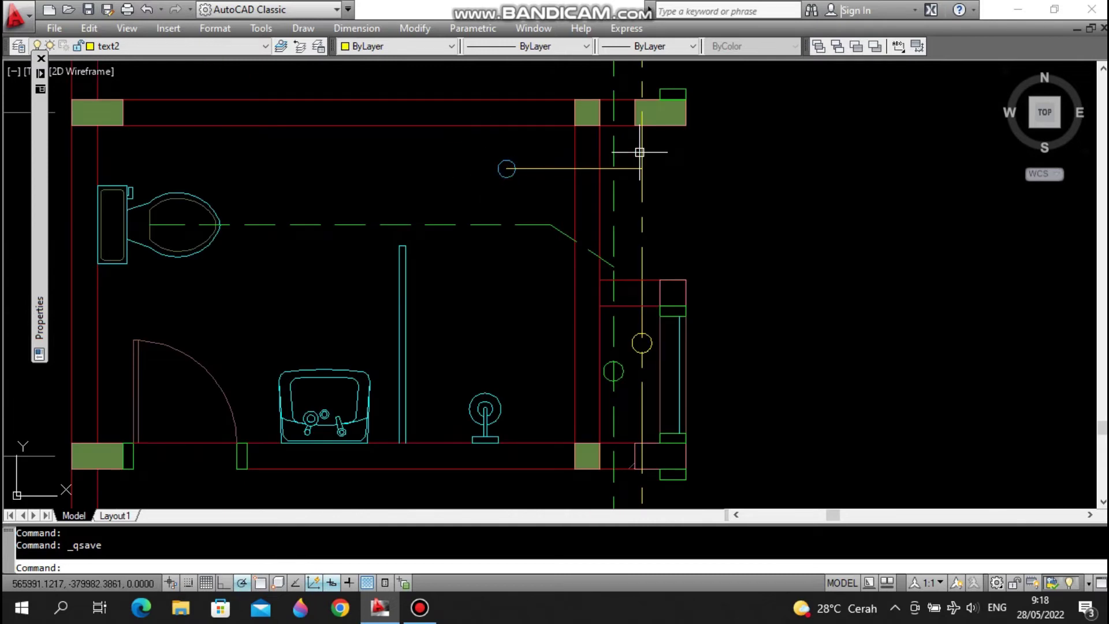
{"action": "scroll", "coordinate": [639, 149], "scroll_direction": "down", "scroll_amount": 2}
{"action": "scroll", "coordinate": [640, 148], "scroll_direction": "down", "scroll_amount": 5}
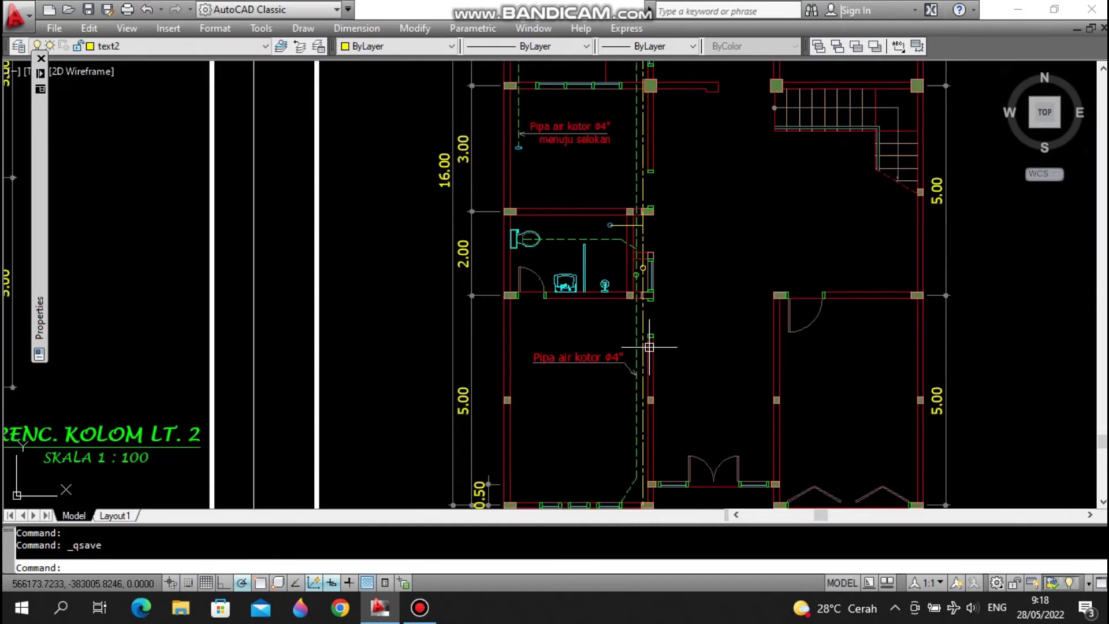
{"action": "scroll", "coordinate": [578, 415], "scroll_direction": "up", "scroll_amount": 1}
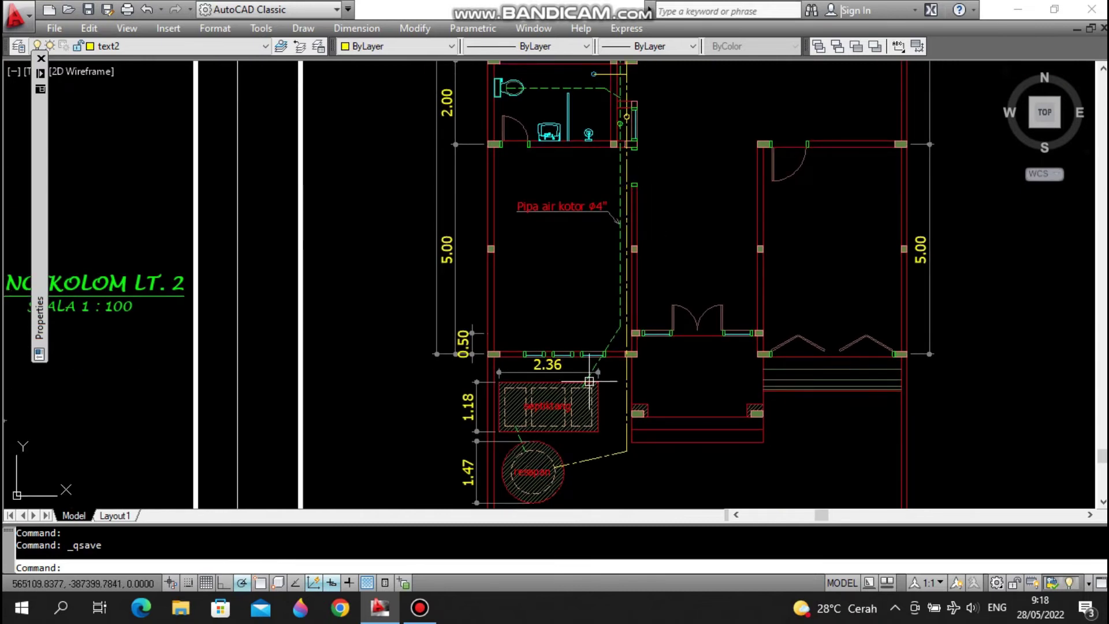
- Examine the Ø4" and Ø3" wastewater pipes leading down from the bathroom in the Renc. Pipa Air Kotor Lt.2 plan
{"action": "scroll", "coordinate": [598, 319], "scroll_direction": "down", "scroll_amount": 4}
{"action": "mouse_move", "coordinate": [670, 262]}
{"action": "middle_mouse_down"}
{"action": "mouse_move", "coordinate": [645, 259]}
{"action": "mouse_move", "coordinate": [649, 243]}
{"action": "mouse_move", "coordinate": [710, 262]}
{"action": "middle_mouse_up"}
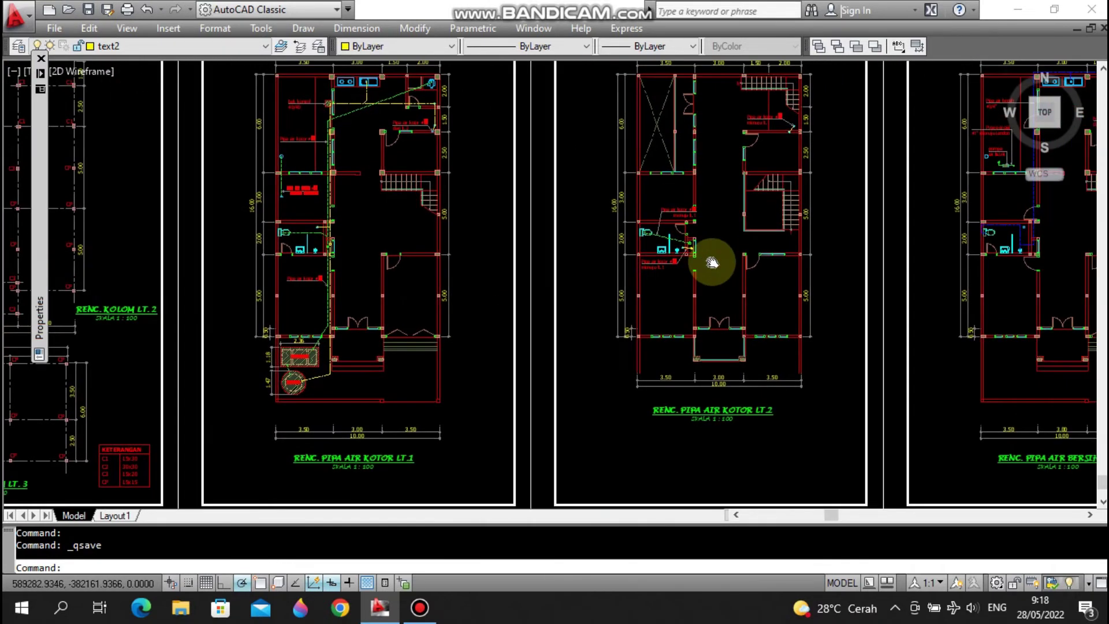
{"action": "scroll", "coordinate": [722, 230], "scroll_direction": "up", "scroll_amount": 2}
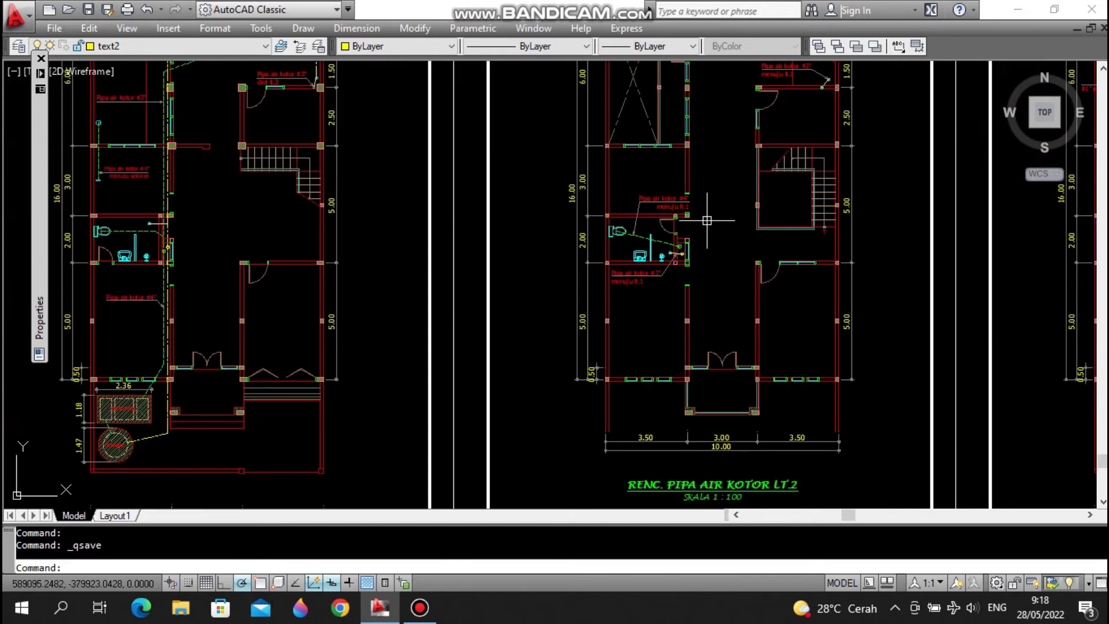
{"action": "scroll", "coordinate": [716, 219], "scroll_direction": "up", "scroll_amount": 2}
{"action": "scroll", "coordinate": [719, 220], "scroll_direction": "up", "scroll_amount": 1}
{"action": "scroll", "coordinate": [604, 264], "scroll_direction": "up", "scroll_amount": 1}
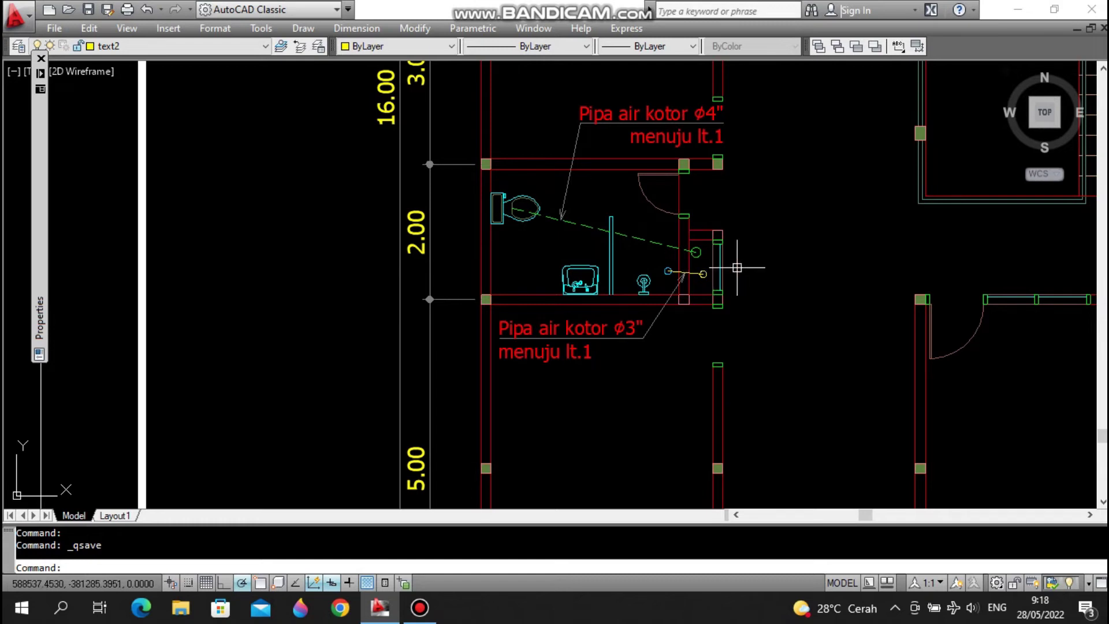
- Inspect the Ø3" wastewater pipe near the upper staircase on the Lt.2 plan and match it with its continuation on the Lt.1 plan
{"action": "scroll", "coordinate": [664, 277], "scroll_direction": "down", "scroll_amount": 4}
{"action": "scroll", "coordinate": [750, 168], "scroll_direction": "up", "scroll_amount": 3}
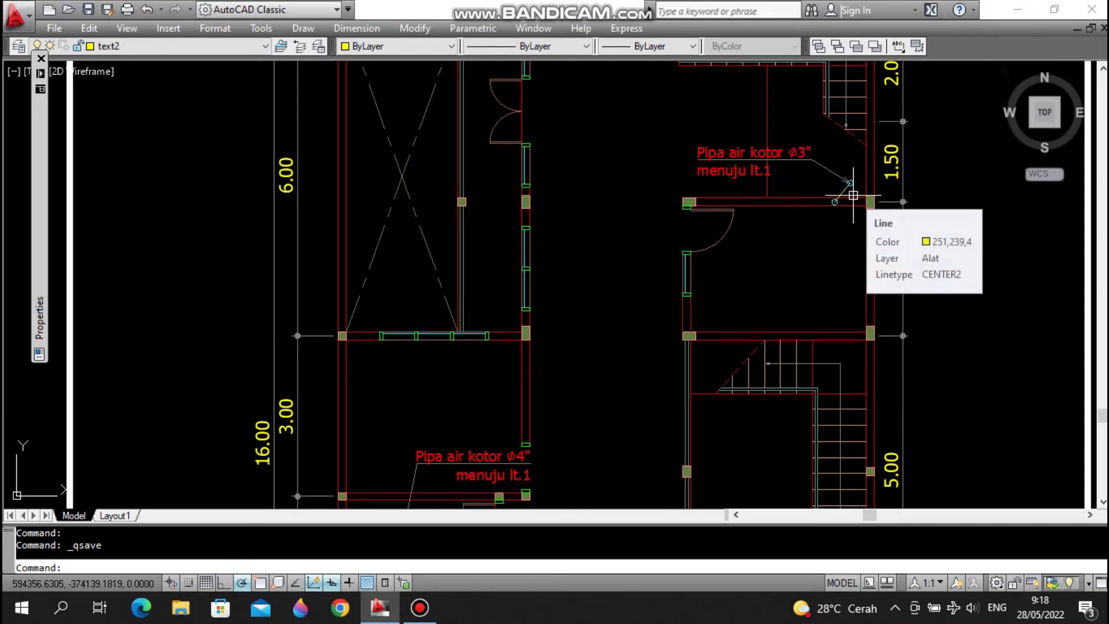
{"action": "scroll", "coordinate": [846, 193], "scroll_direction": "up", "scroll_amount": 2}
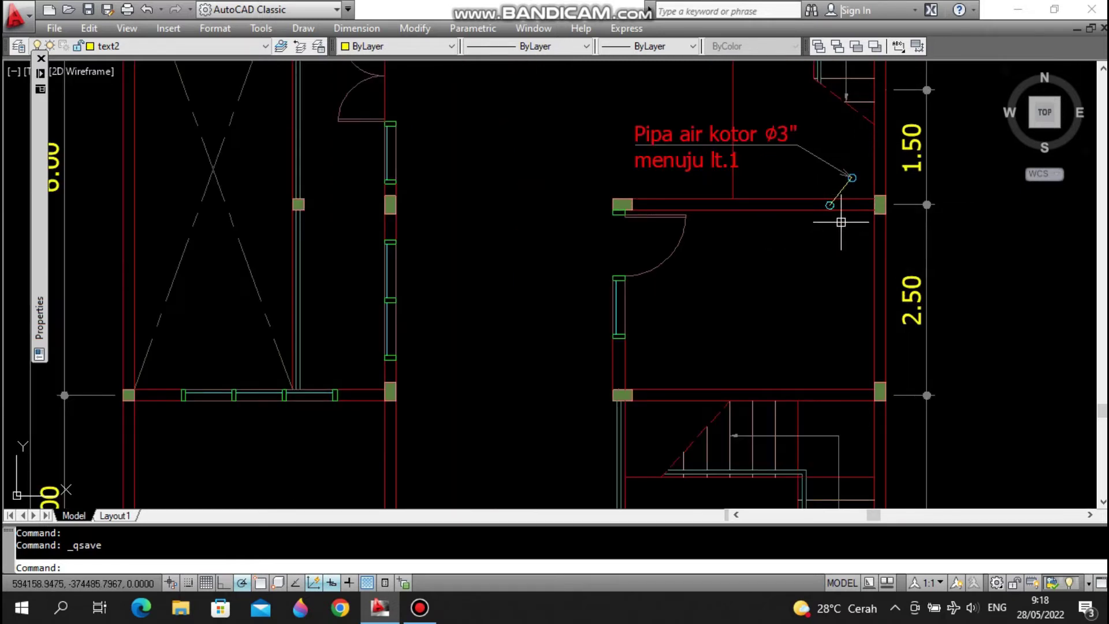
{"action": "scroll", "coordinate": [852, 199], "scroll_direction": "down", "scroll_amount": 6}
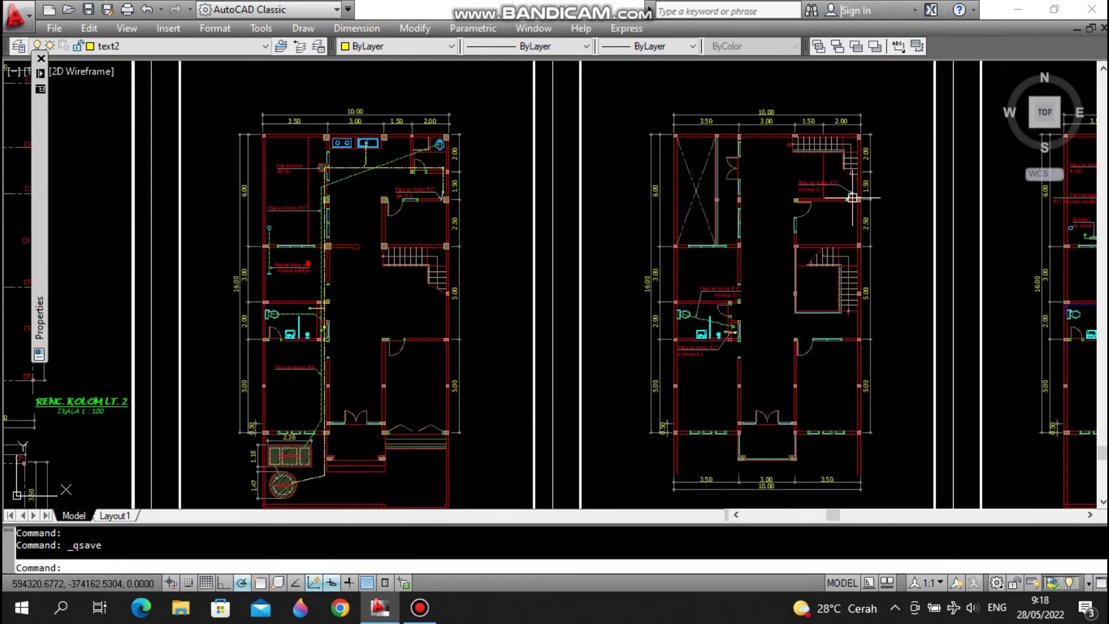
{"action": "scroll", "coordinate": [598, 134], "scroll_direction": "up", "scroll_amount": 3}
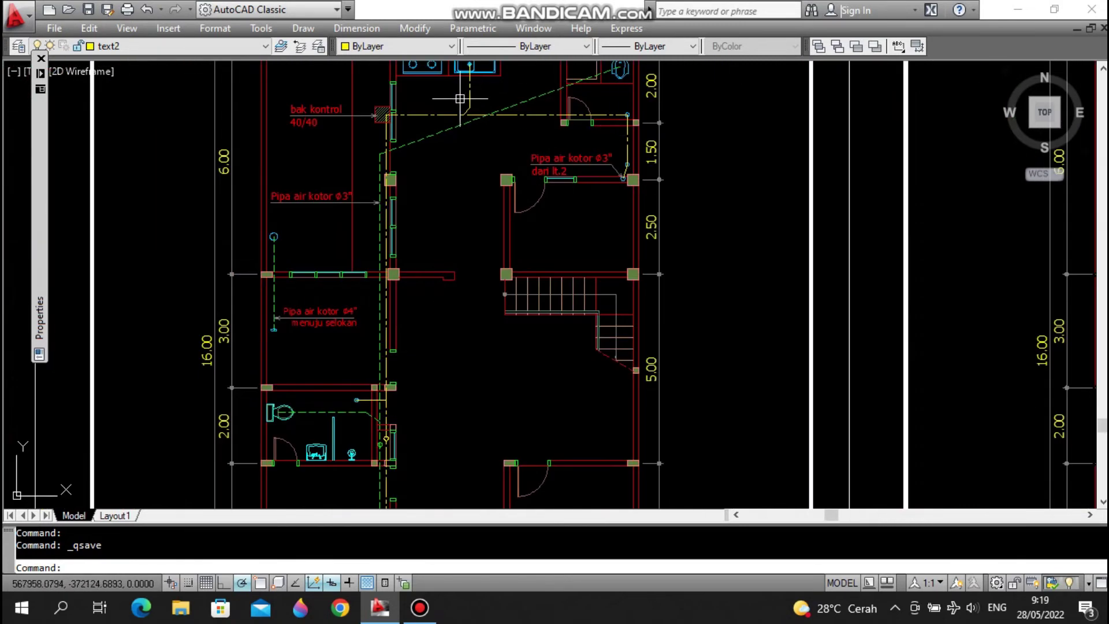
- Examine the electric water pump and the Ø1" filler pipe to the tank in the Renc. Pipa Air Bersih Lt.1 plan
{"action": "scroll", "coordinate": [378, 270], "scroll_direction": "down", "scroll_amount": 4}
{"action": "scroll", "coordinate": [794, 424], "scroll_direction": "up", "scroll_amount": 2}
{"action": "scroll", "coordinate": [793, 427], "scroll_direction": "down", "scroll_amount": 2}
{"action": "scroll", "coordinate": [737, 391], "scroll_direction": "up", "scroll_amount": 3}
{"action": "scroll", "coordinate": [711, 295], "scroll_direction": "up", "scroll_amount": 3}
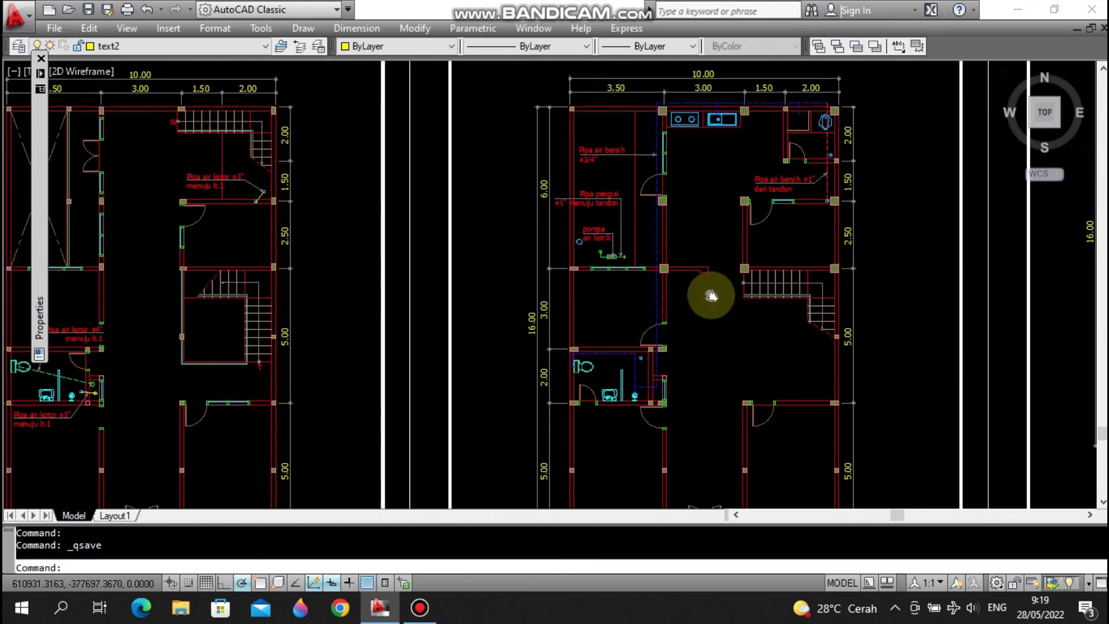
{"action": "scroll", "coordinate": [598, 237], "scroll_direction": "up", "scroll_amount": 3}
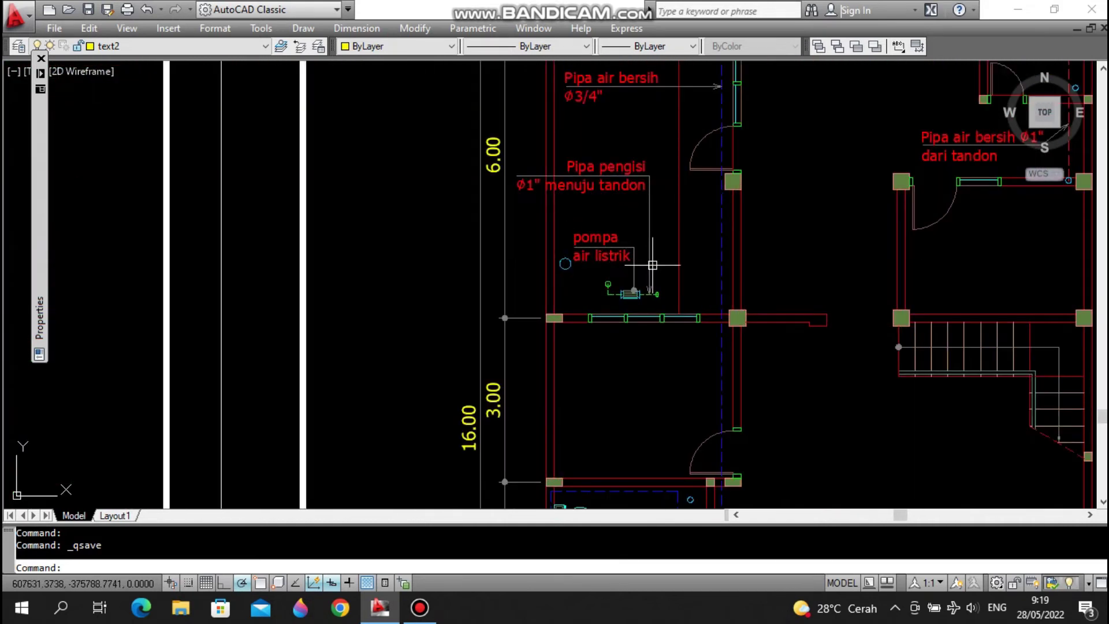
{"action": "scroll", "coordinate": [627, 260], "scroll_direction": "down", "scroll_amount": 3}
{"action": "scroll", "coordinate": [632, 266], "scroll_direction": "up", "scroll_amount": 1}
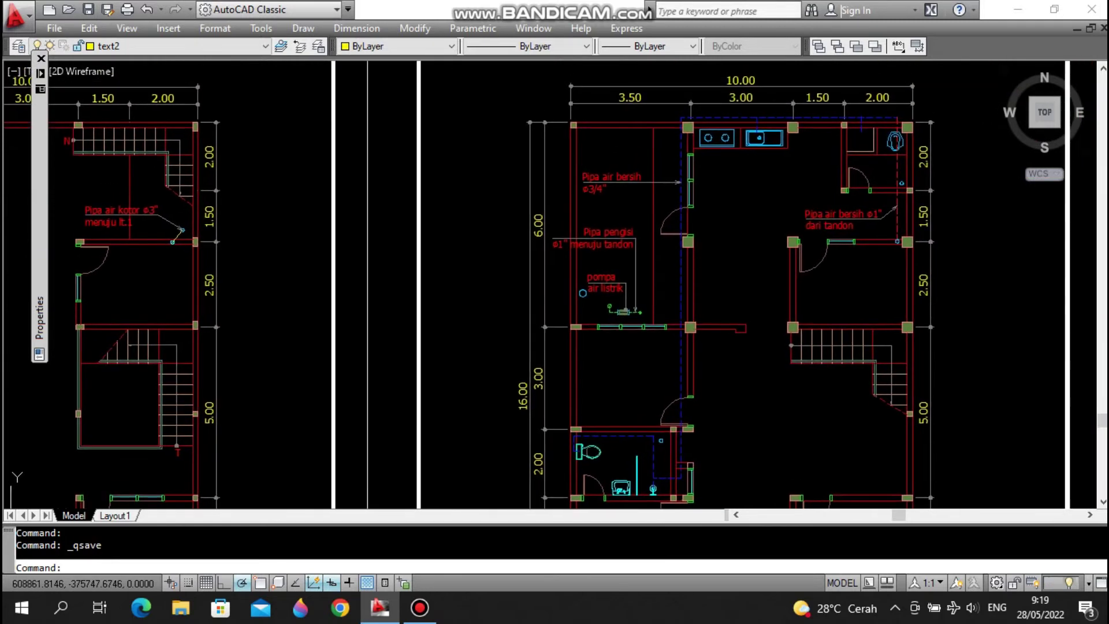
- Inspect the water tank with its filler, distribution and drain pipes in the Renc. Pipa Air Bersih Lt.3 plan
{"action": "scroll", "coordinate": [643, 240], "scroll_direction": "down", "scroll_amount": 4}
{"action": "scroll", "coordinate": [791, 277], "scroll_direction": "up", "scroll_amount": 6}
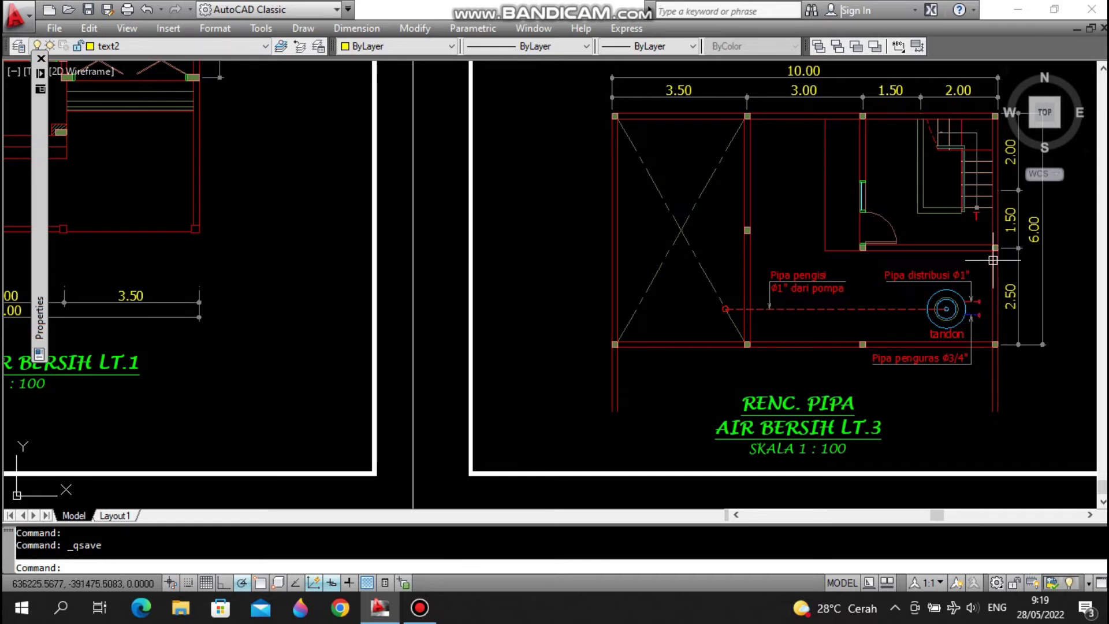
{"action": "scroll", "coordinate": [939, 260], "scroll_direction": "down", "scroll_amount": 5}
- Trace the Ø1" clean water pipe from the tank and its Ø3/4" branch to the bathroom on the second-floor clean water plan
{"action": "middle_click_drag", "start_coordinate": [849, 200], "coordinate": [801, 225]}
{"action": "middle_click_drag", "start_coordinate": [881, 161], "coordinate": [871, 178]}
{"action": "scroll", "coordinate": [858, 241], "scroll_direction": "up", "scroll_amount": 5}
{"action": "scroll", "coordinate": [887, 170], "scroll_direction": "up", "scroll_amount": 2}
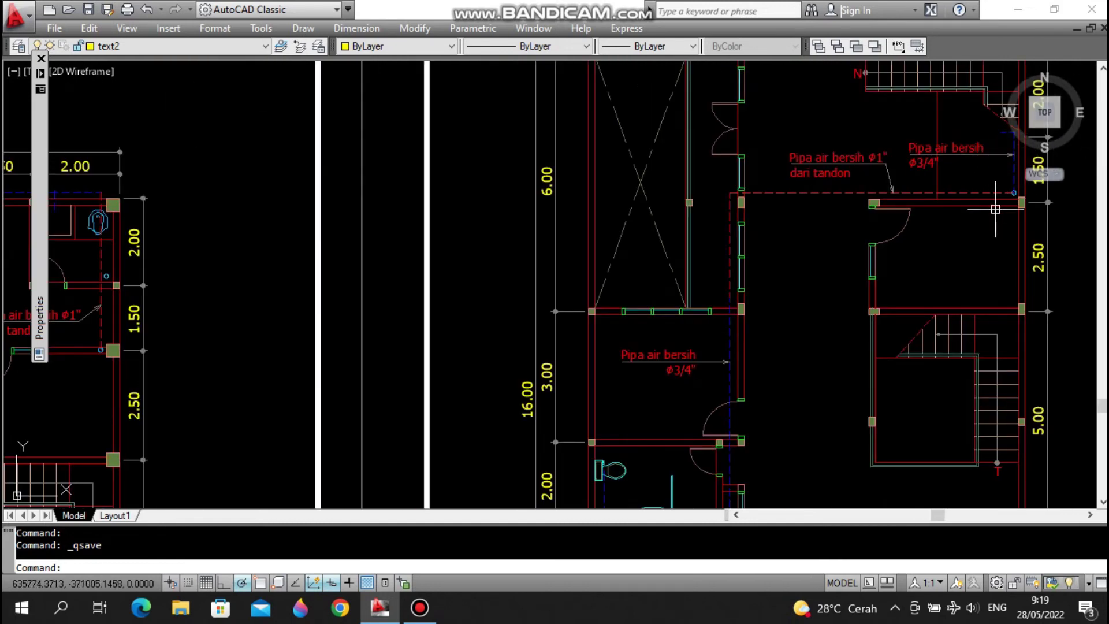
{"action": "middle_click_drag", "start_coordinate": [996, 194], "coordinate": [943, 229]}
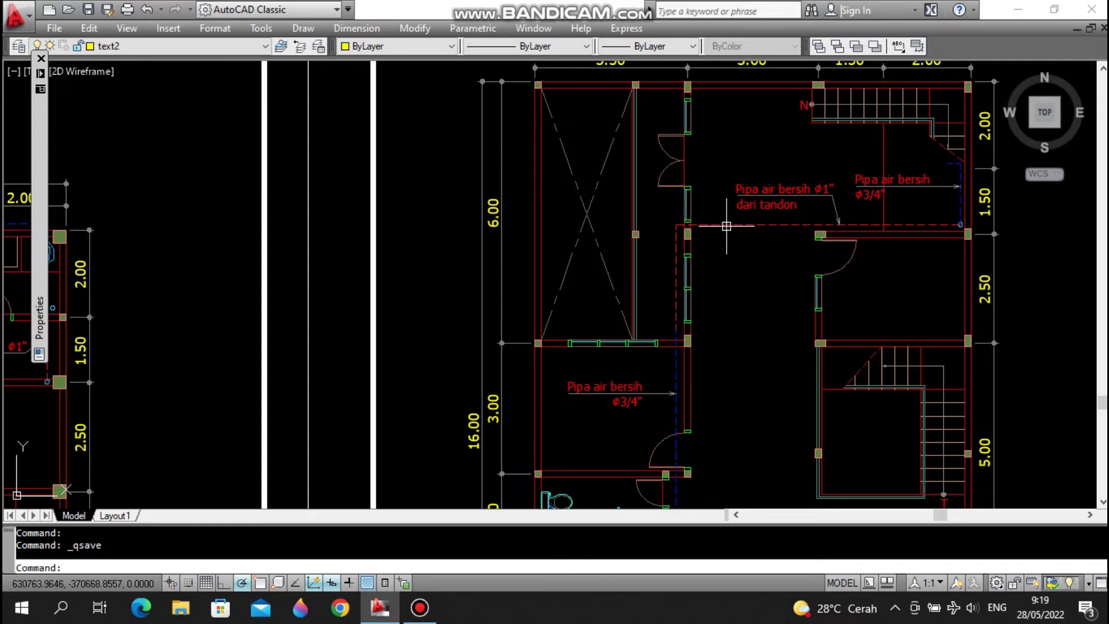
{"action": "middle_click_drag", "start_coordinate": [672, 353], "coordinate": [675, 247]}
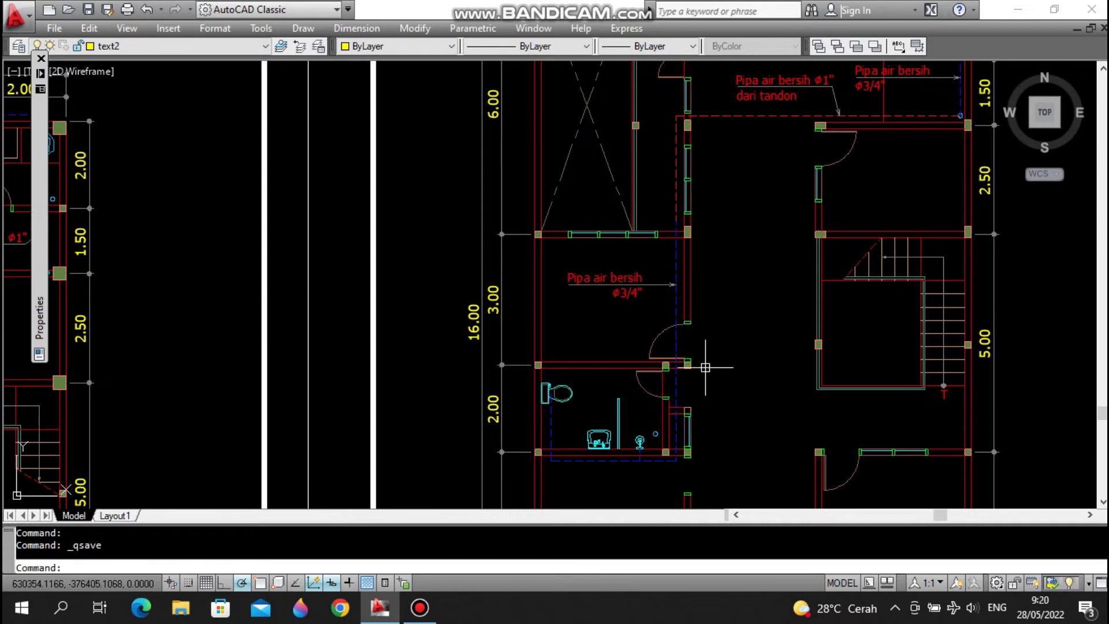
{"action": "middle_click_drag", "start_coordinate": [703, 366], "coordinate": [715, 310]}
- Trace the Ø1" clean water pipe from the tank up to the rear toilet and kitchen in the Renc. Pipa Air Bersih Lt.1 plan
{"action": "scroll", "coordinate": [714, 310], "scroll_direction": "down", "scroll_amount": 5}
{"action": "scroll", "coordinate": [811, 240], "scroll_direction": "up", "scroll_amount": 5}
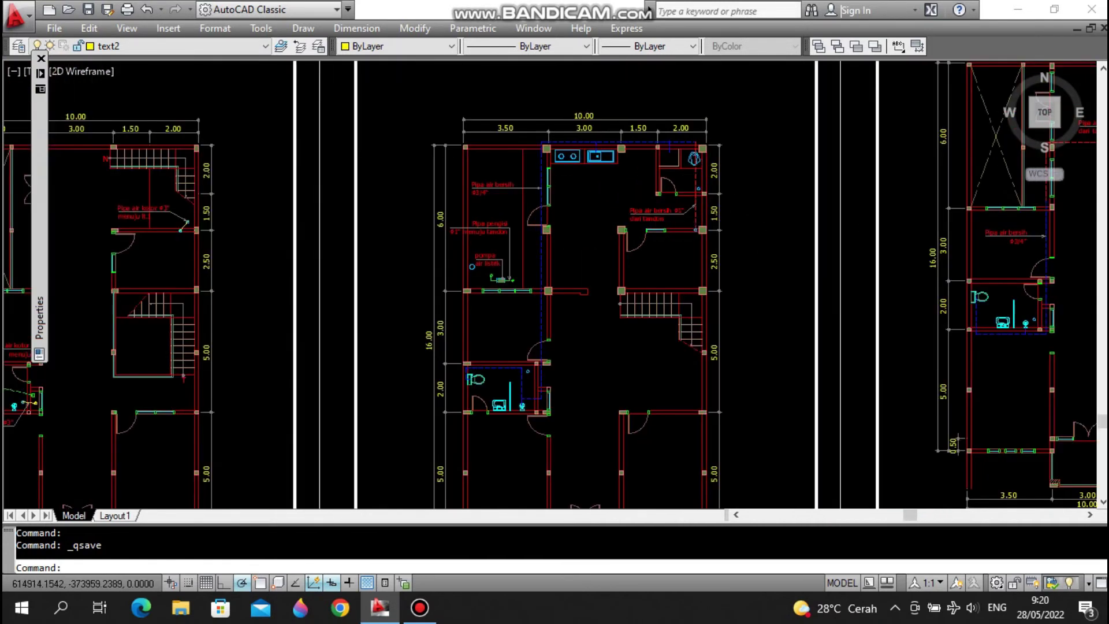
{"action": "scroll", "coordinate": [648, 223], "scroll_direction": "up", "scroll_amount": 2}
{"action": "middle_click_drag", "start_coordinate": [686, 206], "coordinate": [774, 192]}
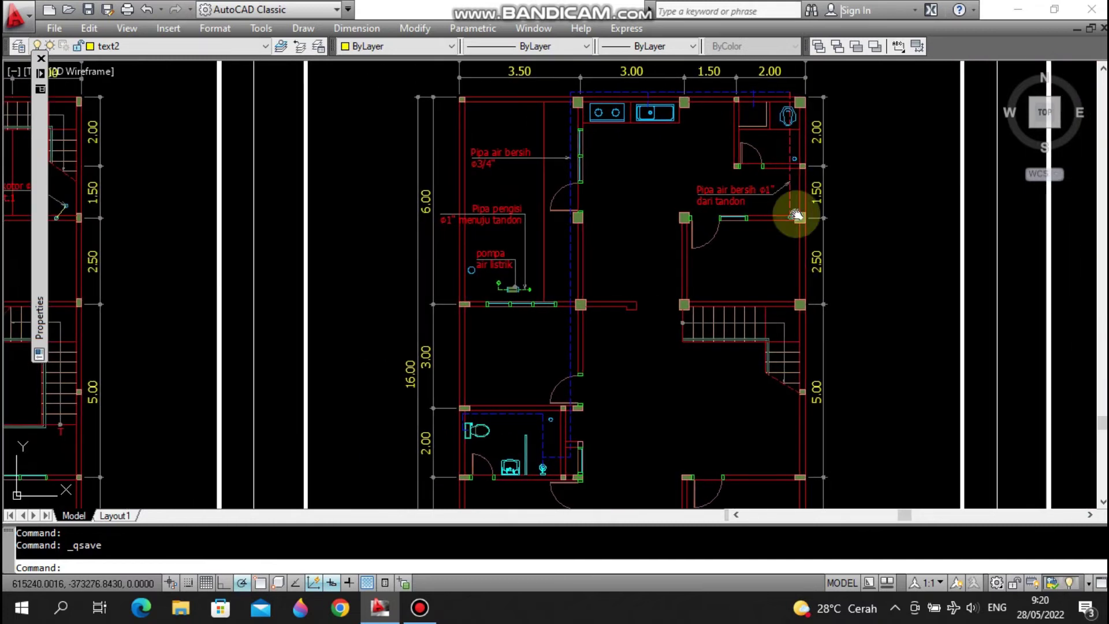
{"action": "scroll", "coordinate": [788, 213], "scroll_direction": "down", "scroll_amount": 1}
{"action": "scroll", "coordinate": [790, 240], "scroll_direction": "up", "scroll_amount": 4}
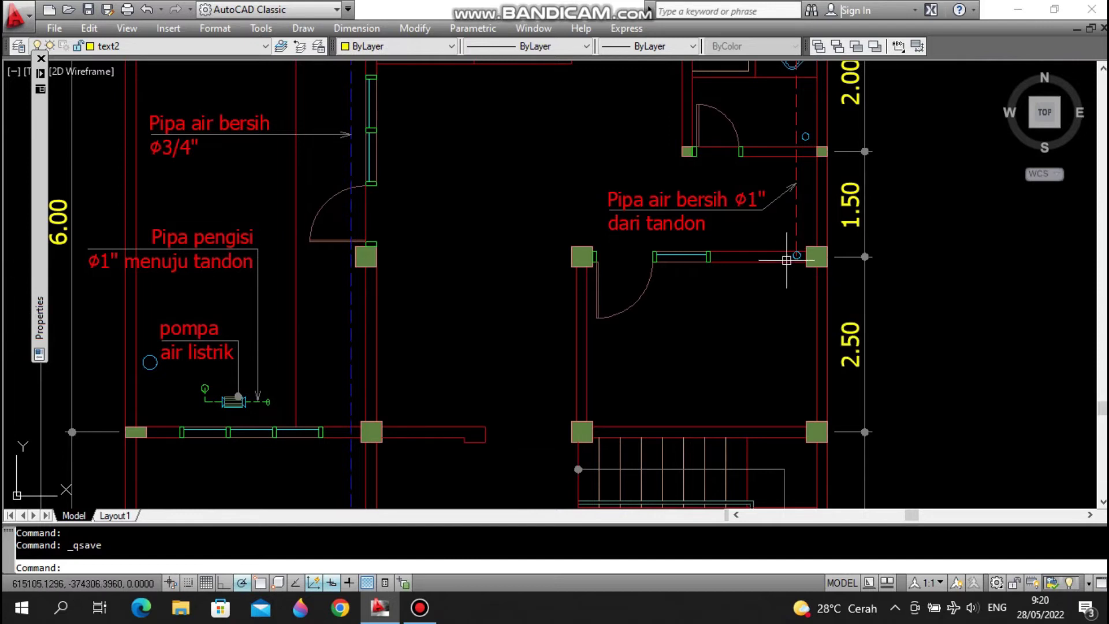
{"action": "scroll", "coordinate": [786, 259], "scroll_direction": "down", "scroll_amount": 2}
{"action": "middle_click_drag", "start_coordinate": [794, 222], "coordinate": [797, 250]}
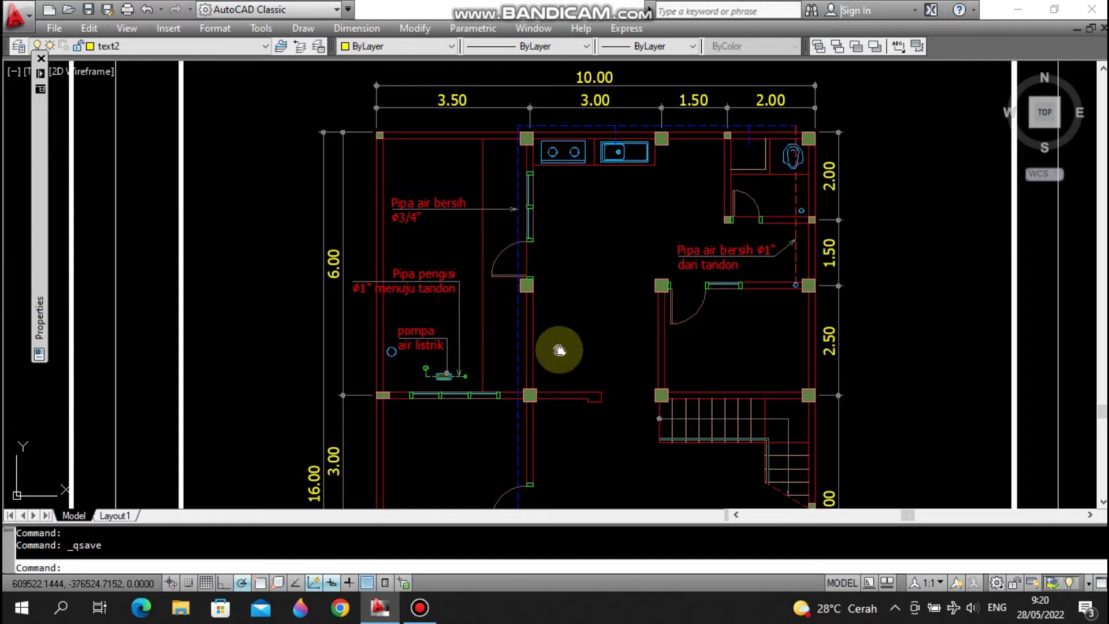
- Follow the Ø3/4" clean water pipe down to the ground-floor bathroom and check the front of the Lt.1 plan
{"action": "middle_click_drag", "start_coordinate": [564, 348], "coordinate": [601, 206]}
{"action": "scroll", "coordinate": [578, 322], "scroll_direction": "down", "scroll_amount": 2}
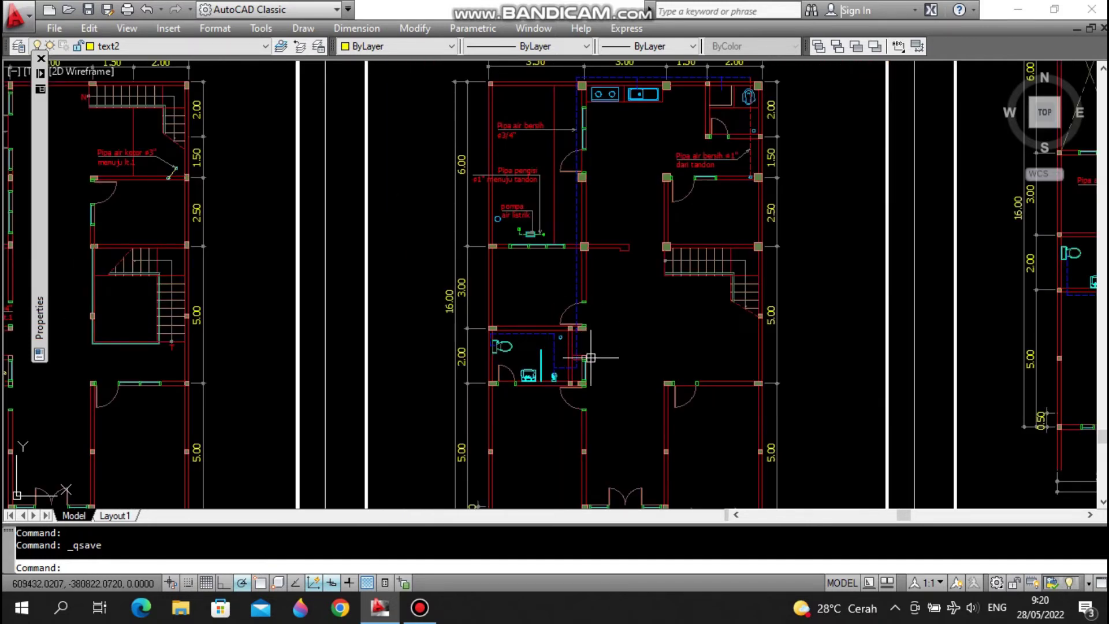
{"action": "middle_click_drag", "start_coordinate": [589, 358], "coordinate": [656, 302]}
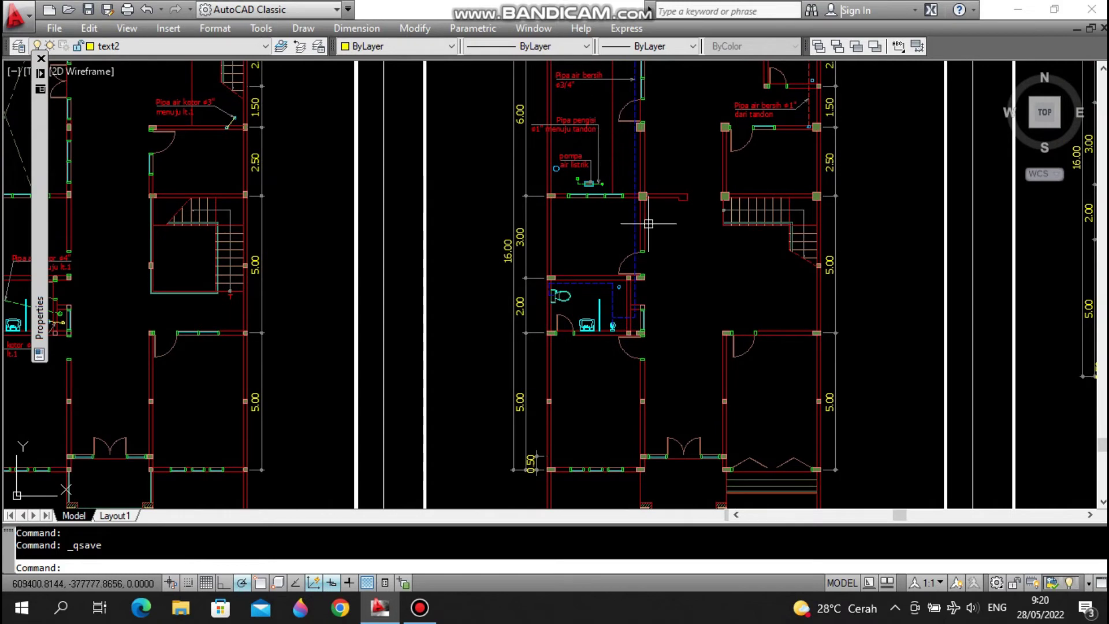
{"action": "middle_click_drag", "start_coordinate": [649, 455], "coordinate": [649, 301]}
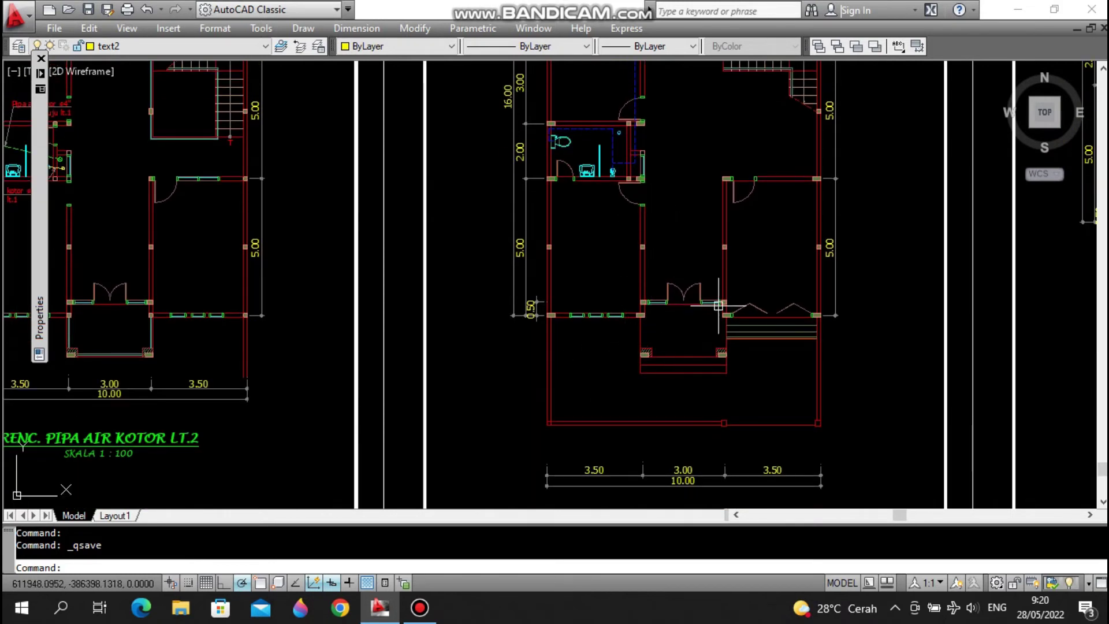
{"action": "scroll", "coordinate": [705, 241], "scroll_direction": "down", "scroll_amount": 4}
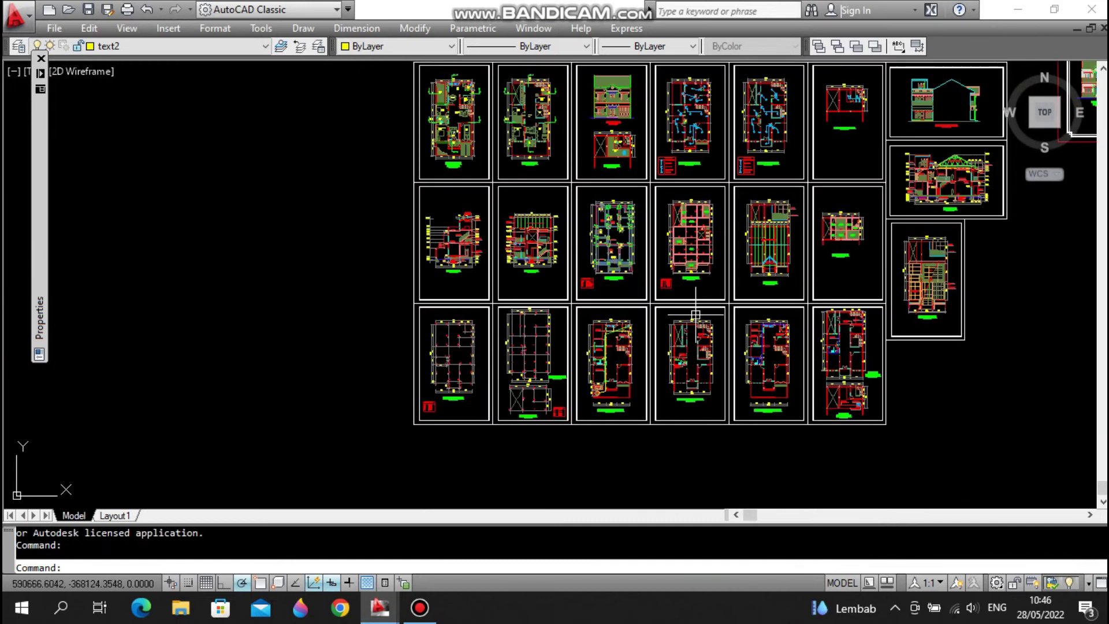
- Switch from the architectural sheet overview to the plat.dwg drawing and show the front bays of the second-floor slab reinforcement plan
{"action": "middle_click_drag", "start_coordinate": [797, 286], "coordinate": [764, 323]}
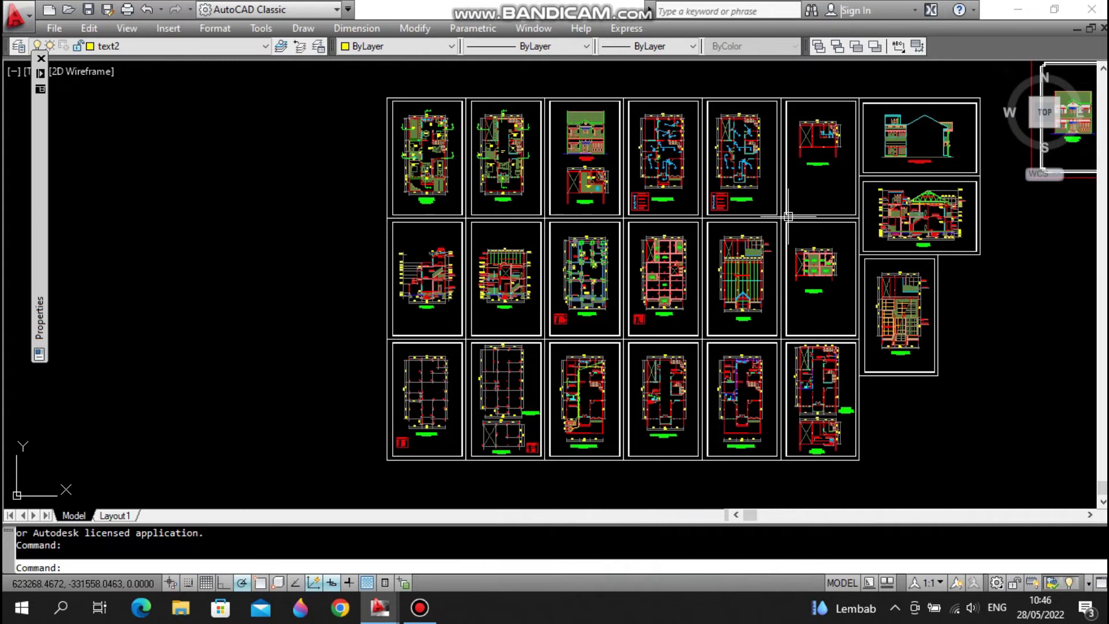
{"action": "left_click", "coordinate": [546, 25]}
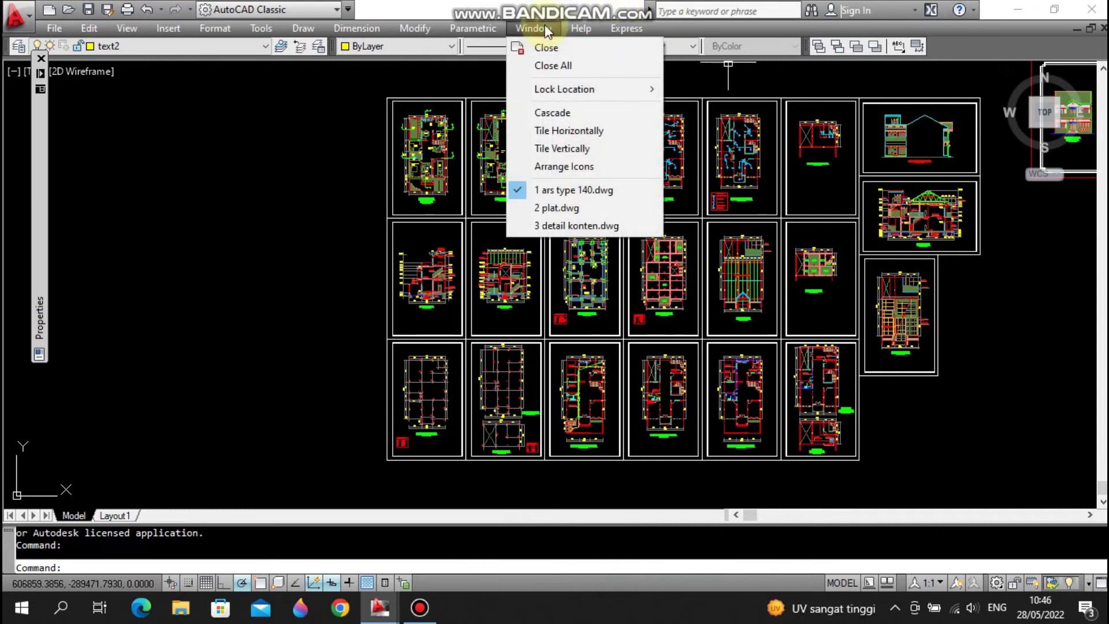
{"action": "left_click", "coordinate": [569, 211]}
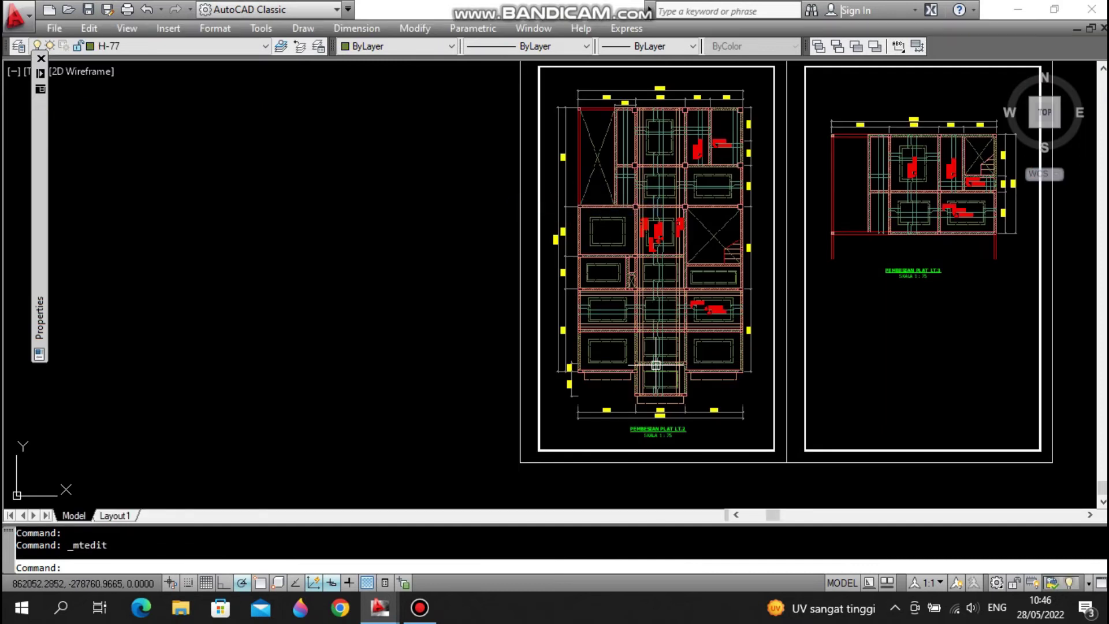
{"action": "scroll", "coordinate": [664, 364], "scroll_direction": "up", "scroll_amount": 3}
{"action": "scroll", "coordinate": [688, 286], "scroll_direction": "up", "scroll_amount": 2}
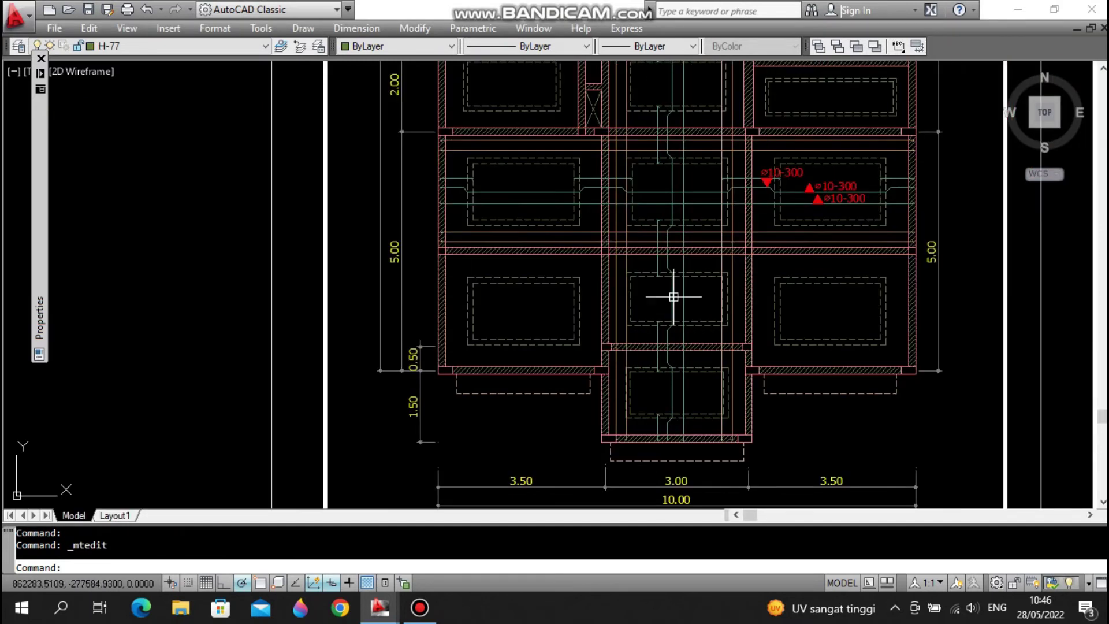
{"action": "middle_click_drag", "start_coordinate": [691, 255], "coordinate": [706, 273]}
{"action": "middle_click_drag", "start_coordinate": [746, 228], "coordinate": [753, 295]}
- Turn off the layers of the slab reinforcement lines and the red Ø10-300 labels in the second-floor slab plan
{"action": "type", "text": "LOF"}
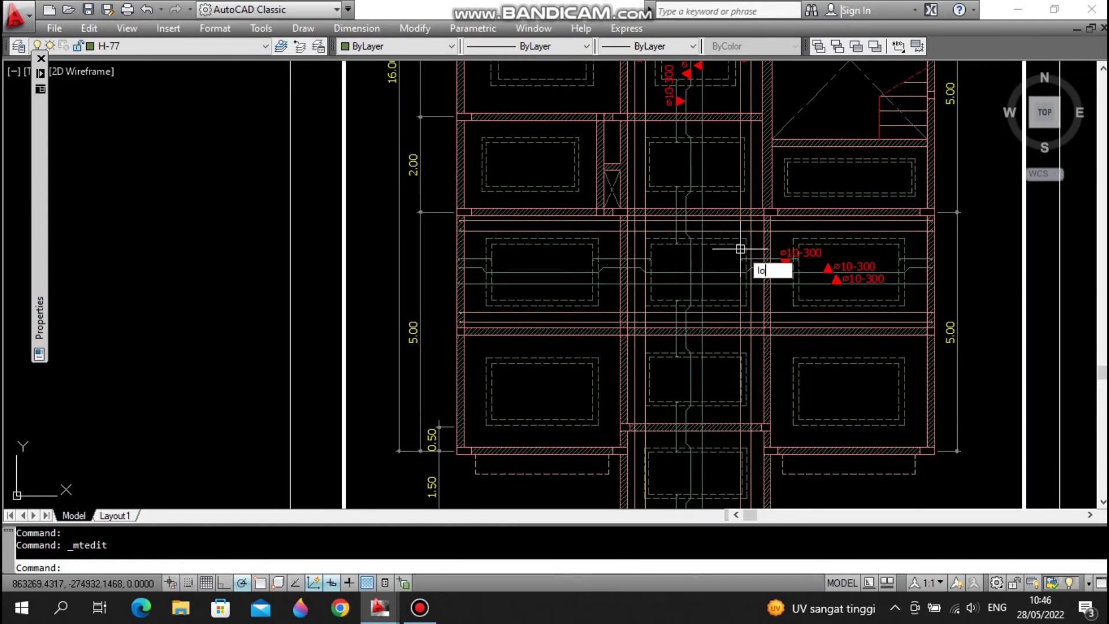
{"action": "key", "text": "Return"}
{"action": "left_click", "coordinate": [705, 266]}
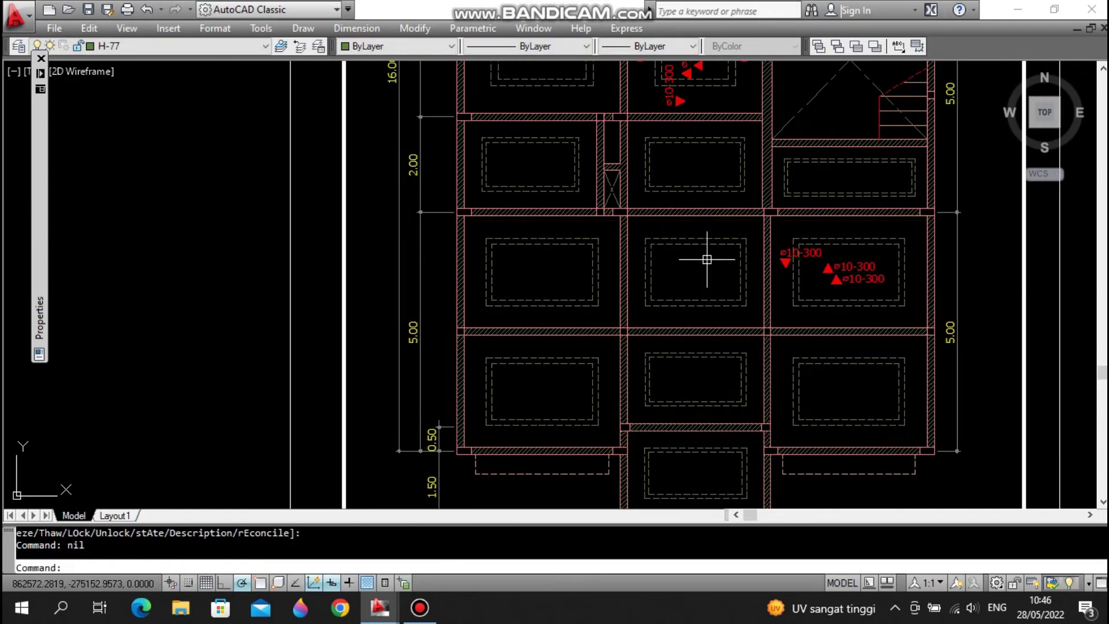
{"action": "key", "text": "Return"}
{"action": "left_click", "coordinate": [812, 259]}
- Review the bare beam and slab layout, and turn all layers back on to restore the reinforcement lines and labels
{"action": "mouse_move", "coordinate": [693, 202]}
{"action": "middle_mouse_down"}
{"action": "mouse_move", "coordinate": [720, 355]}
{"action": "mouse_move", "coordinate": [719, 328]}
{"action": "middle_mouse_up"}
{"action": "middle_click_drag", "start_coordinate": [766, 176], "coordinate": [763, 298]}
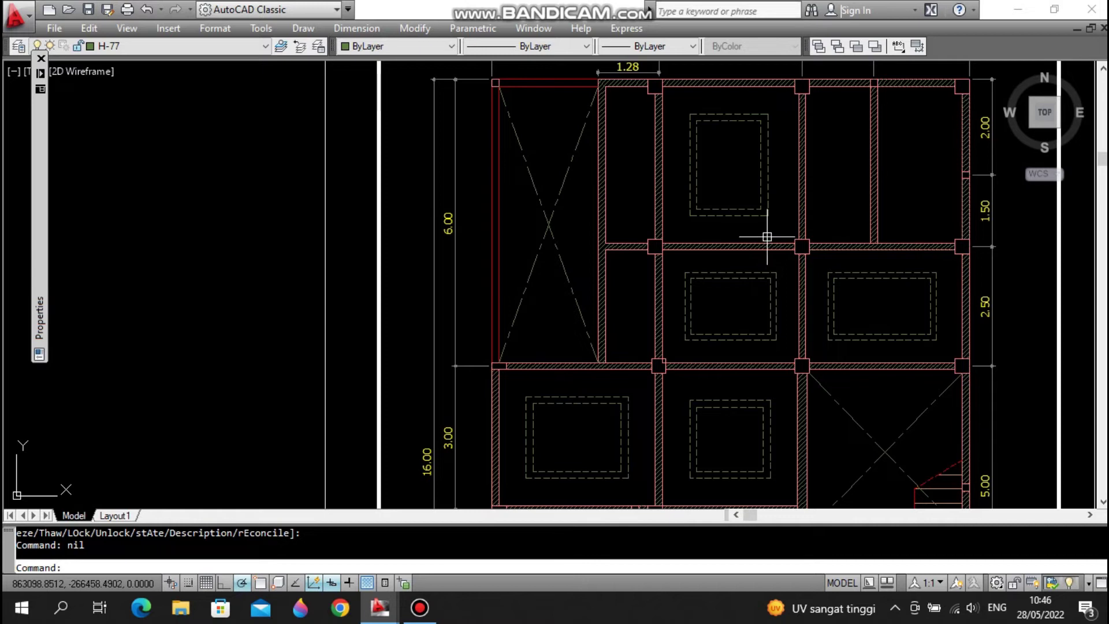
{"action": "mouse_move", "coordinate": [747, 344]}
{"action": "middle_mouse_down"}
{"action": "mouse_move", "coordinate": [747, 215]}
{"action": "mouse_move", "coordinate": [747, 255]}
{"action": "middle_mouse_up"}
{"action": "middle_click_drag", "start_coordinate": [747, 306], "coordinate": [742, 235]}
{"action": "mouse_move", "coordinate": [743, 475]}
{"action": "middle_mouse_down"}
{"action": "mouse_move", "coordinate": [743, 285]}
{"action": "mouse_move", "coordinate": [743, 363]}
{"action": "middle_mouse_up"}
{"action": "middle_click_drag", "start_coordinate": [737, 282], "coordinate": [740, 301]}
{"action": "type", "text": "lon"}
{"action": "key", "text": "Return"}
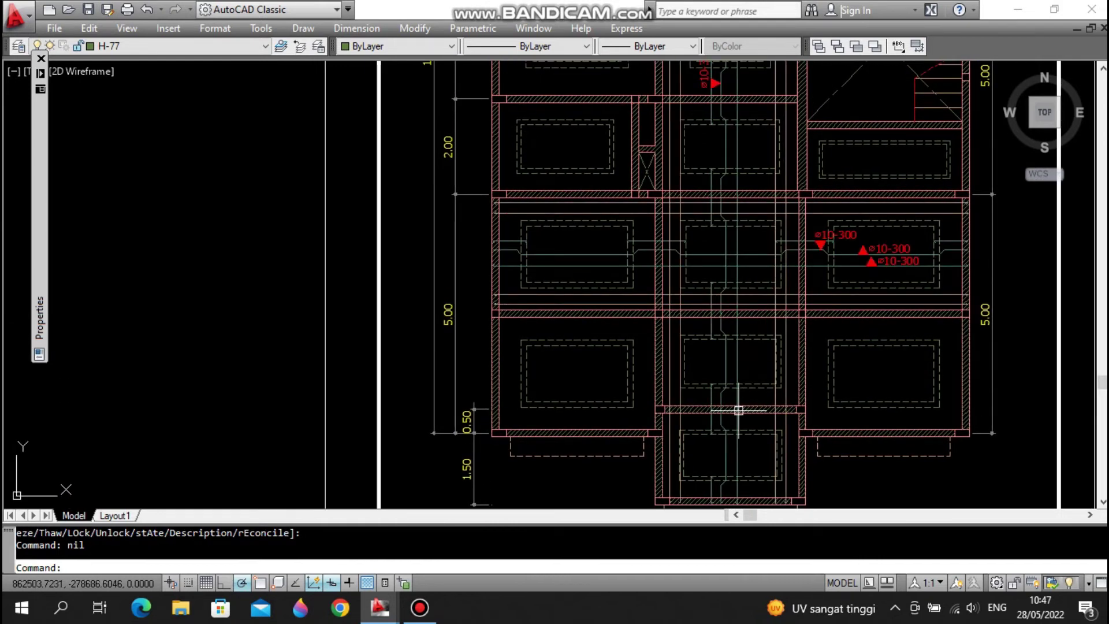
- Examine the reinforcement lines in the front middle bays and the bars labelled Ø10-300 in the neighbouring 5.00 m bay
{"action": "middle_click_drag", "start_coordinate": [743, 408], "coordinate": [729, 323]}
{"action": "scroll", "coordinate": [727, 360], "scroll_direction": "up", "scroll_amount": 4}
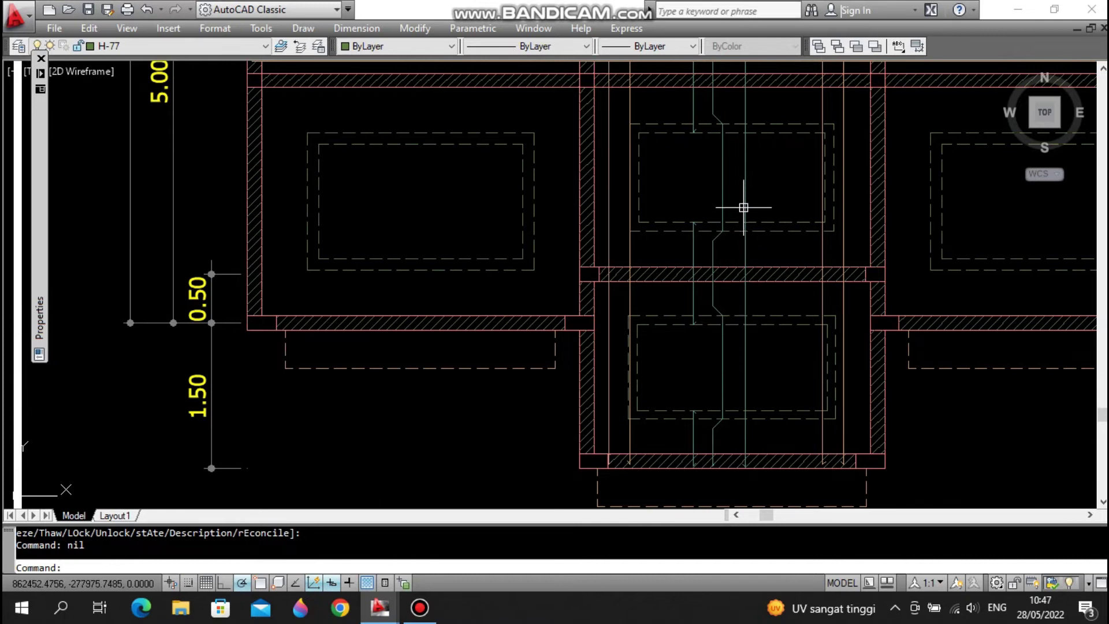
{"action": "middle_click_drag", "start_coordinate": [742, 205], "coordinate": [742, 360]}
{"action": "middle_click_drag", "start_coordinate": [737, 282], "coordinate": [742, 365]}
{"action": "mouse_move", "coordinate": [749, 247]}
{"action": "middle_mouse_down"}
{"action": "mouse_move", "coordinate": [745, 268]}
{"action": "mouse_move", "coordinate": [775, 330]}
{"action": "mouse_move", "coordinate": [681, 328]}
{"action": "middle_mouse_up"}
{"action": "scroll", "coordinate": [789, 288], "scroll_direction": "up", "scroll_amount": 2}
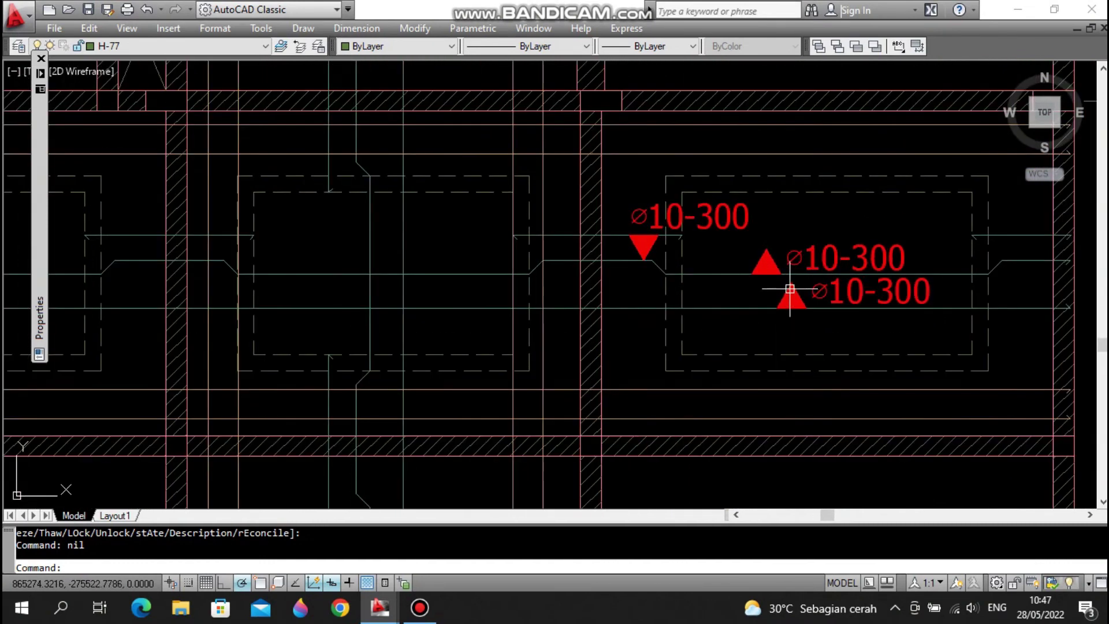
{"action": "left_click", "coordinate": [715, 320]}
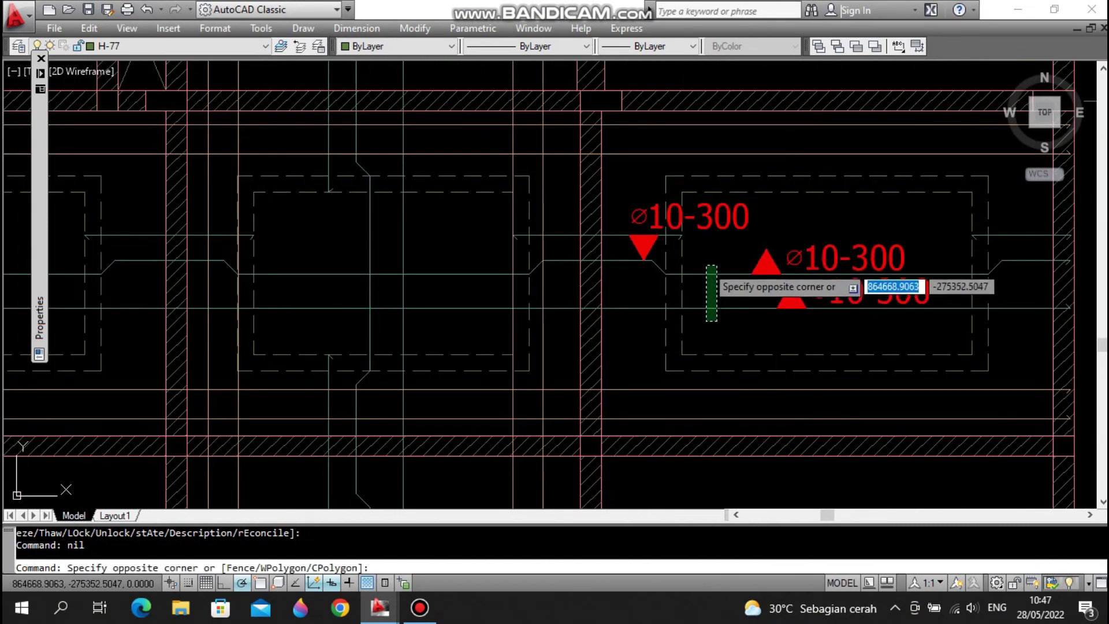
{"action": "left_click", "coordinate": [693, 274]}
{"action": "key", "text": "Escape"}
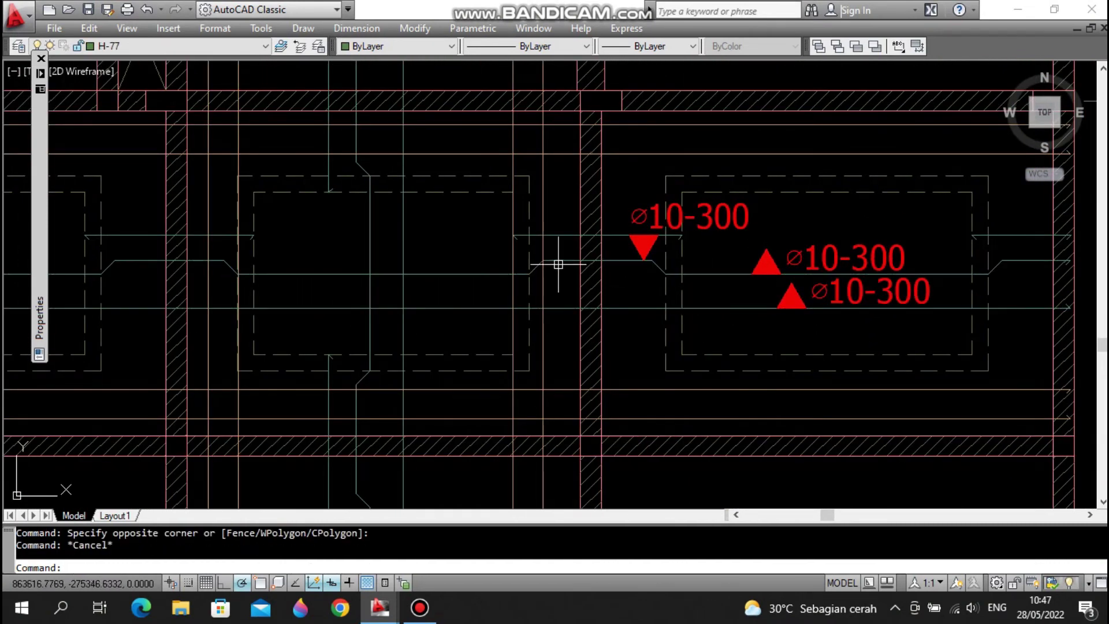
- Highlight the bent Ø10-300 bar that cranks up over the beam between the middle and outer bays
{"action": "scroll", "coordinate": [663, 249], "scroll_direction": "up", "scroll_amount": 4}
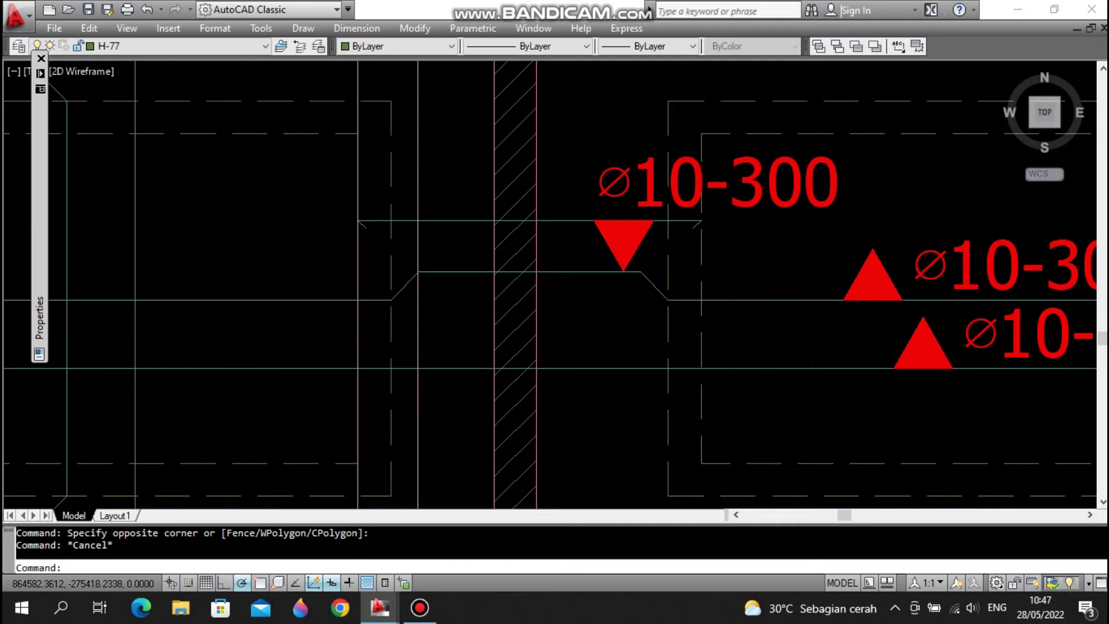
{"action": "left_click", "coordinate": [725, 300]}
{"action": "key", "text": "Escape"}
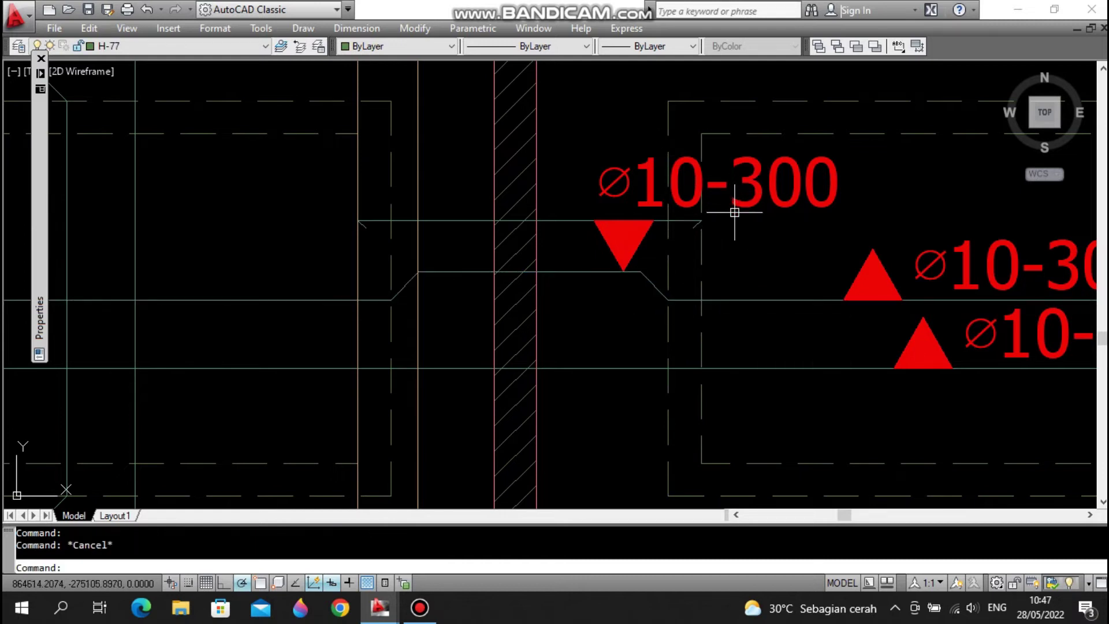
{"action": "left_click", "coordinate": [726, 290]}
{"action": "left_click", "coordinate": [672, 290]}
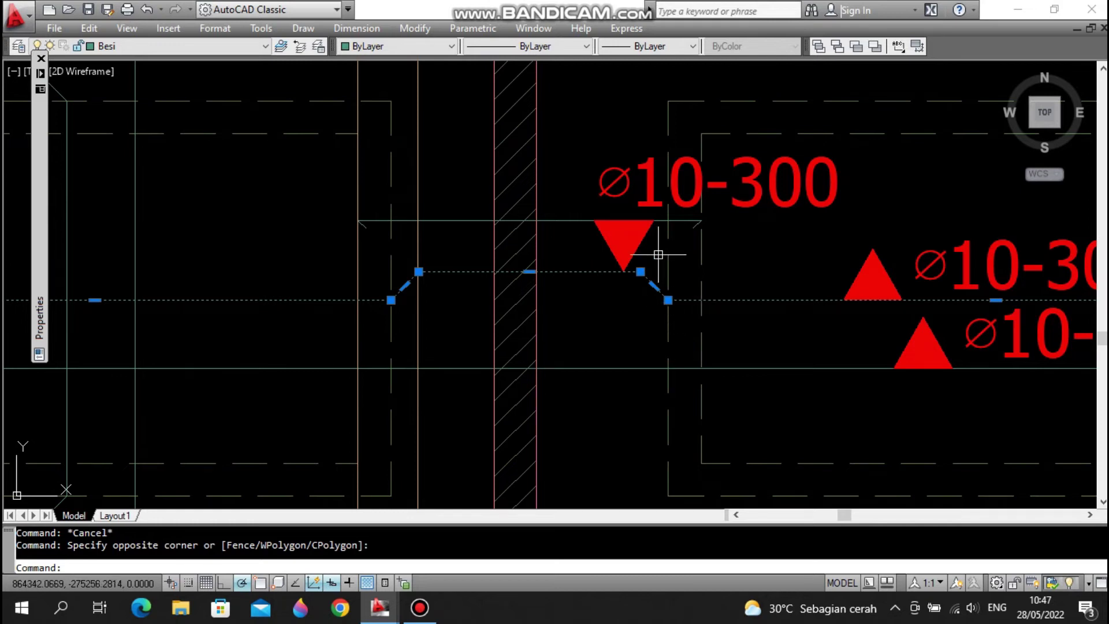
{"action": "key", "text": "Escape"}
- Highlight the short top bar crossing the beam and compare it with the bars in the adjoining bays
{"action": "left_click", "coordinate": [560, 198]}
{"action": "left_click", "coordinate": [560, 247]}
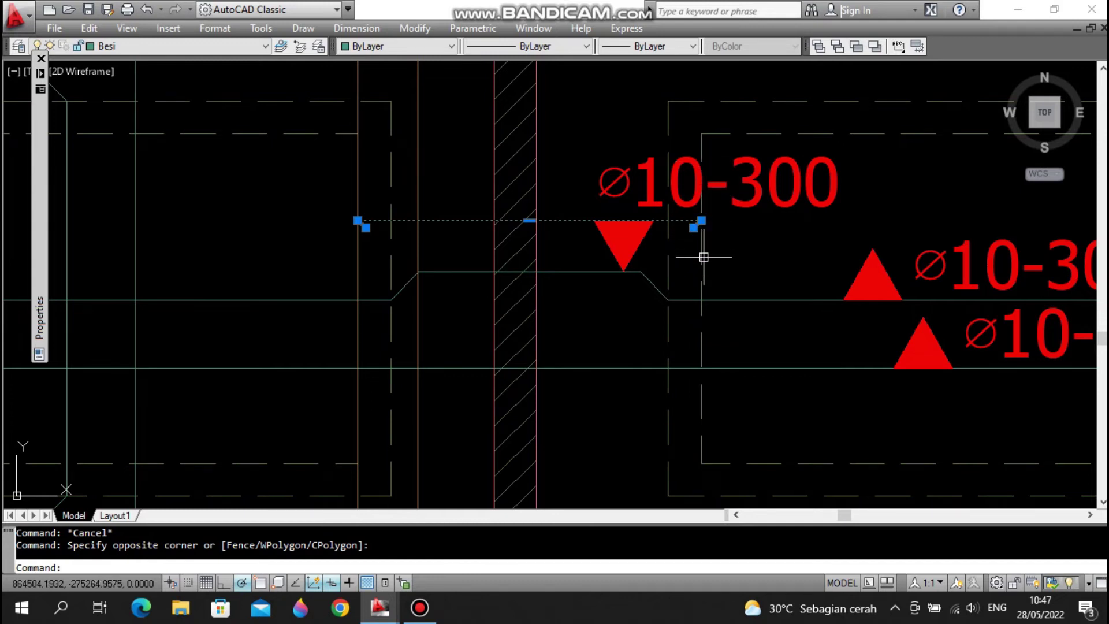
{"action": "scroll", "coordinate": [642, 260], "scroll_direction": "down", "scroll_amount": 1}
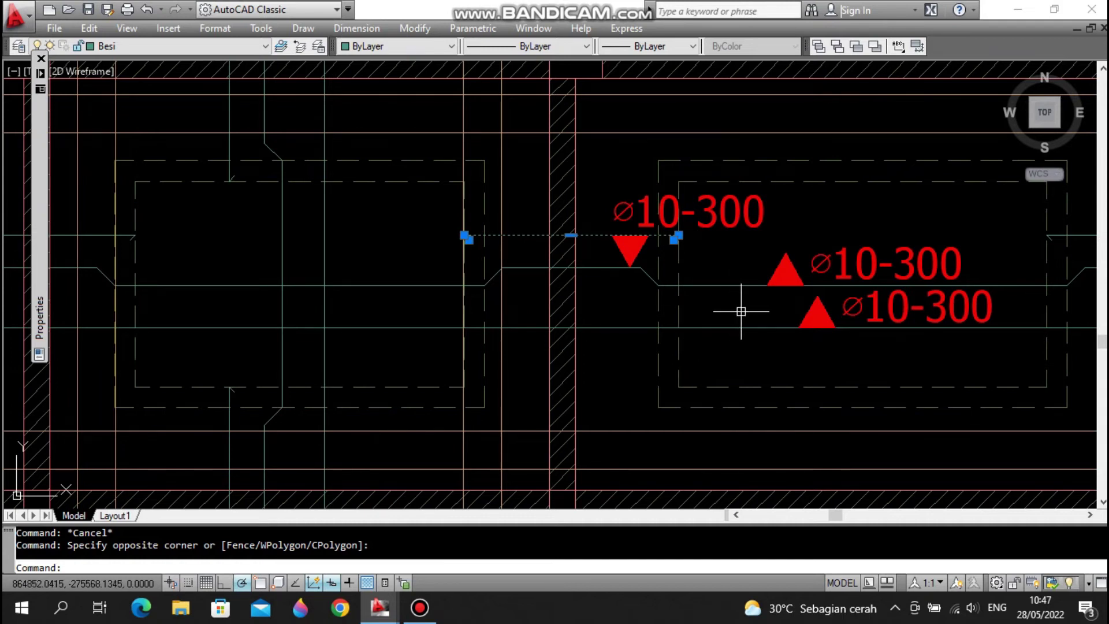
{"action": "key", "text": "Escape"}
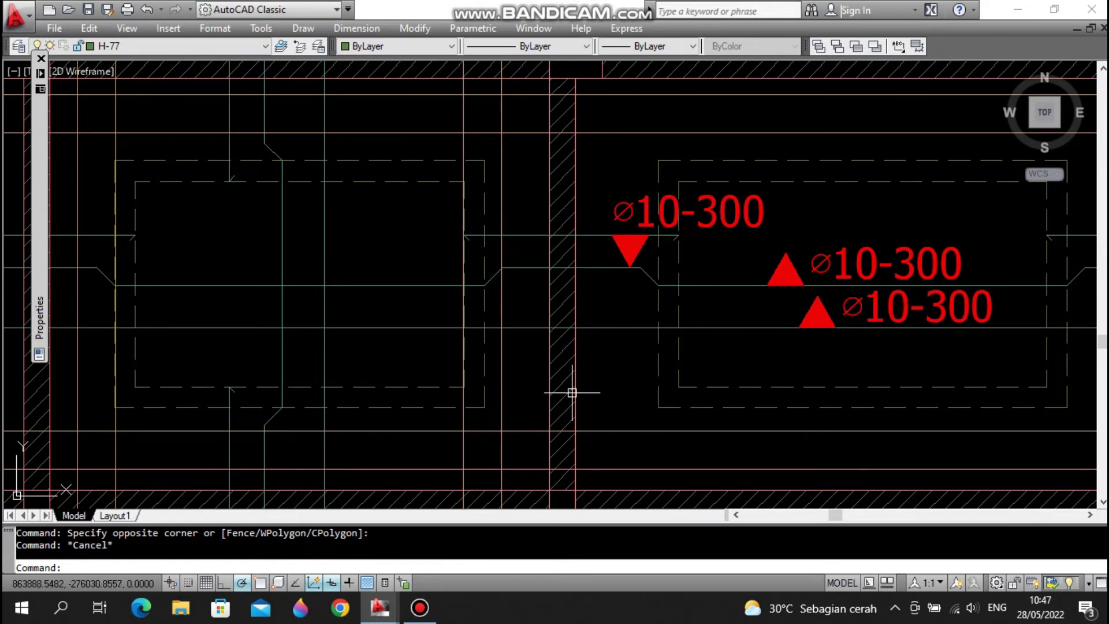
- Inspect the dashed slab outline beside the beam together with the three Ø10-300 bars crossing it
{"action": "scroll", "coordinate": [690, 416], "scroll_direction": "up", "scroll_amount": 2}
{"action": "left_click", "coordinate": [735, 359]}
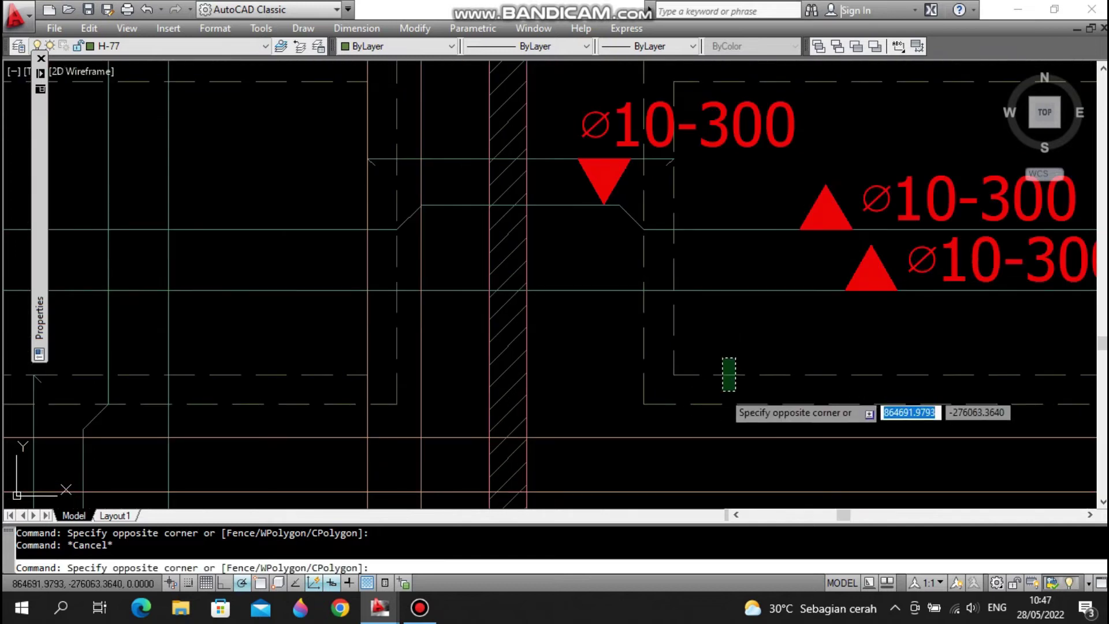
{"action": "key", "text": "Escape"}
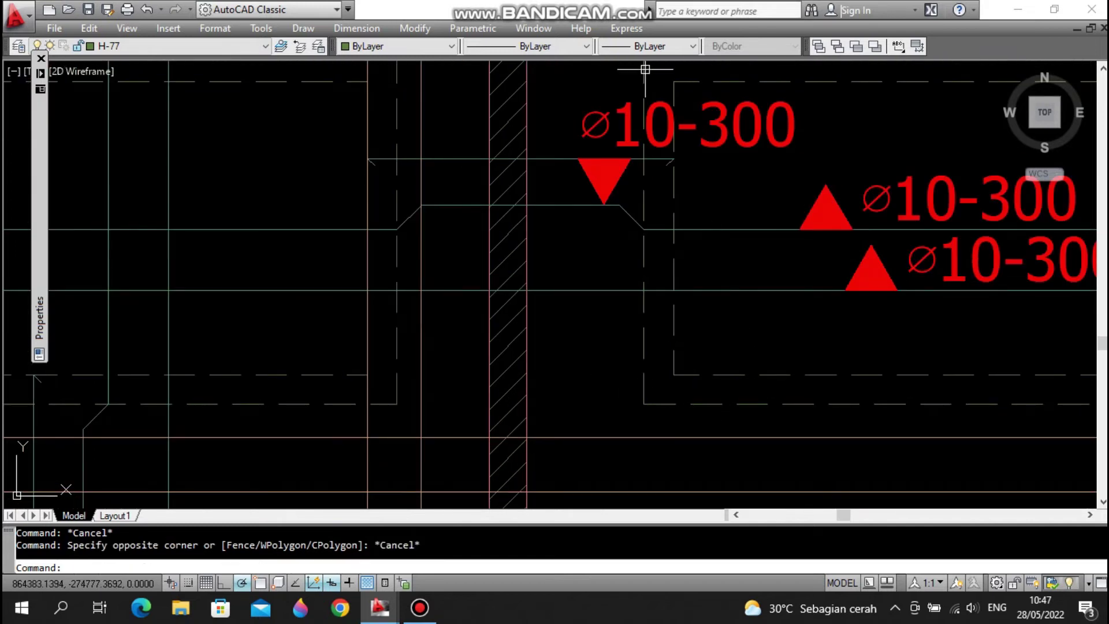
{"action": "scroll", "coordinate": [746, 171], "scroll_direction": "down", "scroll_amount": 3}
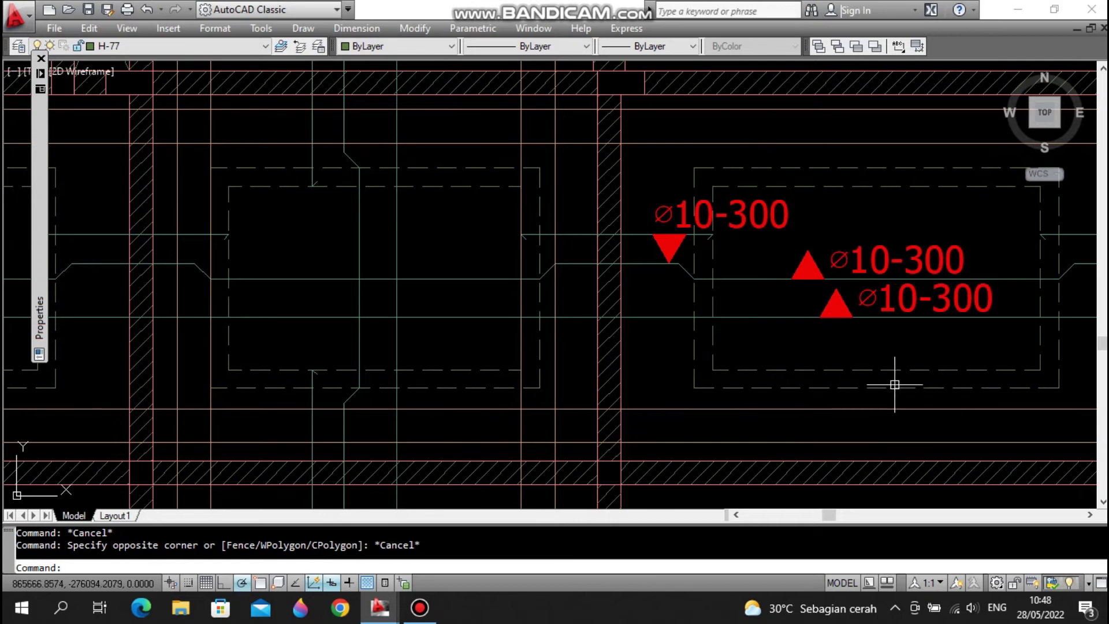
{"action": "mouse_move", "coordinate": [895, 384]}
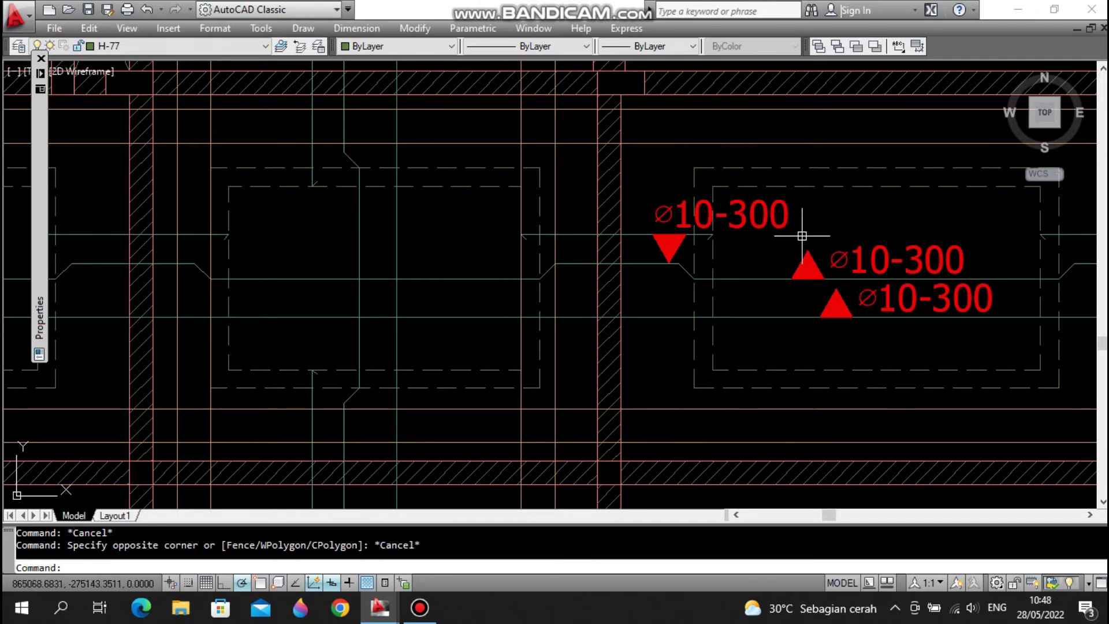
- Examine the vertical Ø8-200 and Ø10-300 bars in the middle bay of the 3.00 m row
{"action": "scroll", "coordinate": [716, 263], "scroll_direction": "down", "scroll_amount": 3}
{"action": "mouse_move", "coordinate": [607, 181]}
{"action": "middle_mouse_down"}
{"action": "mouse_move", "coordinate": [663, 227]}
{"action": "mouse_move", "coordinate": [708, 311]}
{"action": "middle_mouse_up"}
{"action": "middle_click_drag", "start_coordinate": [688, 218], "coordinate": [717, 285]}
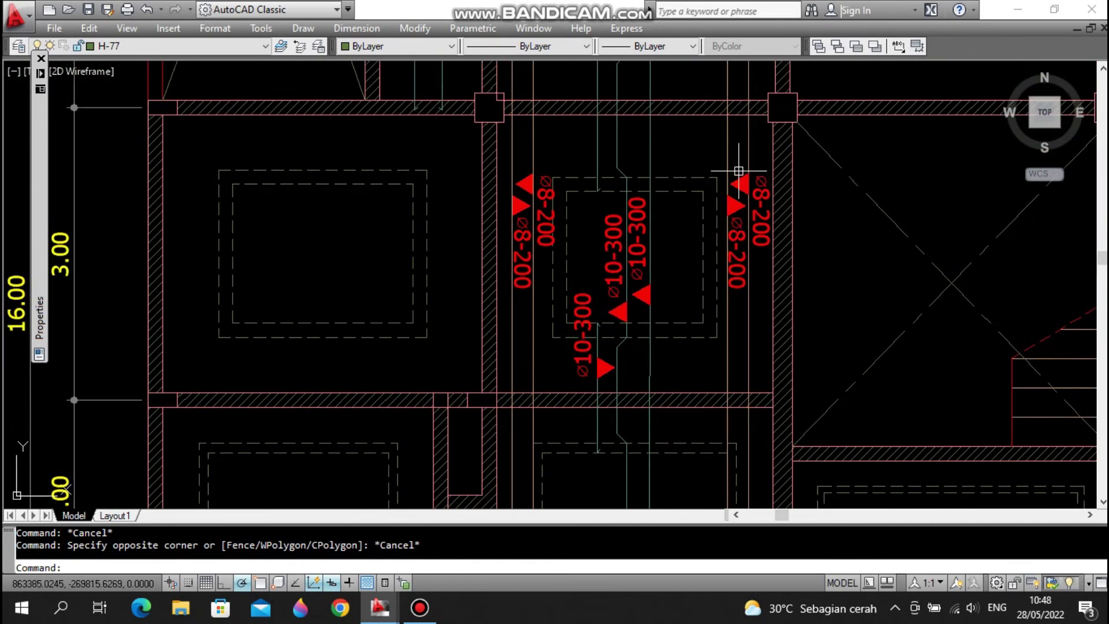
{"action": "middle_click_drag", "start_coordinate": [672, 176], "coordinate": [698, 184]}
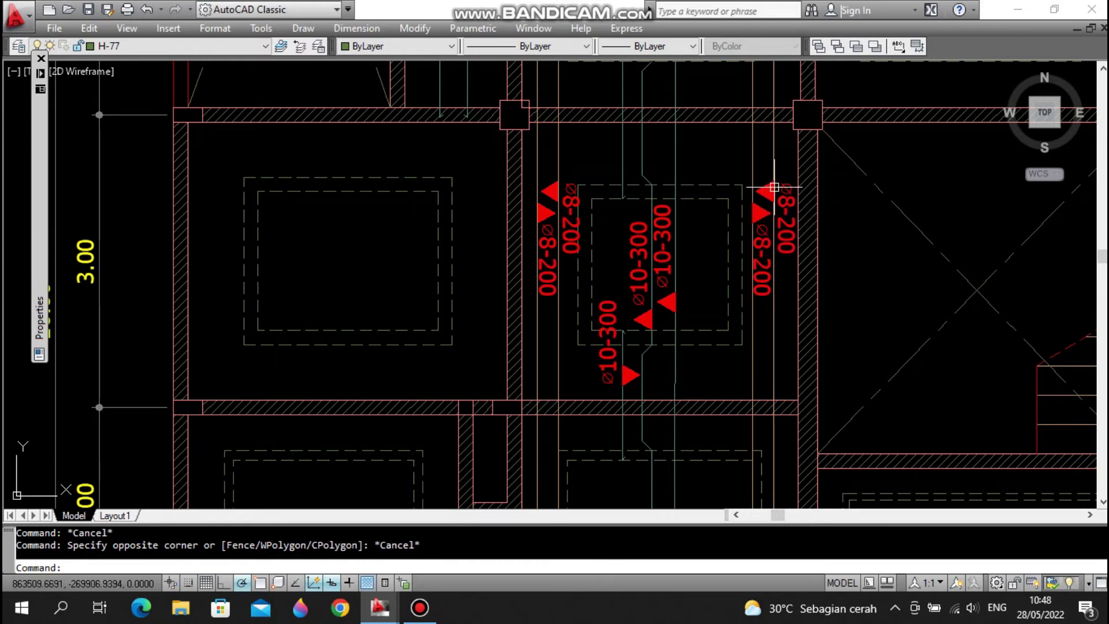
{"action": "scroll", "coordinate": [752, 200], "scroll_direction": "up", "scroll_amount": 2}
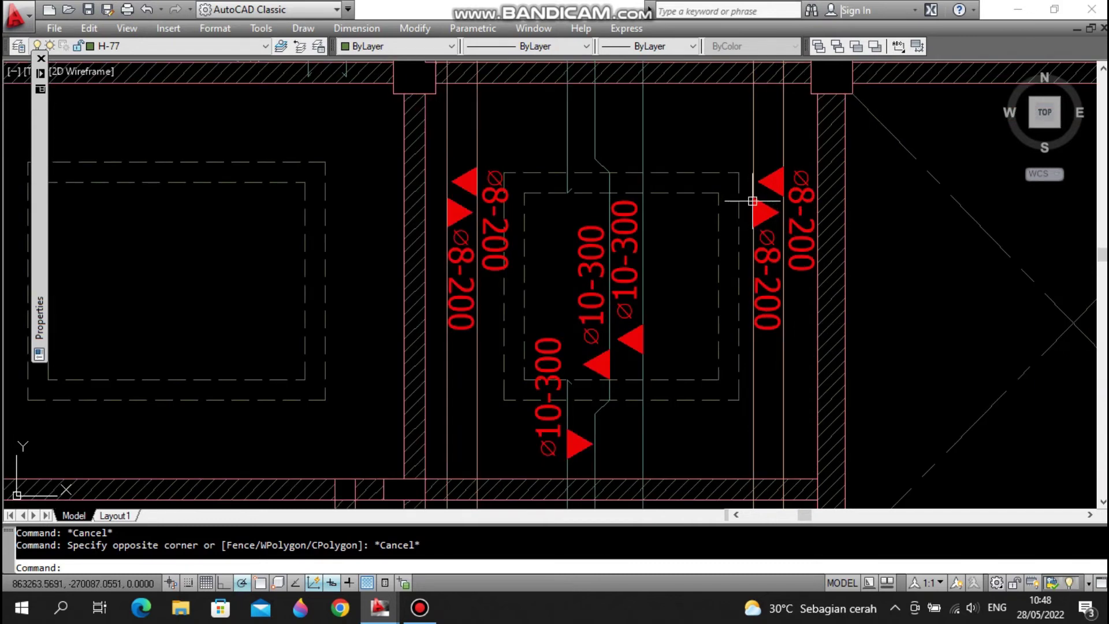
{"action": "mouse_move", "coordinate": [801, 226]}
{"action": "middle_mouse_down"}
{"action": "mouse_move", "coordinate": [774, 202]}
{"action": "mouse_move", "coordinate": [851, 226]}
{"action": "middle_mouse_up"}
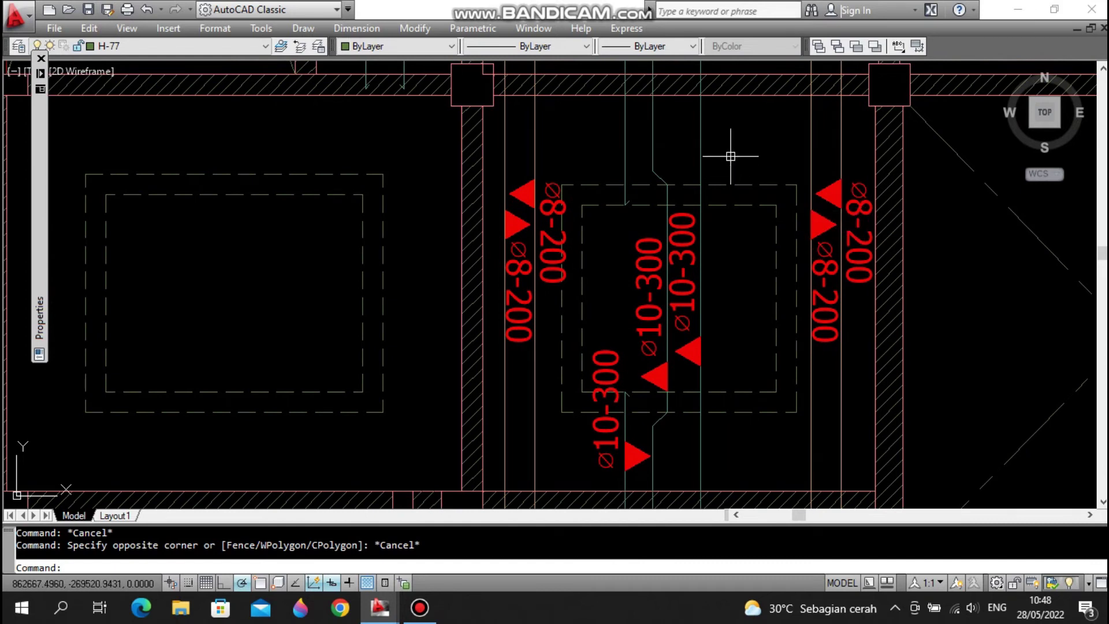
{"action": "middle_click_drag", "start_coordinate": [619, 366], "coordinate": [653, 324]}
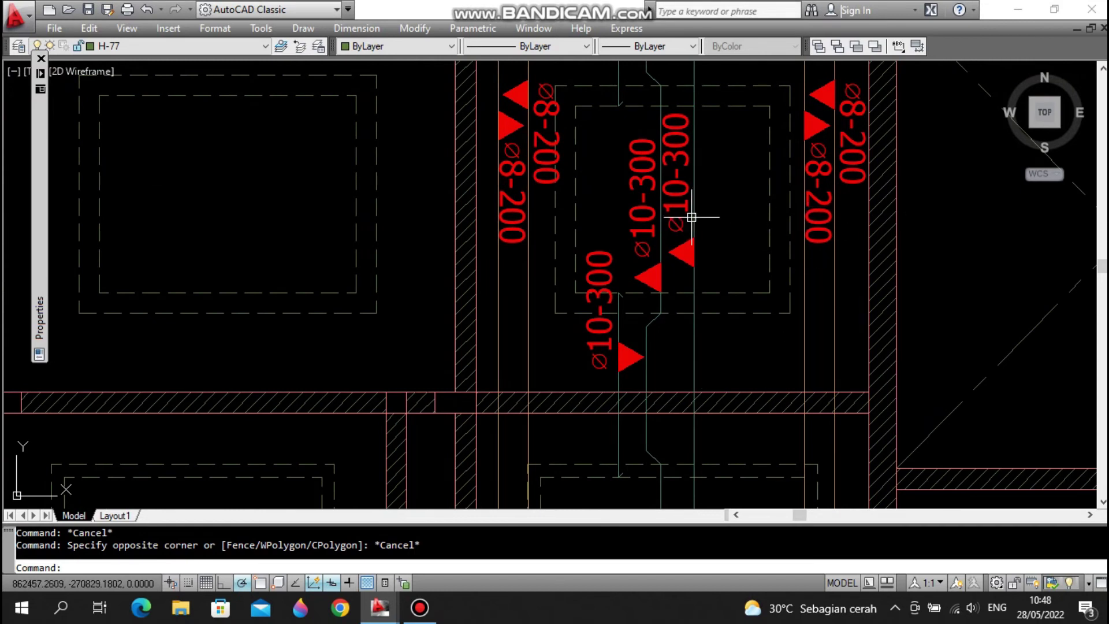
- Examine the Ø10-200 and Ø10-300 reinforcement in the smaller slab plan on the adjacent sheet
{"action": "scroll", "coordinate": [705, 215], "scroll_direction": "down", "scroll_amount": 5}
{"action": "middle_click_drag", "start_coordinate": [744, 252], "coordinate": [549, 252]}
{"action": "scroll", "coordinate": [750, 202], "scroll_direction": "up", "scroll_amount": 3}
{"action": "middle_click_drag", "start_coordinate": [731, 193], "coordinate": [751, 322]}
{"action": "scroll", "coordinate": [824, 182], "scroll_direction": "up", "scroll_amount": 1}
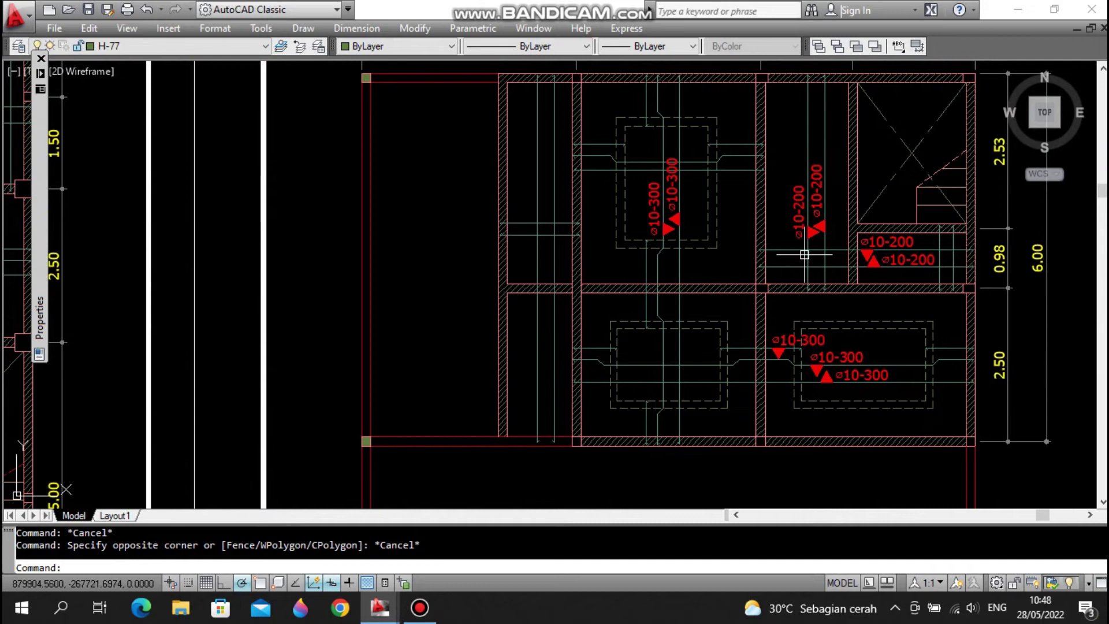
{"action": "middle_click_drag", "start_coordinate": [771, 200], "coordinate": [782, 228]}
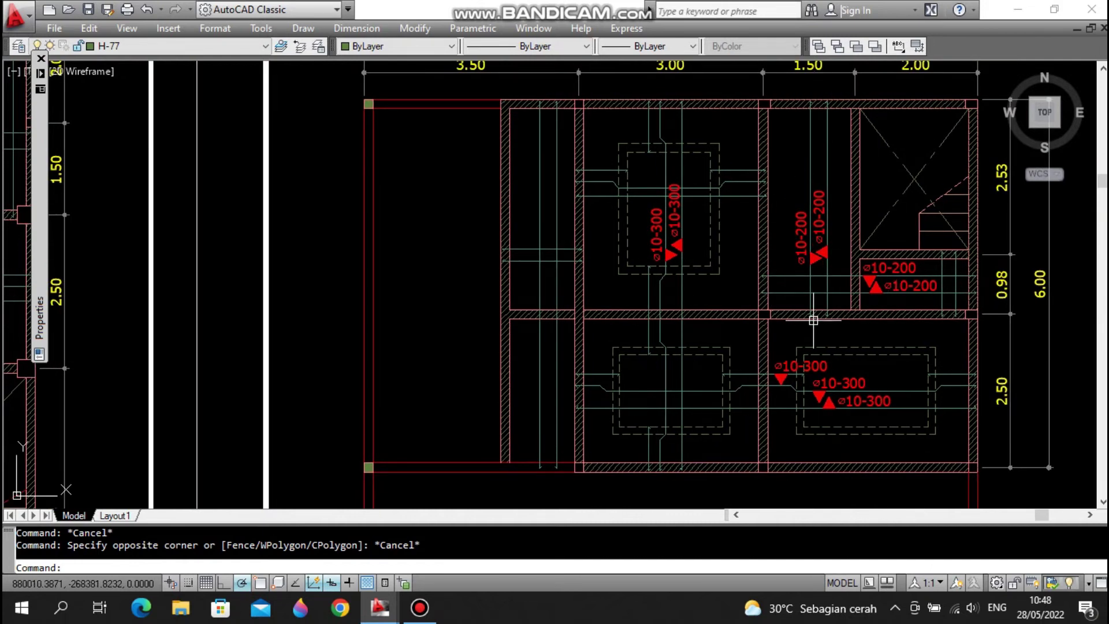
{"action": "scroll", "coordinate": [743, 282], "scroll_direction": "up", "scroll_amount": 1}
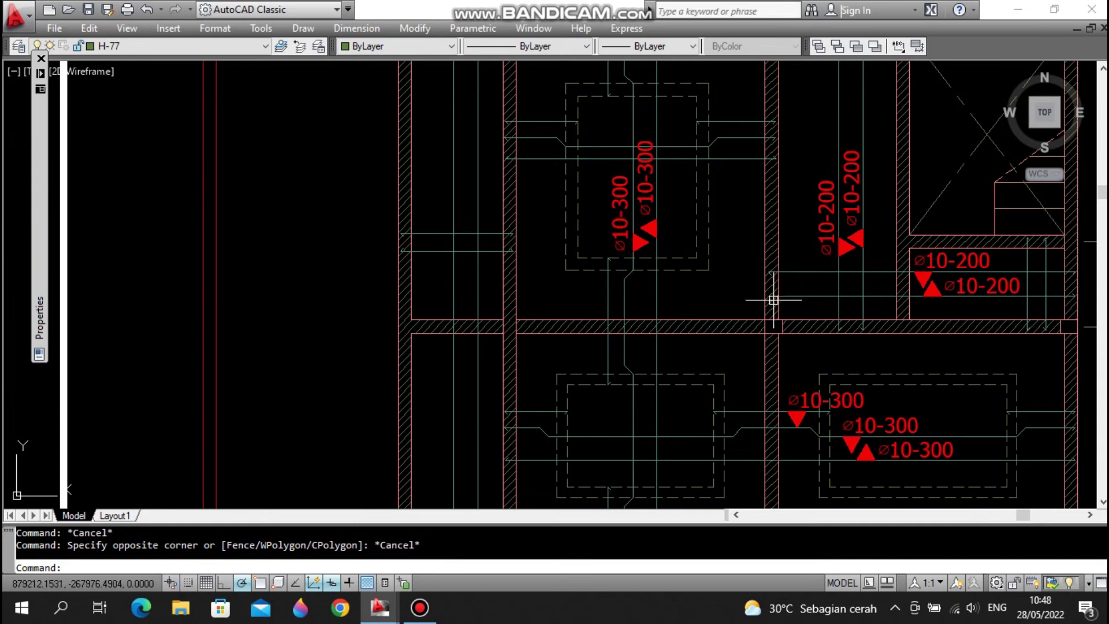
{"action": "scroll", "coordinate": [796, 300], "scroll_direction": "down", "scroll_amount": 2}
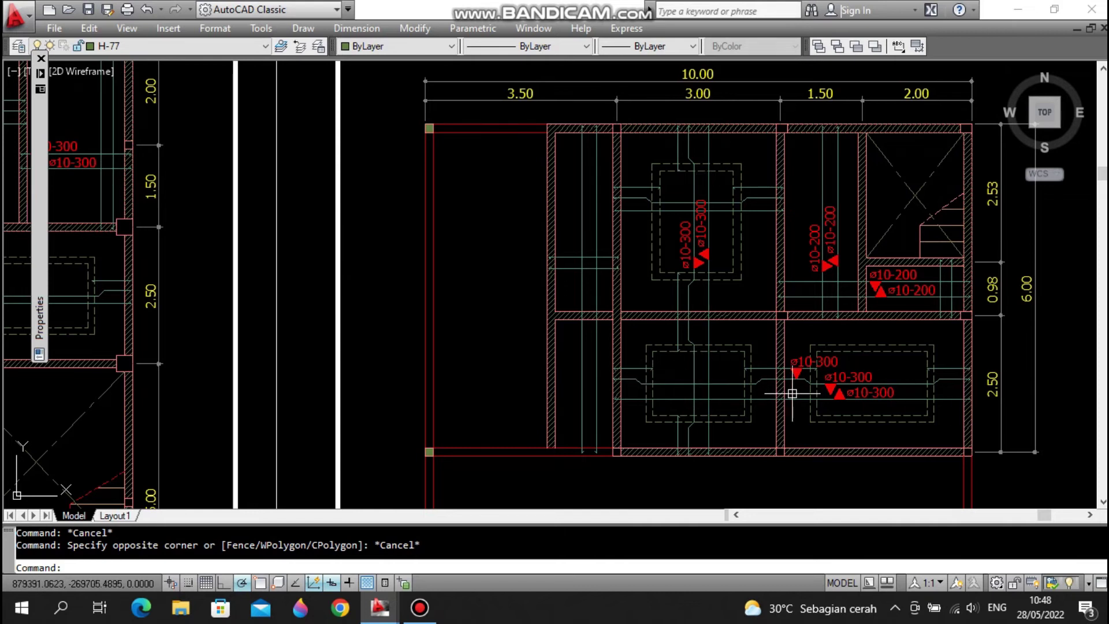
- Show both slab reinforcement sheets in full and switch to the detail konten.dwg drawing
{"action": "scroll", "coordinate": [780, 242], "scroll_direction": "down", "scroll_amount": 10}
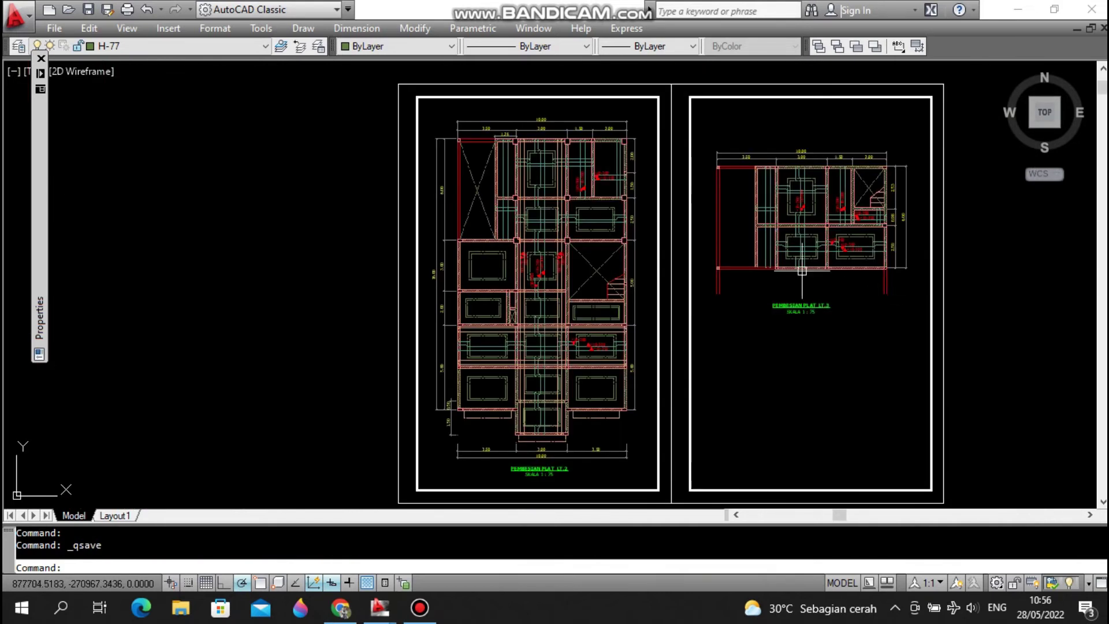
{"action": "middle_click_drag", "start_coordinate": [684, 312], "coordinate": [679, 310]}
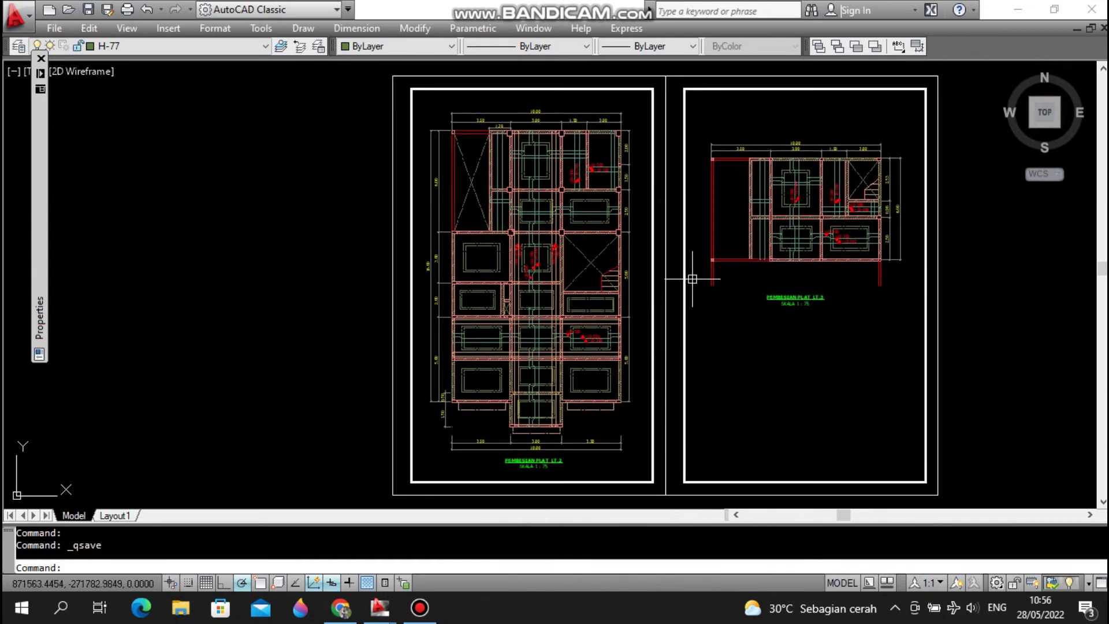
{"action": "left_click", "coordinate": [533, 28]}
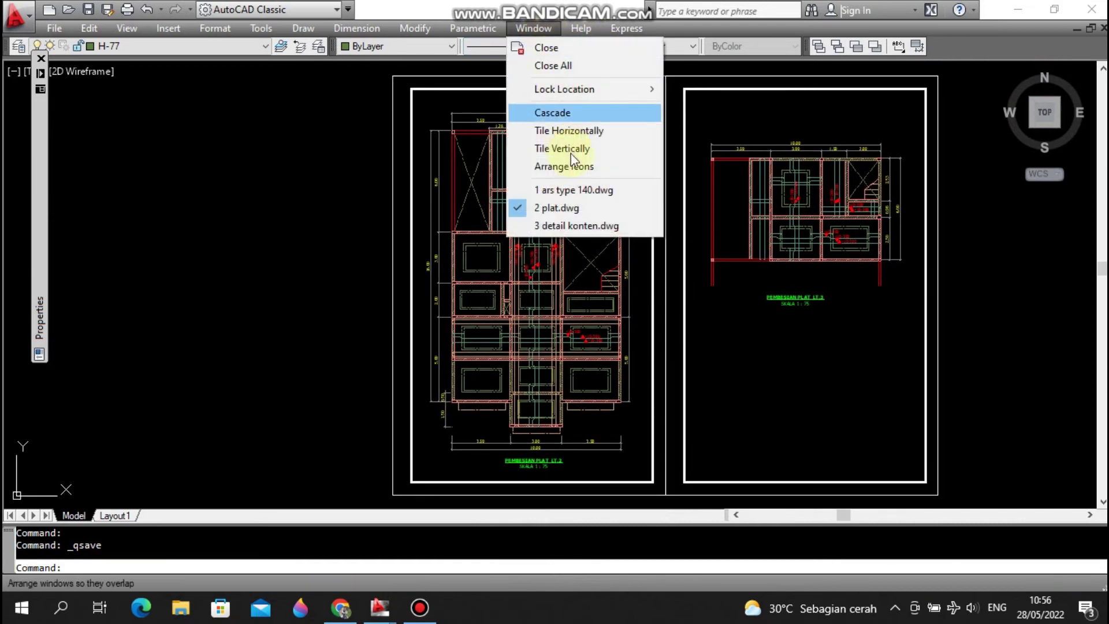
{"action": "left_click", "coordinate": [582, 225]}
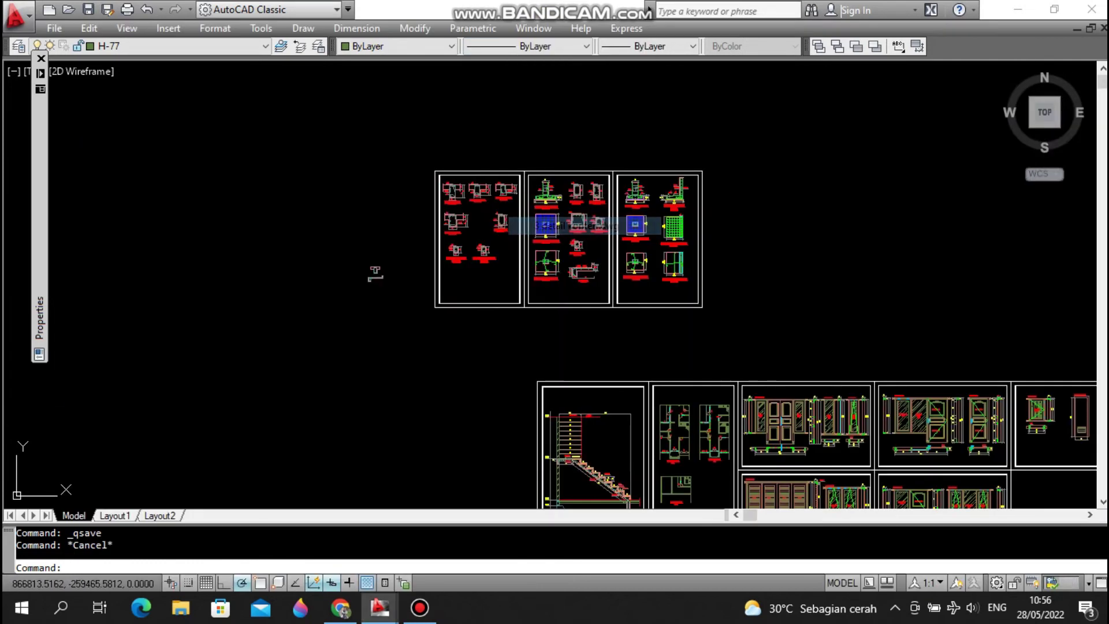
- Go through the column and footing detail sheets to the F1 footing's bottom reinforcement plan
{"action": "scroll", "coordinate": [484, 217], "scroll_direction": "up", "scroll_amount": 5}
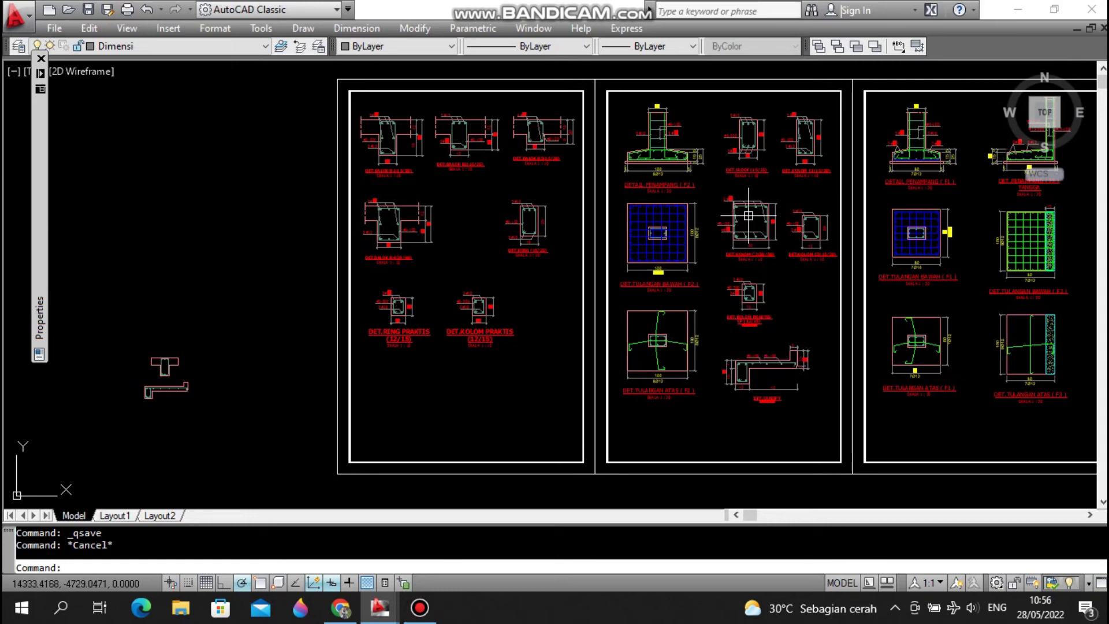
{"action": "middle_click_drag", "start_coordinate": [743, 199], "coordinate": [629, 171]}
{"action": "scroll", "coordinate": [826, 122], "scroll_direction": "up", "scroll_amount": 5}
{"action": "middle_click_drag", "start_coordinate": [821, 123], "coordinate": [668, 317]}
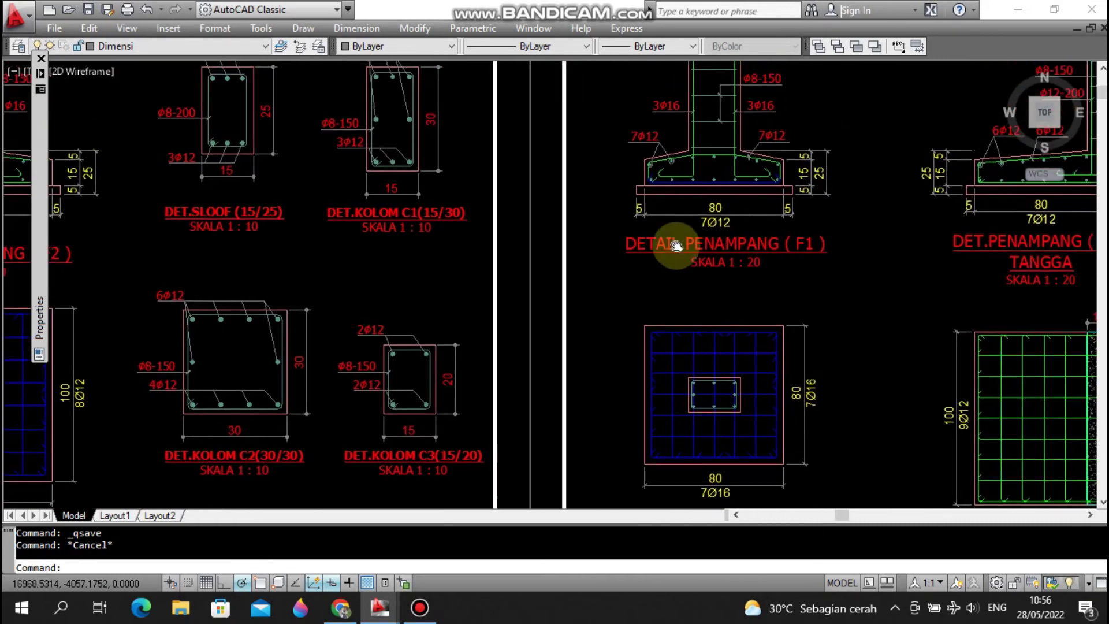
{"action": "scroll", "coordinate": [725, 207], "scroll_direction": "up", "scroll_amount": 2}
{"action": "scroll", "coordinate": [713, 228], "scroll_direction": "down", "scroll_amount": 1}
{"action": "scroll", "coordinate": [803, 358], "scroll_direction": "up", "scroll_amount": 1}
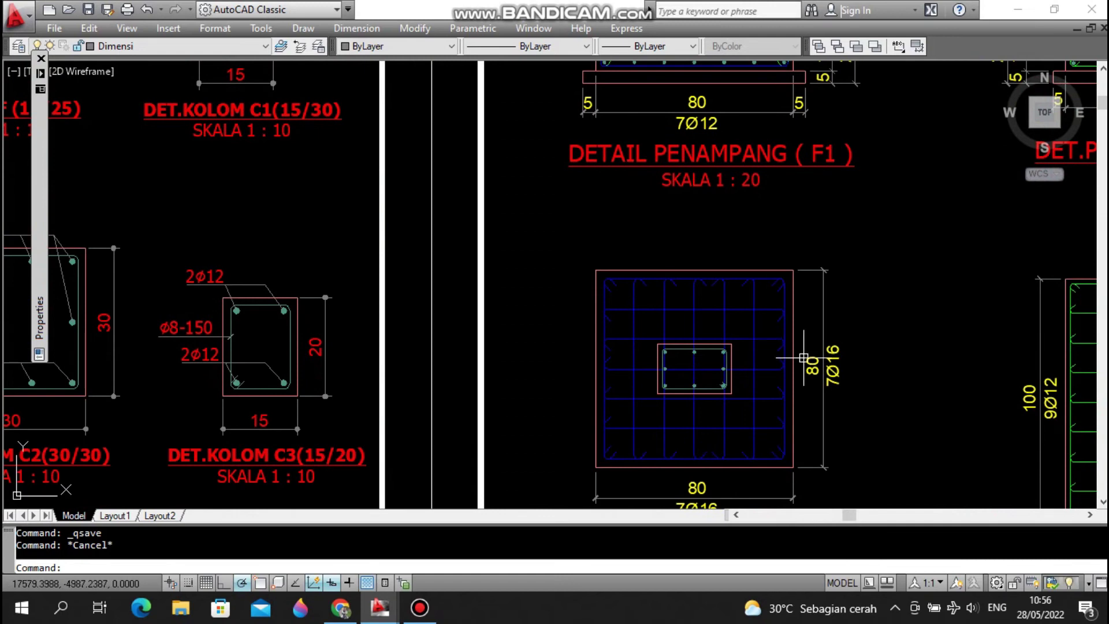
- Examine the bars and dimensions in the F1 footing section, DETAIL PENAMPANG (F1)
{"action": "middle_click_drag", "start_coordinate": [799, 167], "coordinate": [799, 306]}
{"action": "scroll", "coordinate": [877, 237], "scroll_direction": "up", "scroll_amount": 3}
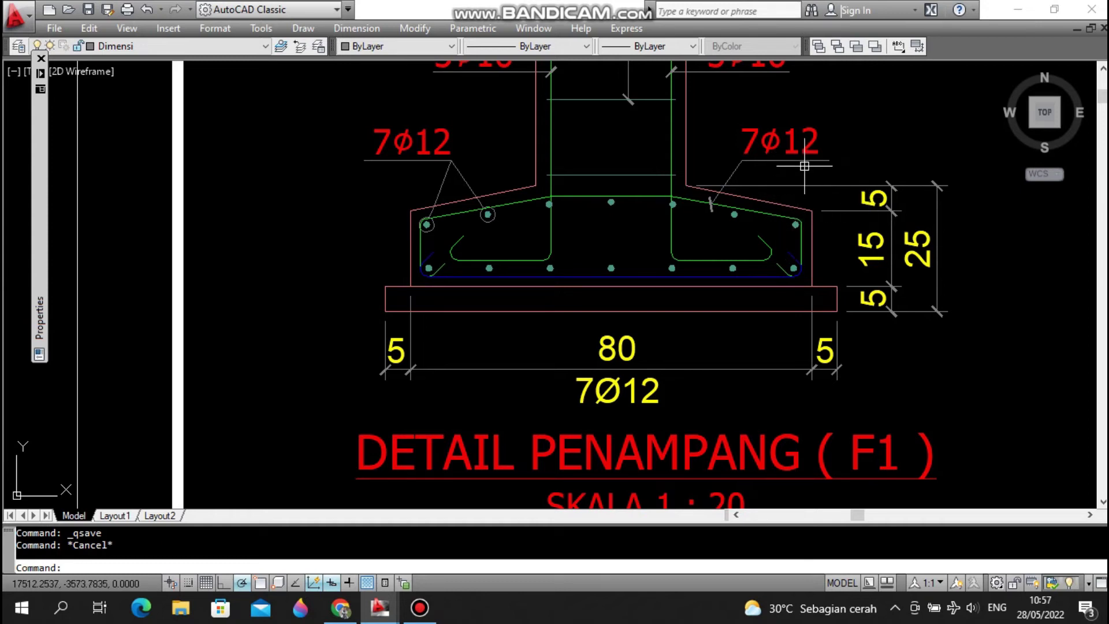
{"action": "scroll", "coordinate": [793, 204], "scroll_direction": "down", "scroll_amount": 2}
{"action": "scroll", "coordinate": [650, 175], "scroll_direction": "up", "scroll_amount": 1}
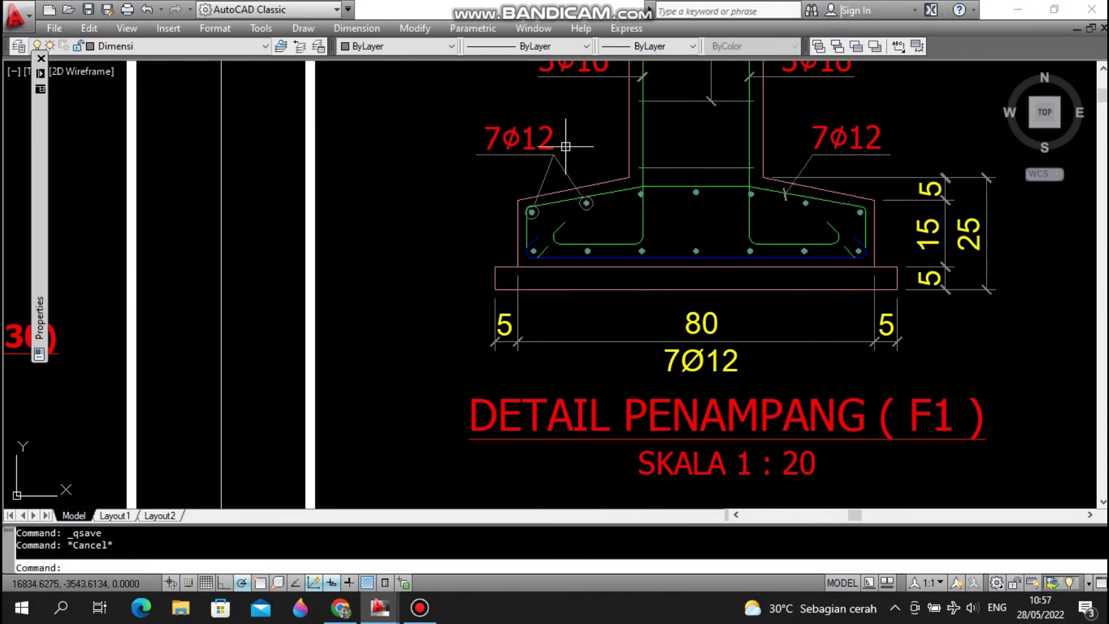
{"action": "scroll", "coordinate": [701, 173], "scroll_direction": "down", "scroll_amount": 3}
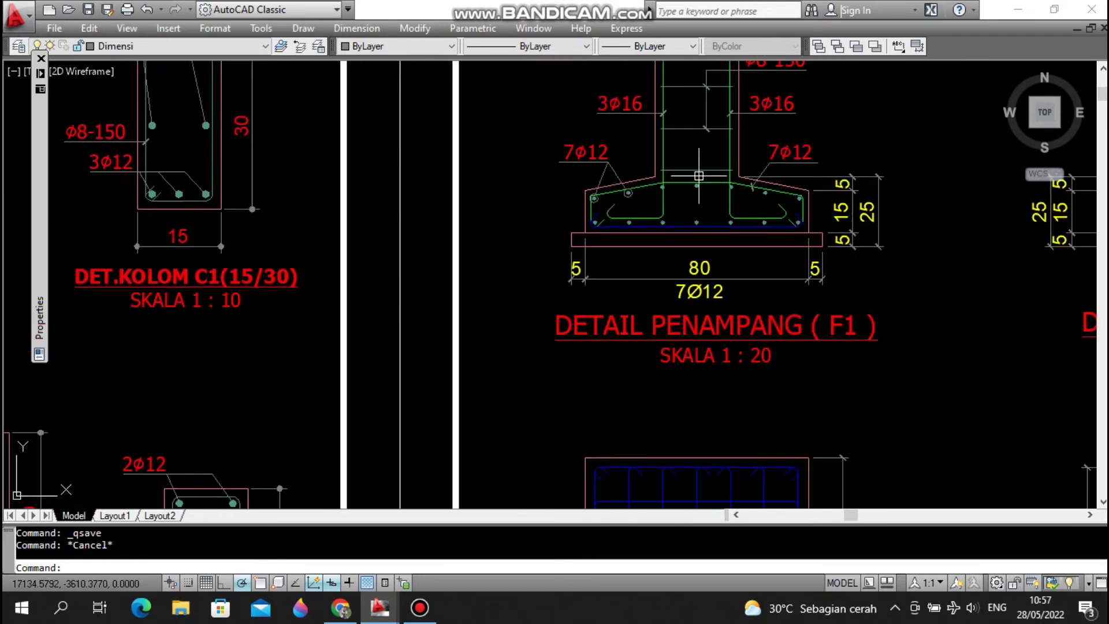
- Examine the 7Ø16 bar grid in the F1 footing's bottom reinforcement detail, DET.TULANGAN BAWAH (F1)
{"action": "middle_click_drag", "start_coordinate": [713, 315], "coordinate": [711, 242]}
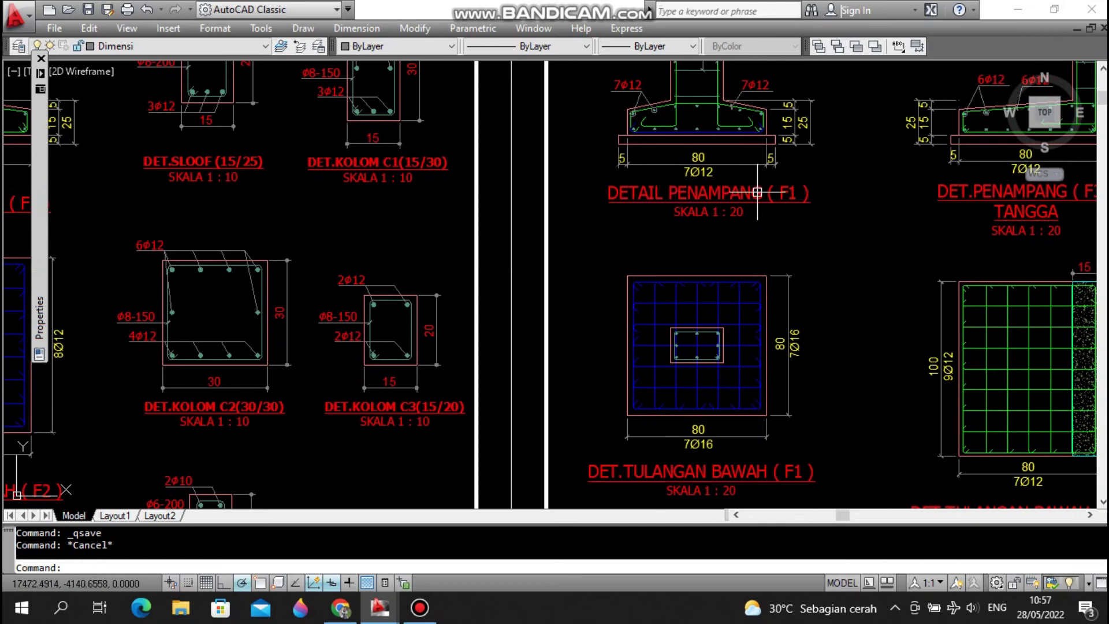
{"action": "middle_click_drag", "start_coordinate": [736, 321], "coordinate": [734, 238]}
{"action": "scroll", "coordinate": [734, 238], "scroll_direction": "up", "scroll_amount": 4}
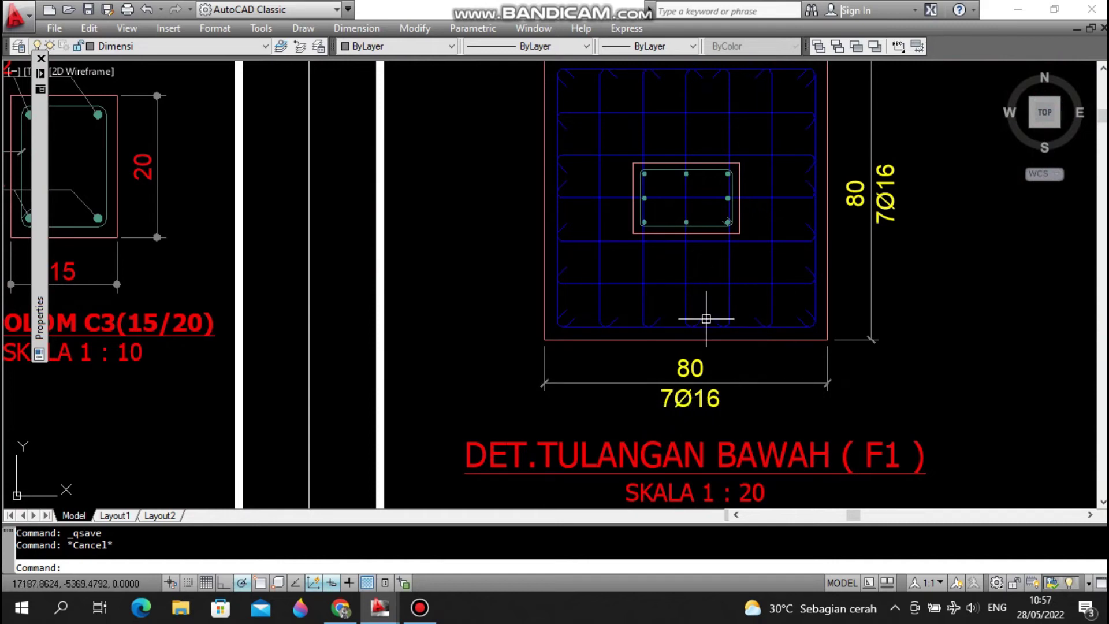
- Examine the F1 footing's top reinforcement detail, DET.TULANGAN ATAS (F1), and compare it with the bottom reinforcement plan
{"action": "scroll", "coordinate": [714, 265], "scroll_direction": "down", "scroll_amount": 5}
{"action": "middle_click_drag", "start_coordinate": [718, 386], "coordinate": [717, 227]}
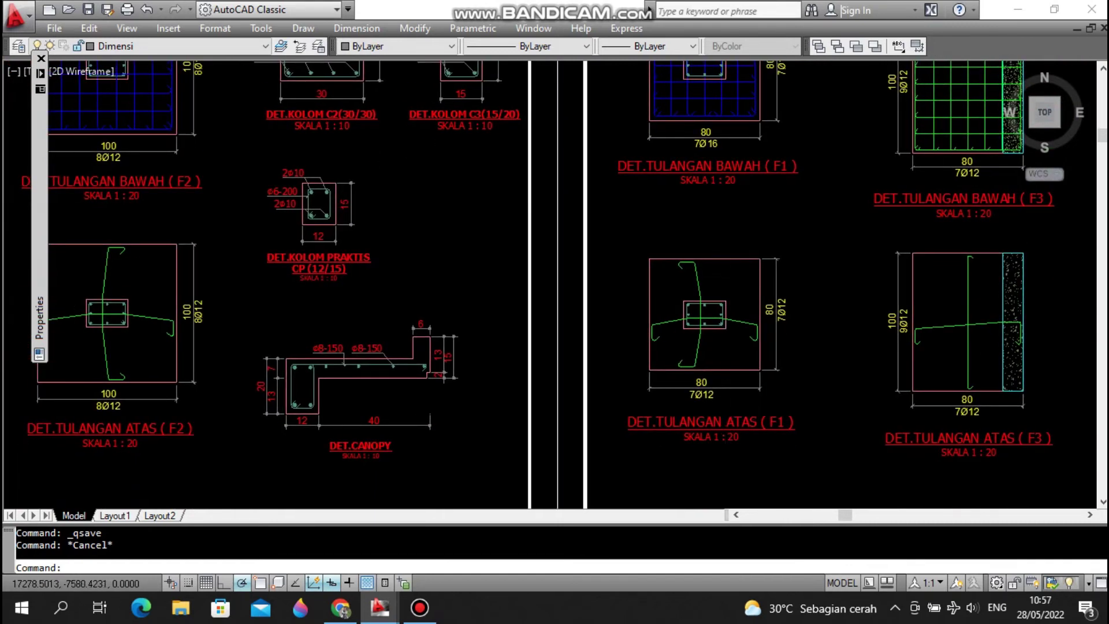
{"action": "scroll", "coordinate": [729, 395], "scroll_direction": "up", "scroll_amount": 5}
{"action": "middle_click_drag", "start_coordinate": [687, 290], "coordinate": [688, 321]}
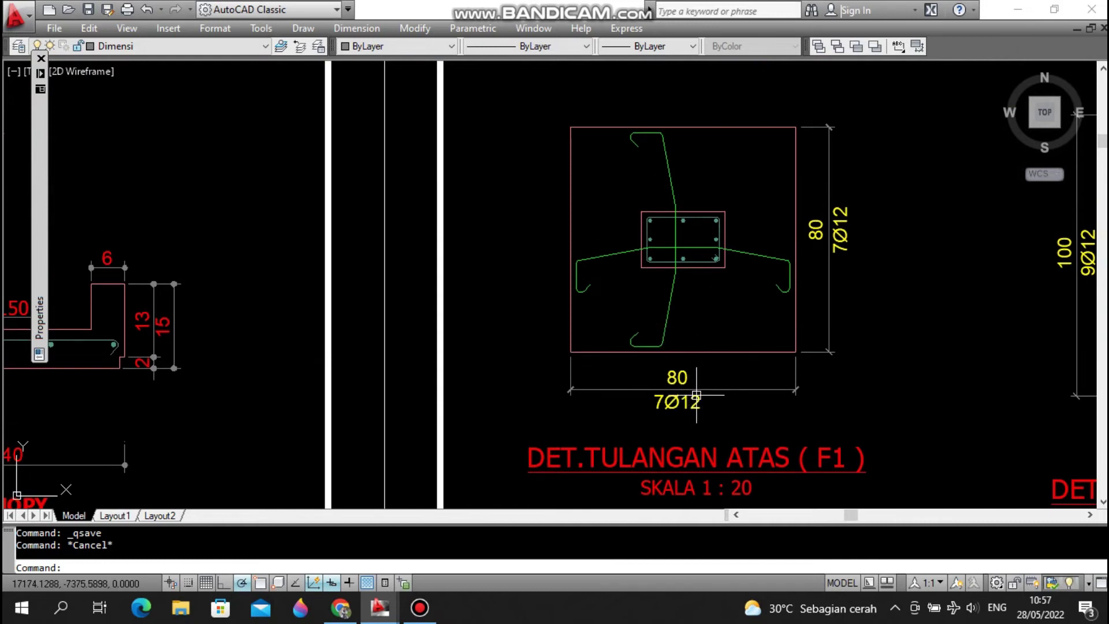
{"action": "scroll", "coordinate": [696, 402], "scroll_direction": "down", "scroll_amount": 2}
{"action": "middle_click_drag", "start_coordinate": [732, 302], "coordinate": [710, 149]}
{"action": "scroll", "coordinate": [707, 133], "scroll_direction": "up", "scroll_amount": 2}
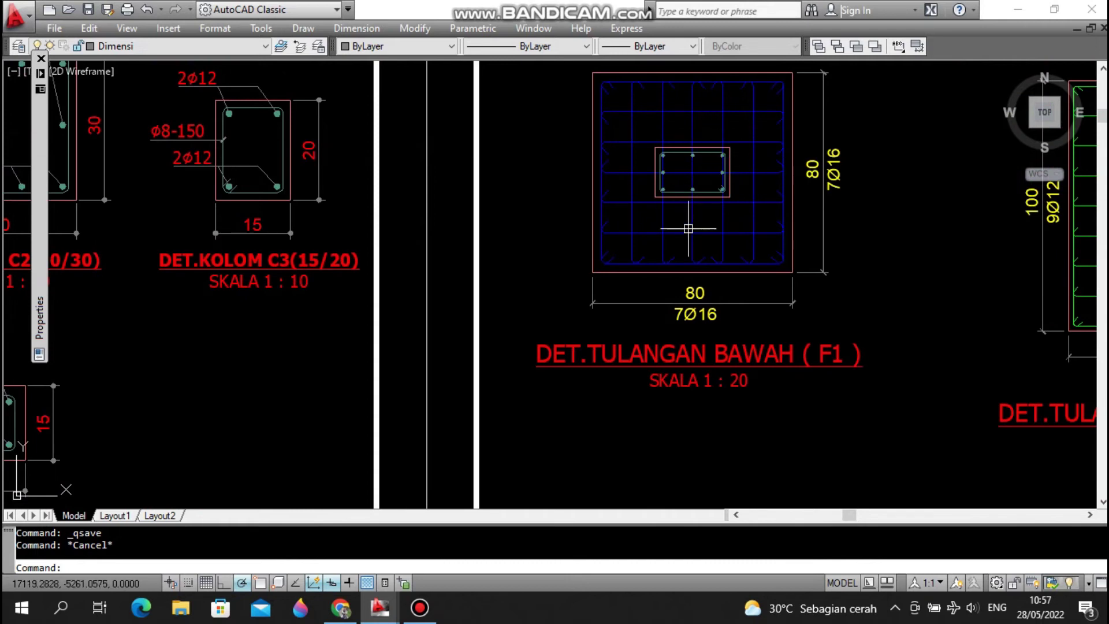
- Check the bottom bars in the F1 footing section, DETAIL PENAMPANG (F1), against its reinforcement plans
{"action": "scroll", "coordinate": [693, 287], "scroll_direction": "down", "scroll_amount": 3}
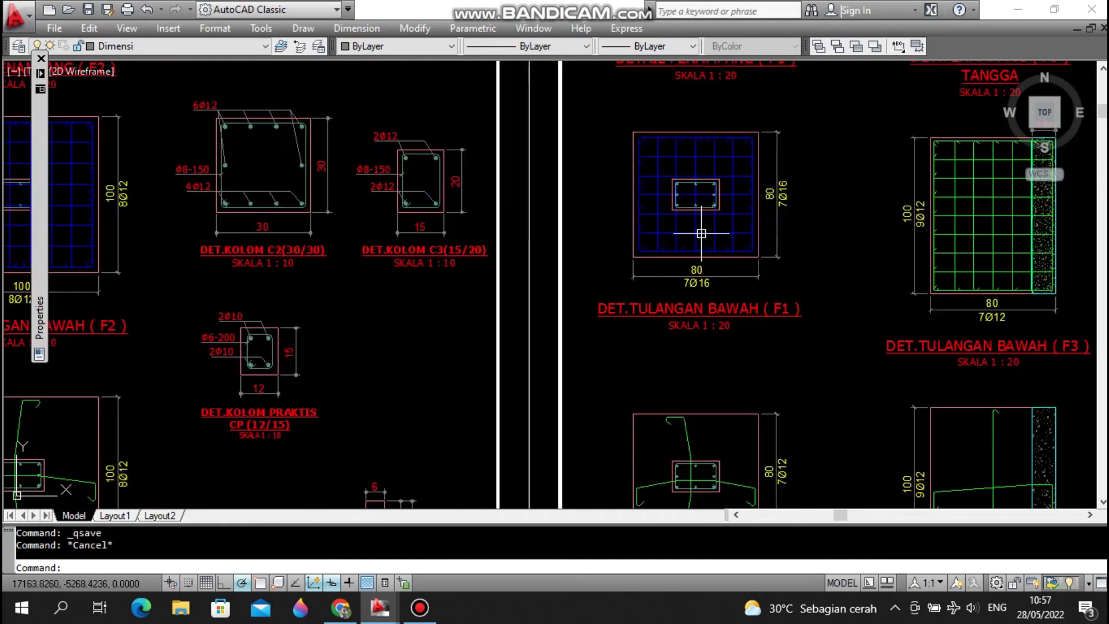
{"action": "middle_click_drag", "start_coordinate": [701, 92], "coordinate": [664, 218]}
{"action": "scroll", "coordinate": [704, 163], "scroll_direction": "up", "scroll_amount": 3}
{"action": "scroll", "coordinate": [704, 164], "scroll_direction": "down", "scroll_amount": 1}
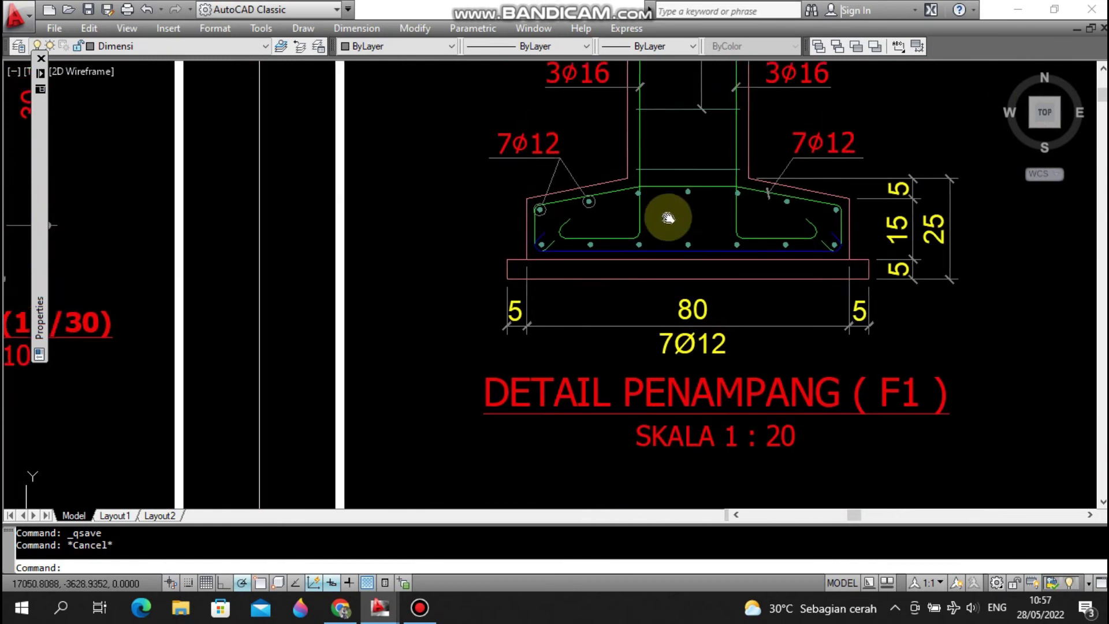
{"action": "scroll", "coordinate": [665, 220], "scroll_direction": "up", "scroll_amount": 1}
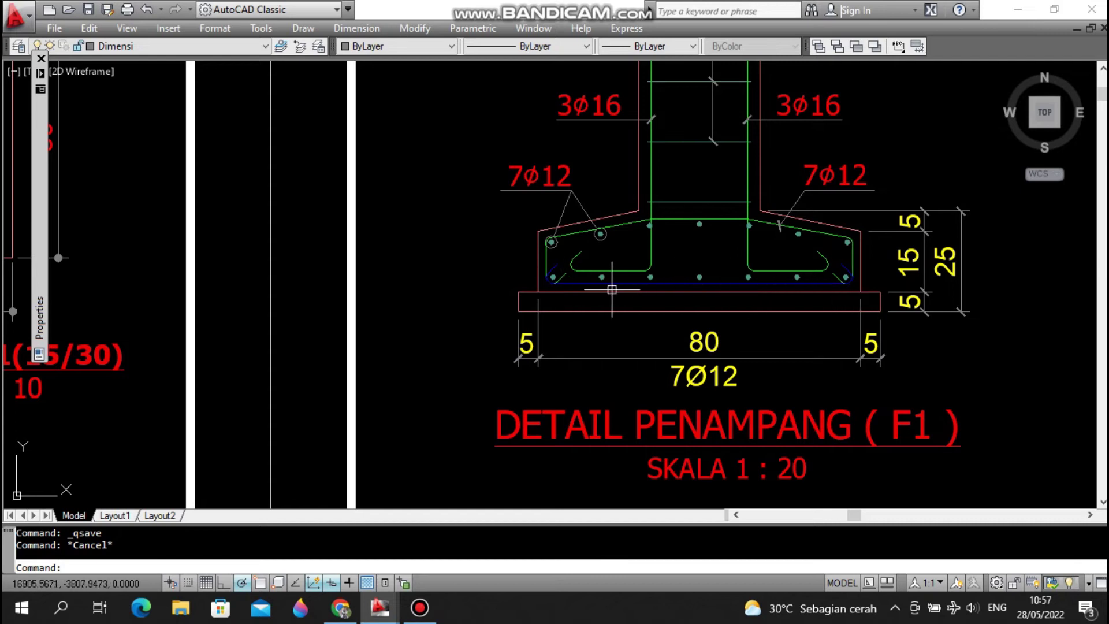
- Examine the bars and dimensions in the F2 footing section, DETAIL PENAMPANG (F2)
{"action": "scroll", "coordinate": [722, 265], "scroll_direction": "down", "scroll_amount": 5}
{"action": "scroll", "coordinate": [763, 219], "scroll_direction": "down", "scroll_amount": 3}
{"action": "middle_click_drag", "start_coordinate": [808, 267], "coordinate": [763, 232]}
{"action": "scroll", "coordinate": [849, 223], "scroll_direction": "up", "scroll_amount": 2}
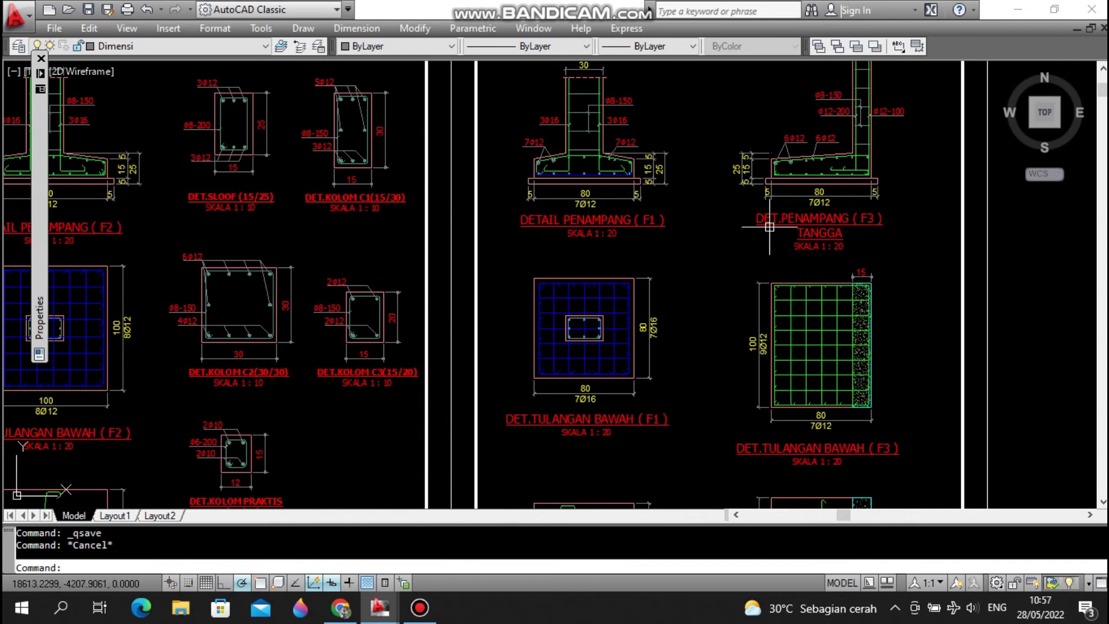
{"action": "middle_click_drag", "start_coordinate": [514, 225], "coordinate": [913, 200]}
{"action": "middle_click_drag", "start_coordinate": [441, 155], "coordinate": [566, 207]}
{"action": "scroll", "coordinate": [569, 218], "scroll_direction": "up", "scroll_amount": 3}
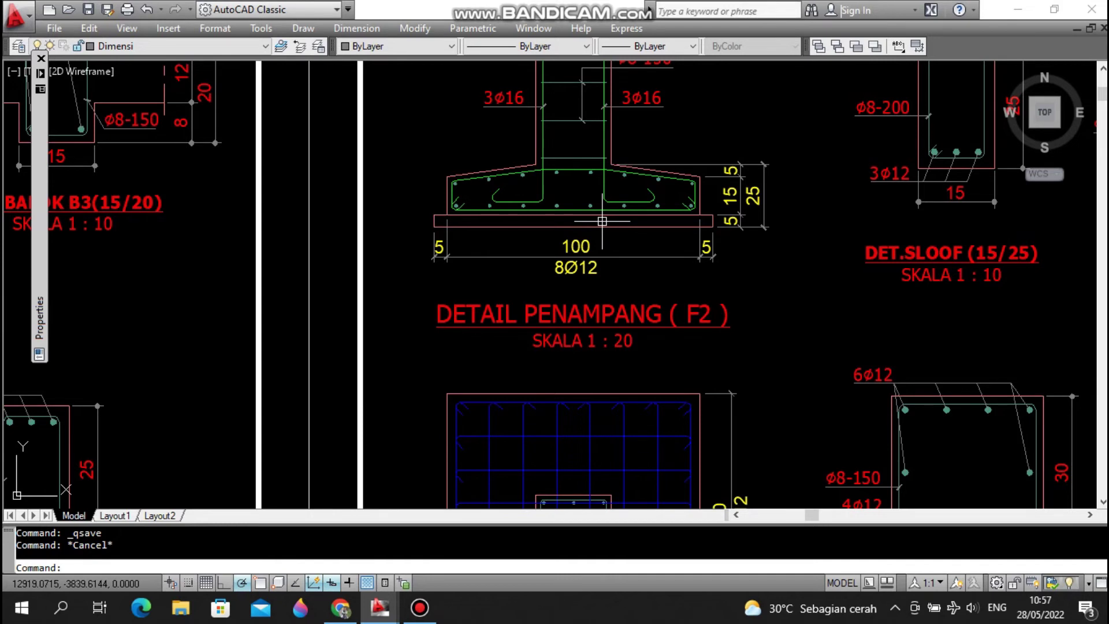
{"action": "scroll", "coordinate": [612, 231], "scroll_direction": "down", "scroll_amount": 6}
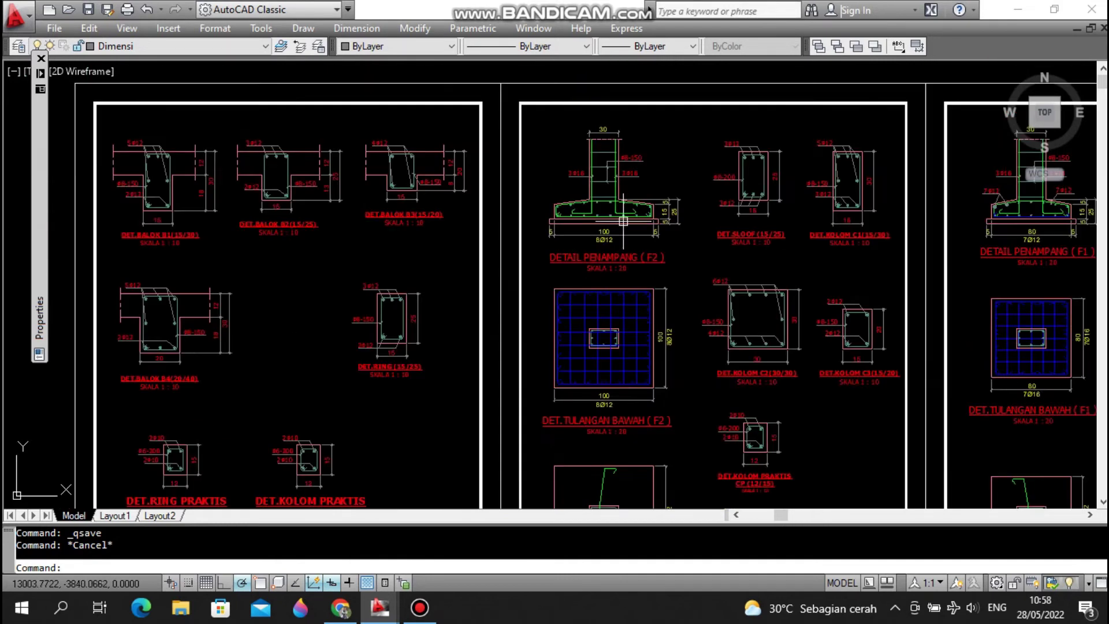
{"action": "scroll", "coordinate": [624, 258], "scroll_direction": "up", "scroll_amount": 3}
{"action": "mouse_move", "coordinate": [624, 256]}
{"action": "middle_mouse_down"}
{"action": "mouse_move", "coordinate": [637, 160]}
{"action": "mouse_move", "coordinate": [687, 229]}
{"action": "middle_mouse_up"}
{"action": "scroll", "coordinate": [622, 144], "scroll_direction": "up", "scroll_amount": 3}
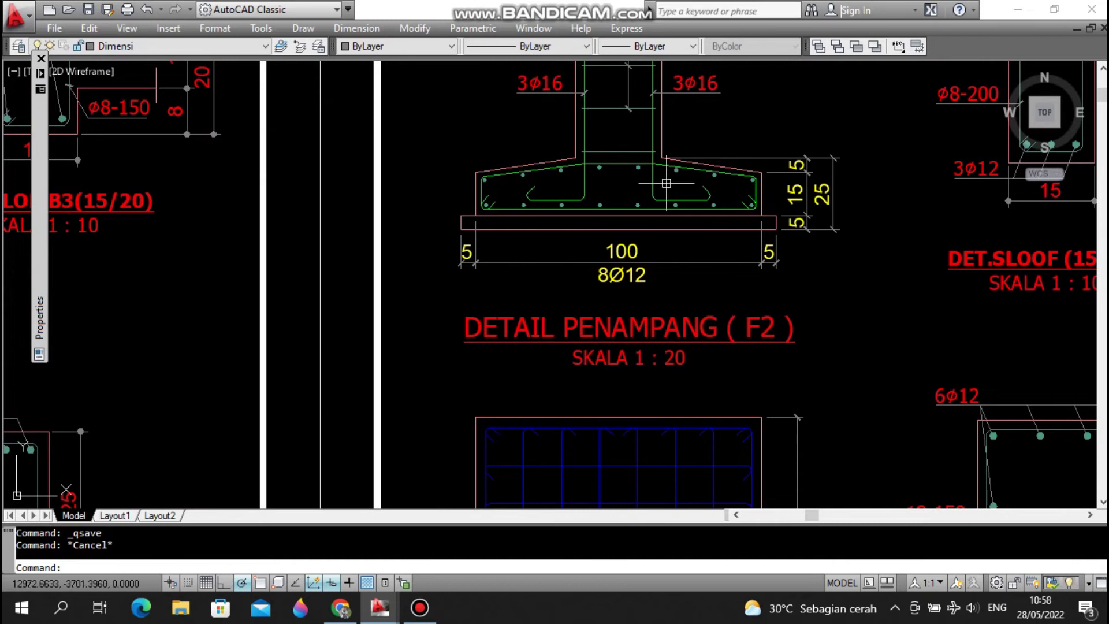
- Change the bar label on the horizontal dimension below the F2 footing's bottom reinforcement plan to 8Ø16
{"action": "scroll", "coordinate": [658, 184], "scroll_direction": "down", "scroll_amount": 2}
{"action": "mouse_move", "coordinate": [679, 298]}
{"action": "middle_mouse_down"}
{"action": "mouse_move", "coordinate": [677, 231]}
{"action": "mouse_move", "coordinate": [673, 272]}
{"action": "mouse_move", "coordinate": [672, 261]}
{"action": "middle_mouse_up"}
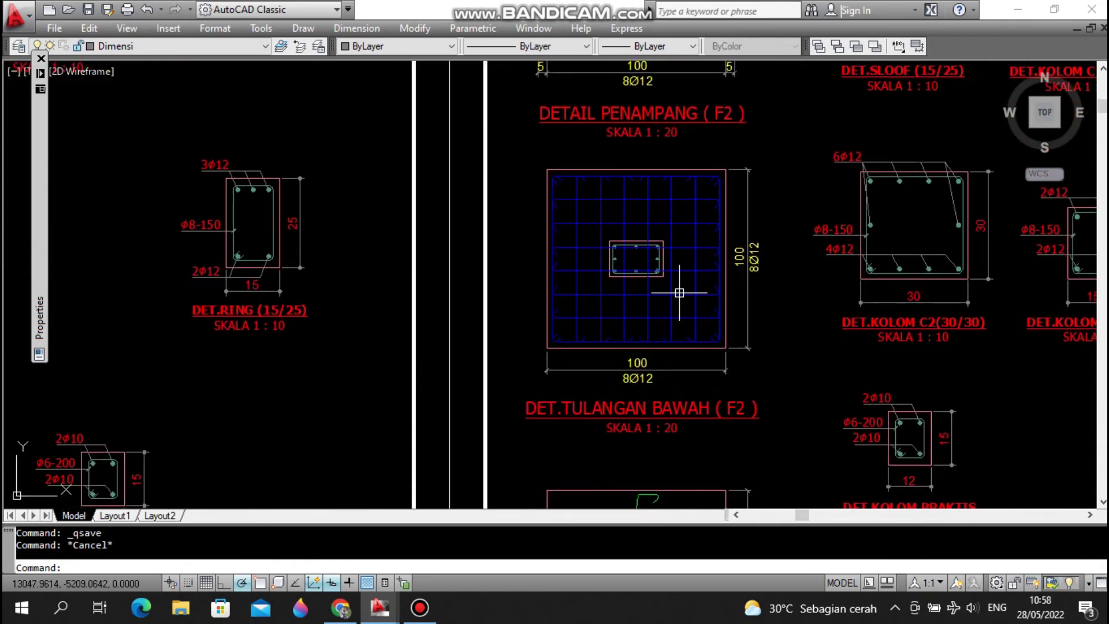
{"action": "scroll", "coordinate": [636, 407], "scroll_direction": "up", "scroll_amount": 3}
{"action": "left_click", "coordinate": [636, 380]}
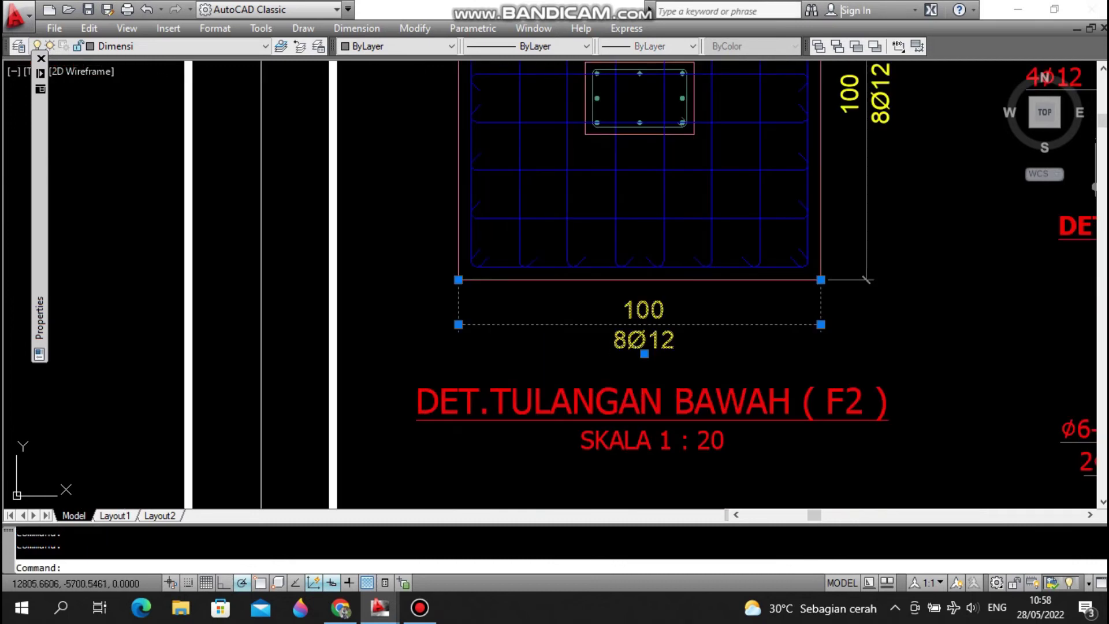
{"action": "double_click", "coordinate": [639, 339]}
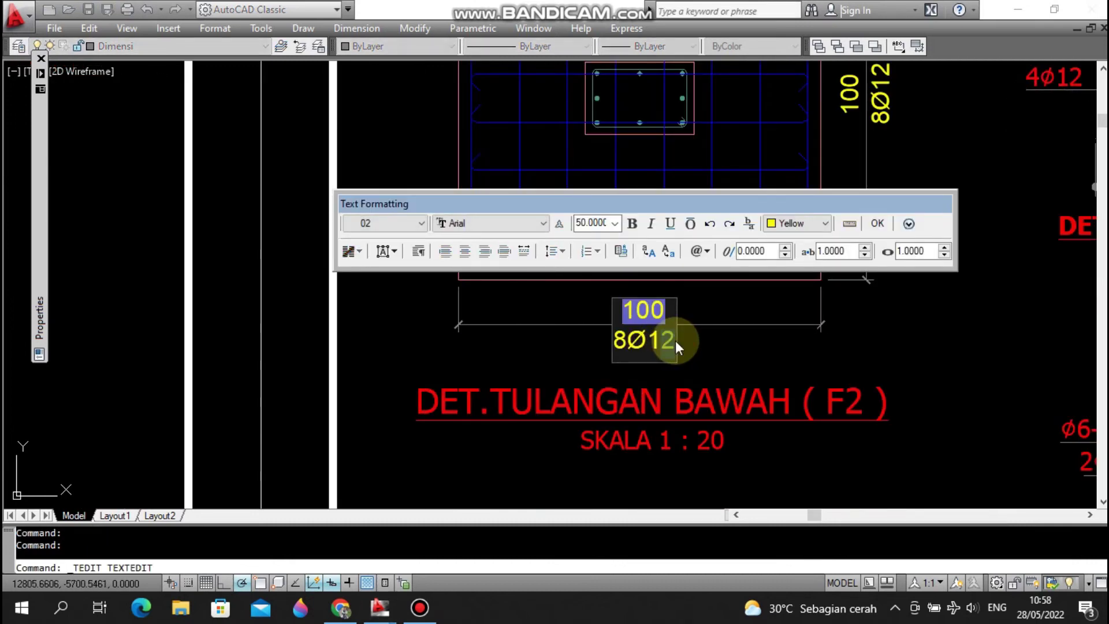
{"action": "left_click", "coordinate": [674, 340]}
{"action": "key", "text": "BackSpace"}
{"action": "type", "text": "6"}
{"action": "left_click", "coordinate": [705, 354]}
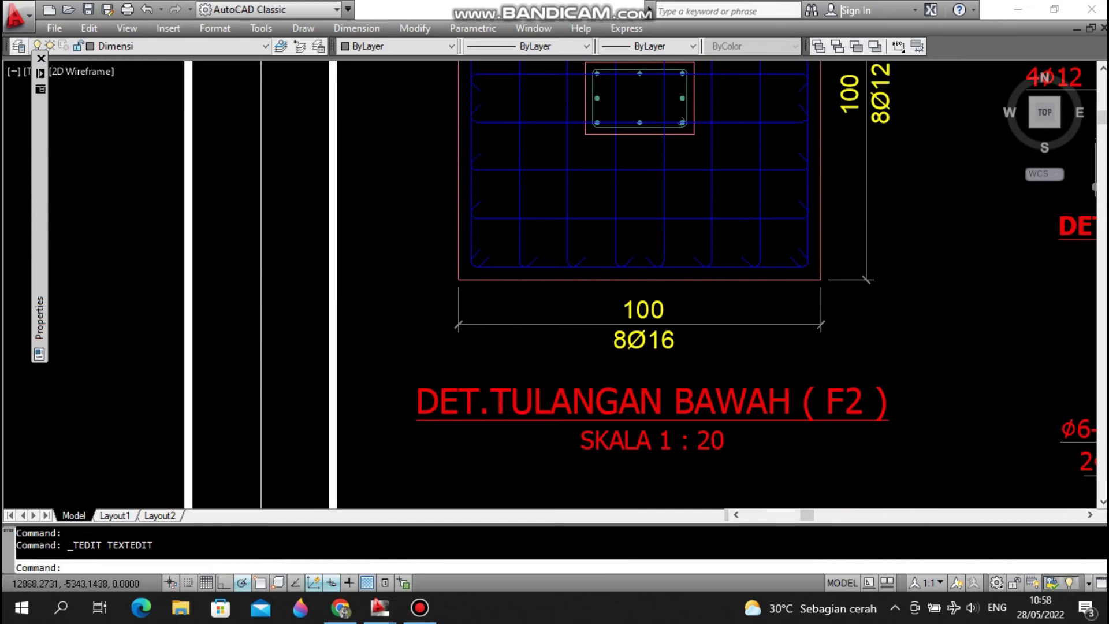
- Check the F2 footing's top reinforcement detail and section, and save the drawing
{"action": "scroll", "coordinate": [664, 349], "scroll_direction": "down", "scroll_amount": 3}
{"action": "scroll", "coordinate": [658, 369], "scroll_direction": "up", "scroll_amount": 4}
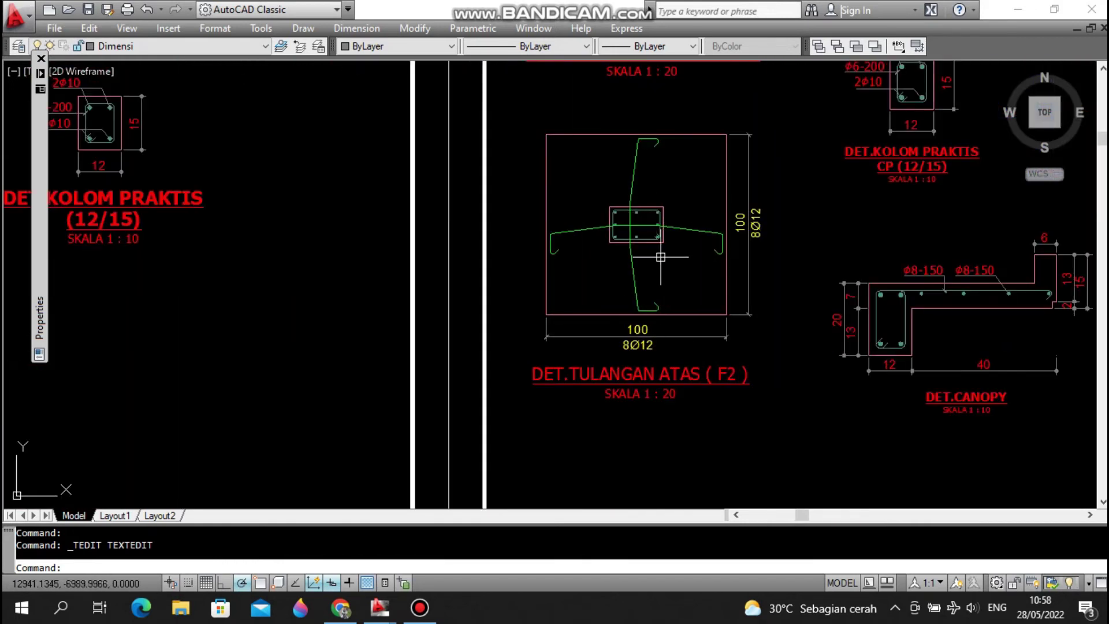
{"action": "scroll", "coordinate": [660, 257], "scroll_direction": "down", "scroll_amount": 4}
{"action": "scroll", "coordinate": [664, 255], "scroll_direction": "up", "scroll_amount": 2}
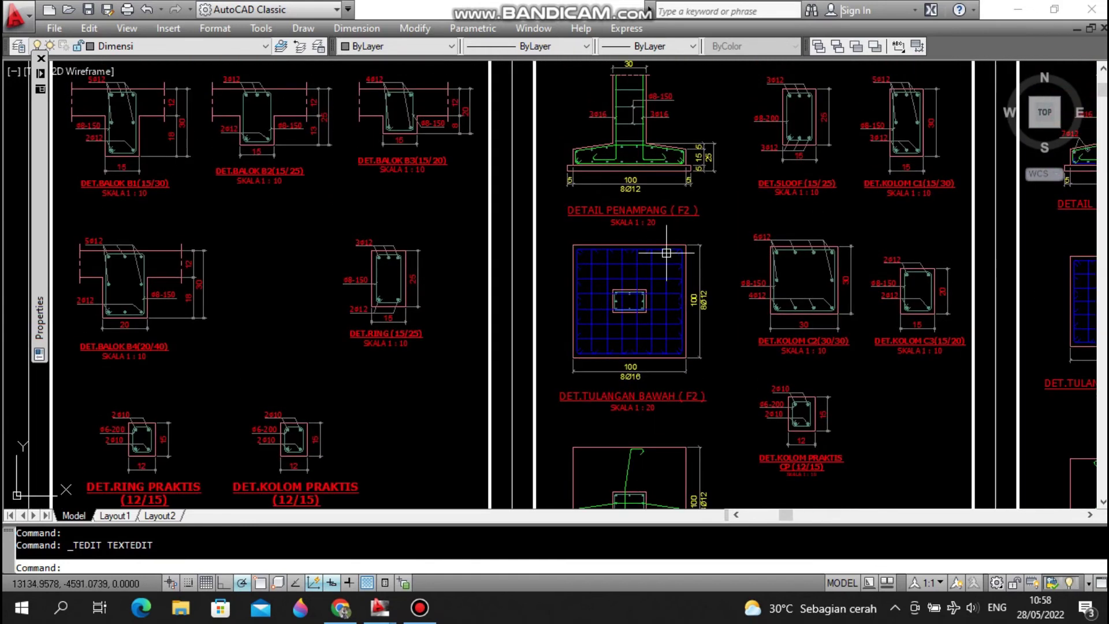
{"action": "scroll", "coordinate": [609, 129], "scroll_direction": "up", "scroll_amount": 3}
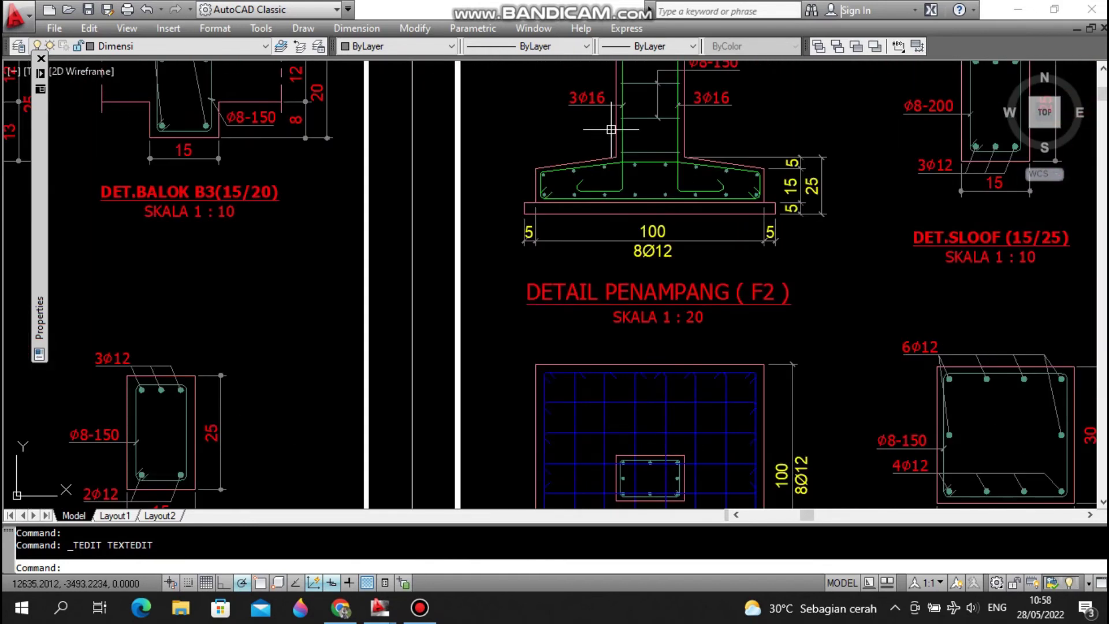
{"action": "key", "text": "ctrl+s"}
- Examine the stair footing's section and bottom reinforcement plan, DET.PENAMPANG (F3) TANGGA and DET.TULANGAN BAWAH (F3)
{"action": "scroll", "coordinate": [628, 195], "scroll_direction": "down", "scroll_amount": 5}
{"action": "middle_click_drag", "start_coordinate": [796, 236], "coordinate": [607, 236]}
{"action": "scroll", "coordinate": [767, 186], "scroll_direction": "up", "scroll_amount": 7}
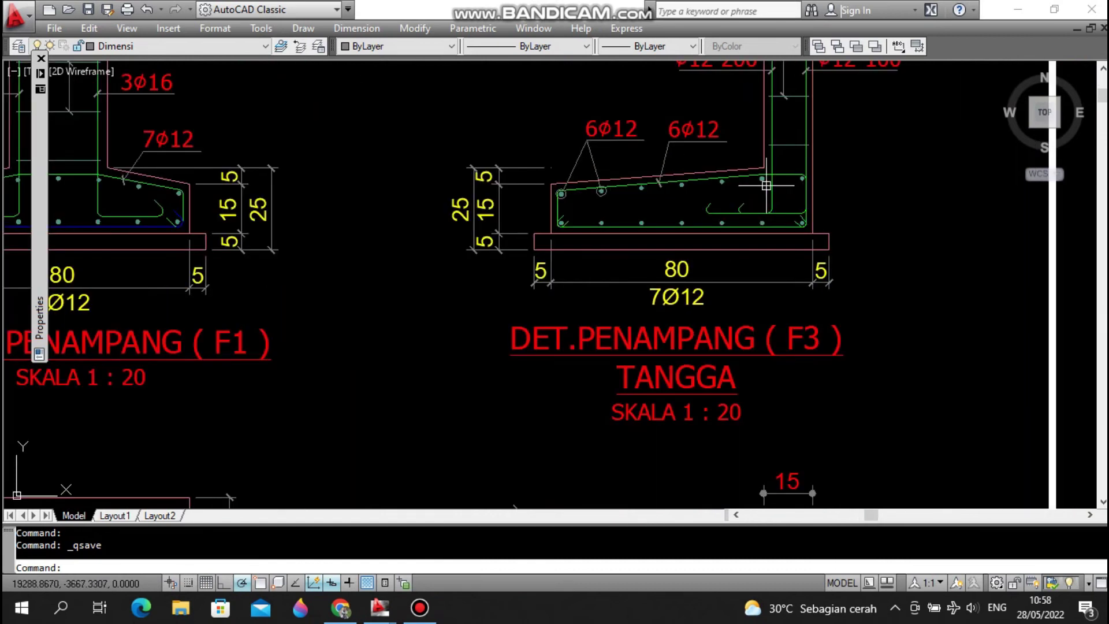
{"action": "scroll", "coordinate": [744, 169], "scroll_direction": "down", "scroll_amount": 2}
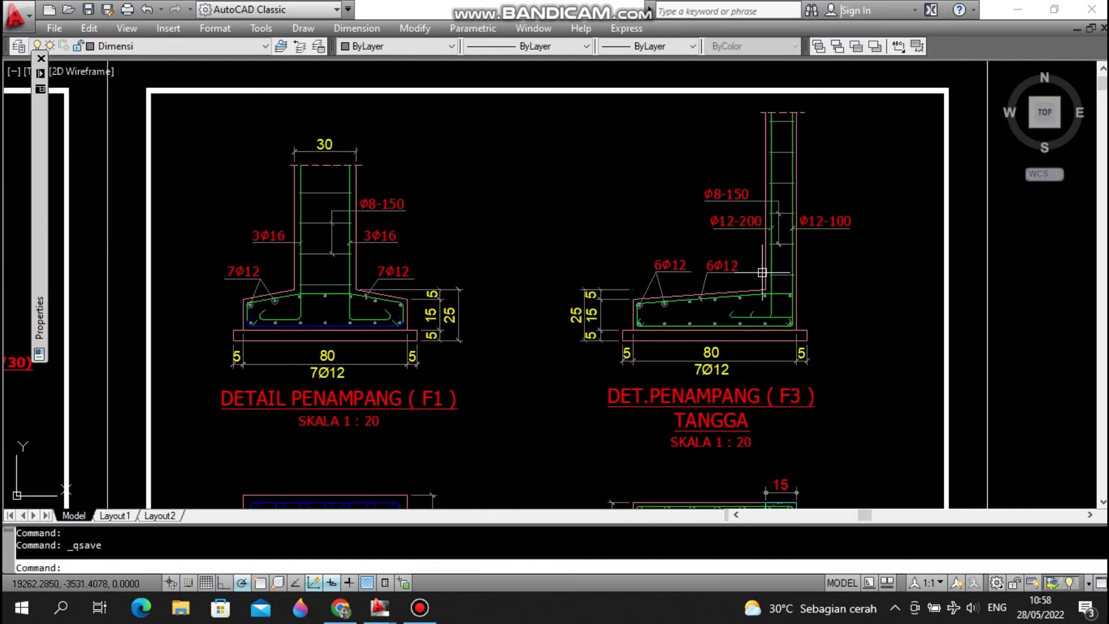
{"action": "mouse_move", "coordinate": [737, 340]}
{"action": "middle_mouse_down"}
{"action": "mouse_move", "coordinate": [739, 277]}
{"action": "mouse_move", "coordinate": [724, 228]}
{"action": "middle_mouse_up"}
{"action": "middle_click_drag", "start_coordinate": [732, 319], "coordinate": [734, 234]}
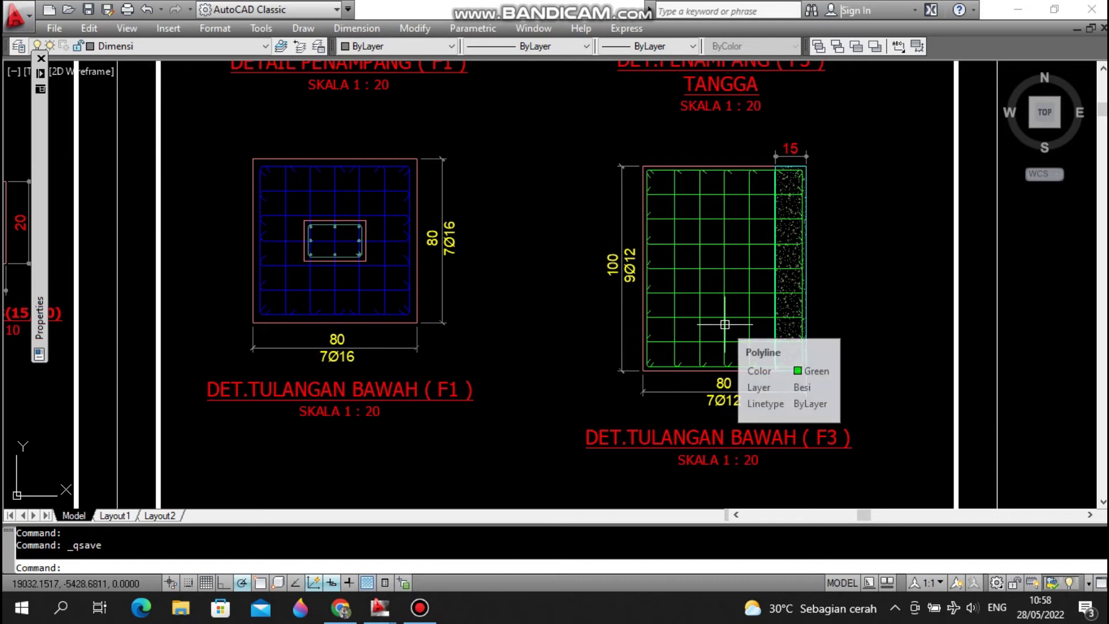
- Examine the stair footing's top reinforcement detail, DET.TULANGAN ATAS (F3), and return to the F3 section
{"action": "middle_click_drag", "start_coordinate": [721, 357], "coordinate": [714, 218]}
{"action": "middle_click_drag", "start_coordinate": [719, 468], "coordinate": [720, 263]}
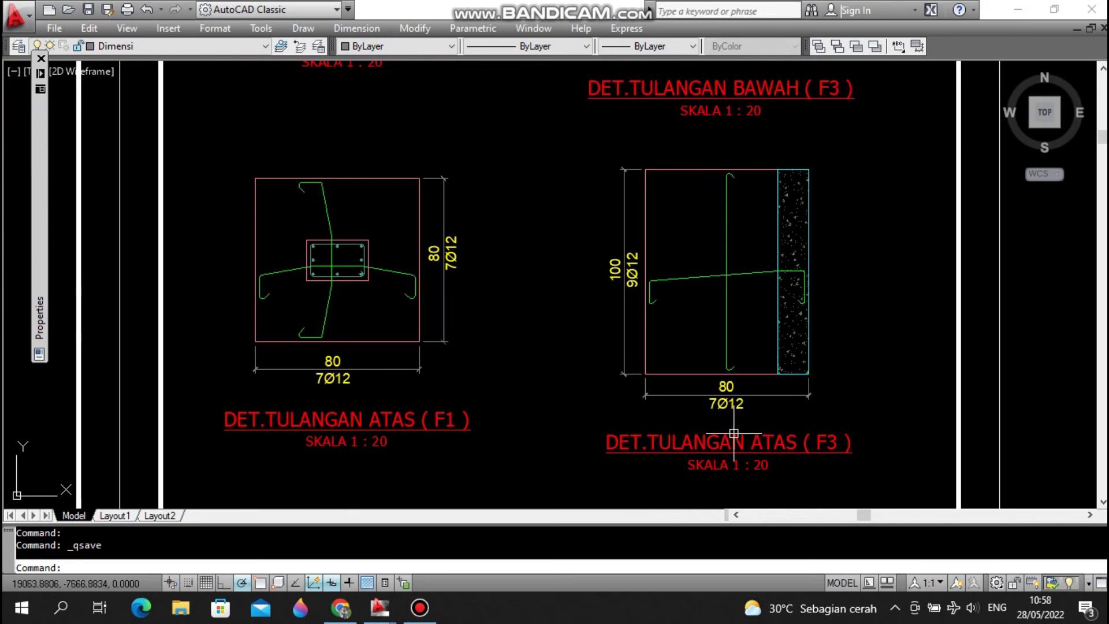
{"action": "scroll", "coordinate": [742, 416], "scroll_direction": "up", "scroll_amount": 2}
{"action": "scroll", "coordinate": [712, 216], "scroll_direction": "down", "scroll_amount": 2}
{"action": "mouse_move", "coordinate": [716, 474]}
{"action": "middle_mouse_down"}
{"action": "mouse_move", "coordinate": [719, 156]}
{"action": "mouse_move", "coordinate": [722, 225]}
{"action": "middle_mouse_up"}
{"action": "scroll", "coordinate": [733, 125], "scroll_direction": "up", "scroll_amount": 1}
{"action": "scroll", "coordinate": [722, 225], "scroll_direction": "down", "scroll_amount": 2}
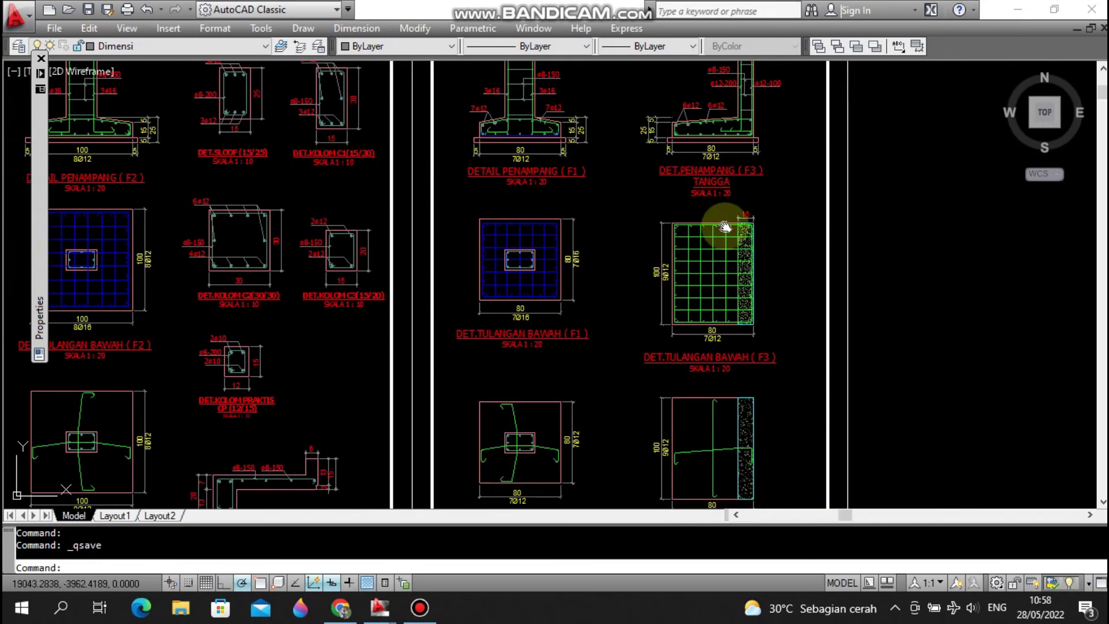
{"action": "scroll", "coordinate": [745, 191], "scroll_direction": "up", "scroll_amount": 3}
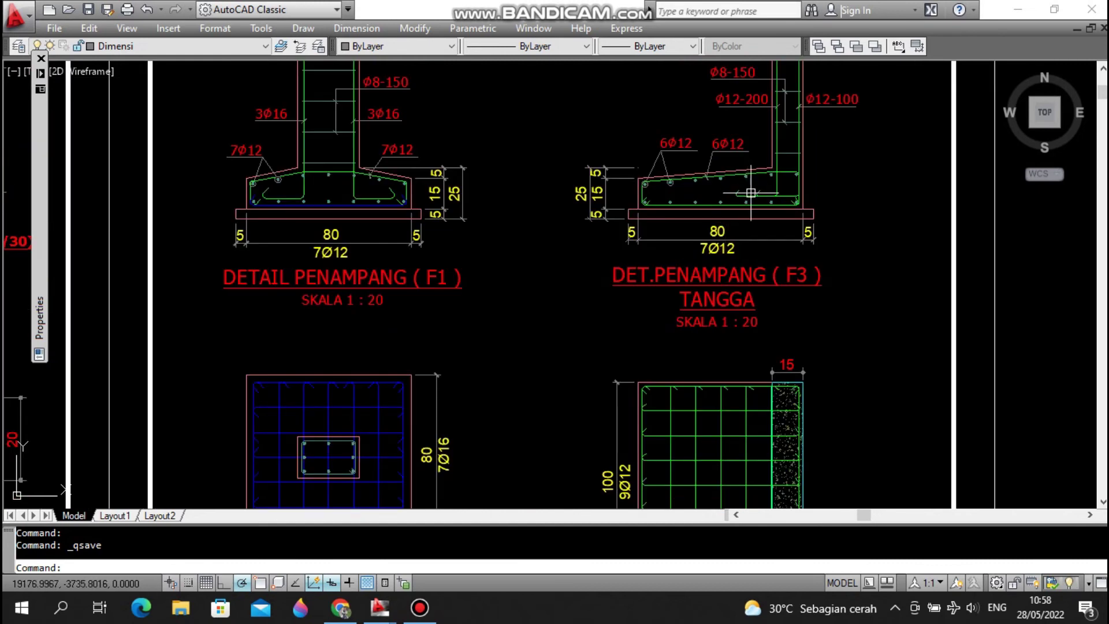
- Examine the sloof (15/25) and column C1 (15/30) reinforcement details on the middle sheet
{"action": "scroll", "coordinate": [750, 193], "scroll_direction": "down", "scroll_amount": 5}
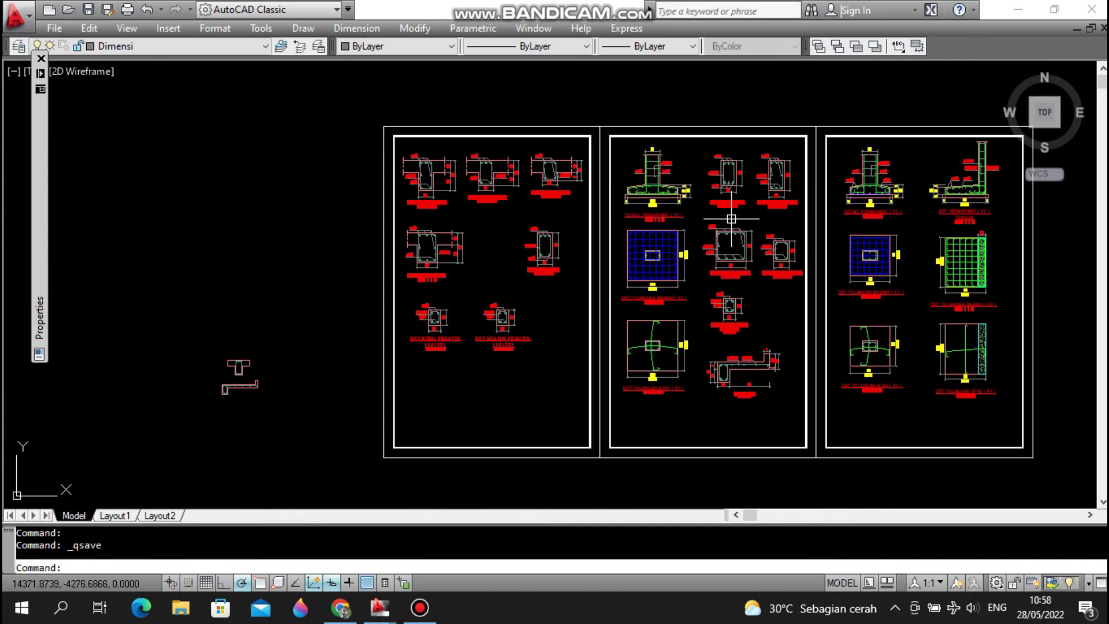
{"action": "scroll", "coordinate": [755, 170], "scroll_direction": "up", "scroll_amount": 5}
{"action": "scroll", "coordinate": [712, 186], "scroll_direction": "up", "scroll_amount": 2}
{"action": "middle_click_drag", "start_coordinate": [715, 164], "coordinate": [679, 208]}
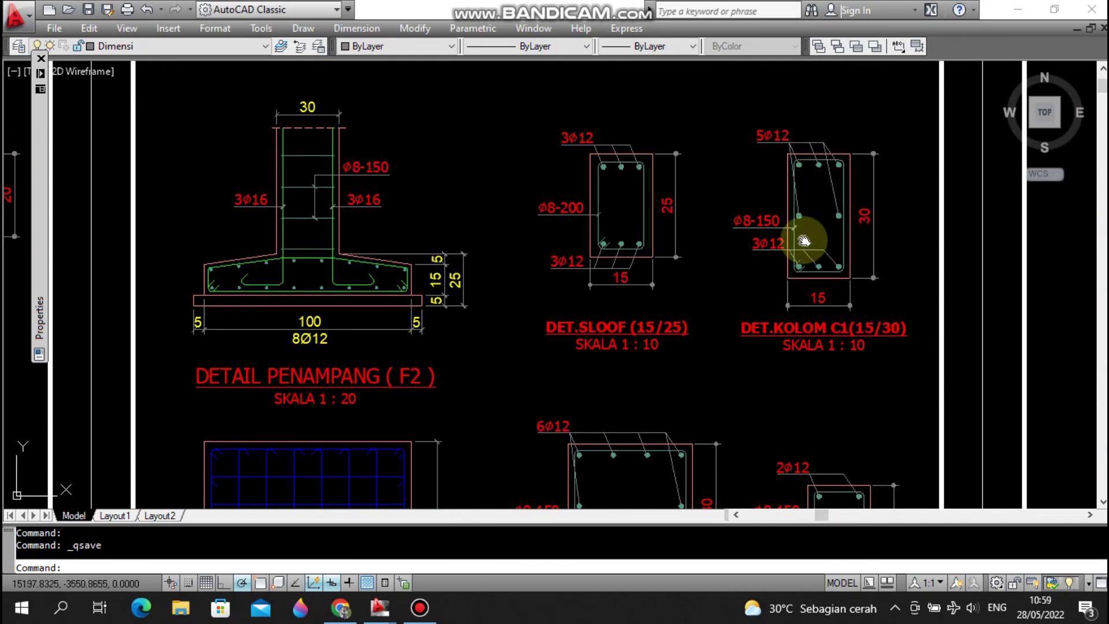
{"action": "middle_click_drag", "start_coordinate": [805, 235], "coordinate": [795, 211]}
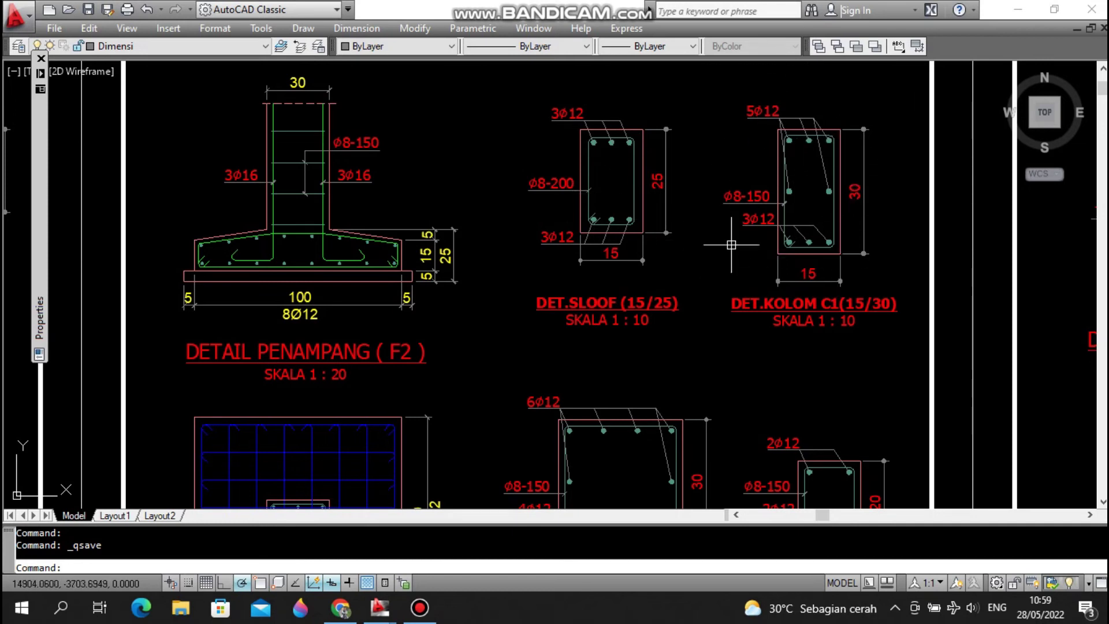
- Go through the column C2, C3 and practical column details to the canopy detail, DET.CANOPY
{"action": "scroll", "coordinate": [773, 298], "scroll_direction": "down", "scroll_amount": 2}
{"action": "middle_click_drag", "start_coordinate": [751, 324], "coordinate": [743, 218]}
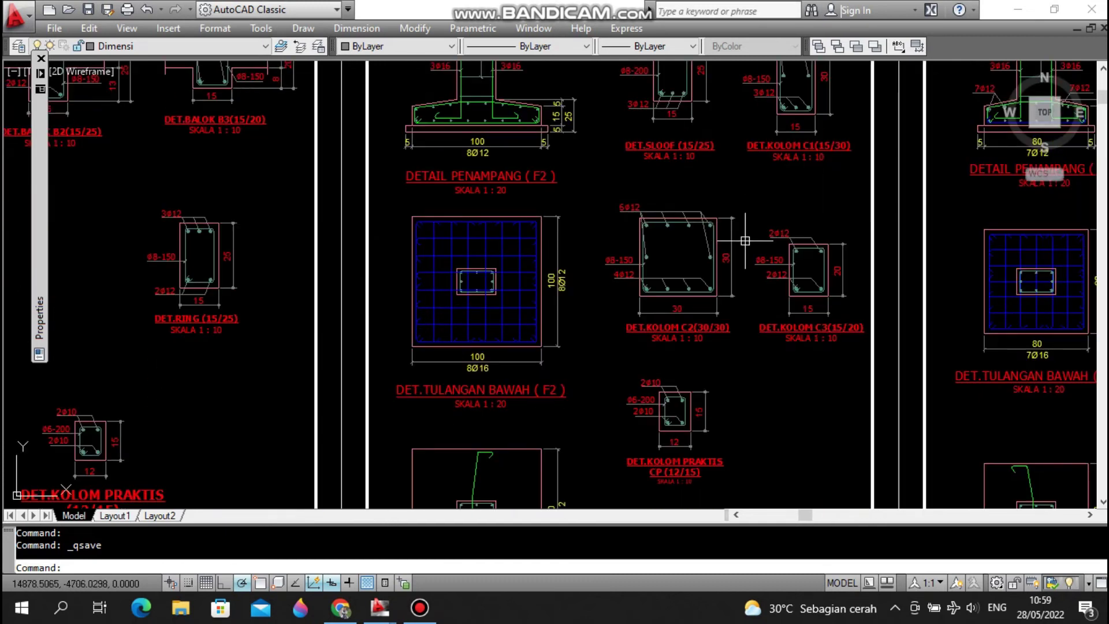
{"action": "middle_click_drag", "start_coordinate": [737, 323], "coordinate": [748, 237]}
{"action": "middle_click_drag", "start_coordinate": [787, 302], "coordinate": [772, 223]}
{"action": "middle_click_drag", "start_coordinate": [719, 493], "coordinate": [718, 460]}
{"action": "scroll", "coordinate": [751, 404], "scroll_direction": "up", "scroll_amount": 2}
{"action": "scroll", "coordinate": [795, 197], "scroll_direction": "up", "scroll_amount": 1}
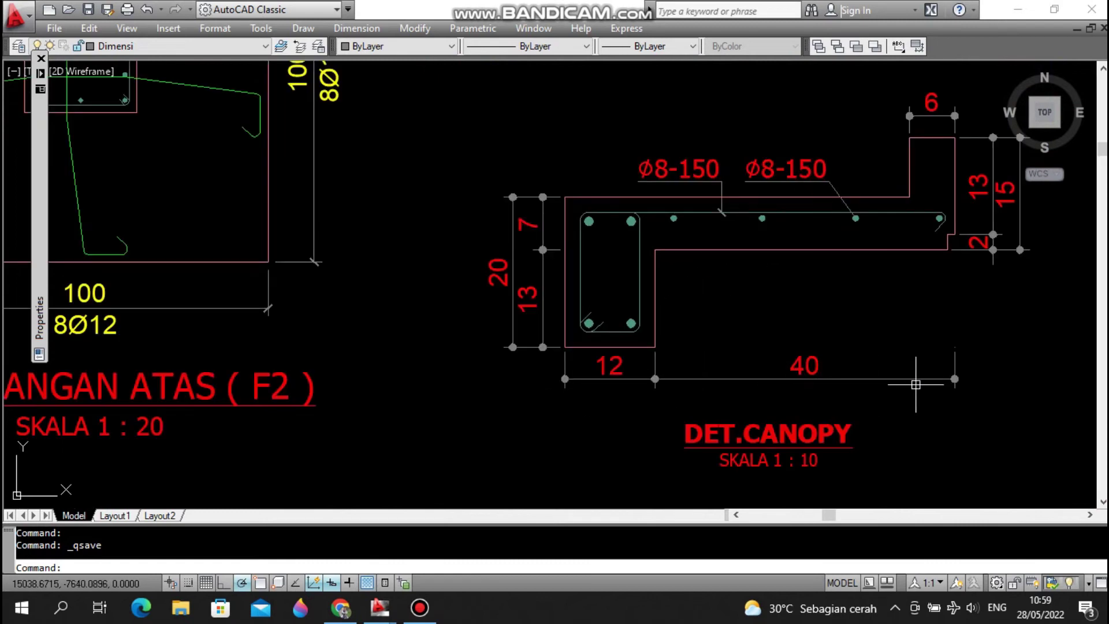
{"action": "middle_click_drag", "start_coordinate": [891, 224], "coordinate": [757, 260]}
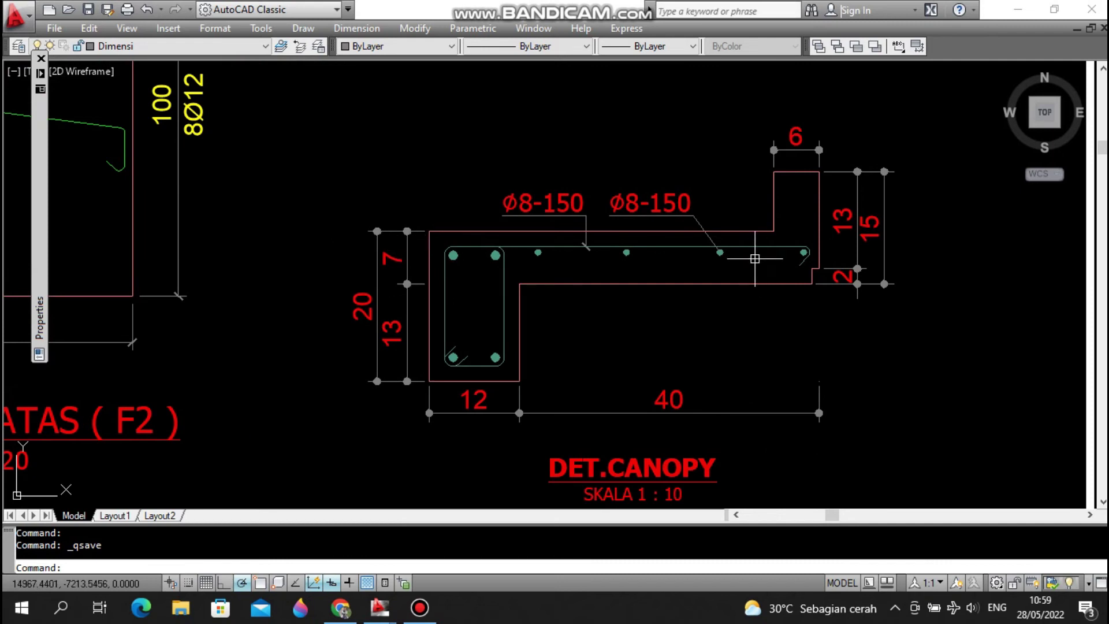
- Review the beam details B1 to B4 and the ring, practical ring and practical column details on the first sheet
{"action": "scroll", "coordinate": [773, 234], "scroll_direction": "down", "scroll_amount": 2}
{"action": "scroll", "coordinate": [572, 160], "scroll_direction": "up", "scroll_amount": 5}
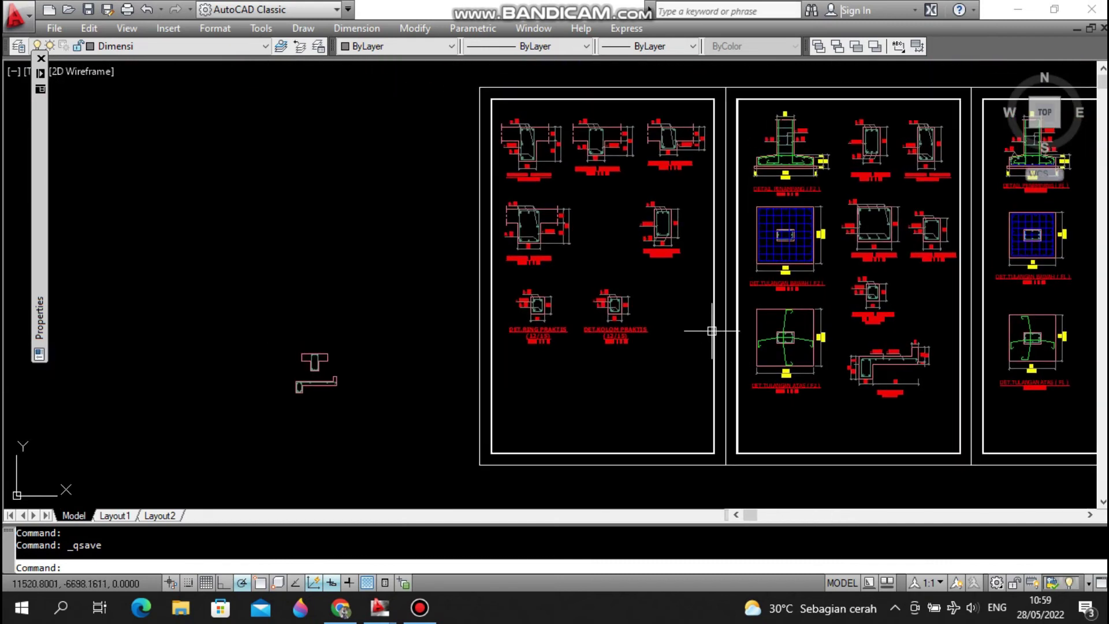
{"action": "middle_click_drag", "start_coordinate": [573, 151], "coordinate": [572, 274]}
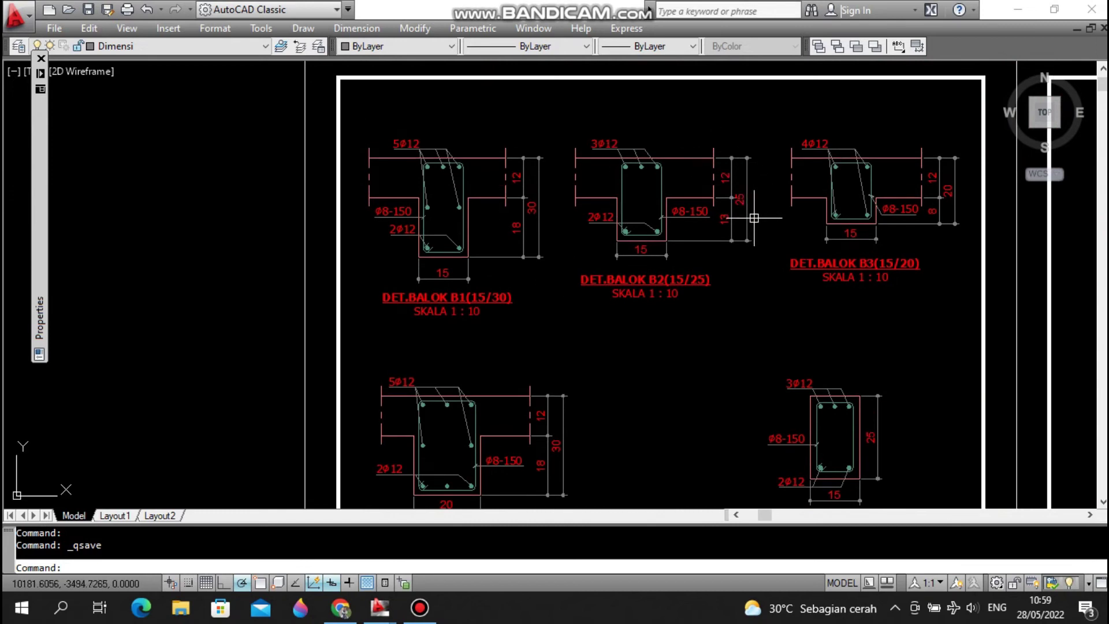
{"action": "mouse_move", "coordinate": [636, 378]}
{"action": "middle_mouse_down"}
{"action": "mouse_move", "coordinate": [646, 274]}
{"action": "mouse_move", "coordinate": [565, 229]}
{"action": "middle_mouse_up"}
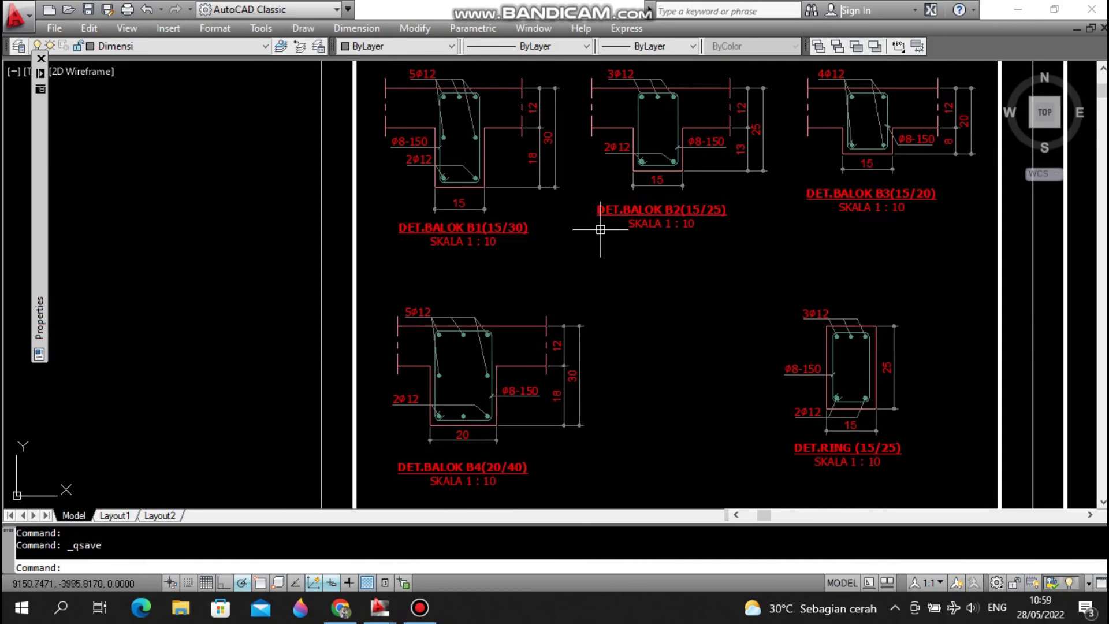
{"action": "middle_click_drag", "start_coordinate": [717, 408], "coordinate": [726, 270]}
{"action": "middle_click_drag", "start_coordinate": [542, 379], "coordinate": [556, 247]}
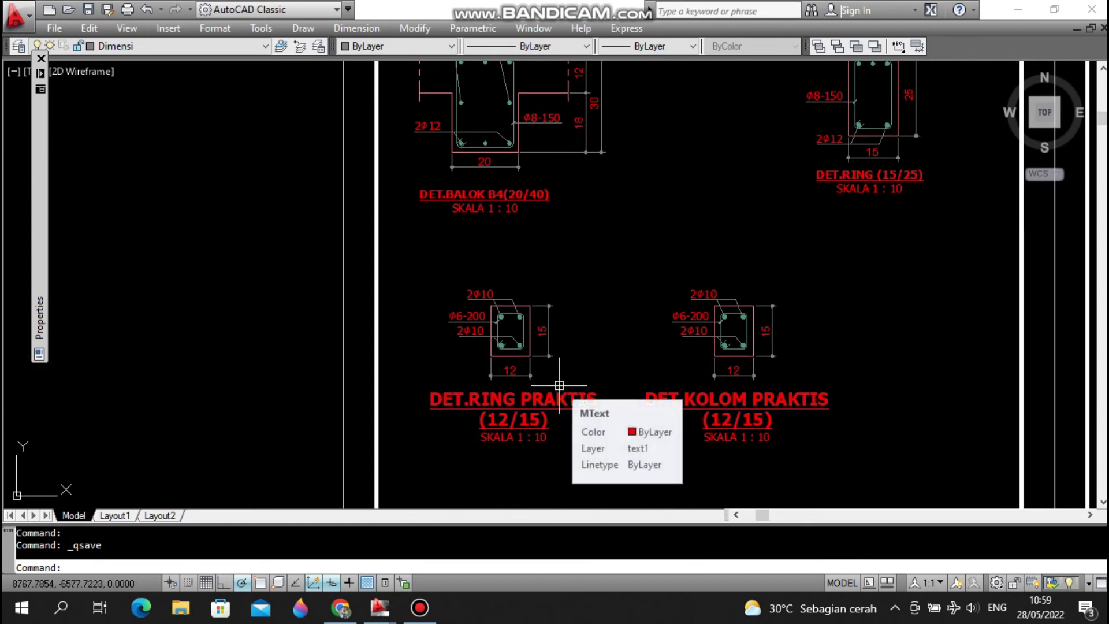
{"action": "scroll", "coordinate": [601, 396], "scroll_direction": "up", "scroll_amount": 3}
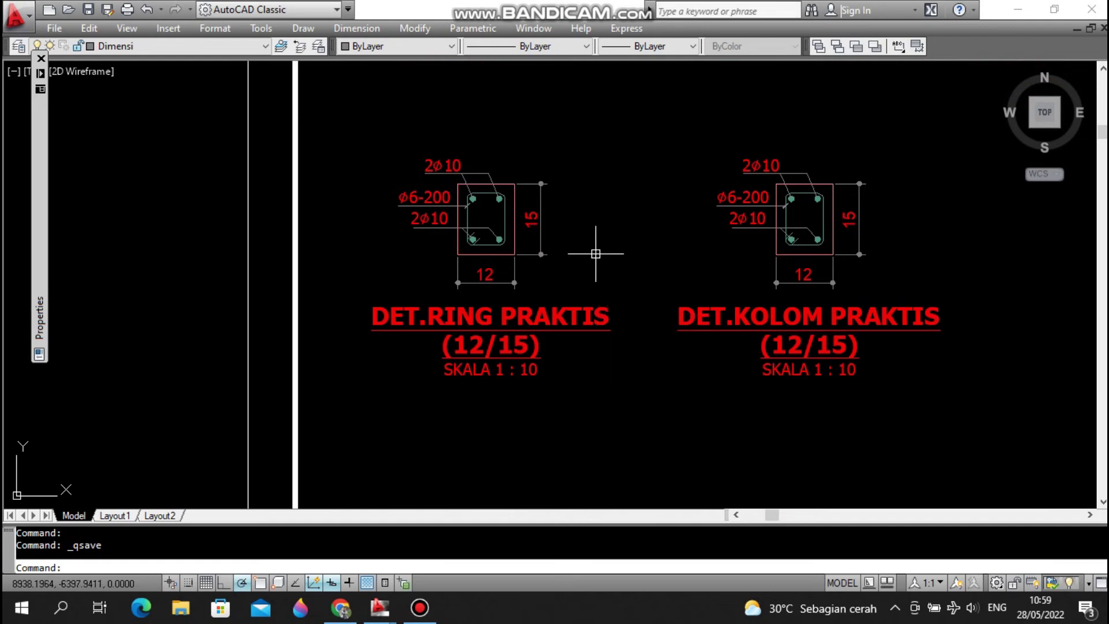
{"action": "scroll", "coordinate": [560, 244], "scroll_direction": "down", "scroll_amount": 5}
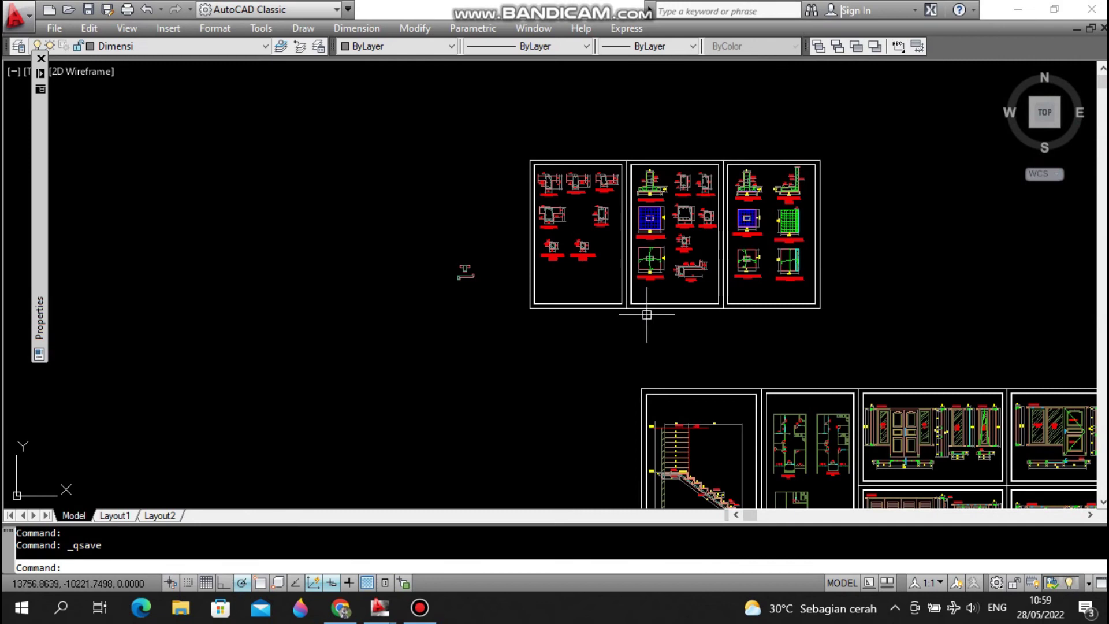
- Review the KEYPLAN KUSEN floor plans for LT.1 and LT.2 and the PJ1 double door detail on the neighbouring sheet
{"action": "middle_click_drag", "start_coordinate": [646, 315], "coordinate": [472, 162]}
{"action": "scroll", "coordinate": [718, 328], "scroll_direction": "up", "scroll_amount": 3}
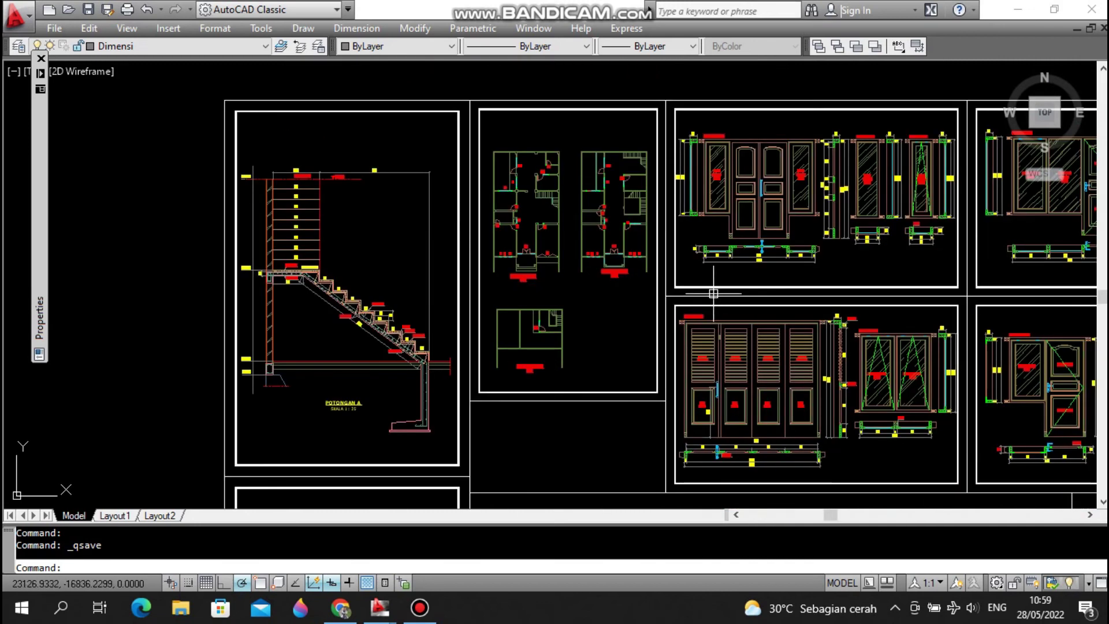
{"action": "scroll", "coordinate": [571, 196], "scroll_direction": "up", "scroll_amount": 5}
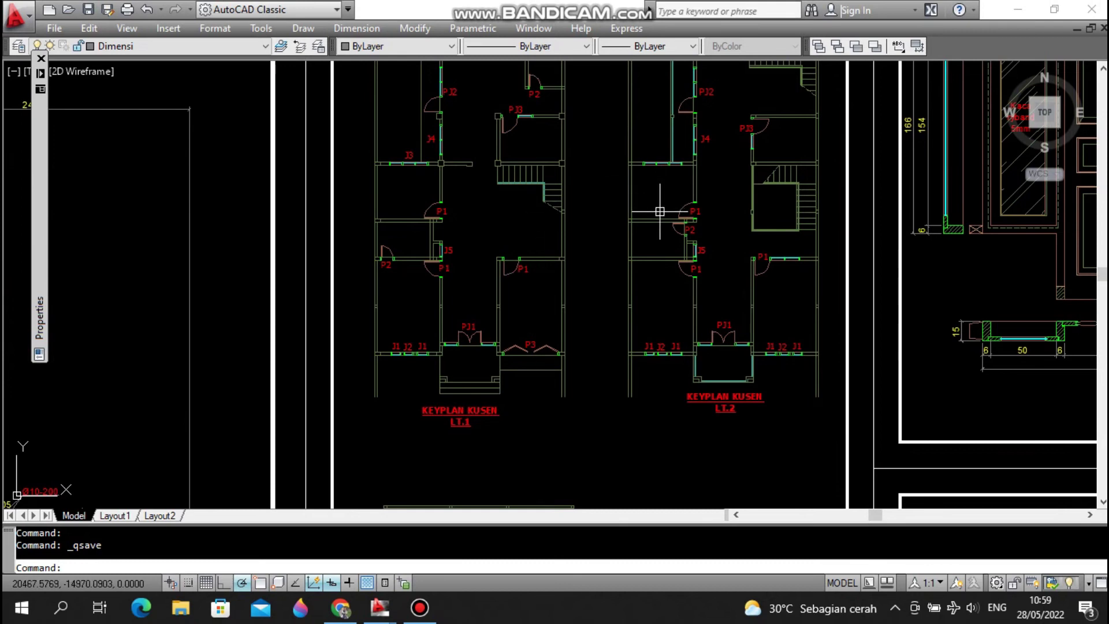
{"action": "mouse_move", "coordinate": [688, 433]}
{"action": "middle_mouse_down"}
{"action": "mouse_move", "coordinate": [687, 178]}
{"action": "mouse_move", "coordinate": [683, 324]}
{"action": "mouse_move", "coordinate": [570, 247]}
{"action": "mouse_move", "coordinate": [582, 316]}
{"action": "middle_mouse_up"}
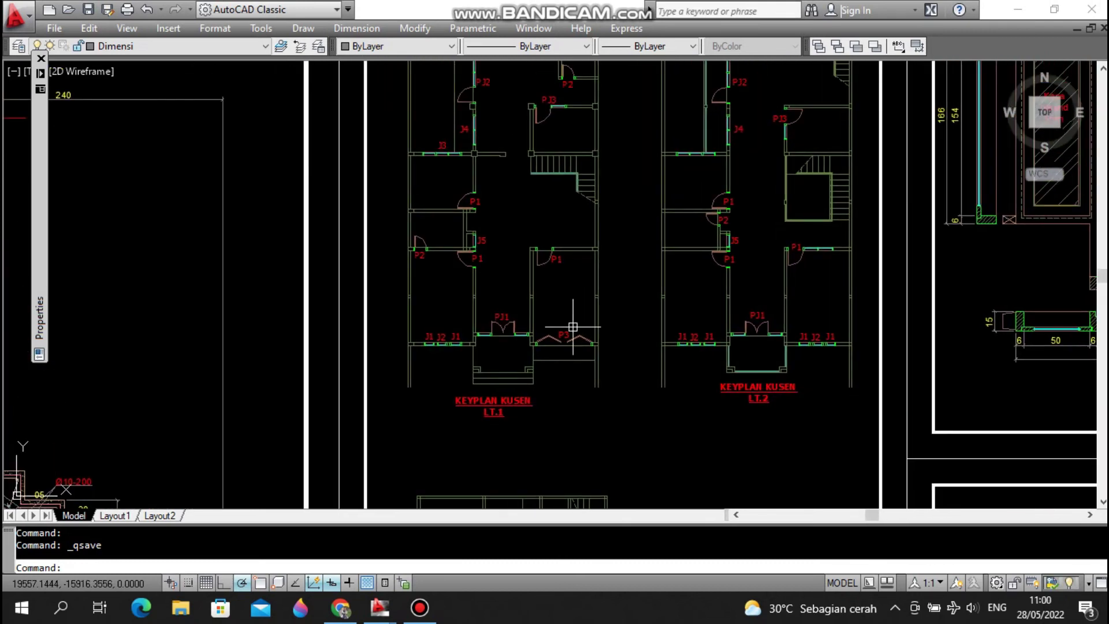
{"action": "scroll", "coordinate": [490, 353], "scroll_direction": "up", "scroll_amount": 2}
{"action": "scroll", "coordinate": [495, 347], "scroll_direction": "down", "scroll_amount": 1}
{"action": "mouse_move", "coordinate": [858, 294]}
{"action": "middle_mouse_down"}
{"action": "mouse_move", "coordinate": [501, 369]}
{"action": "mouse_move", "coordinate": [541, 371]}
{"action": "middle_mouse_up"}
{"action": "middle_click_drag", "start_coordinate": [619, 186], "coordinate": [625, 211]}
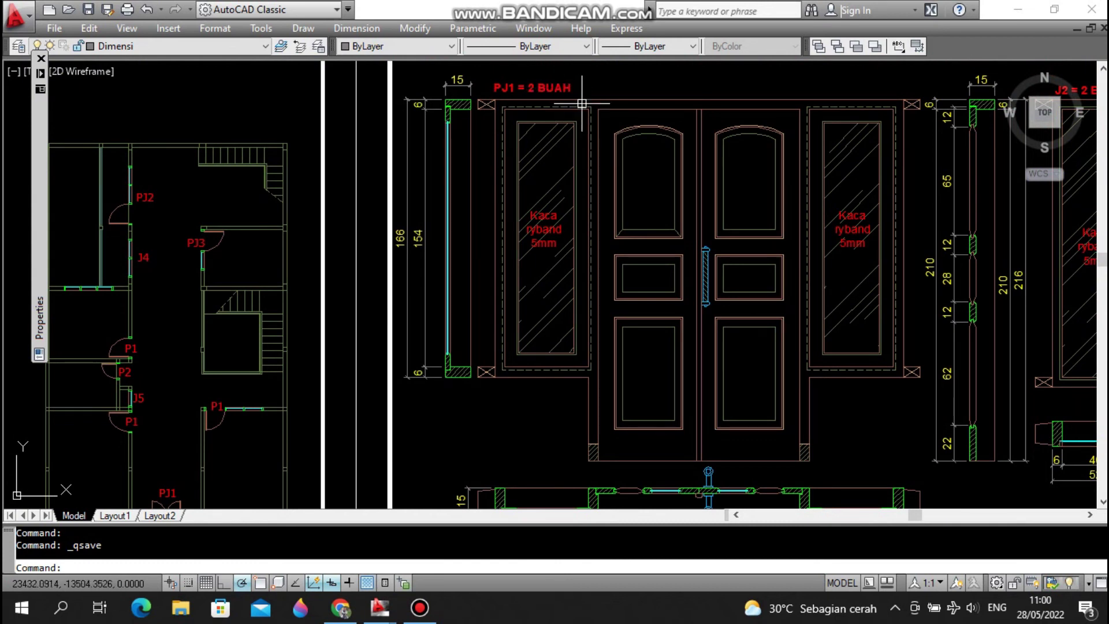
{"action": "middle_click_drag", "start_coordinate": [673, 218], "coordinate": [651, 166]}
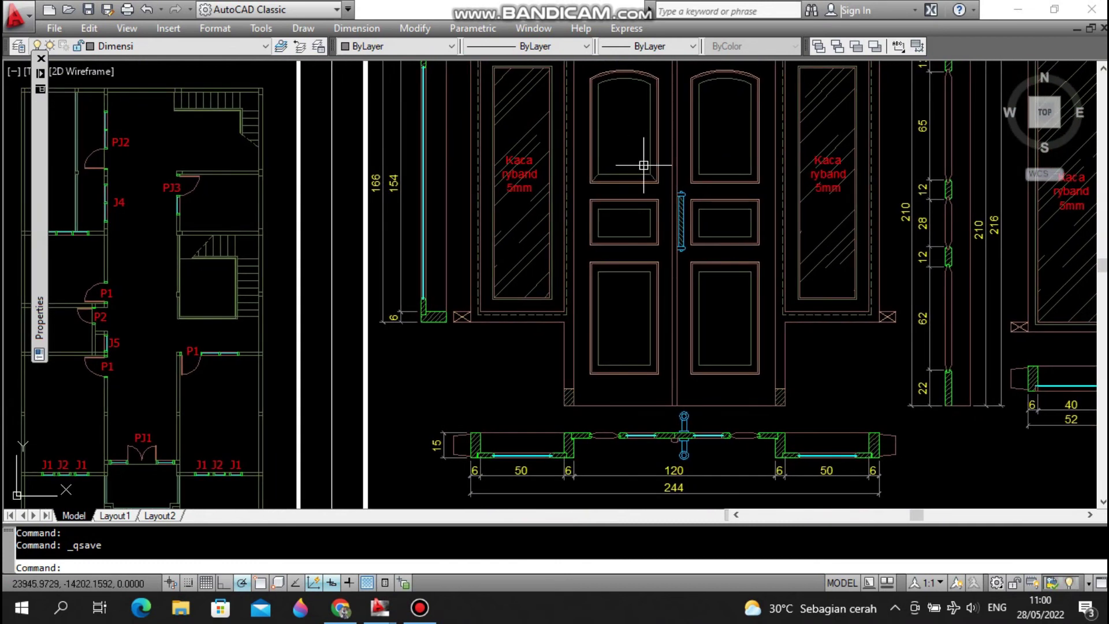
{"action": "scroll", "coordinate": [669, 229], "scroll_direction": "down", "scroll_amount": 5}
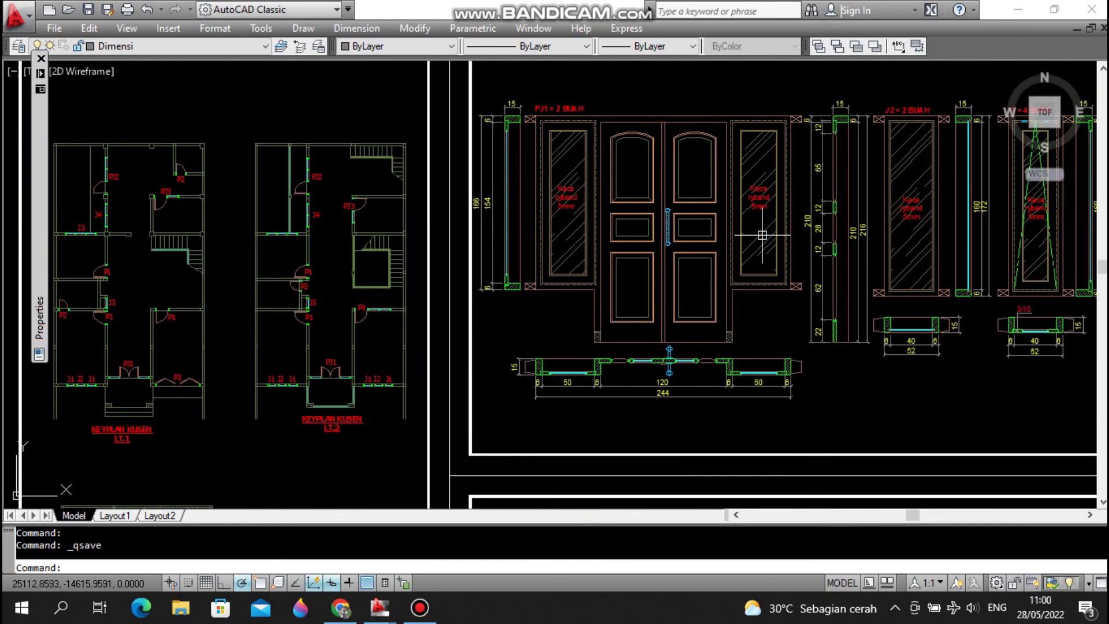
- Copy the "Kaca ryband 5mm" note onto PJ1's right door leaf and change the copy's text to "pintu panil"
{"action": "scroll", "coordinate": [721, 185], "scroll_direction": "up", "scroll_amount": 6}
{"action": "left_click", "coordinate": [771, 234]}
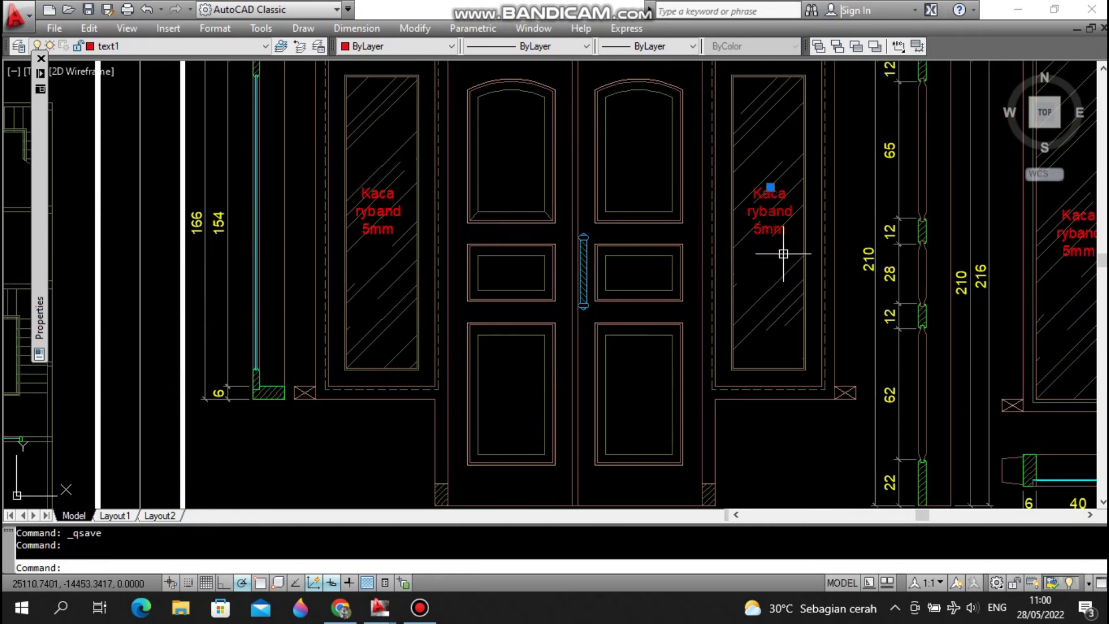
{"action": "type", "text": "co"}
{"action": "key", "text": "Return"}
{"action": "left_click", "coordinate": [795, 256]}
{"action": "left_click", "coordinate": [660, 207]}
{"action": "key", "text": "Escape"}
{"action": "double_click", "coordinate": [645, 174]}
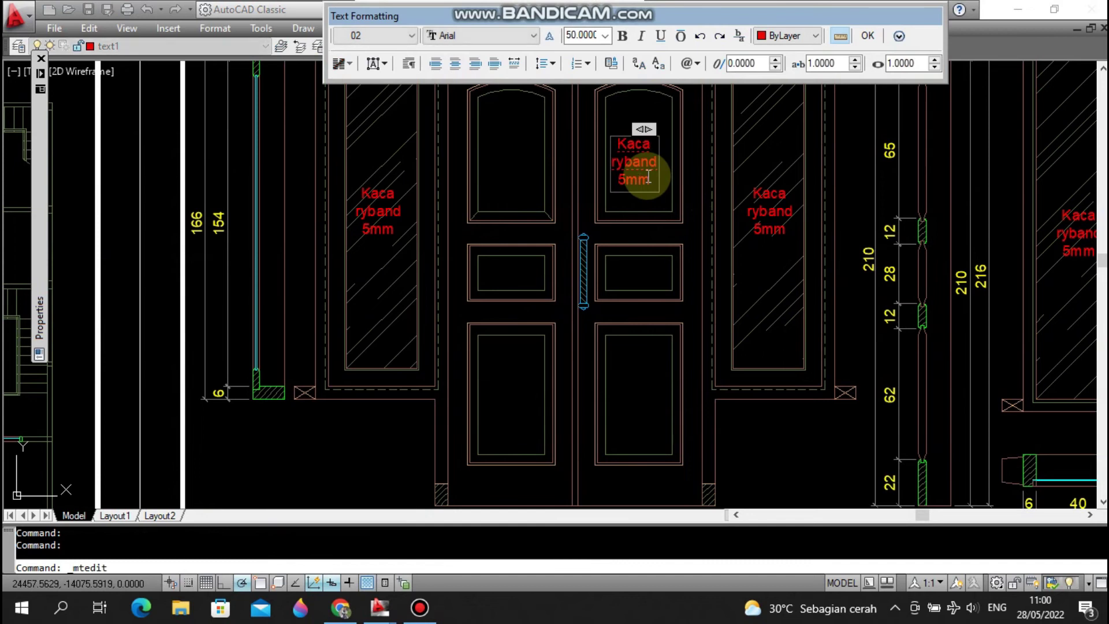
{"action": "type", "text": "pintu panil"}
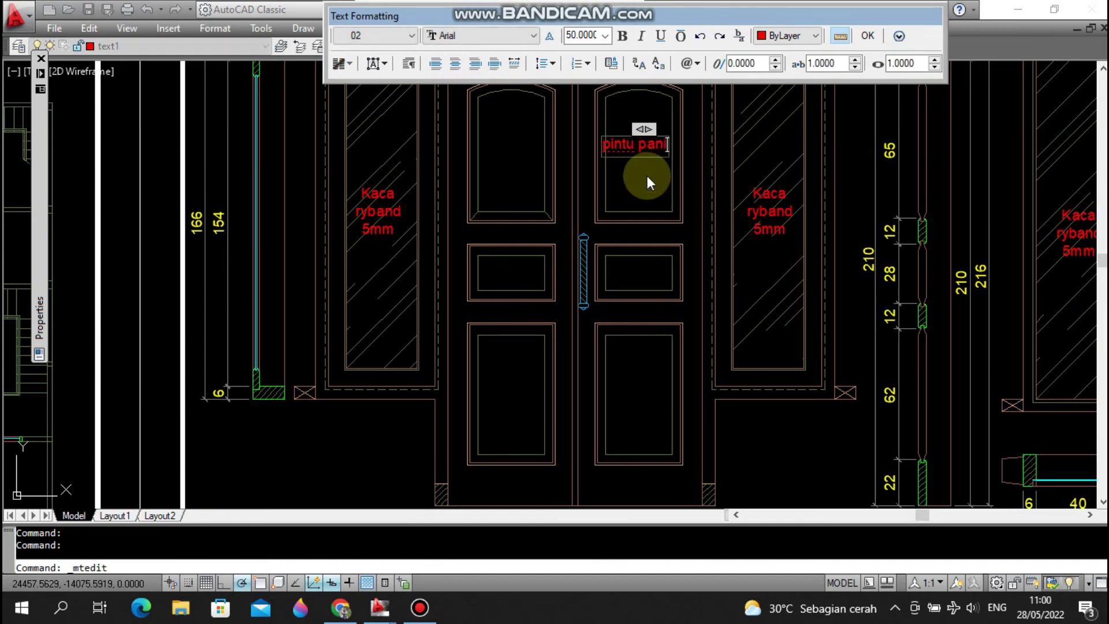
{"action": "left_click", "coordinate": [631, 189]}
- Check the thickness of the door leaf frame in PJ1's plan section
{"action": "scroll", "coordinate": [632, 189], "scroll_direction": "down", "scroll_amount": 3}
{"action": "middle_click_drag", "start_coordinate": [670, 356], "coordinate": [690, 235]}
{"action": "scroll", "coordinate": [733, 297], "scroll_direction": "up", "scroll_amount": 8}
{"action": "key", "text": "Escape"}
{"action": "left_click", "coordinate": [745, 318]}
{"action": "scroll", "coordinate": [780, 325], "scroll_direction": "up", "scroll_amount": 3}
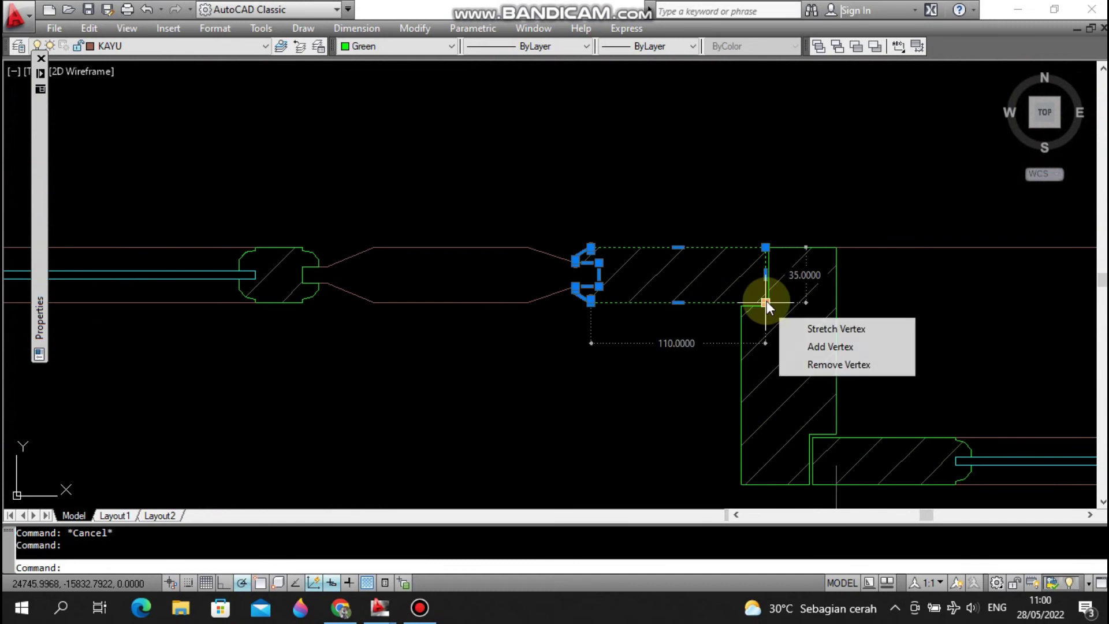
{"action": "key", "text": "Escape"}
{"action": "scroll", "coordinate": [778, 278], "scroll_direction": "down", "scroll_amount": 3}
{"action": "scroll", "coordinate": [643, 198], "scroll_direction": "down", "scroll_amount": 4}
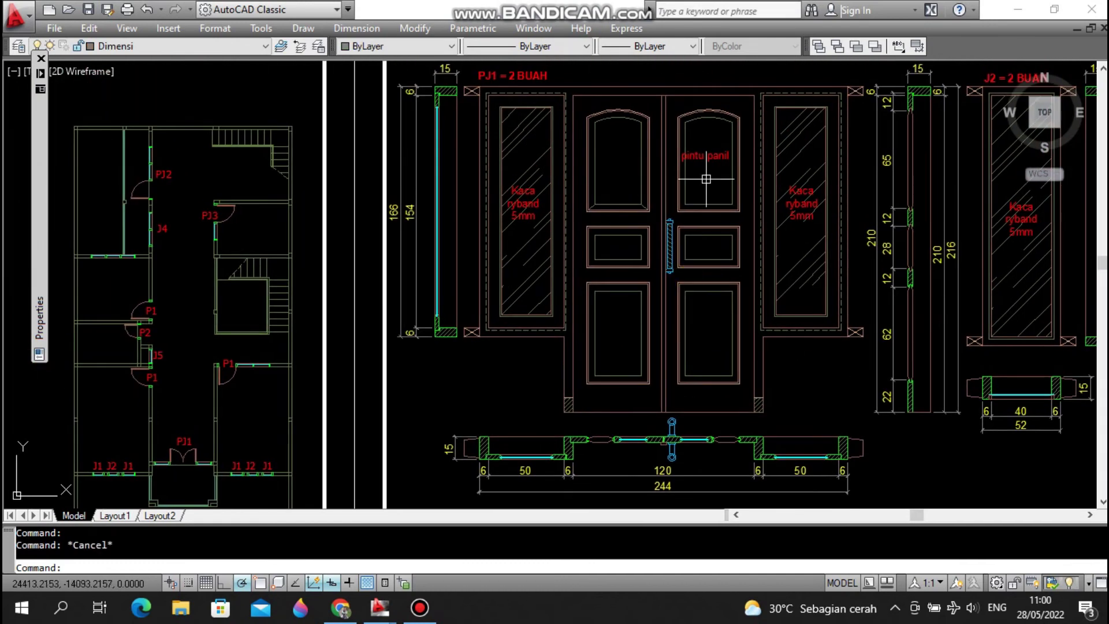
- Add a second line, "tbl.3,5cm", to the "pintu panil" note on PJ1's right door leaf
{"action": "scroll", "coordinate": [643, 198], "scroll_direction": "up", "scroll_amount": 4}
{"action": "double_click", "coordinate": [752, 155]}
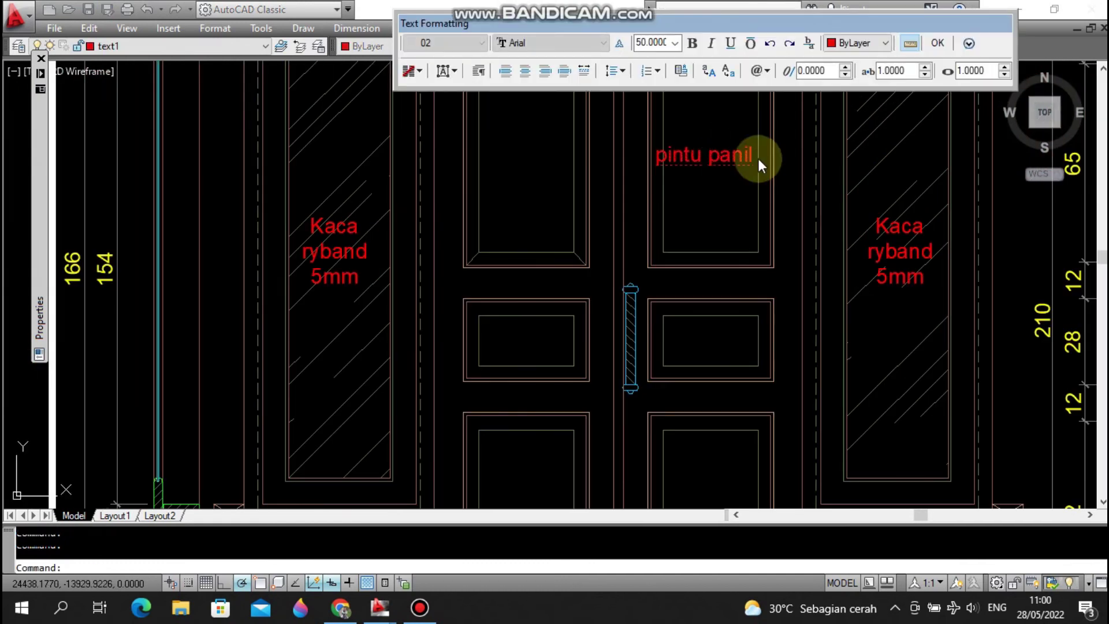
{"action": "key", "text": "Return"}
{"action": "type", "text": "tbl.3,5cm"}
{"action": "left_click", "coordinate": [777, 108]}
- Copy the two-line panel note horizontally onto the upper panel of PJ1's left door leaf and save the drawing
{"action": "type", "text": "co"}
{"action": "key", "text": "space"}
{"action": "left_click", "coordinate": [737, 200]}
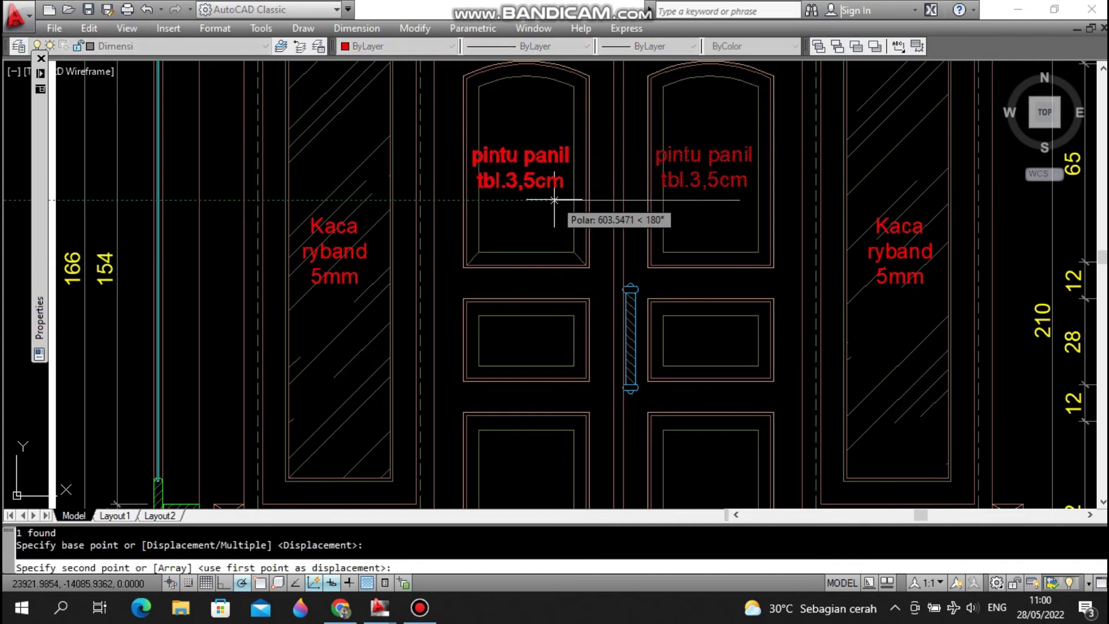
{"action": "key", "text": "Escape"}
{"action": "scroll", "coordinate": [705, 202], "scroll_direction": "down", "scroll_amount": 3}
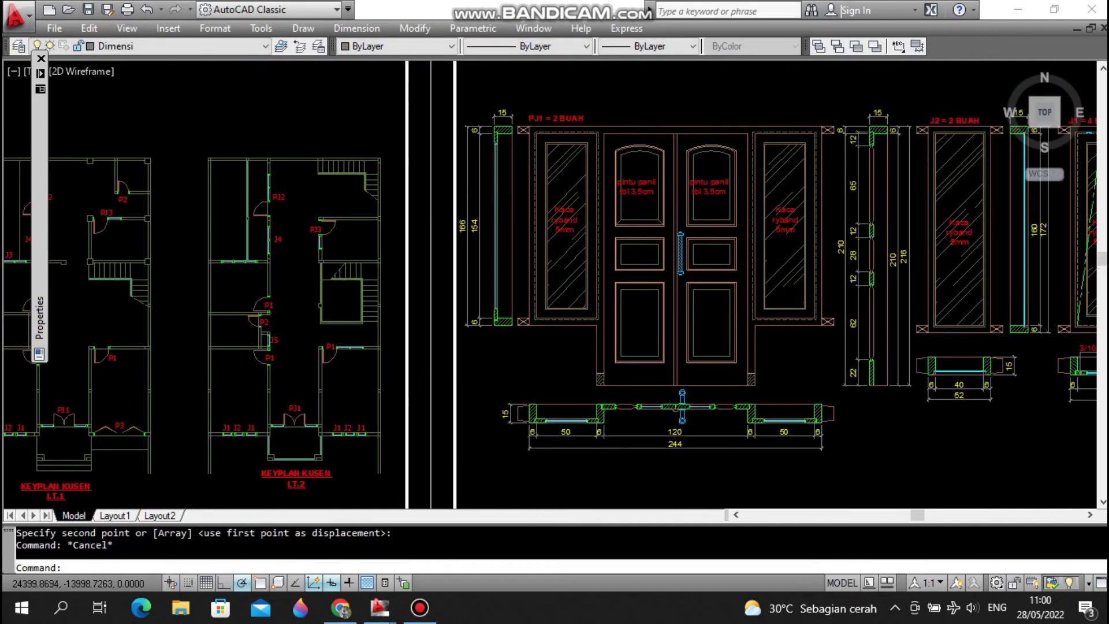
{"action": "scroll", "coordinate": [708, 189], "scroll_direction": "up", "scroll_amount": 2}
{"action": "key", "text": "ctrl+s"}
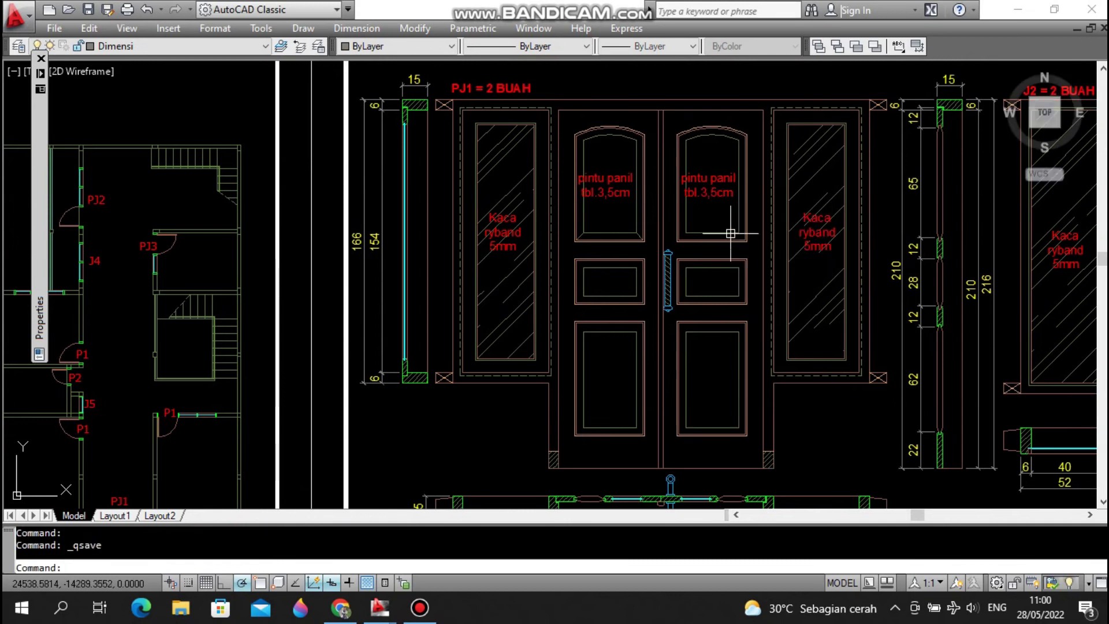
- Examine the PJ1 door's elevation, vertical section and plan section with their dimensions
{"action": "middle_click_drag", "start_coordinate": [710, 302], "coordinate": [711, 254]}
{"action": "key", "text": "Escape"}
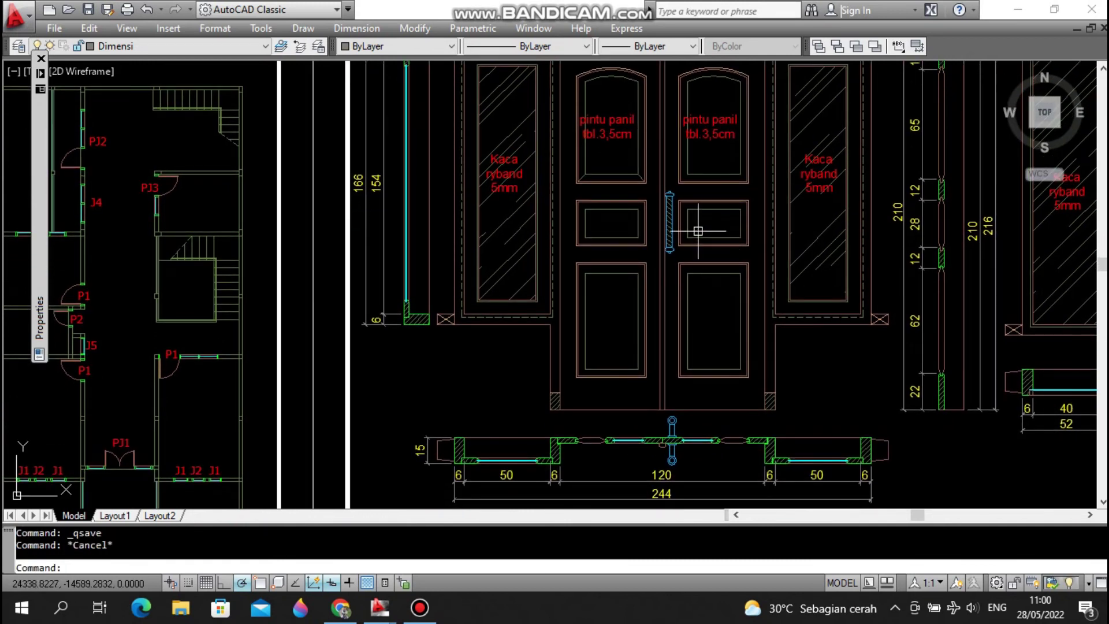
{"action": "scroll", "coordinate": [673, 312], "scroll_direction": "up", "scroll_amount": 5}
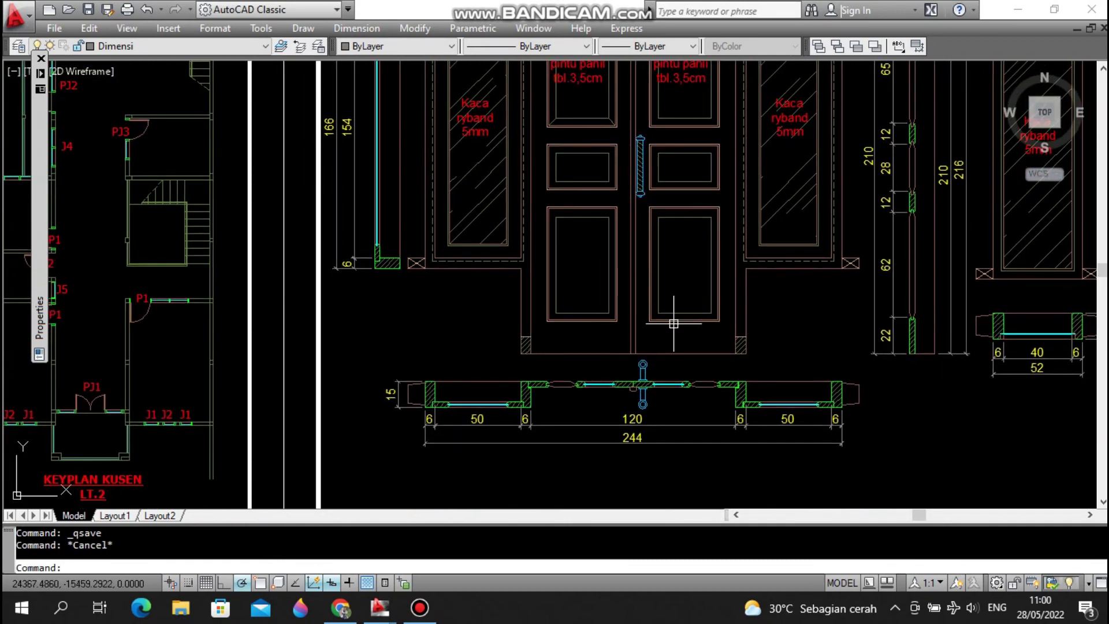
{"action": "scroll", "coordinate": [886, 381], "scroll_direction": "down", "scroll_amount": 5}
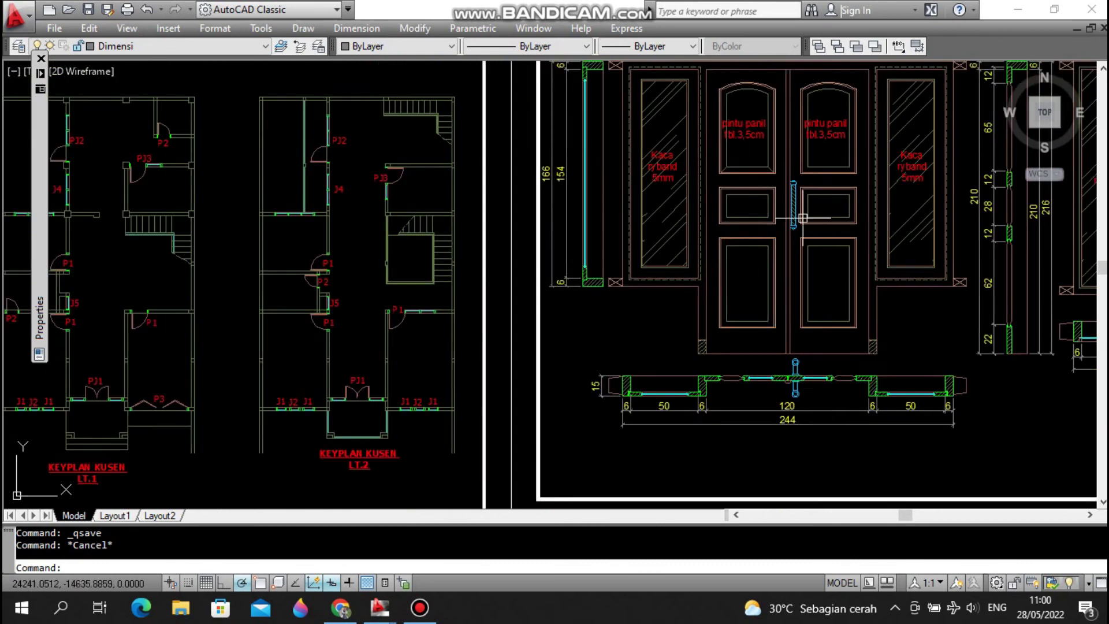
{"action": "scroll", "coordinate": [886, 354], "scroll_direction": "up", "scroll_amount": 1}
{"action": "scroll", "coordinate": [909, 125], "scroll_direction": "up", "scroll_amount": 5}
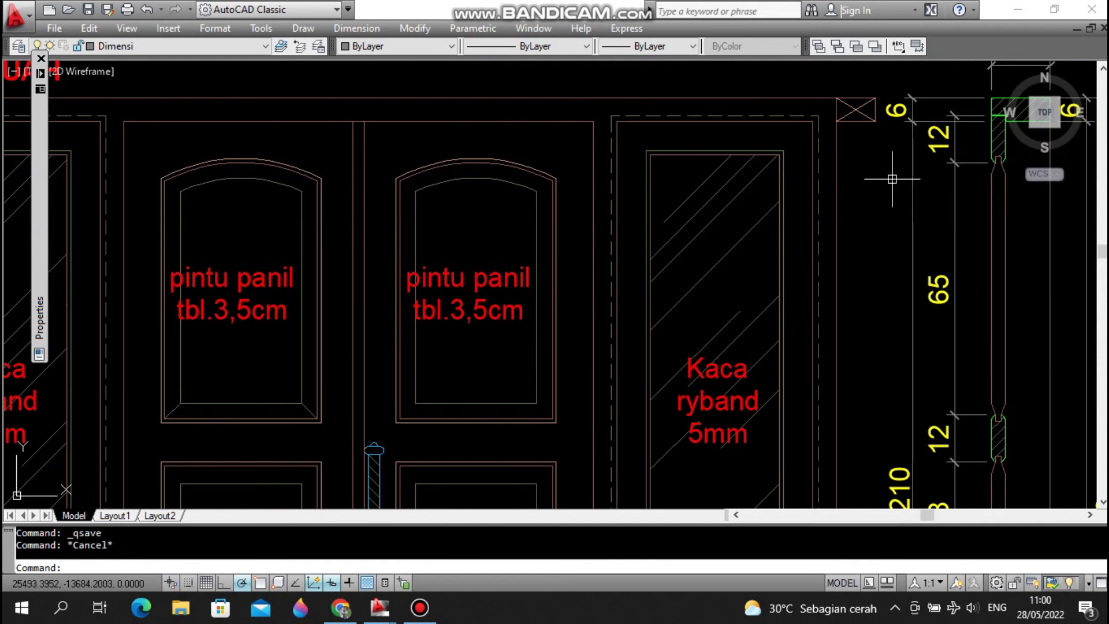
{"action": "scroll", "coordinate": [777, 217], "scroll_direction": "down", "scroll_amount": 8}
{"action": "scroll", "coordinate": [690, 370], "scroll_direction": "up", "scroll_amount": 4}
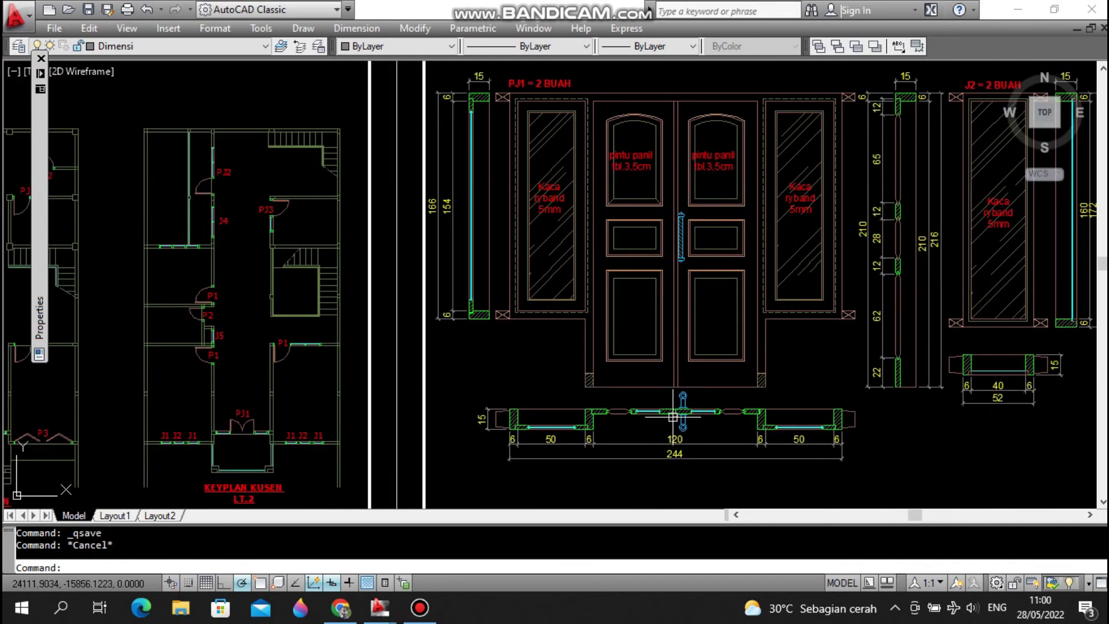
{"action": "scroll", "coordinate": [807, 423], "scroll_direction": "up", "scroll_amount": 3}
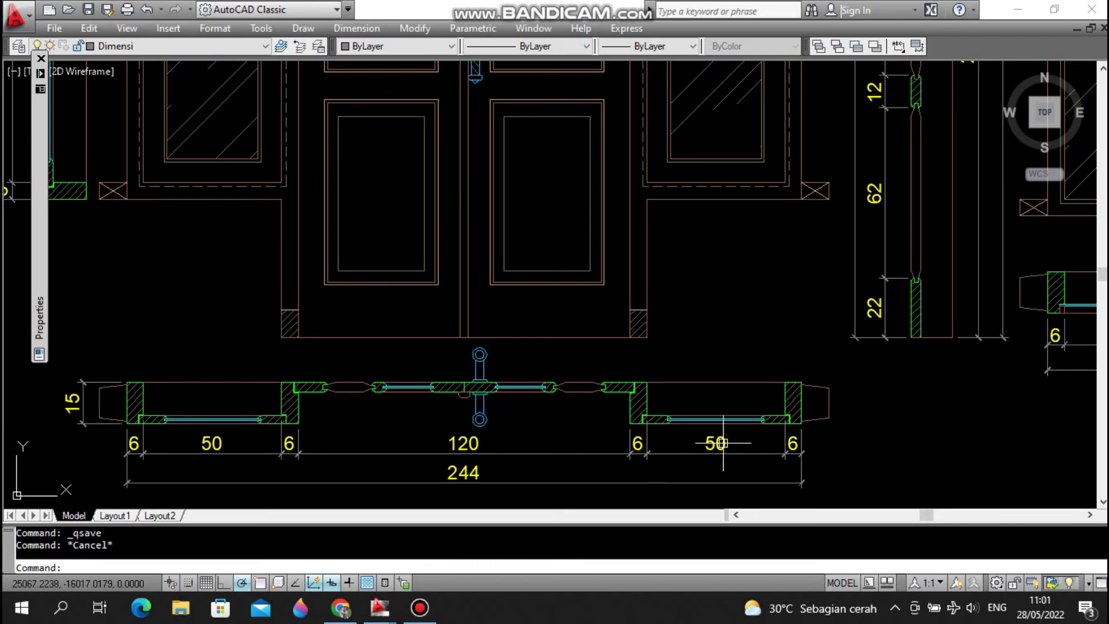
{"action": "scroll", "coordinate": [855, 352], "scroll_direction": "down", "scroll_amount": 3}
{"action": "scroll", "coordinate": [920, 333], "scroll_direction": "down", "scroll_amount": 2}
{"action": "scroll", "coordinate": [584, 322], "scroll_direction": "up", "scroll_amount": 2}
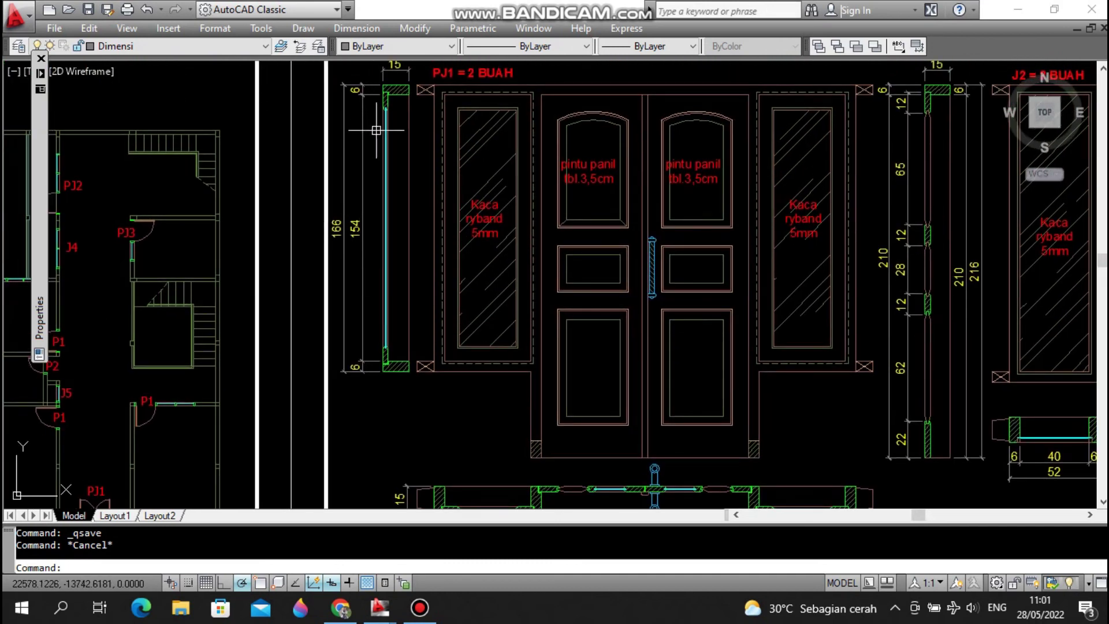
- Review the J2 and J1 window details beside PJ1 and move on to the sheet below
{"action": "scroll", "coordinate": [844, 145], "scroll_direction": "down", "scroll_amount": 1}
{"action": "scroll", "coordinate": [695, 262], "scroll_direction": "down", "scroll_amount": 3}
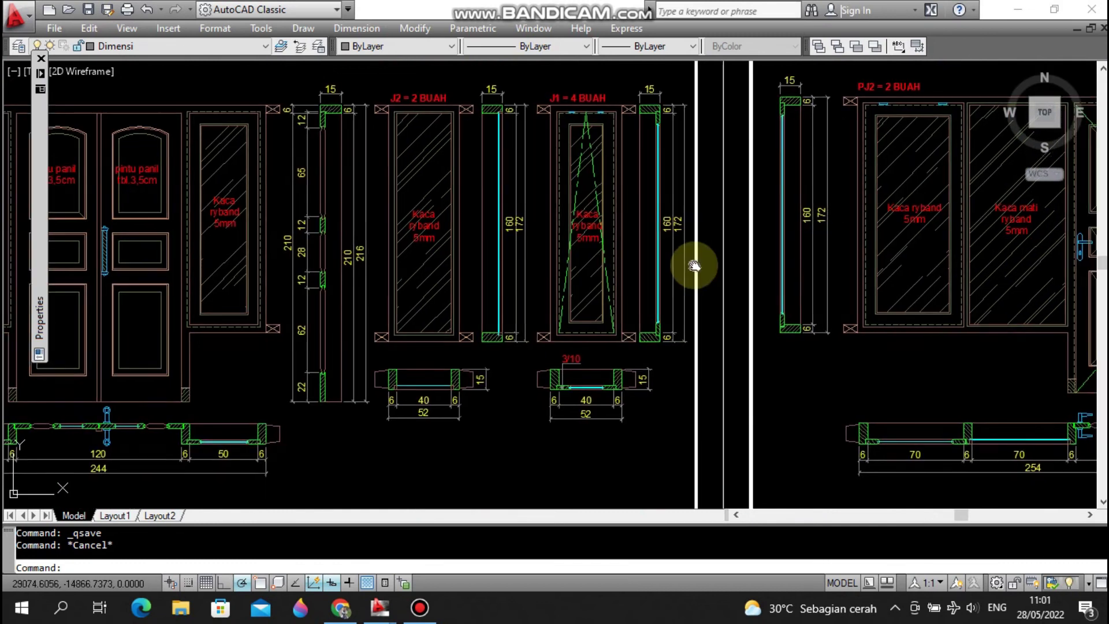
{"action": "scroll", "coordinate": [410, 140], "scroll_direction": "up", "scroll_amount": 2}
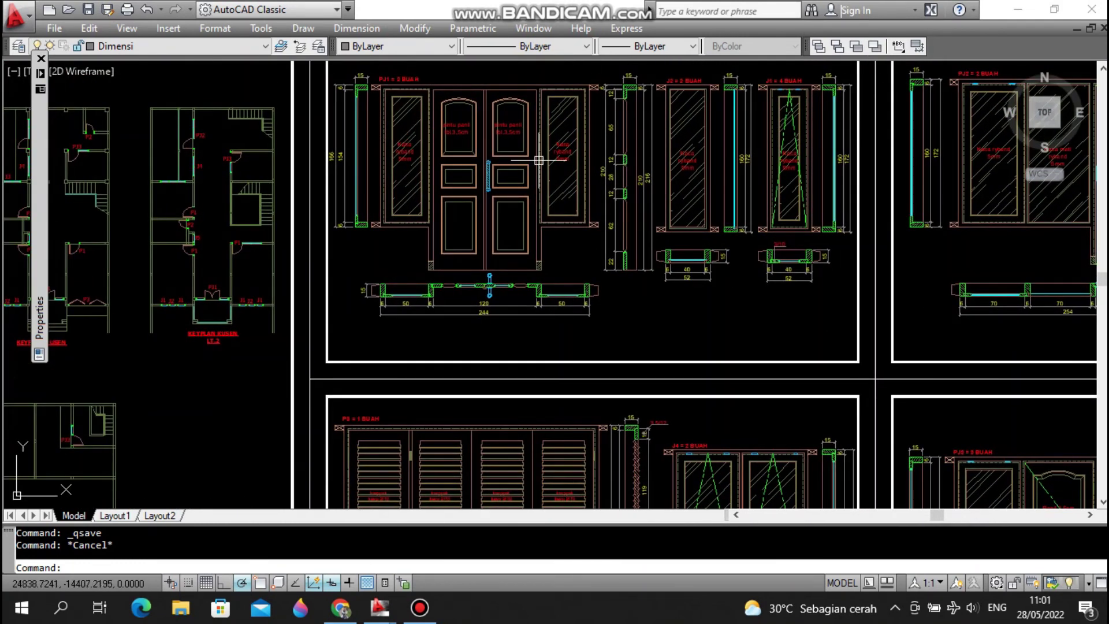
{"action": "scroll", "coordinate": [578, 181], "scroll_direction": "down", "scroll_amount": 2}
{"action": "middle_click_drag", "start_coordinate": [712, 280], "coordinate": [717, 225]}
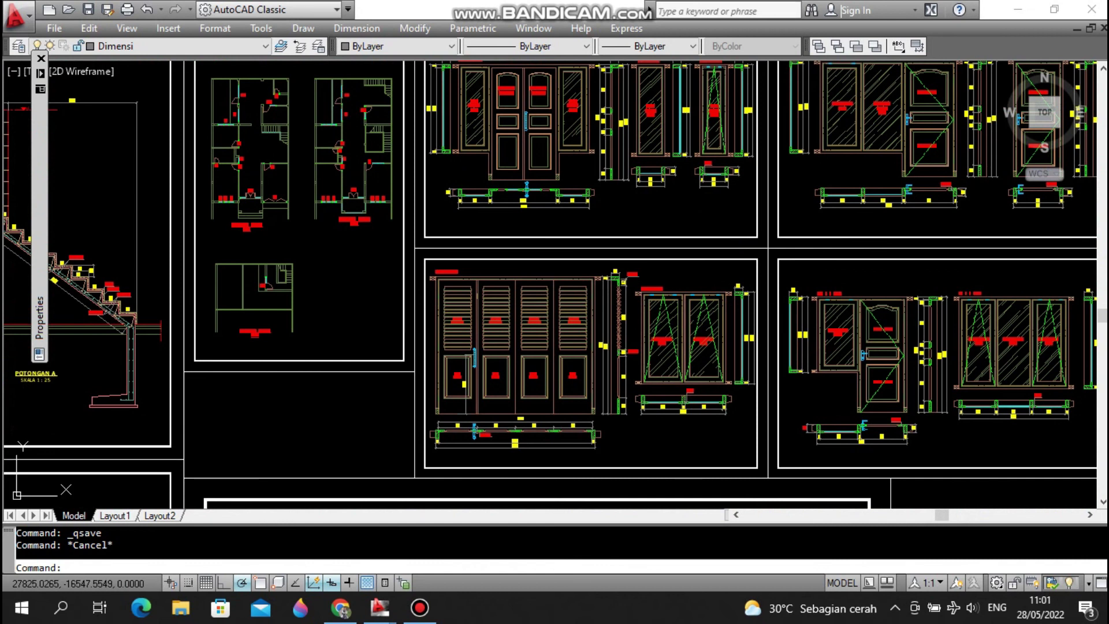
- Examine the P3 louvred folding door and the J4 window details, including their material notes and sections
{"action": "scroll", "coordinate": [687, 358], "scroll_direction": "up", "scroll_amount": 3}
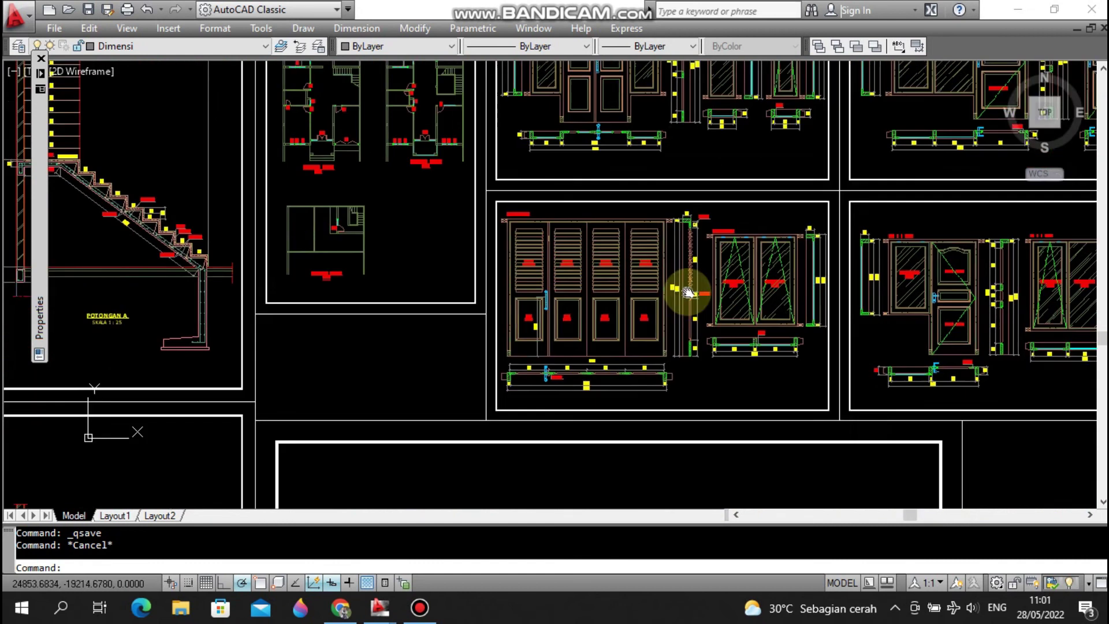
{"action": "scroll", "coordinate": [664, 243], "scroll_direction": "up", "scroll_amount": 2}
{"action": "scroll", "coordinate": [863, 284], "scroll_direction": "up", "scroll_amount": 3}
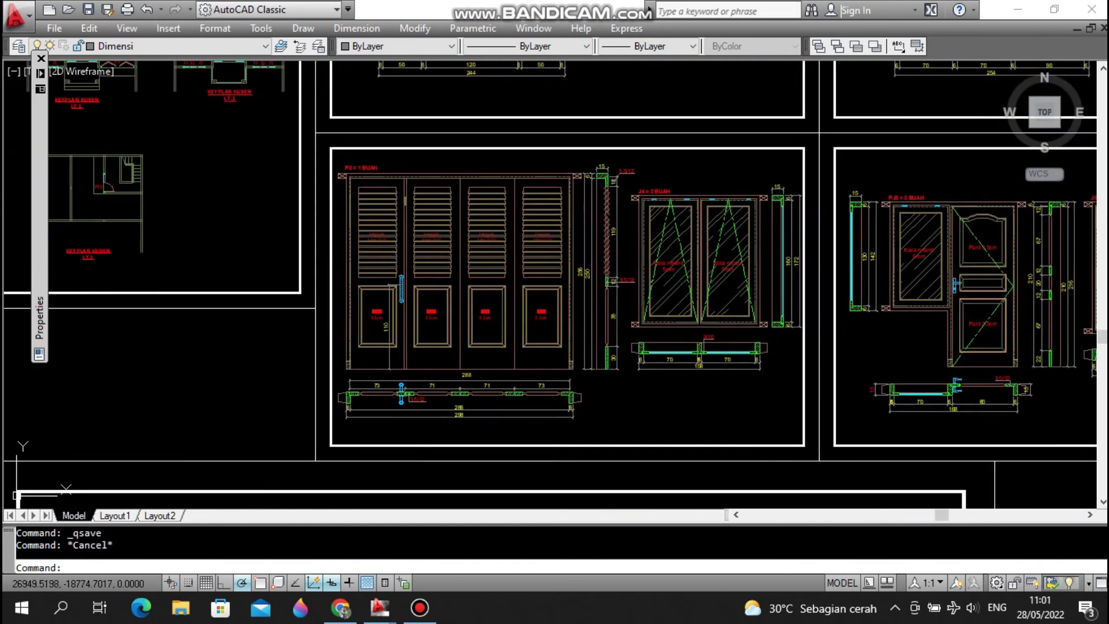
{"action": "middle_click_drag", "start_coordinate": [684, 346], "coordinate": [600, 320]}
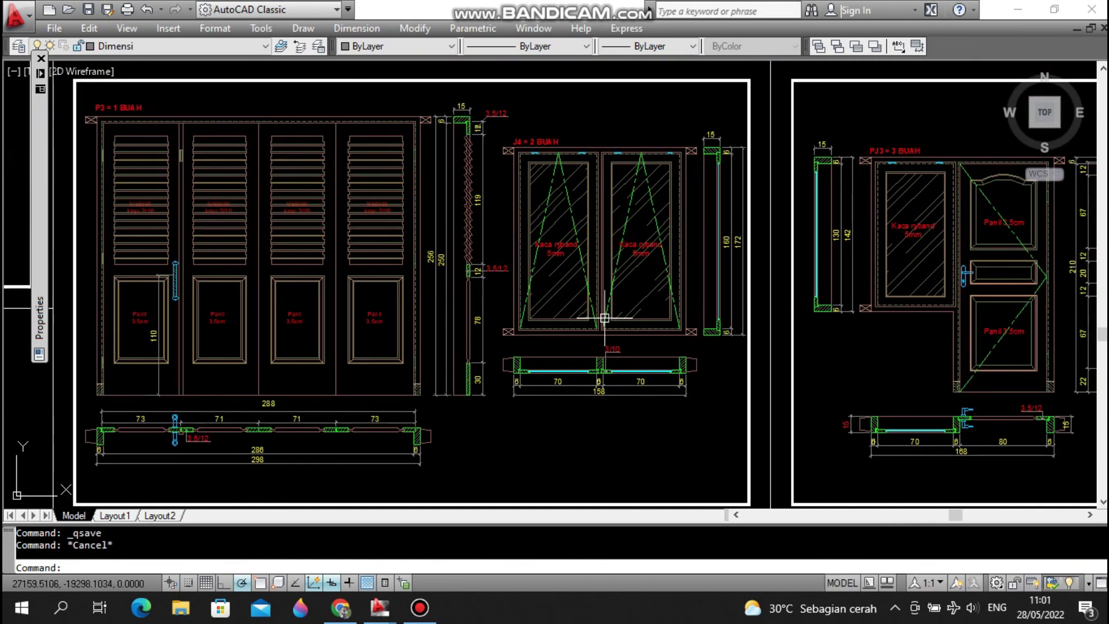
{"action": "middle_click_drag", "start_coordinate": [741, 316], "coordinate": [668, 316]}
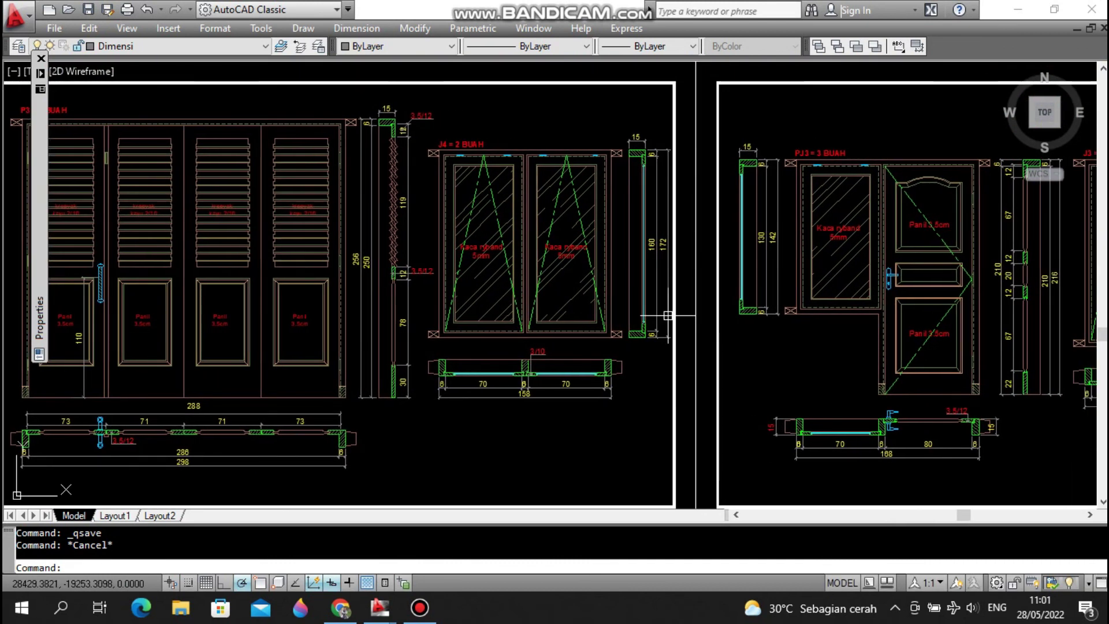
{"action": "scroll", "coordinate": [668, 315], "scroll_direction": "down", "scroll_amount": 2}
{"action": "middle_click_drag", "start_coordinate": [581, 247], "coordinate": [699, 277]}
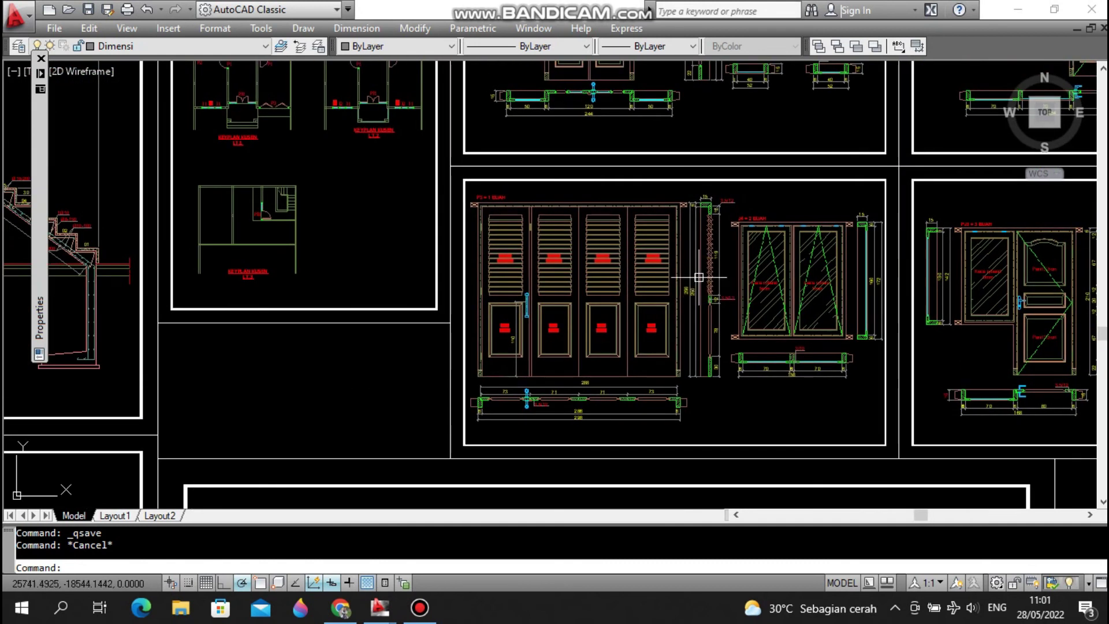
{"action": "scroll", "coordinate": [500, 218], "scroll_direction": "up", "scroll_amount": 3}
{"action": "scroll", "coordinate": [535, 198], "scroll_direction": "down", "scroll_amount": 2}
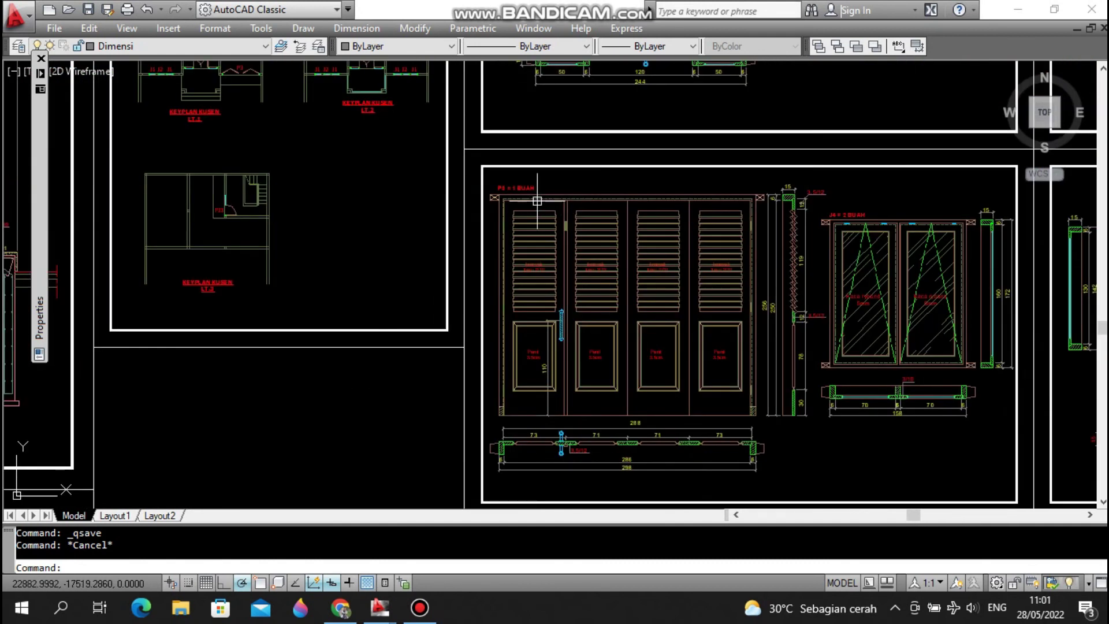
{"action": "scroll", "coordinate": [635, 454], "scroll_direction": "up", "scroll_amount": 2}
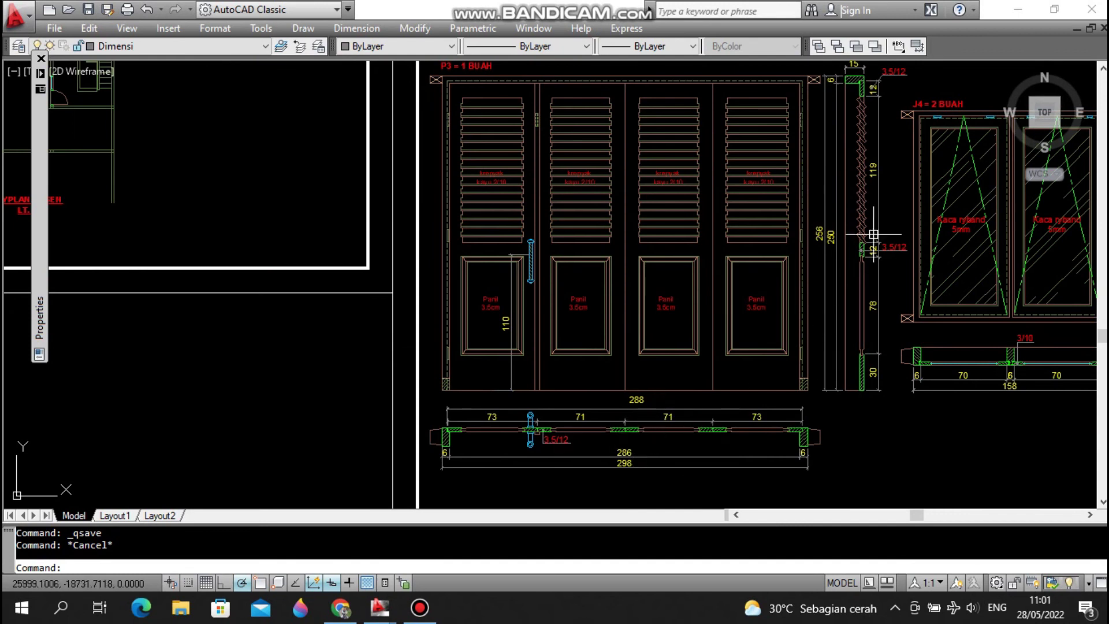
{"action": "scroll", "coordinate": [778, 137], "scroll_direction": "up", "scroll_amount": 2}
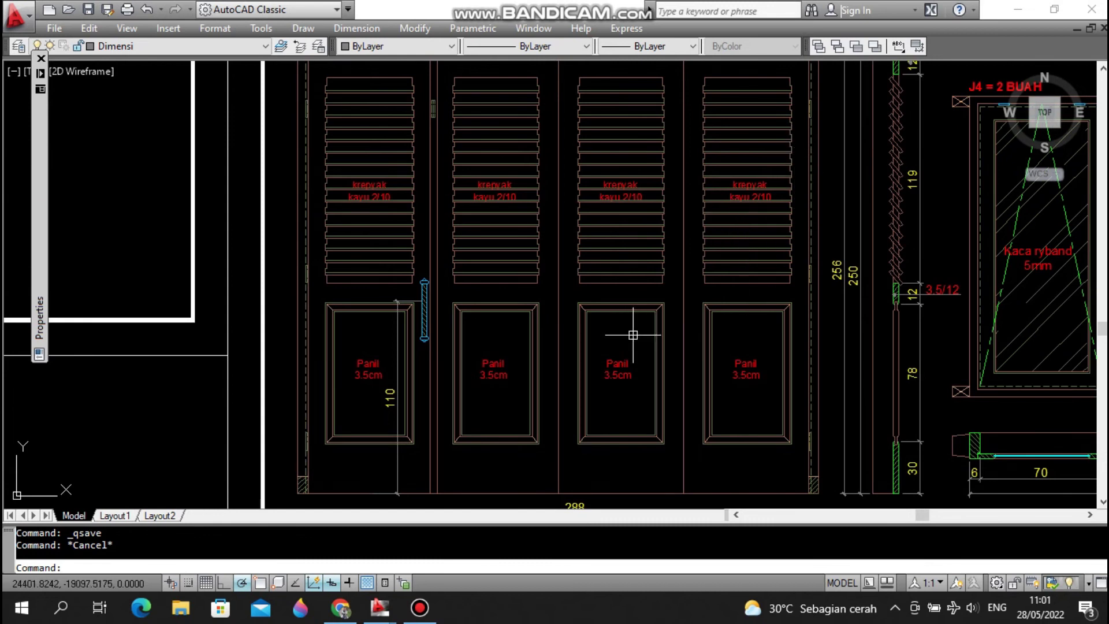
- Look over the frame detail sheets and return to the KEYPLAN KUSEN LT.1 plan at the PJ1 entrance door
{"action": "scroll", "coordinate": [632, 334], "scroll_direction": "down", "scroll_amount": 7}
{"action": "scroll", "coordinate": [693, 260], "scroll_direction": "up", "scroll_amount": 3}
{"action": "scroll", "coordinate": [724, 212], "scroll_direction": "down", "scroll_amount": 3}
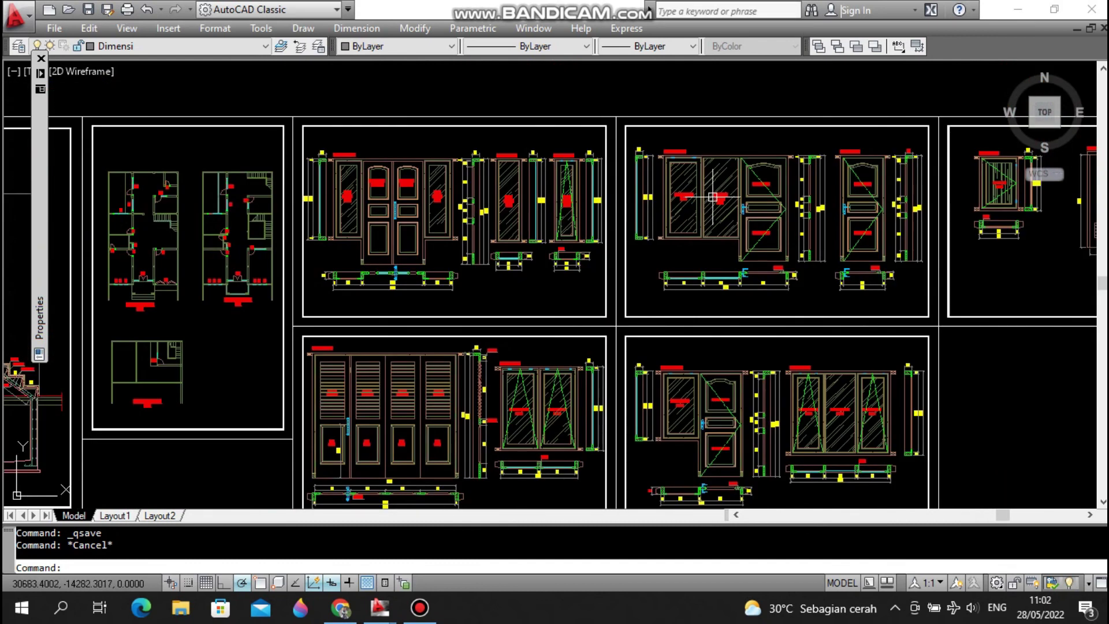
{"action": "scroll", "coordinate": [723, 212], "scroll_direction": "down", "scroll_amount": 3}
{"action": "scroll", "coordinate": [346, 254], "scroll_direction": "up", "scroll_amount": 8}
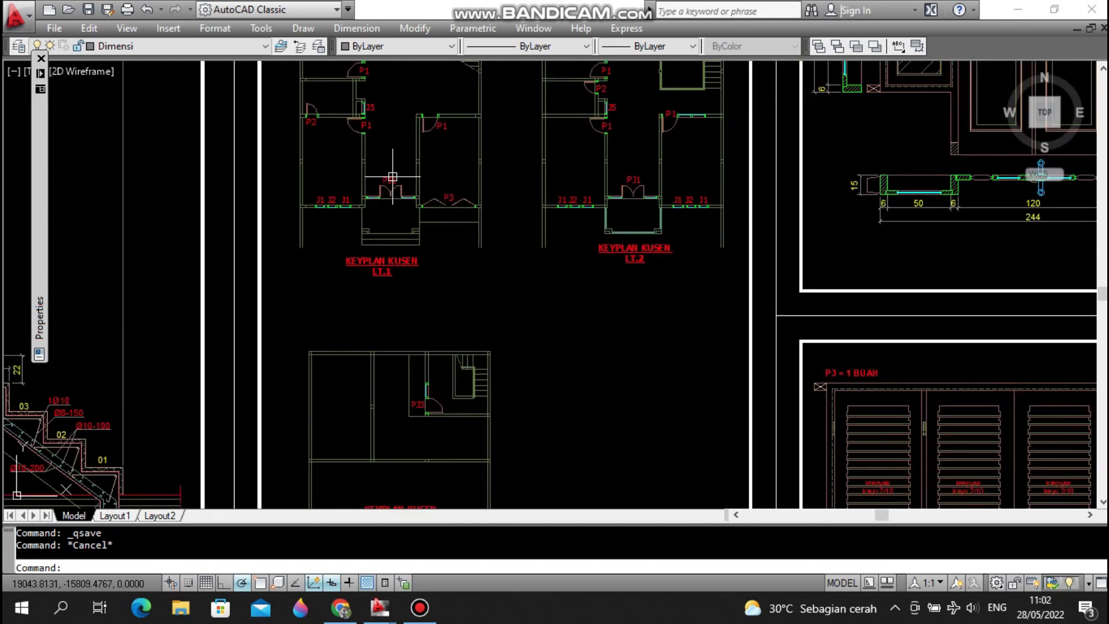
- Examine the J5 window detail beside the P1 door, including its multiplex panel, sections and dimensions
{"action": "scroll", "coordinate": [400, 199], "scroll_direction": "down", "scroll_amount": 7}
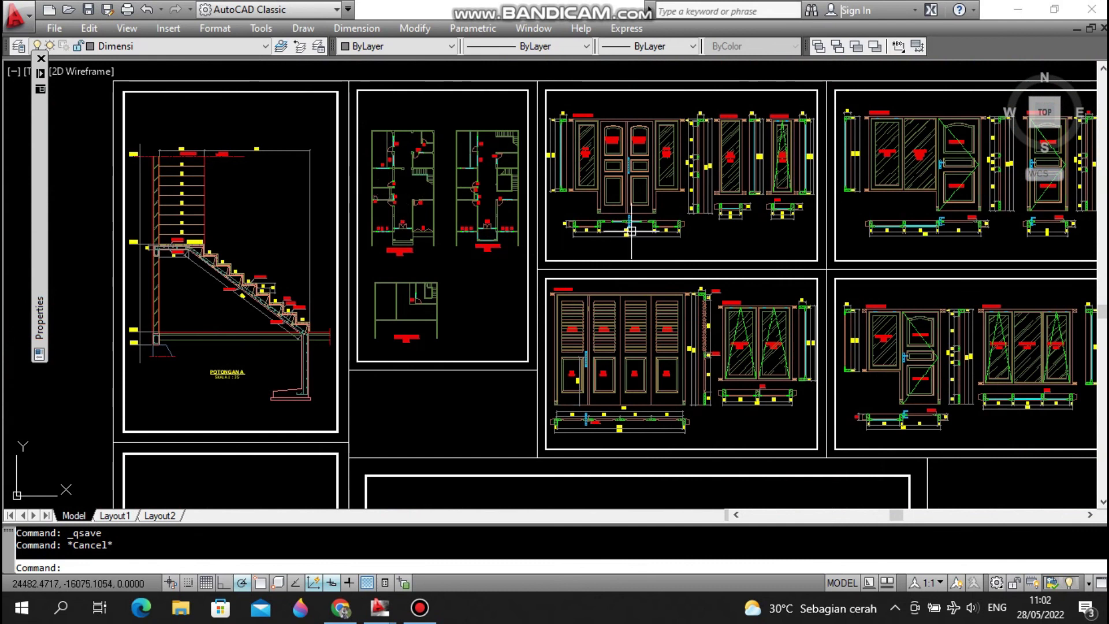
{"action": "middle_click_drag", "start_coordinate": [631, 231], "coordinate": [453, 231]}
{"action": "middle_click_drag", "start_coordinate": [836, 215], "coordinate": [662, 250]}
{"action": "scroll", "coordinate": [848, 149], "scroll_direction": "up", "scroll_amount": 4}
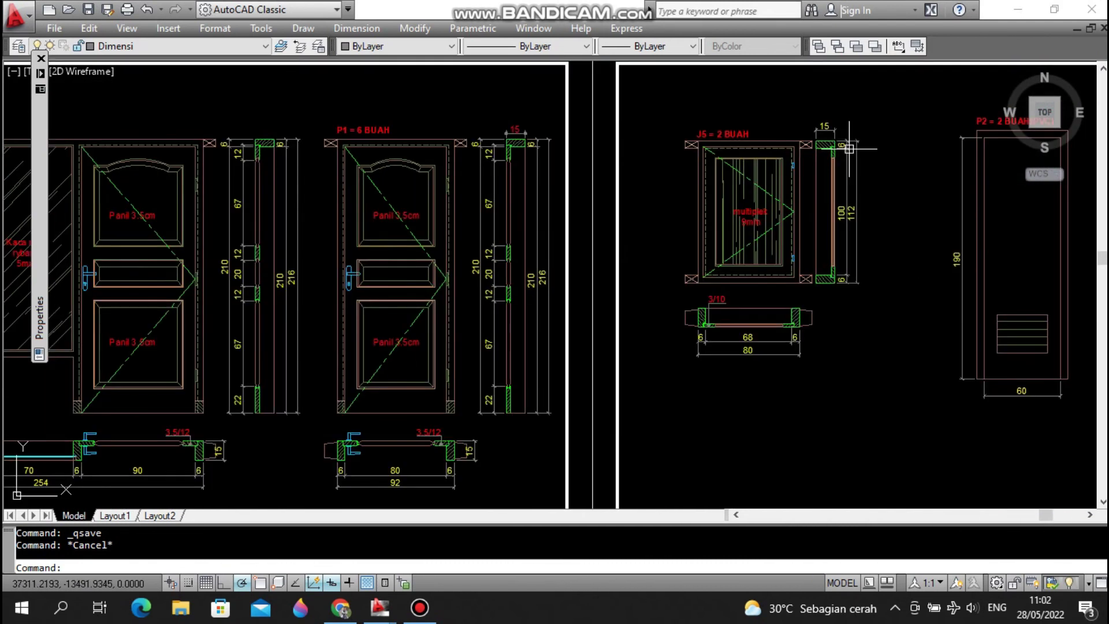
{"action": "scroll", "coordinate": [716, 154], "scroll_direction": "up", "scroll_amount": 1}
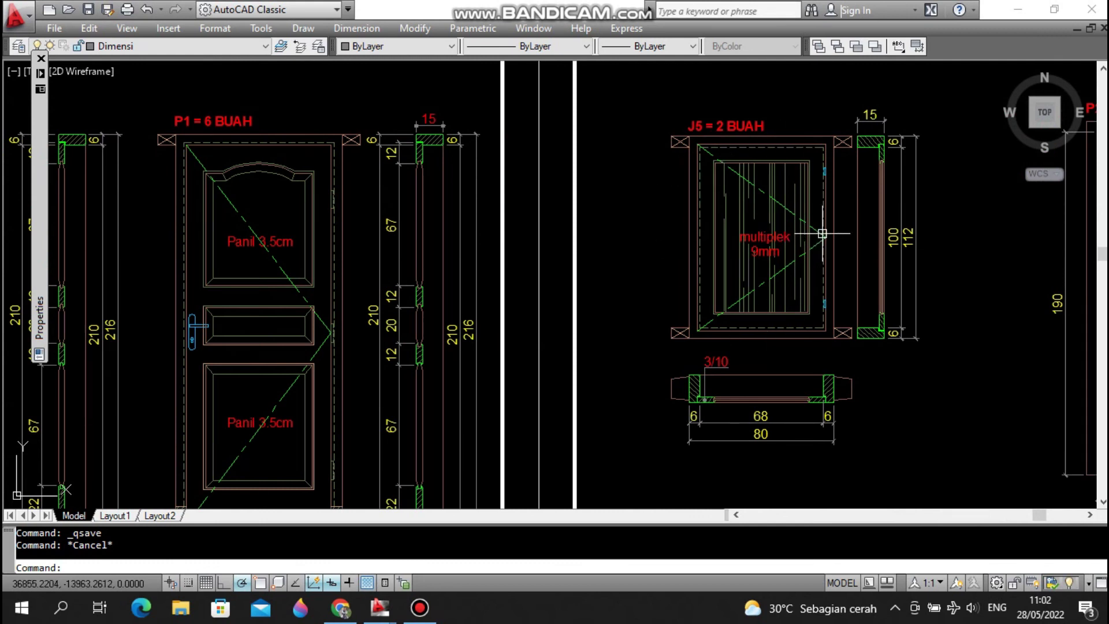
{"action": "mouse_move", "coordinate": [822, 233]}
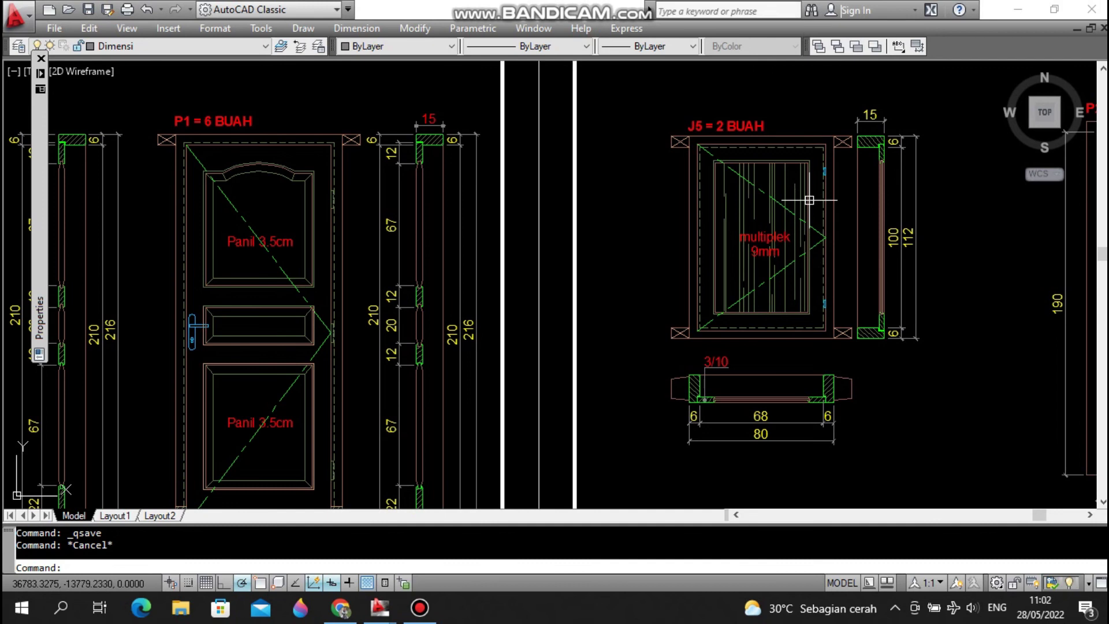
- Review the eave end, roof slope and material note of the DETAIL RANGKA ATAP truss drawing
{"action": "scroll", "coordinate": [808, 206], "scroll_direction": "down", "scroll_amount": 5}
{"action": "middle_click_drag", "start_coordinate": [696, 268], "coordinate": [862, 190]}
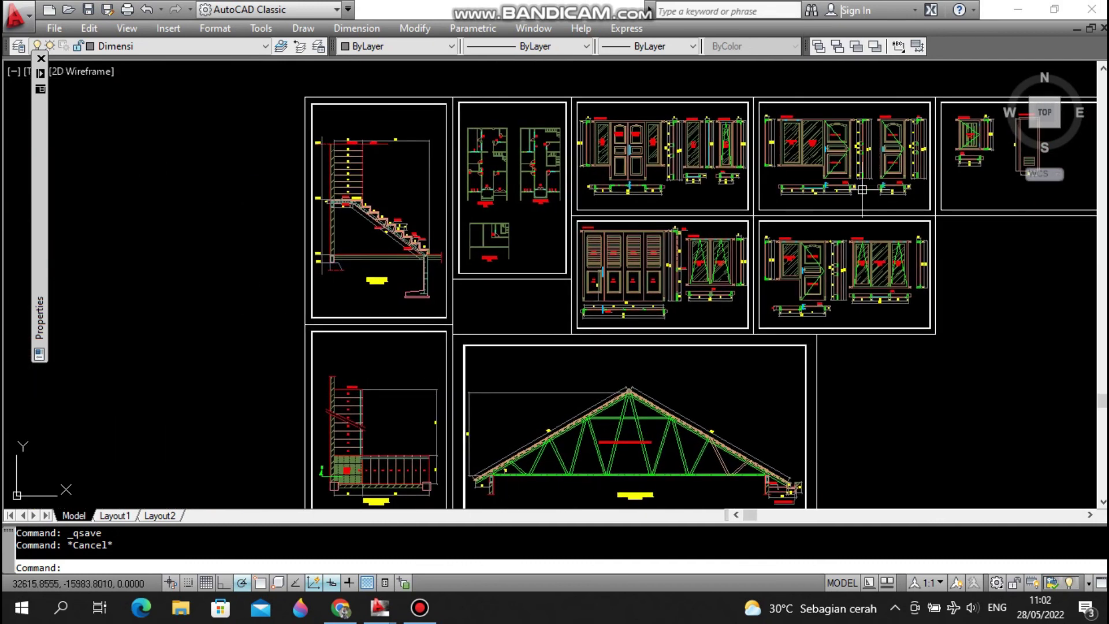
{"action": "middle_click_drag", "start_coordinate": [677, 398], "coordinate": [734, 206]}
{"action": "scroll", "coordinate": [624, 275], "scroll_direction": "up", "scroll_amount": 5}
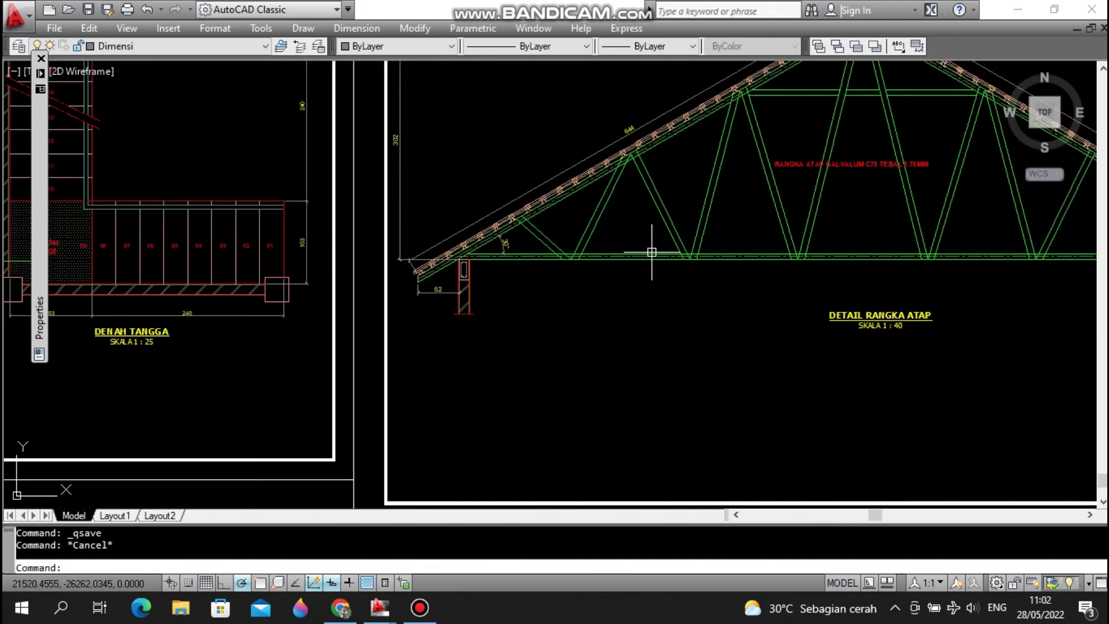
{"action": "scroll", "coordinate": [814, 141], "scroll_direction": "up", "scroll_amount": 2}
{"action": "mouse_move", "coordinate": [830, 177]}
{"action": "middle_mouse_down"}
{"action": "mouse_move", "coordinate": [841, 230]}
{"action": "mouse_move", "coordinate": [801, 249]}
{"action": "middle_mouse_up"}
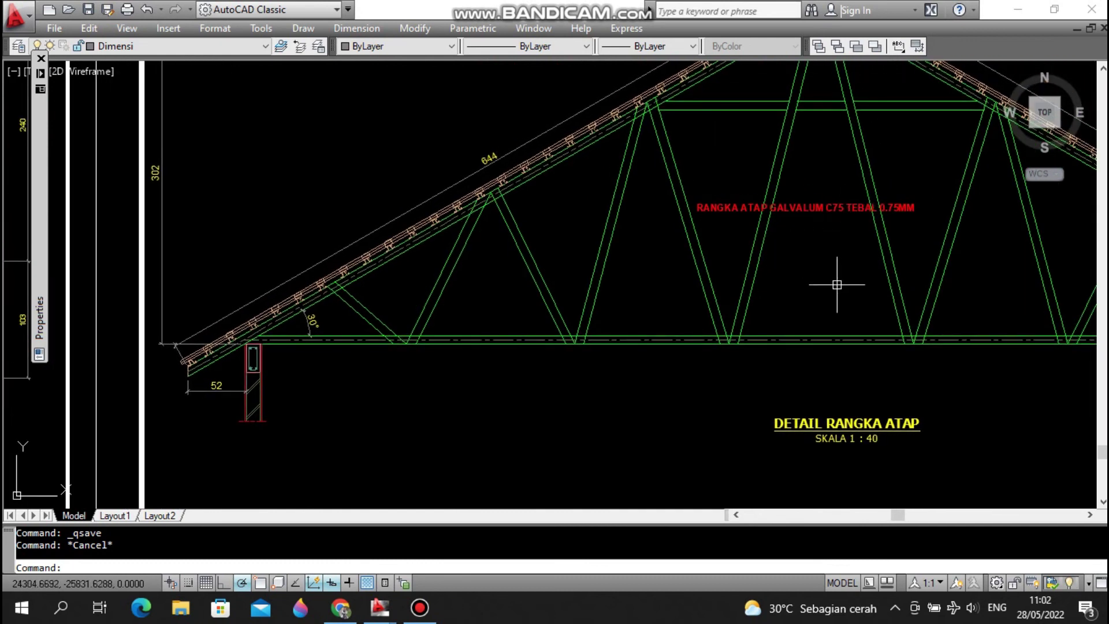
- Follow the roof truss to its opposite eave and inspect the concrete gutter, supporting beam and fascia details
{"action": "middle_click_drag", "start_coordinate": [882, 229], "coordinate": [636, 231]}
{"action": "middle_click_drag", "start_coordinate": [979, 265], "coordinate": [792, 258]}
{"action": "middle_click_drag", "start_coordinate": [903, 320], "coordinate": [840, 256]}
{"action": "mouse_move", "coordinate": [742, 230]}
{"action": "middle_mouse_down"}
{"action": "mouse_move", "coordinate": [722, 297]}
{"action": "mouse_move", "coordinate": [743, 245]}
{"action": "mouse_move", "coordinate": [911, 248]}
{"action": "mouse_move", "coordinate": [549, 244]}
{"action": "middle_mouse_up"}
{"action": "type", "text": "select"}
{"action": "key", "text": "Return"}
{"action": "left_click", "coordinate": [793, 298]}
{"action": "key", "text": "Escape"}
{"action": "scroll", "coordinate": [901, 293], "scroll_direction": "up", "scroll_amount": 3}
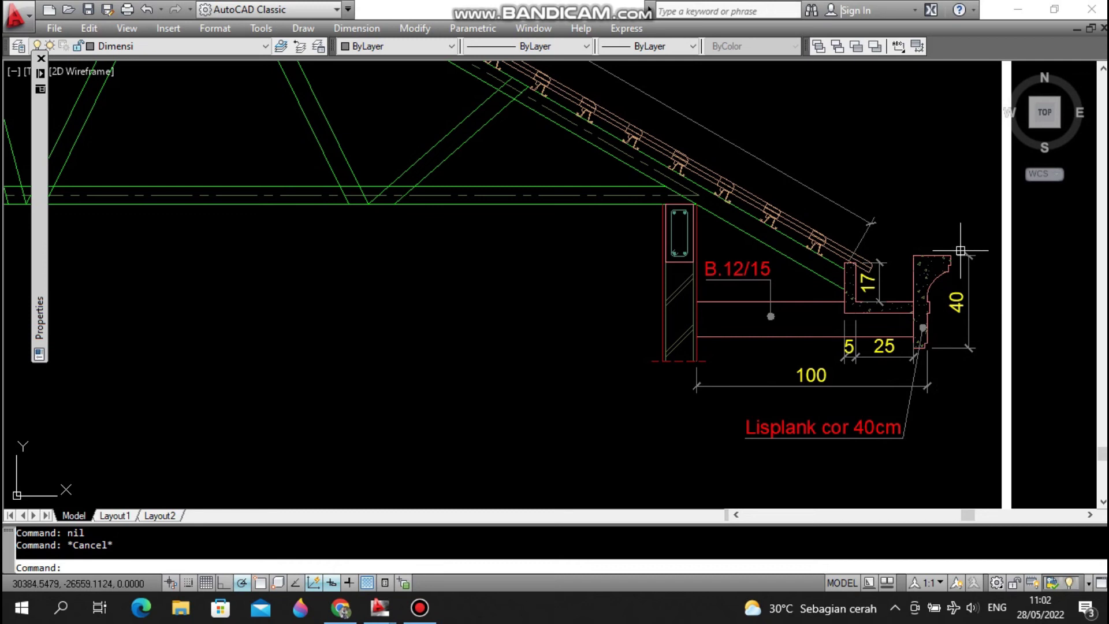
- Examine the DENAH TANGGA stair plan with its numbered treads, landing and dimensions
{"action": "scroll", "coordinate": [905, 265], "scroll_direction": "down", "scroll_amount": 5}
{"action": "middle_click_drag", "start_coordinate": [291, 191], "coordinate": [781, 176]}
{"action": "scroll", "coordinate": [606, 218], "scroll_direction": "up", "scroll_amount": 3}
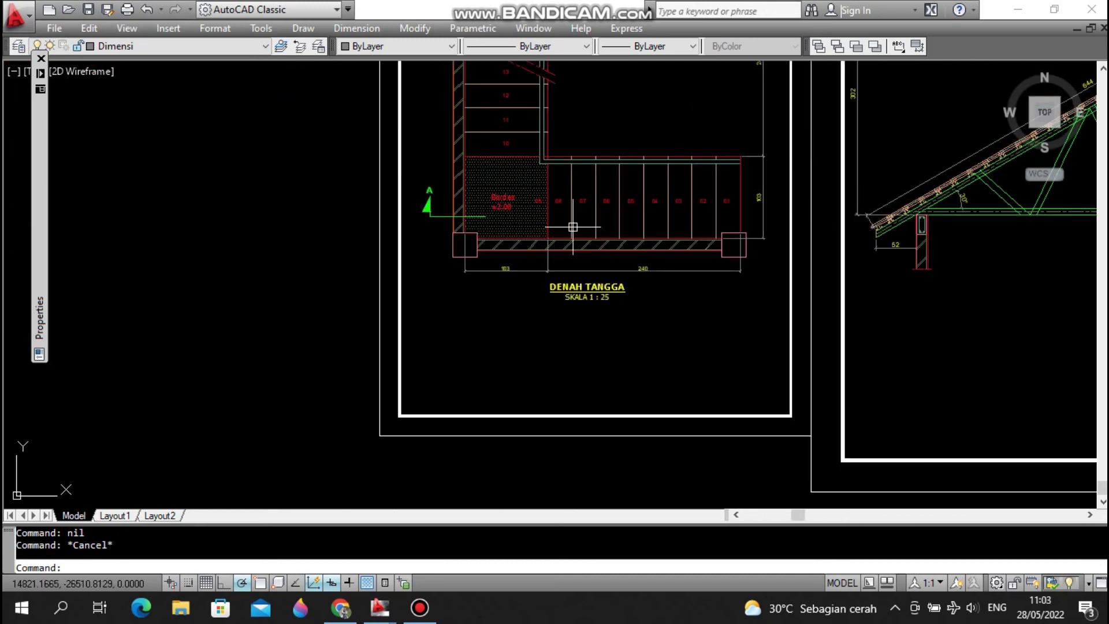
{"action": "mouse_move", "coordinate": [663, 228]}
{"action": "middle_mouse_down"}
{"action": "mouse_move", "coordinate": [676, 354]}
{"action": "mouse_move", "coordinate": [656, 284]}
{"action": "mouse_move", "coordinate": [670, 297]}
{"action": "middle_mouse_up"}
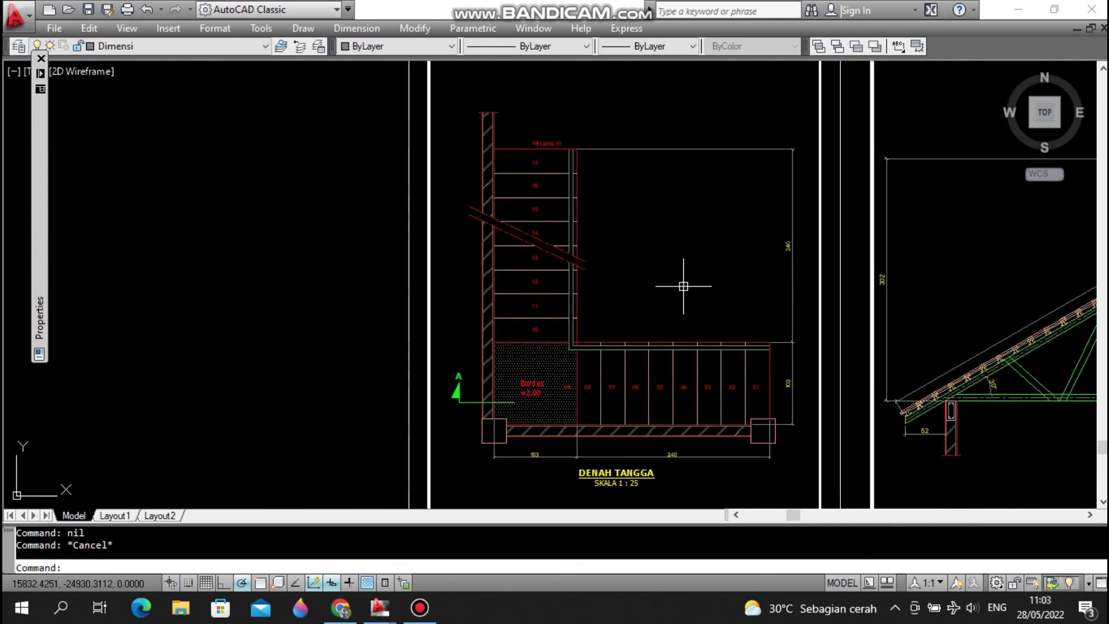
- Inspect the stair section's landing, step dimensions and reinforcement labels up close
{"action": "scroll", "coordinate": [581, 313], "scroll_direction": "down", "scroll_amount": 2}
{"action": "middle_click_drag", "start_coordinate": [618, 174], "coordinate": [639, 396]}
{"action": "scroll", "coordinate": [663, 145], "scroll_direction": "up", "scroll_amount": 5}
{"action": "middle_click_drag", "start_coordinate": [662, 145], "coordinate": [761, 281]}
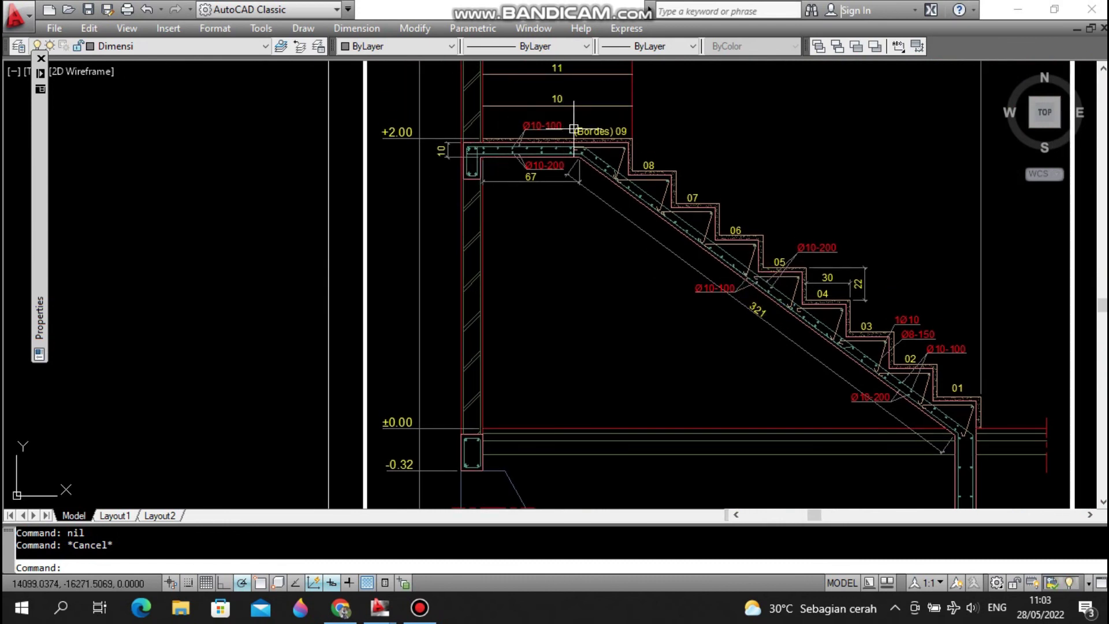
{"action": "mouse_move", "coordinate": [574, 129]}
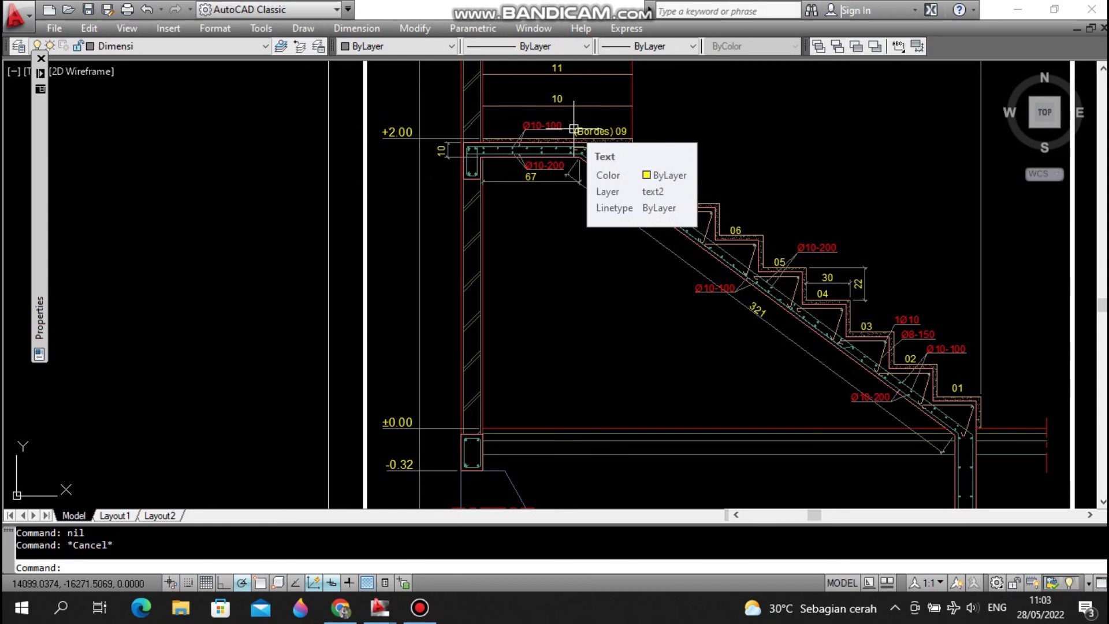
{"action": "key", "text": "Escape"}
{"action": "scroll", "coordinate": [861, 300], "scroll_direction": "up", "scroll_amount": 5}
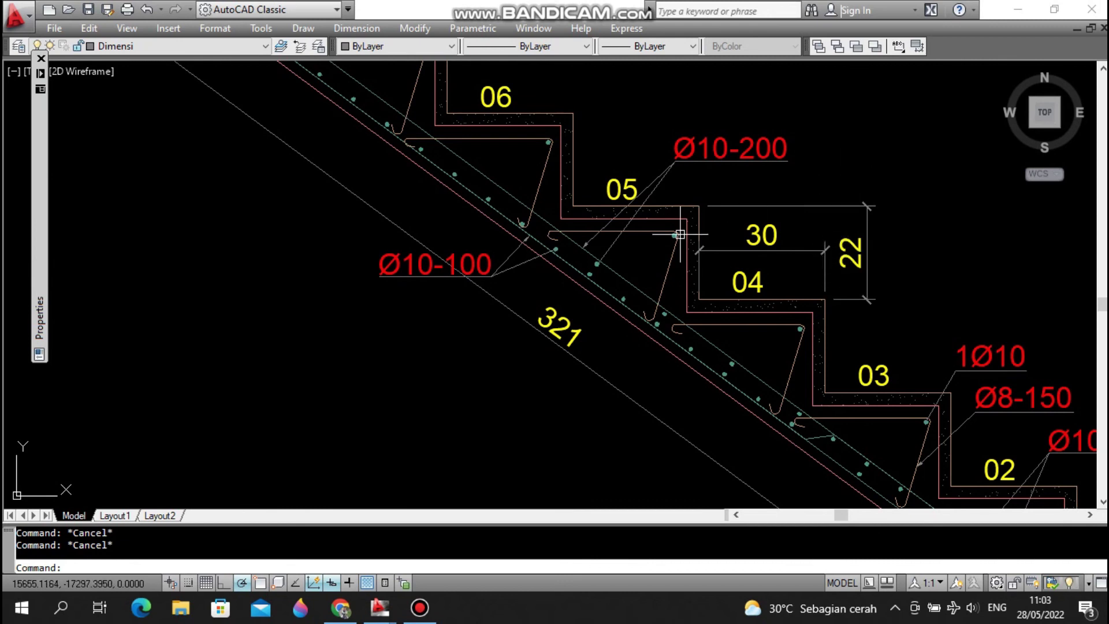
{"action": "scroll", "coordinate": [680, 235], "scroll_direction": "down", "scroll_amount": 2}
{"action": "middle_click_drag", "start_coordinate": [817, 289], "coordinate": [721, 289]}
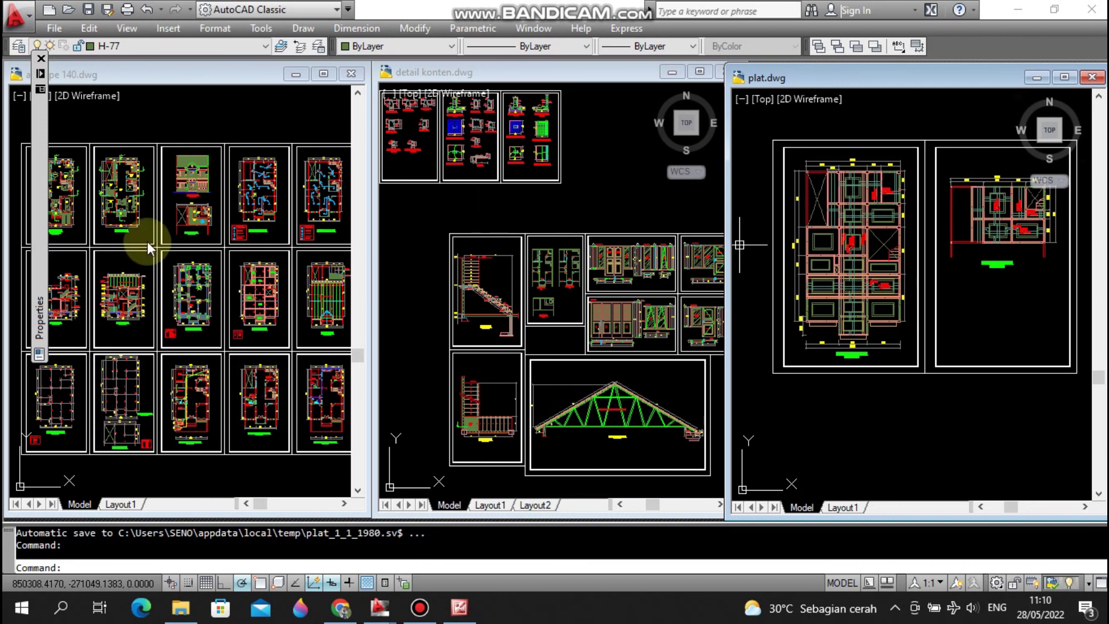
- Activate the tiled house plan drawing, followed by detail konten.dwg, to present the project's separate files
{"action": "left_click", "coordinate": [238, 124]}
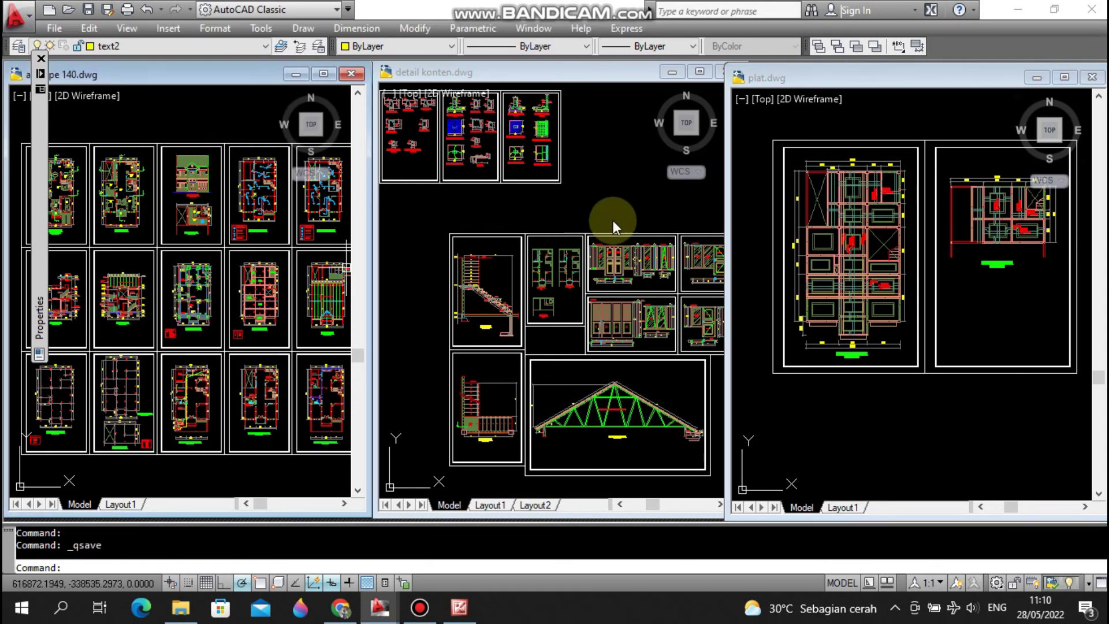
{"action": "left_click", "coordinate": [595, 182]}
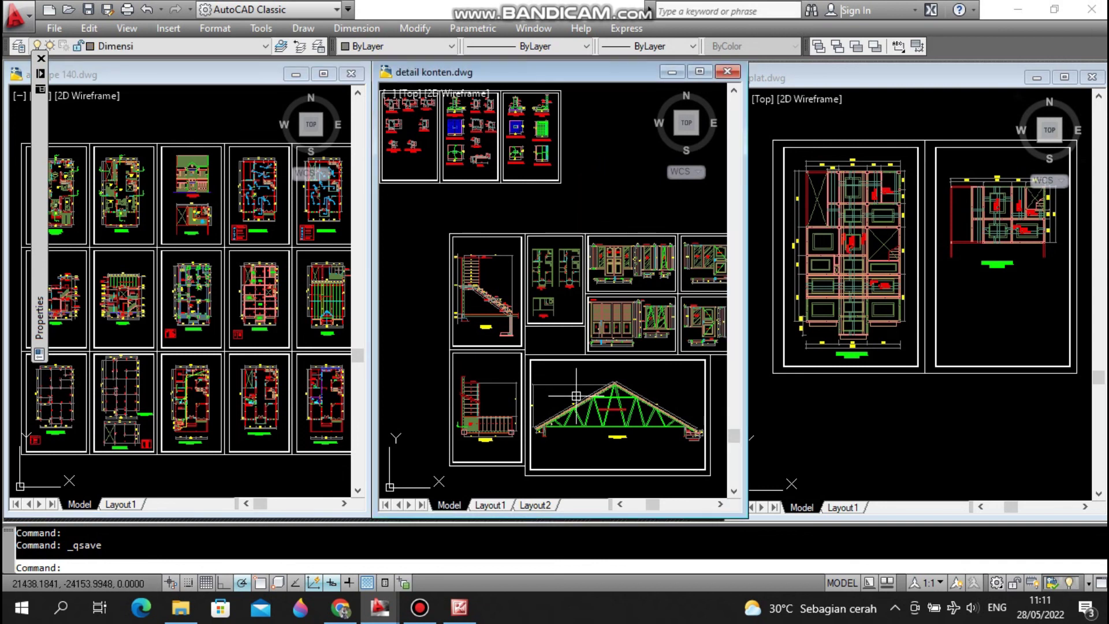
- Switch to the picture viewer and browse the construction site photos of the house's exterior
{"action": "left_click", "coordinate": [460, 608]}
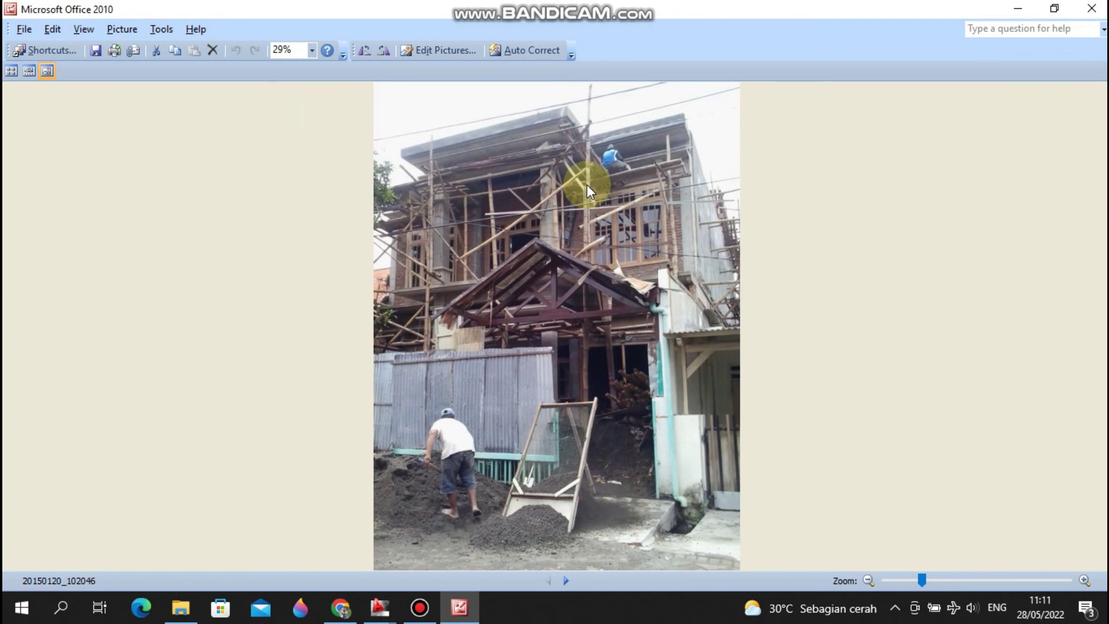
{"action": "scroll", "coordinate": [587, 185], "scroll_direction": "down", "scroll_amount": 1}
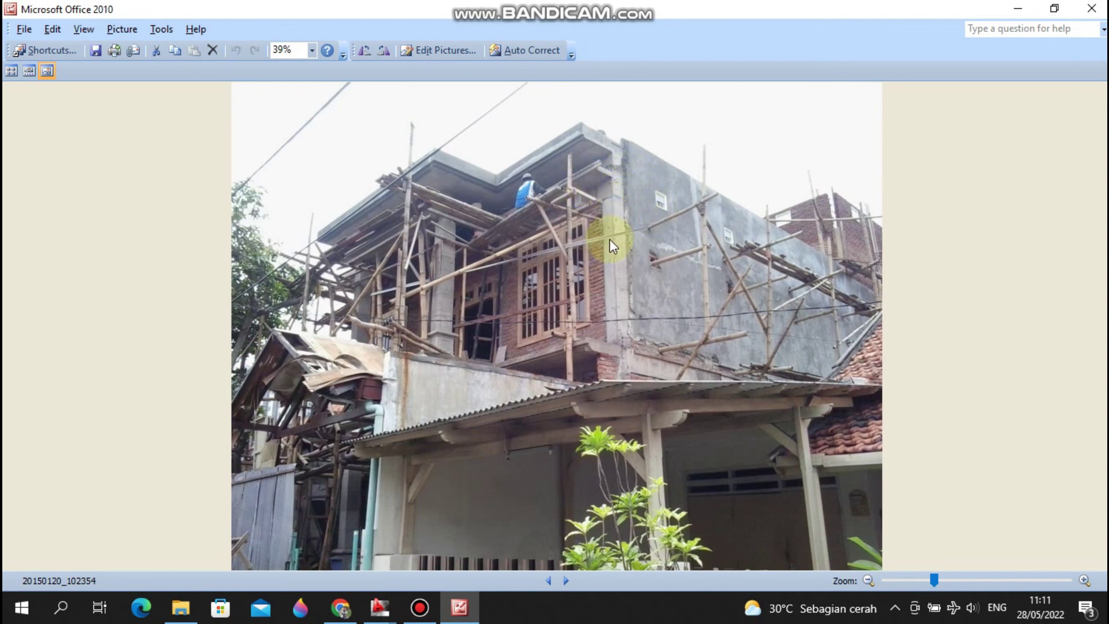
{"action": "scroll", "coordinate": [612, 223], "scroll_direction": "down", "scroll_amount": 1}
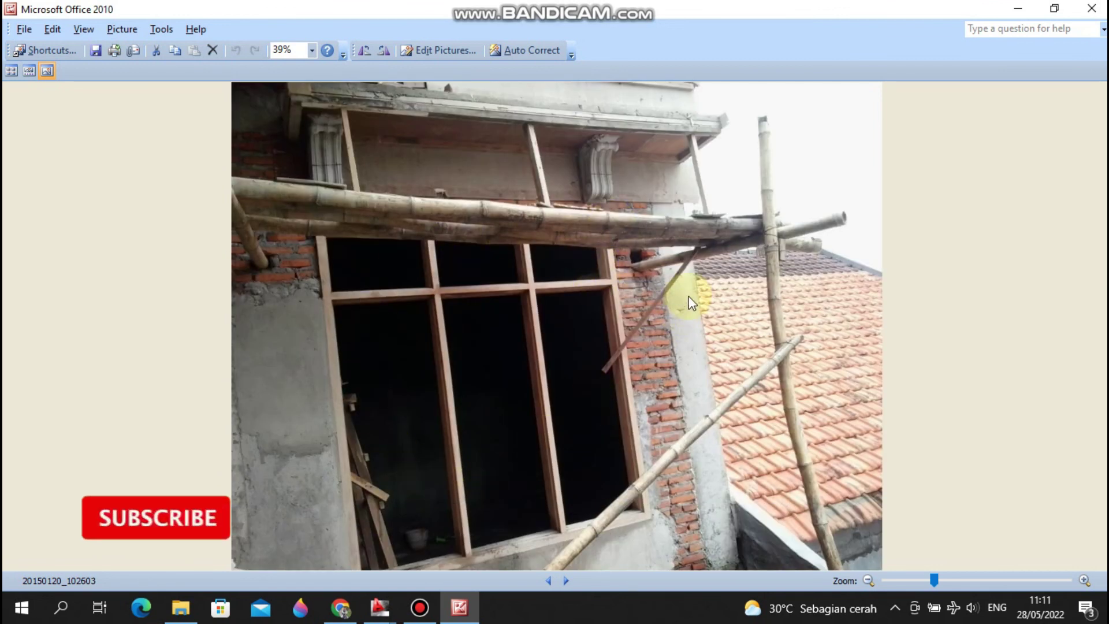
{"action": "scroll", "coordinate": [687, 294], "scroll_direction": "down", "scroll_amount": 1}
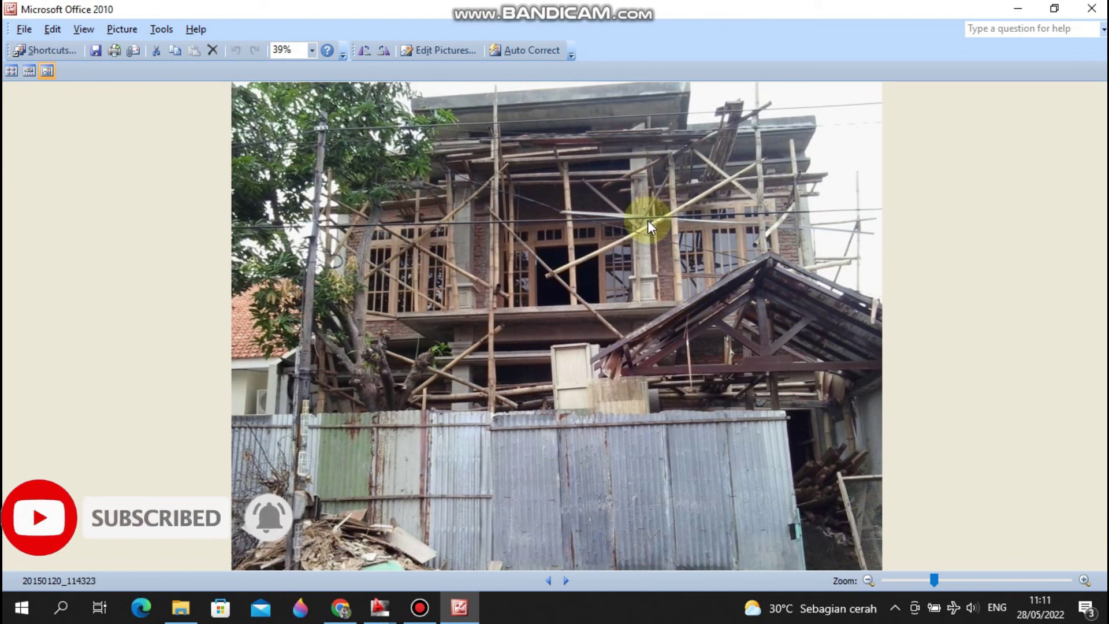
{"action": "scroll", "coordinate": [647, 220], "scroll_direction": "down", "scroll_amount": 1}
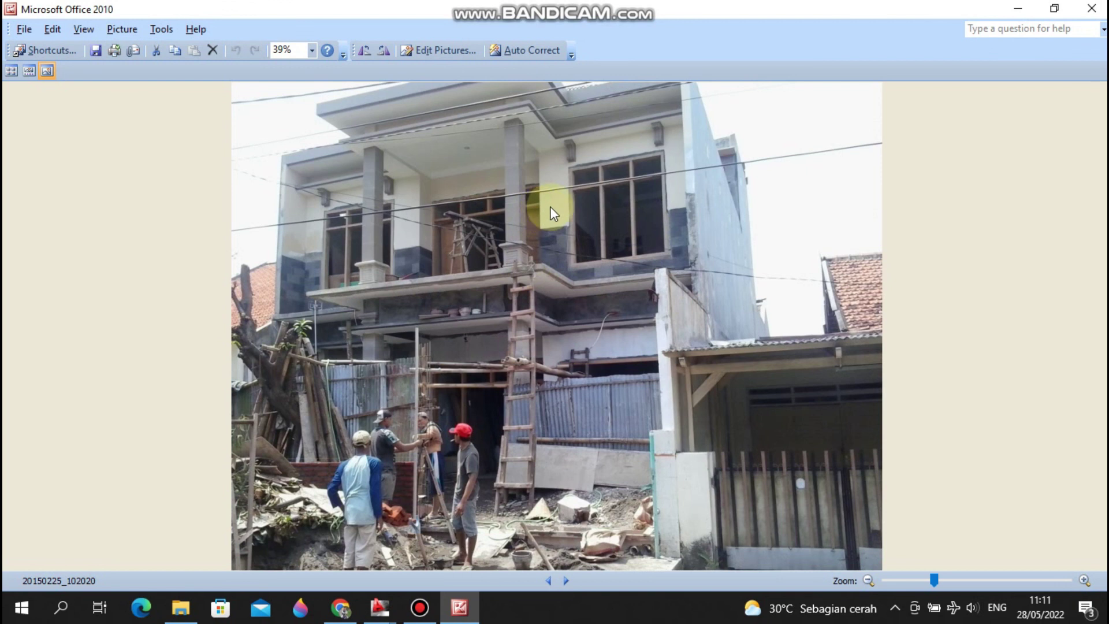
{"action": "scroll", "coordinate": [550, 209], "scroll_direction": "down", "scroll_amount": 1}
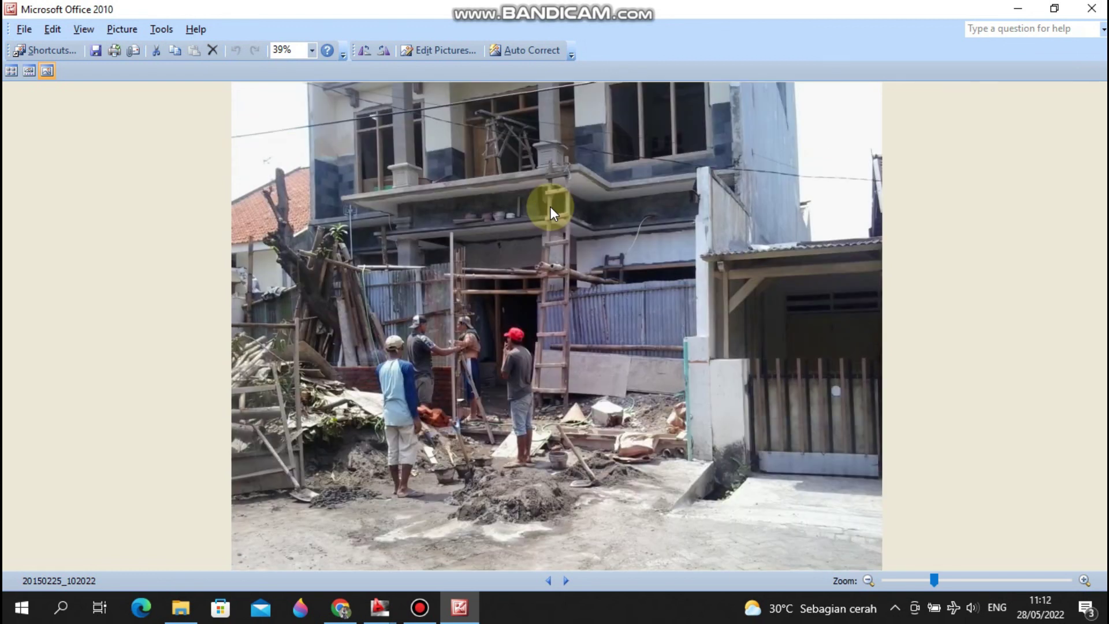
- Browse the interior construction photos of the roof frame, ceiling frame and doors, returning to a façade photo
{"action": "scroll", "coordinate": [615, 251], "scroll_direction": "down", "scroll_amount": 1}
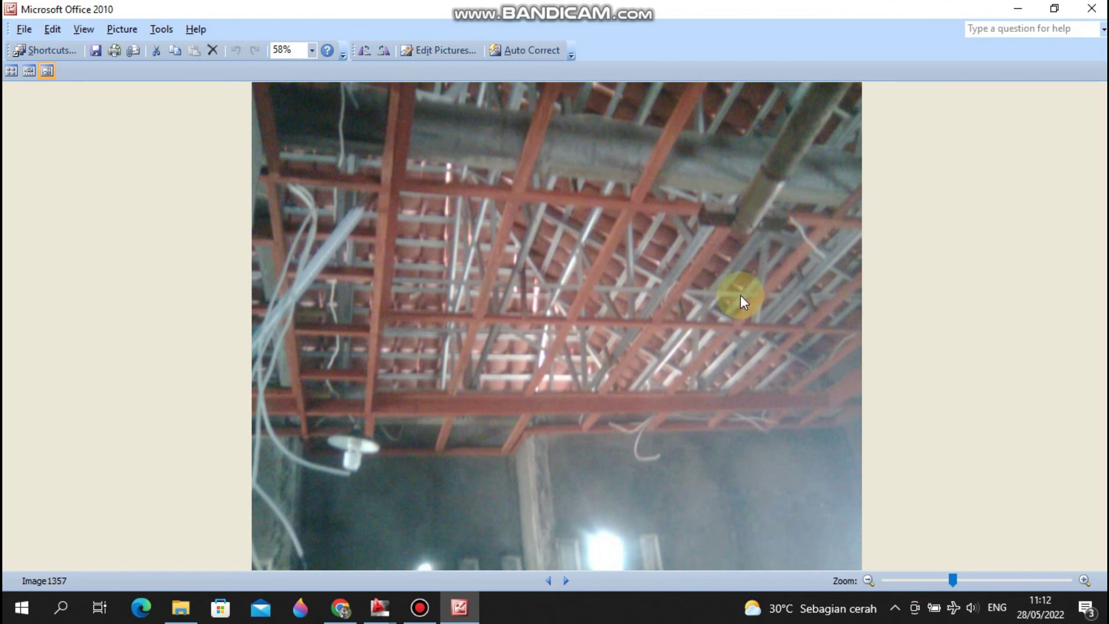
{"action": "scroll", "coordinate": [716, 303], "scroll_direction": "down", "scroll_amount": 1}
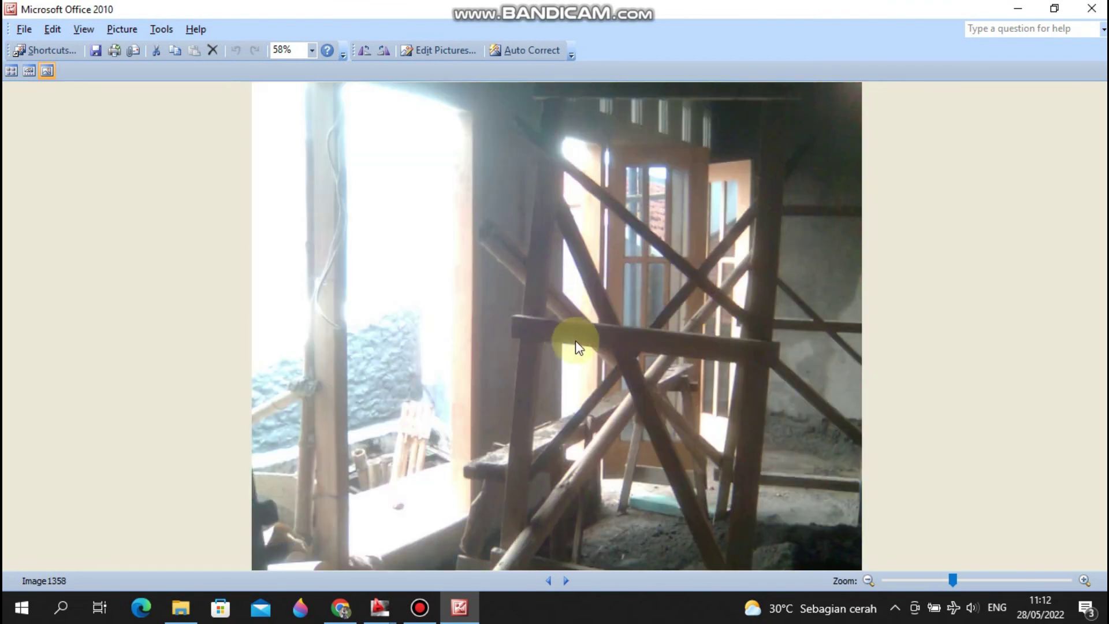
{"action": "scroll", "coordinate": [713, 235], "scroll_direction": "down", "scroll_amount": 1}
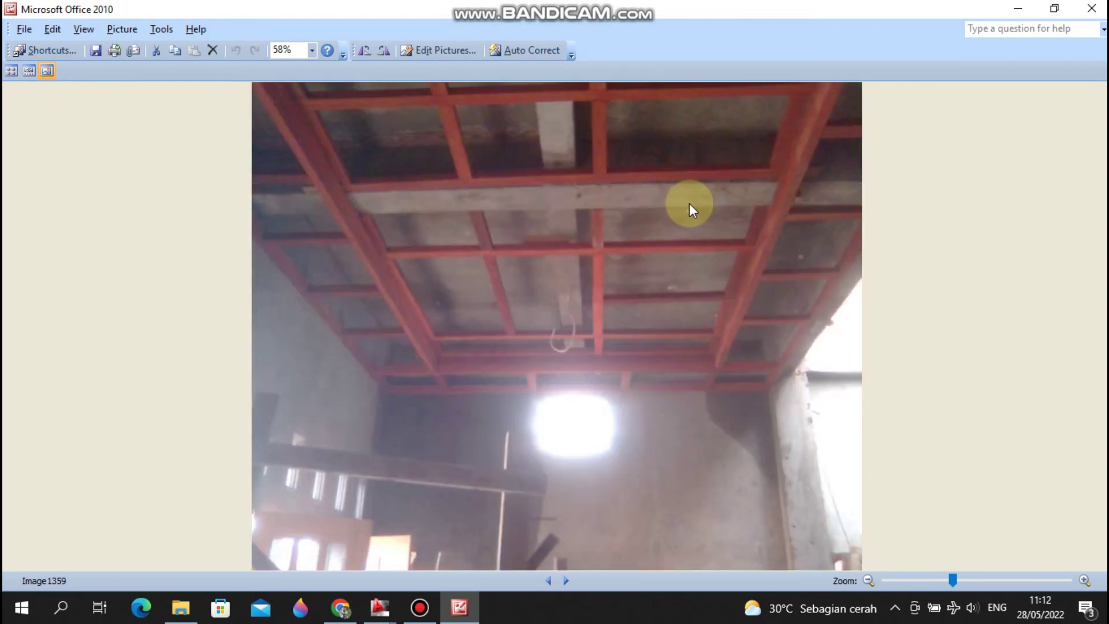
{"action": "scroll", "coordinate": [688, 203], "scroll_direction": "down", "scroll_amount": 1}
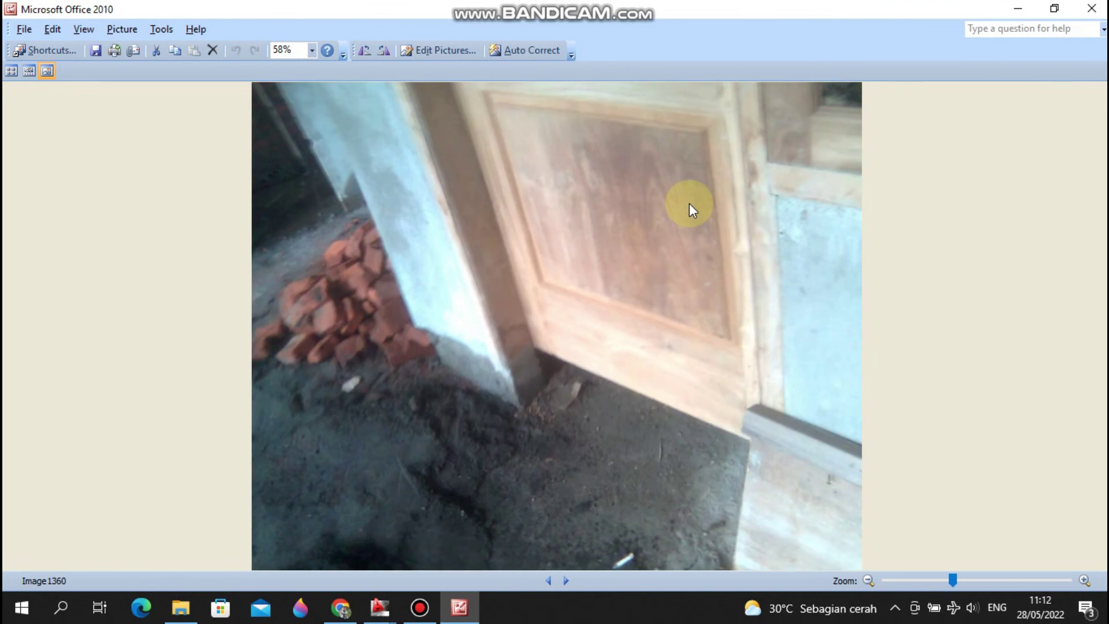
{"action": "scroll", "coordinate": [742, 248], "scroll_direction": "down", "scroll_amount": 1}
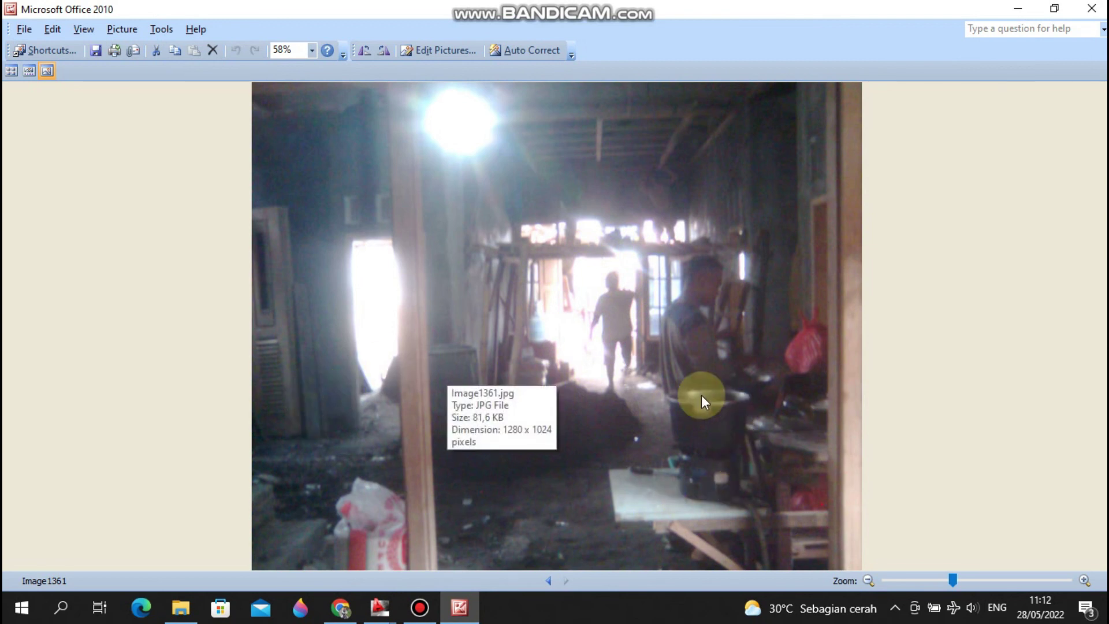
{"action": "scroll", "coordinate": [693, 387], "scroll_direction": "down", "scroll_amount": 2}
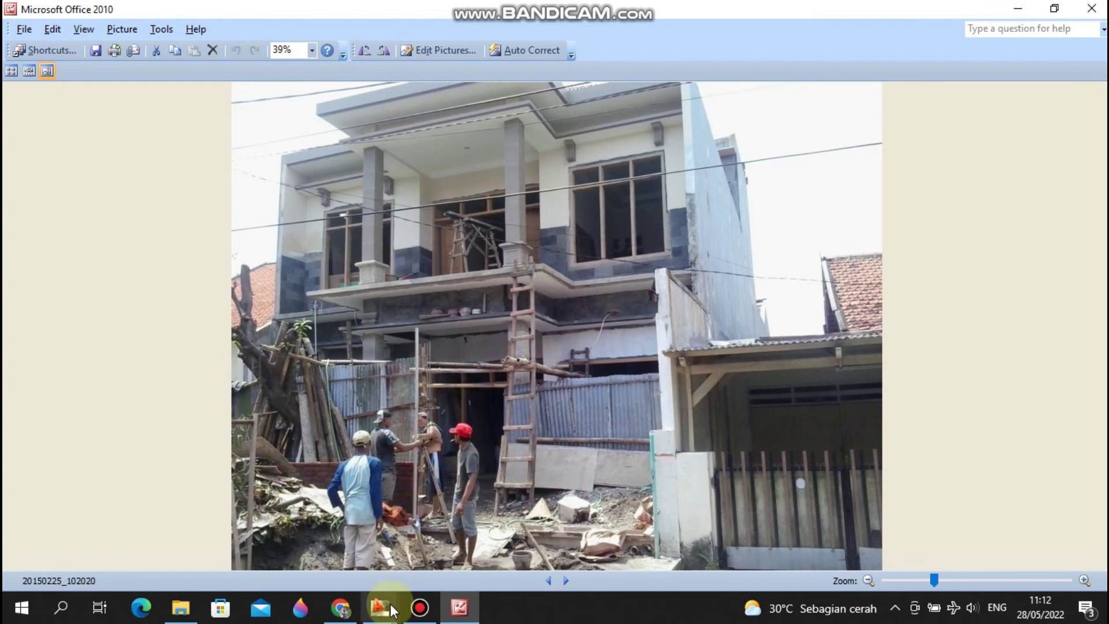
- Switch back to the AutoCAD window with the three tiled drawings
{"action": "mouse_move", "coordinate": [379, 606]}
{"action": "left_click", "coordinate": [315, 540]}
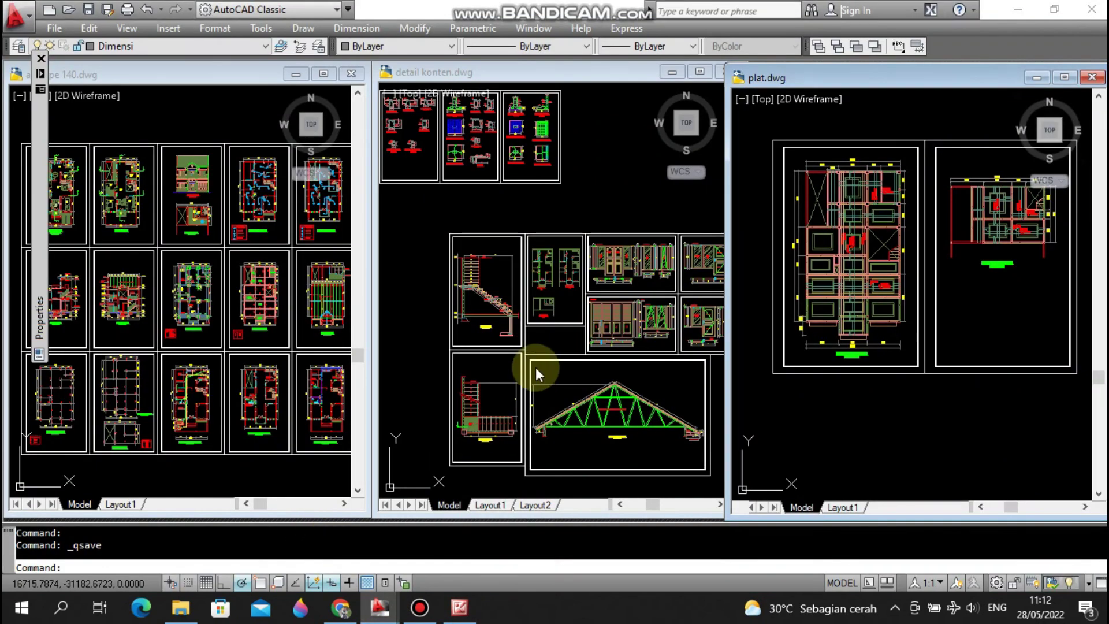